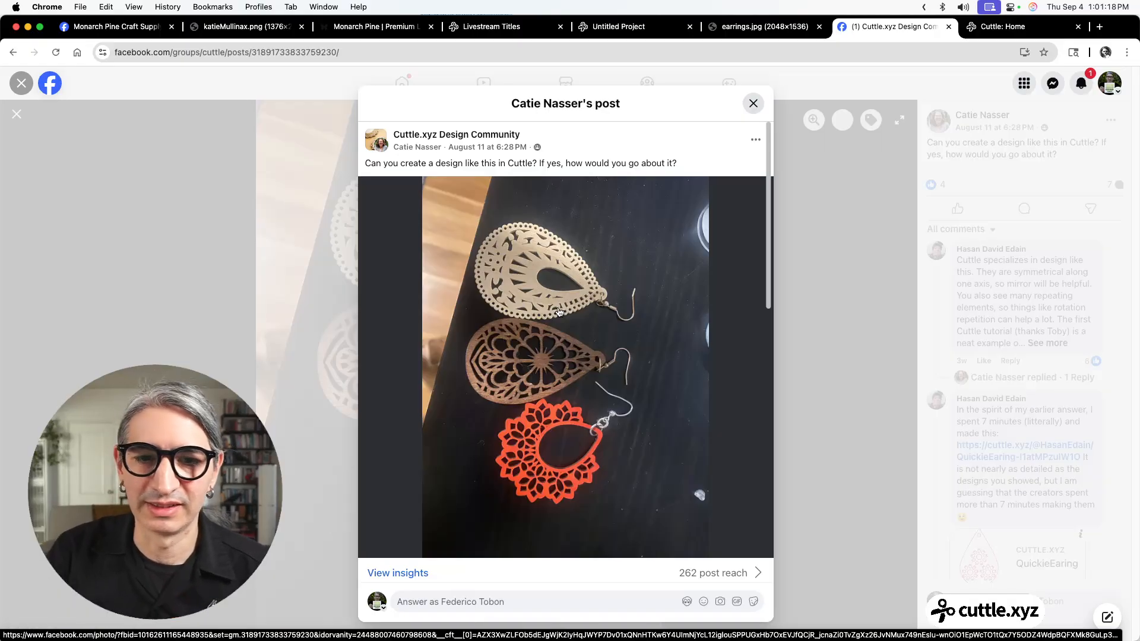
# Read through the comments on the community post asking how to create the three earring designs
pyautogui.scroll(-10, 606, 463)
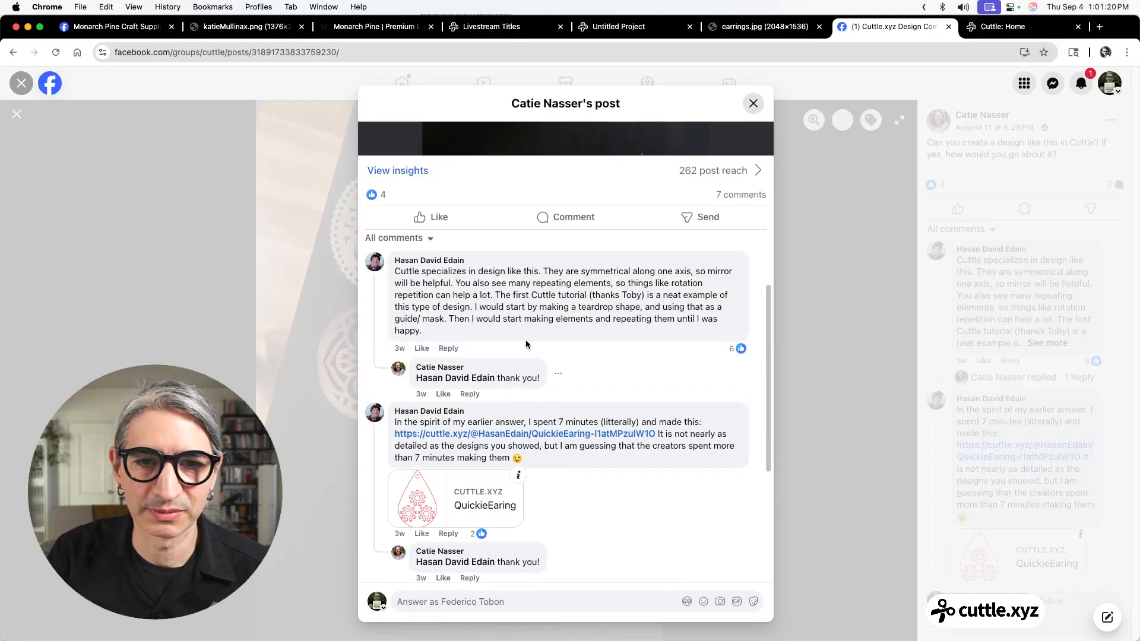
pyautogui.scroll(-1, 523, 338)
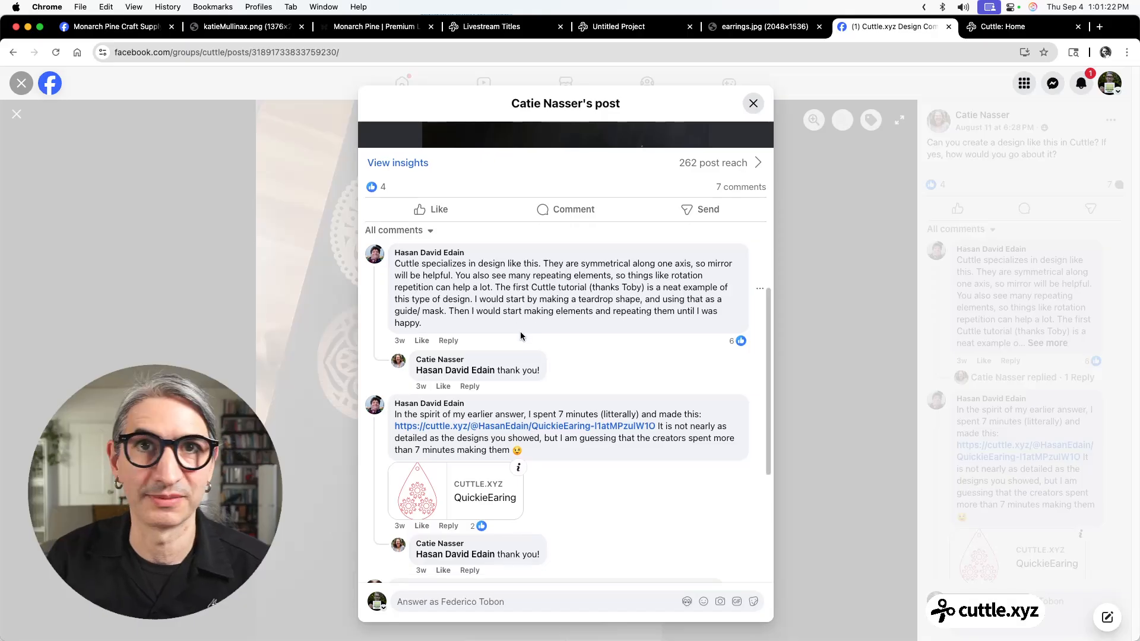
pyautogui.scroll(-3, 521, 333)
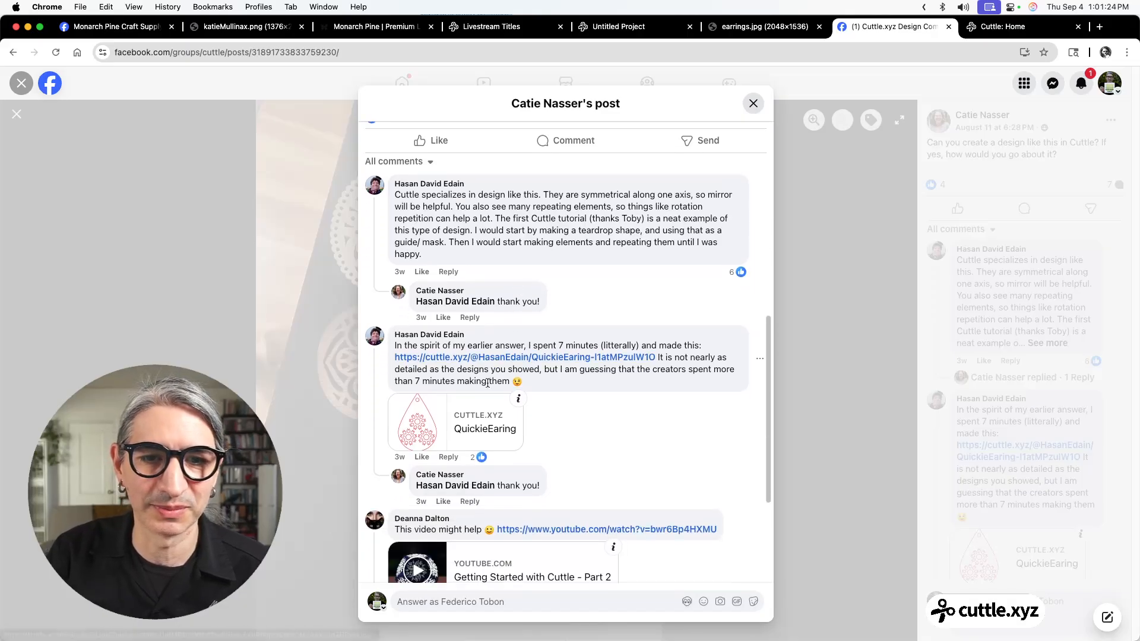
pyautogui.scroll(-2, 404, 338)
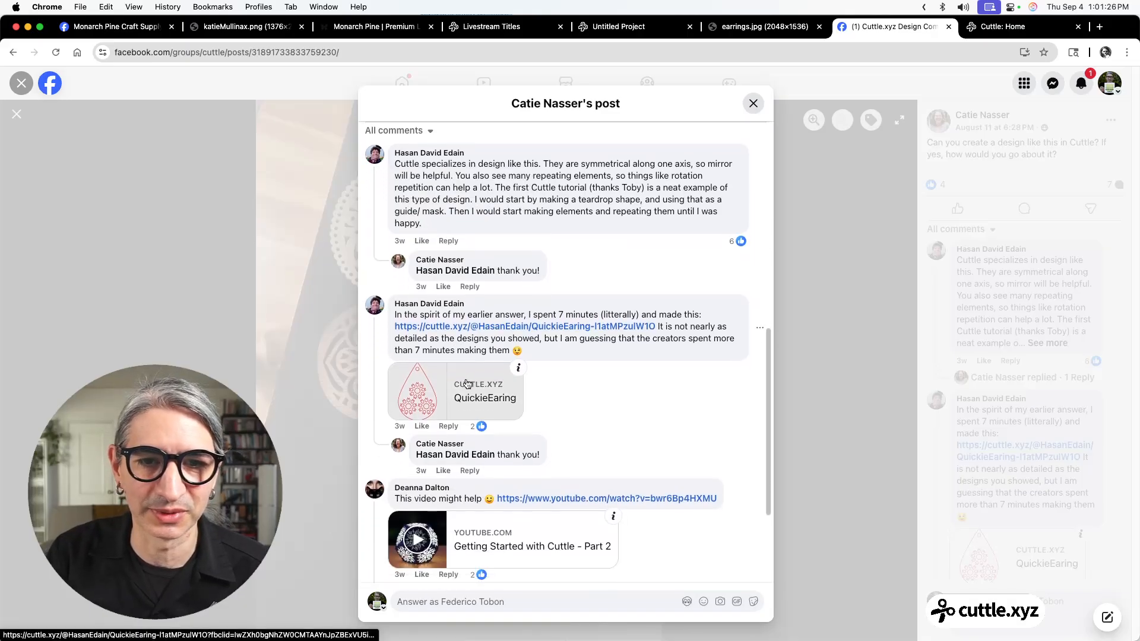
pyautogui.scroll(-2, 475, 380)
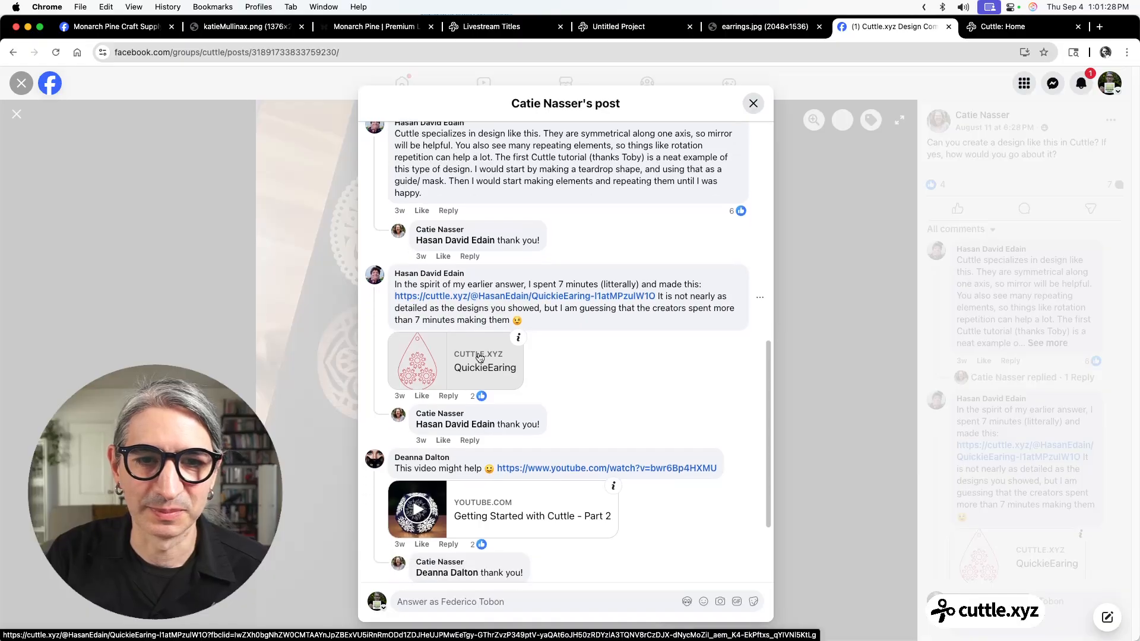
pyautogui.scroll(-5, 493, 371)
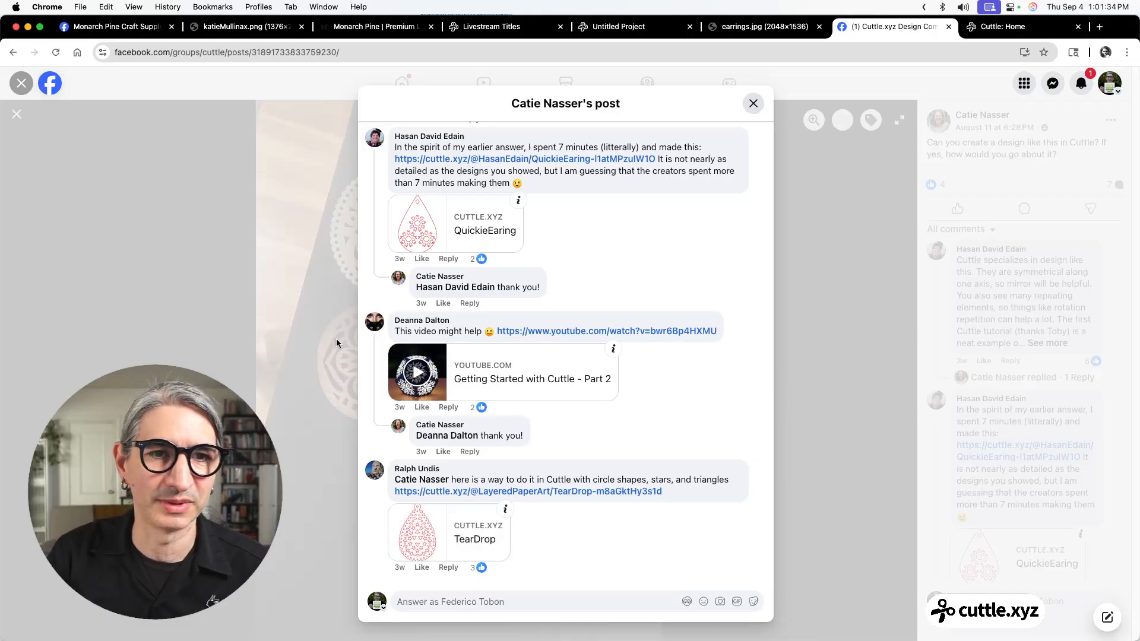
pyautogui.scroll(15, 537, 333)
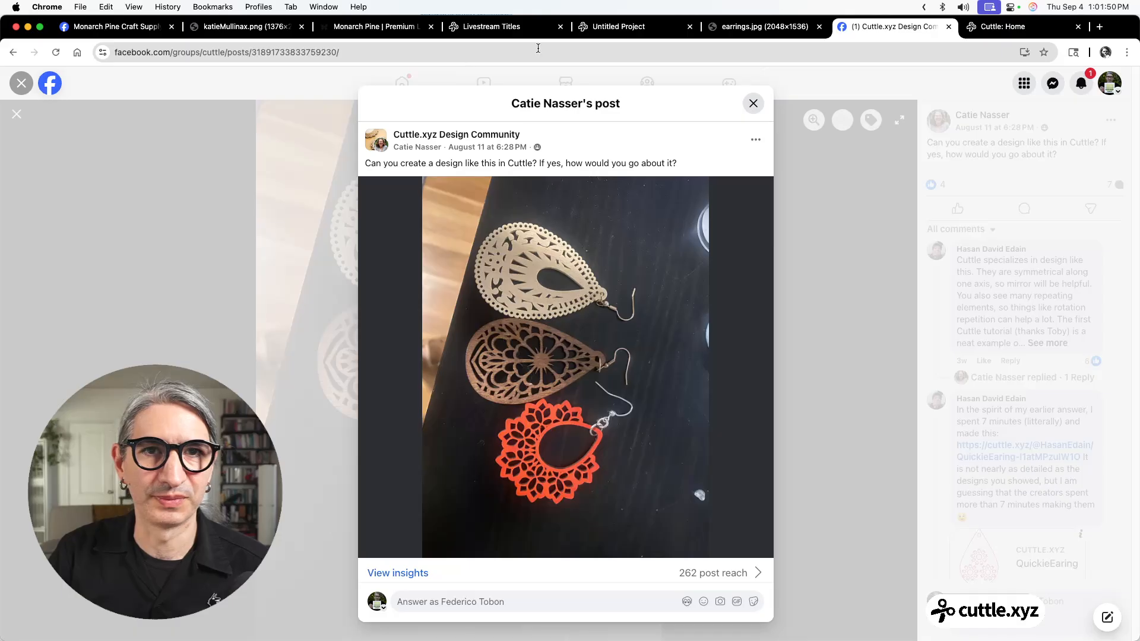
# Close the community post, Cuttle home and Livestream Titles pages, with the browser in full screen
pyautogui.click(948, 27)
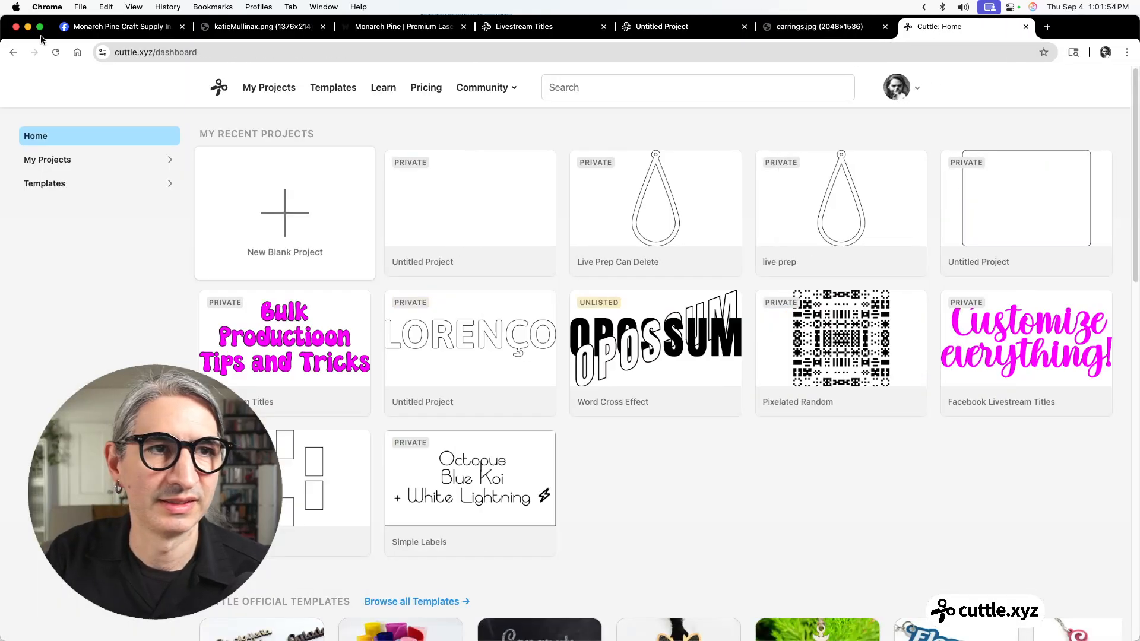
pyautogui.click(41, 28)
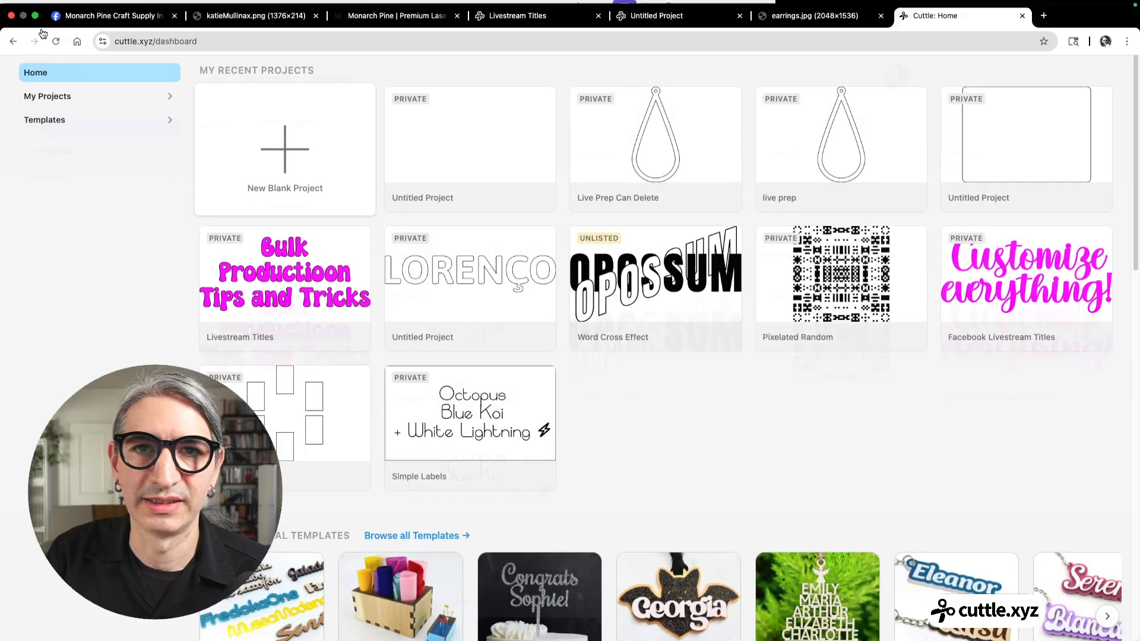
pyautogui.click(1021, 13)
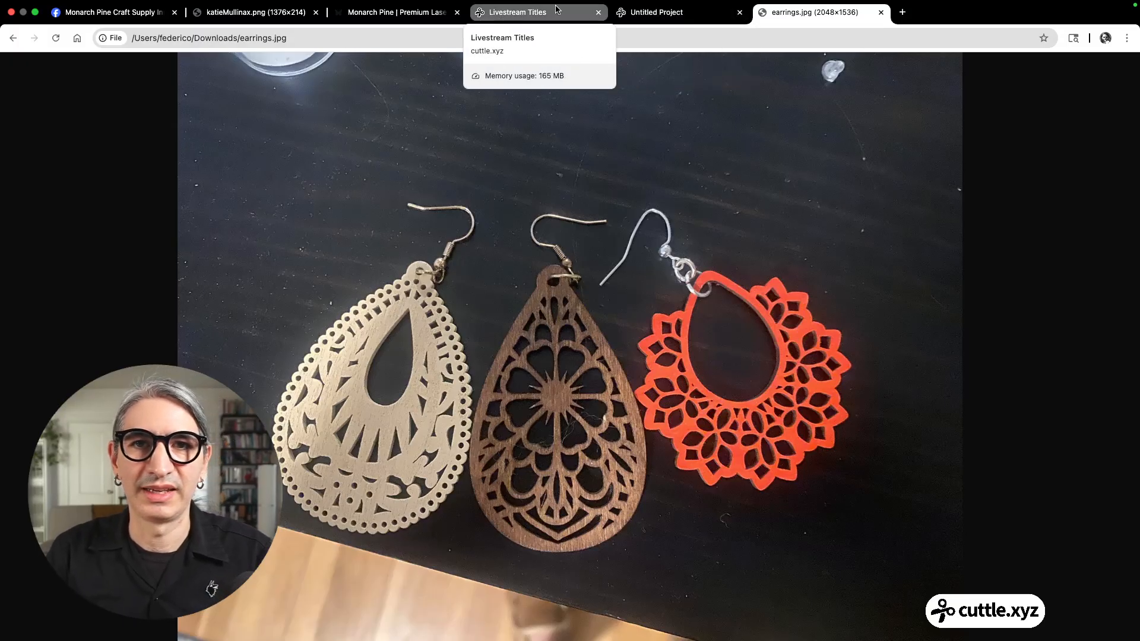
pyautogui.click(599, 13)
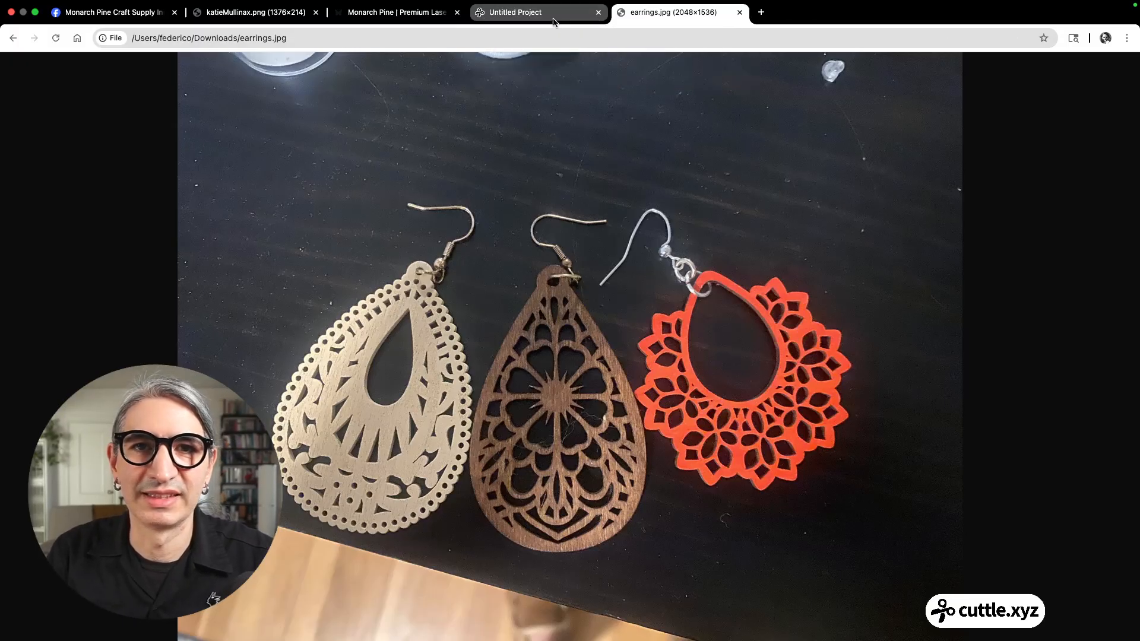
# Rename the untitled Cuttle project as Earrings
pyautogui.click(552, 19)
pyautogui.click(517, 63)
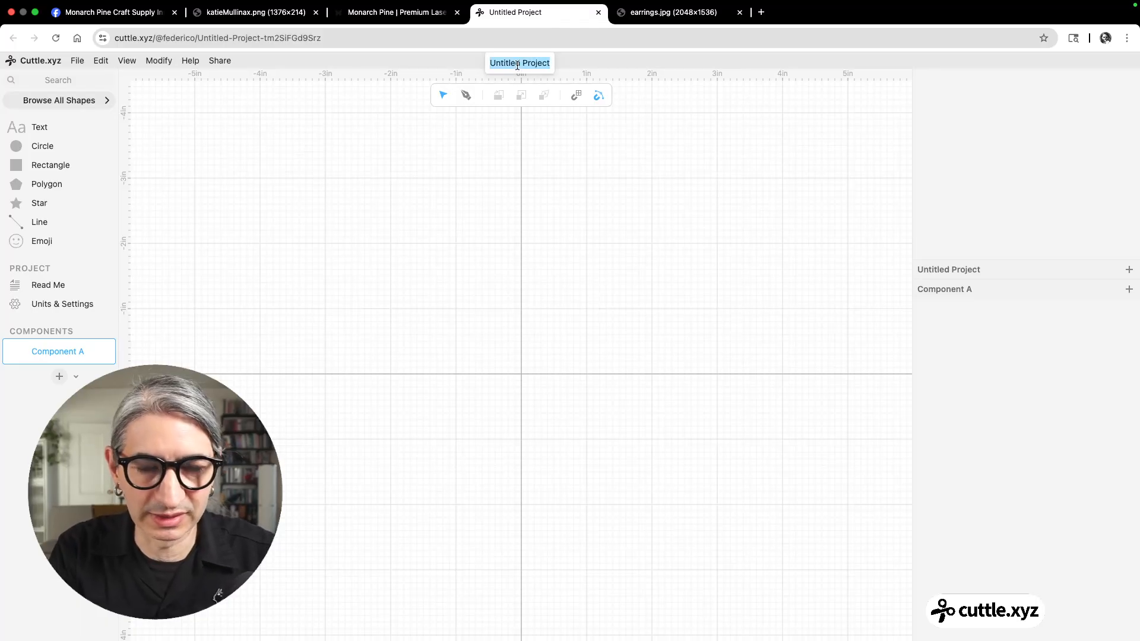
pyautogui.write('Earrings')
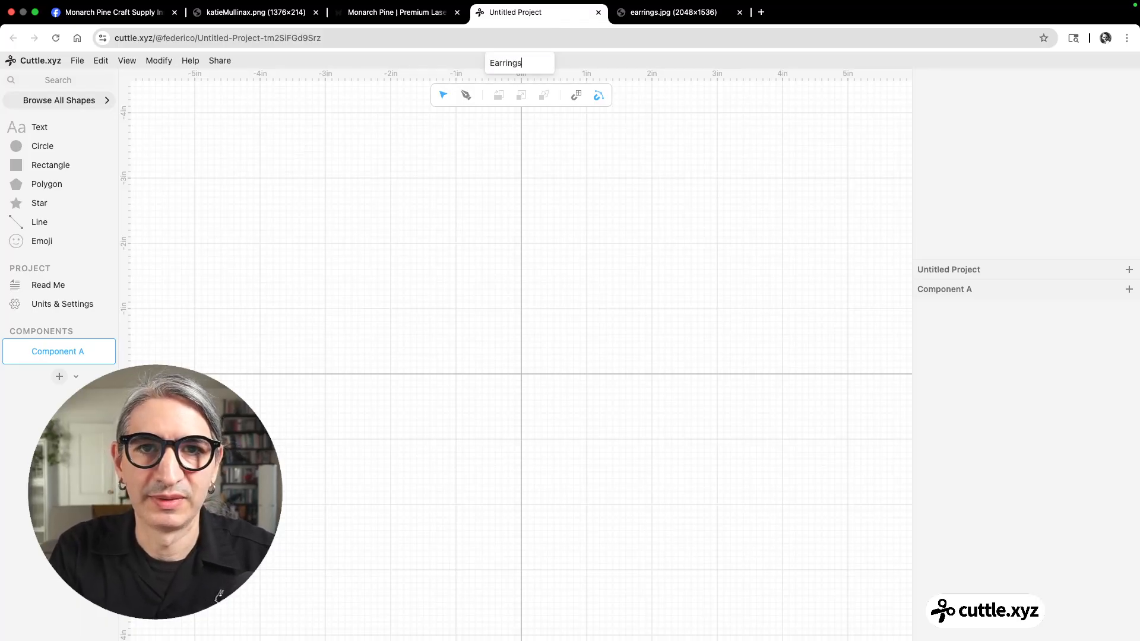
pyautogui.click(539, 213)
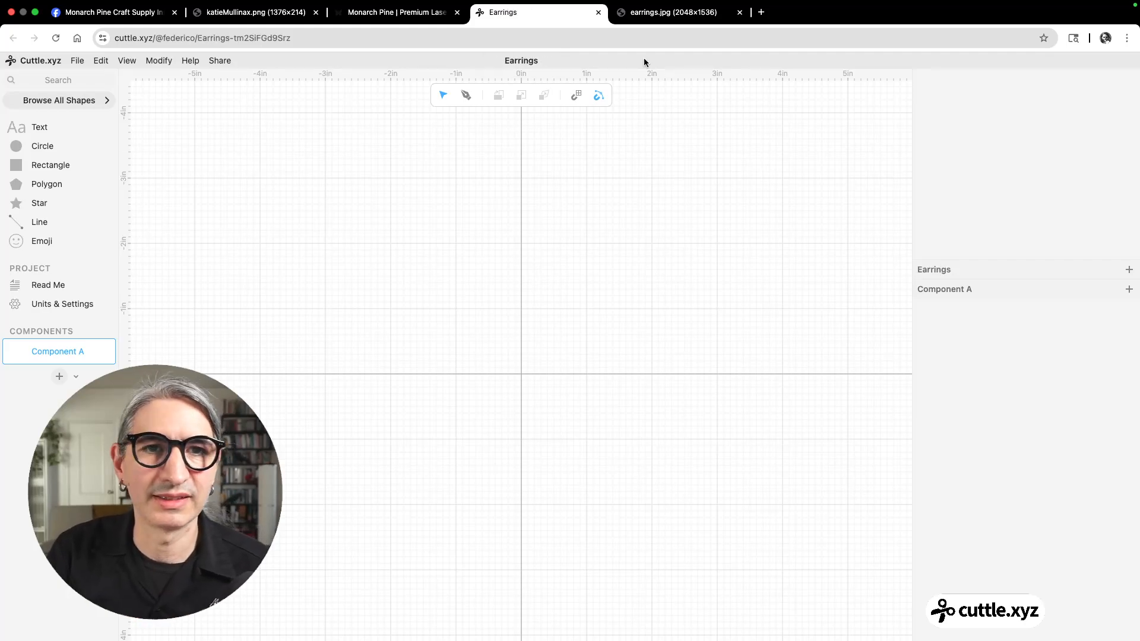
# Look at the earrings.jpg reference photo and return to the Earrings project
pyautogui.click(677, 14)
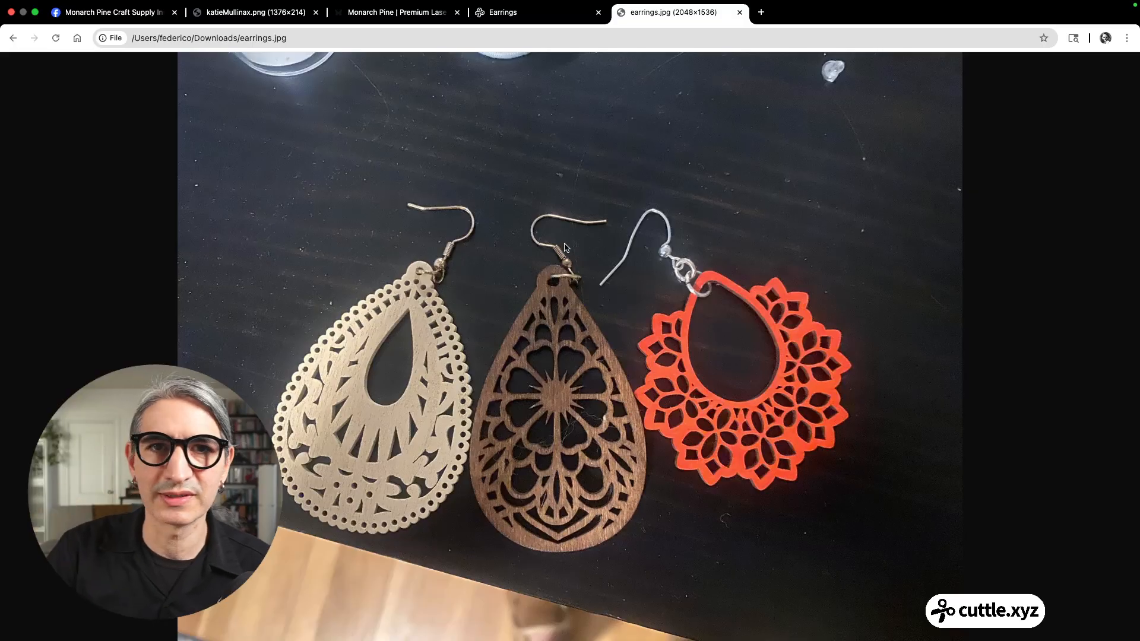
pyautogui.click(565, 20)
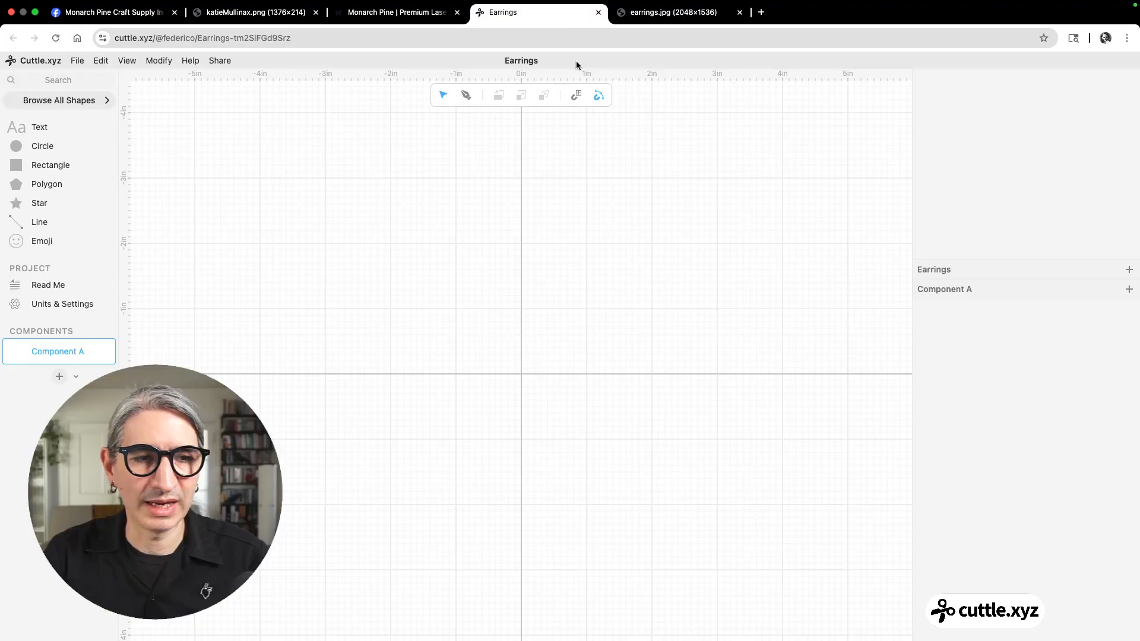
# Add a horizontal line guide below the horizontal axis and set its origin y to 2
pyautogui.scroll(-1, 570, 228)
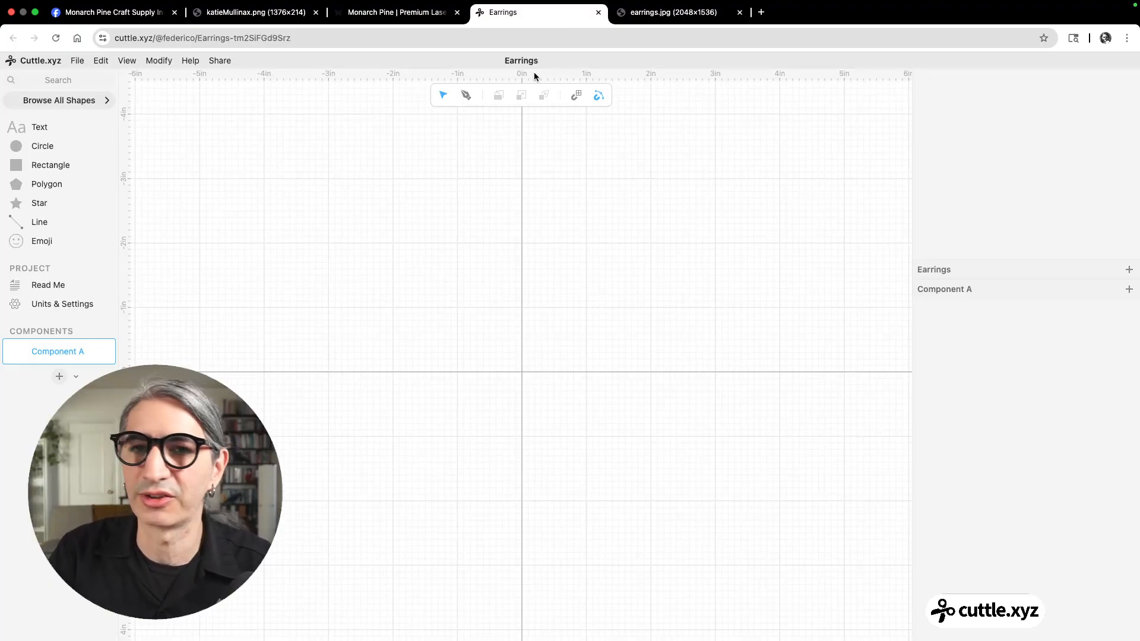
pyautogui.moveTo(513, 72); pyautogui.dragTo(524, 518)
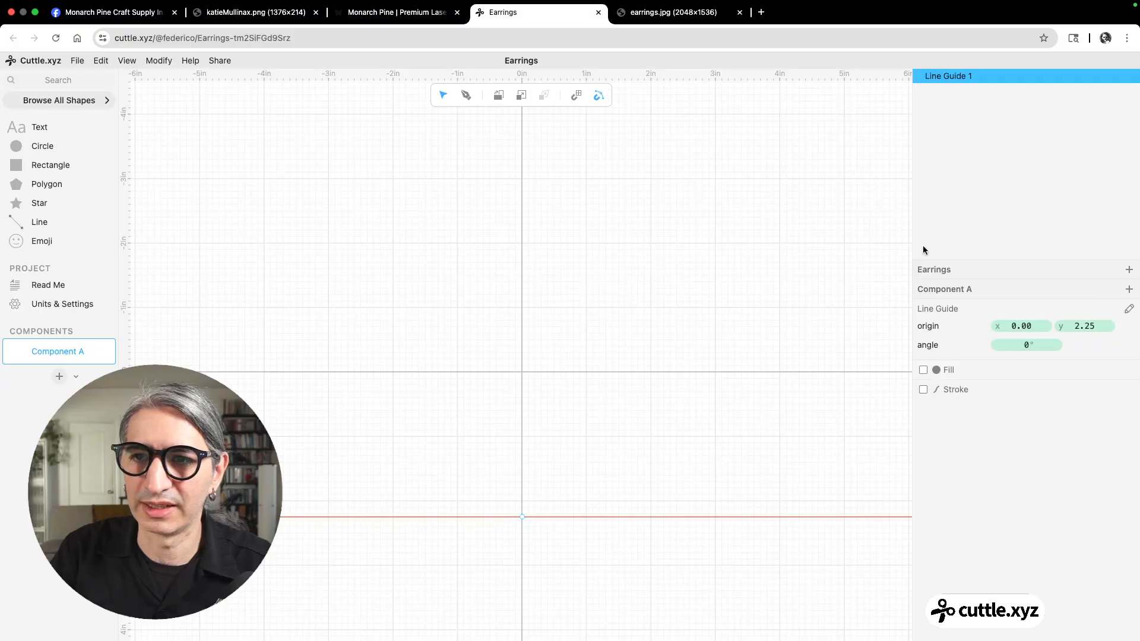
pyautogui.moveTo(912, 255); pyautogui.dragTo(870, 265)
pyautogui.moveTo(1060, 326)
pyautogui.mouseDown()
pyautogui.moveTo(1004, 331)
pyautogui.moveTo(1060, 327)
pyautogui.mouseUp()
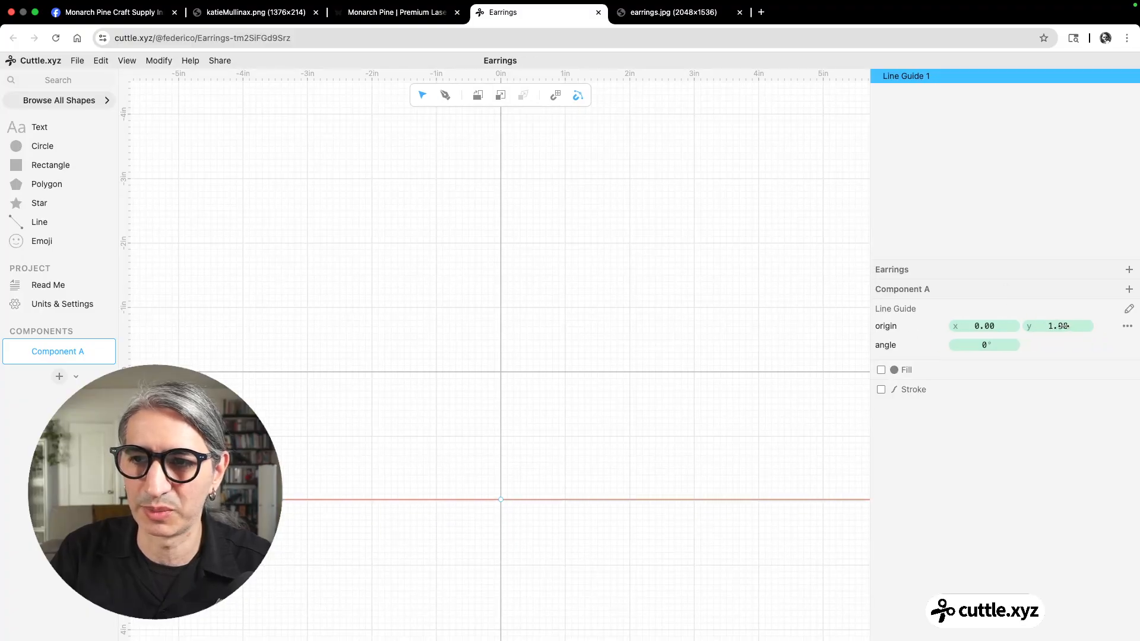
pyautogui.click(1063, 326)
pyautogui.write('2')
pyautogui.press('Return')
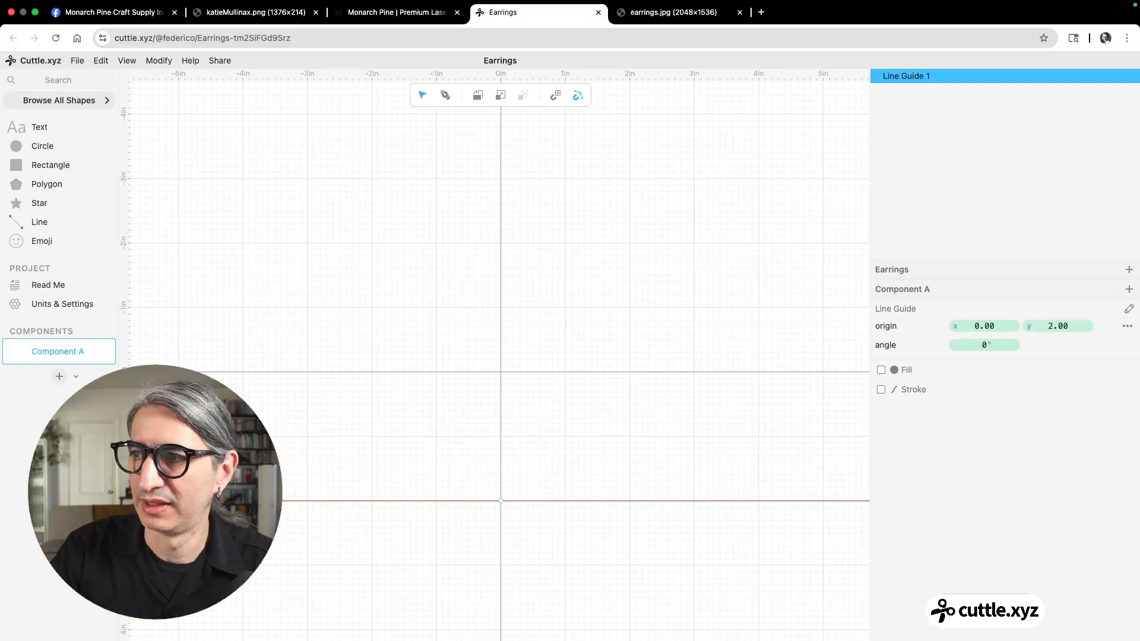
# Draw an open three-point path with the Pen tool, about 2.07 in wide and 1.15 in high, across the vertical axis
pyautogui.scroll(5, 499, 453)
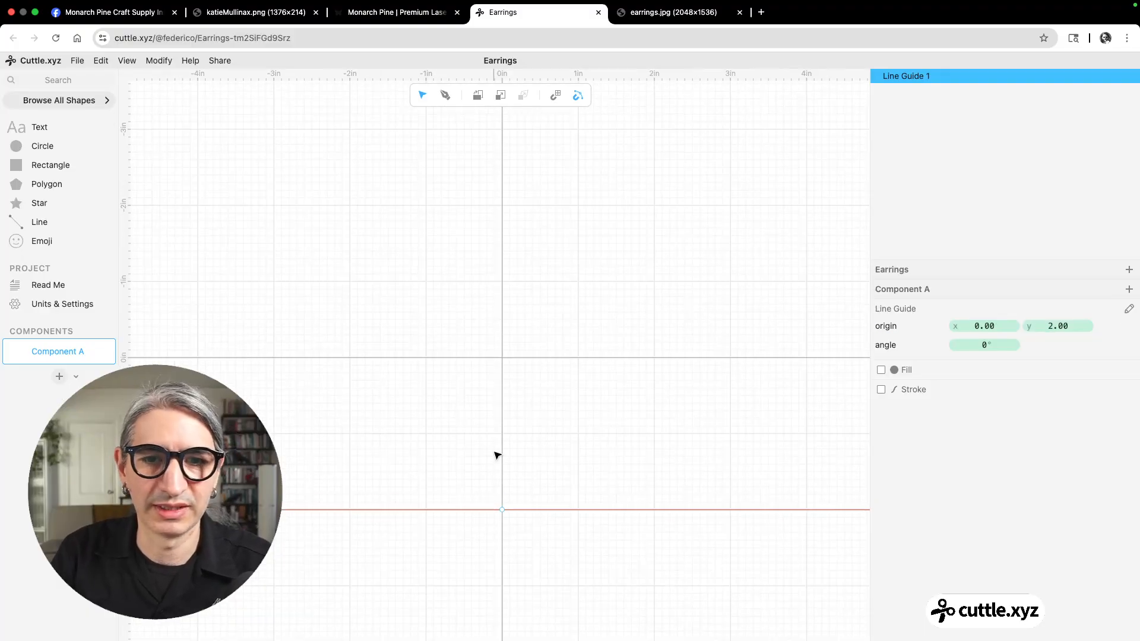
pyautogui.scroll(-4, 507, 451)
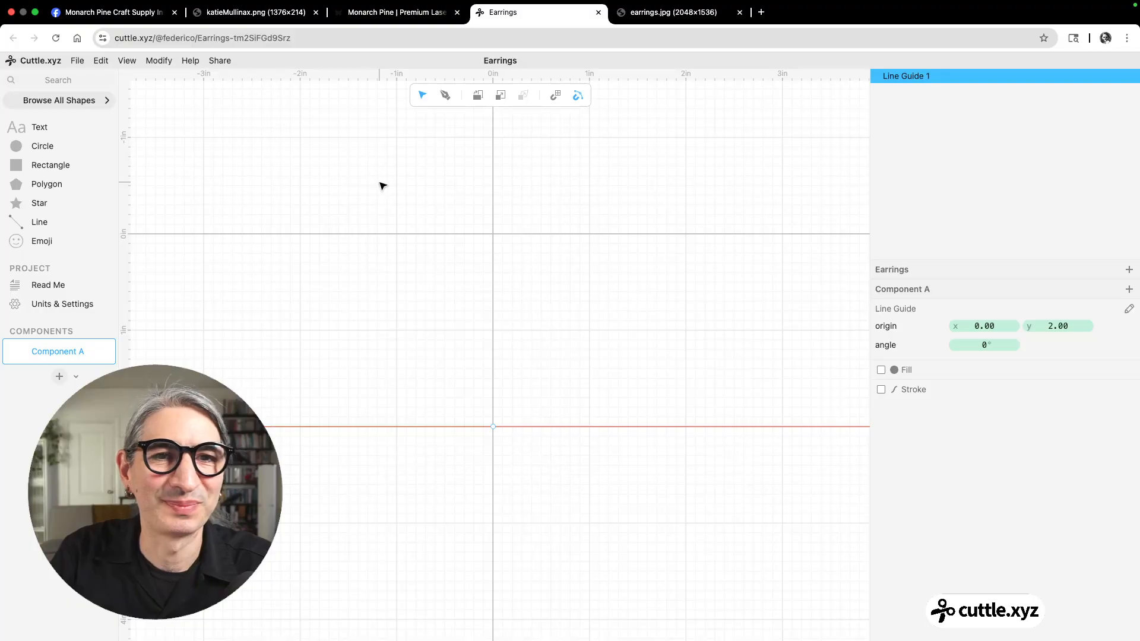
pyautogui.click(446, 95)
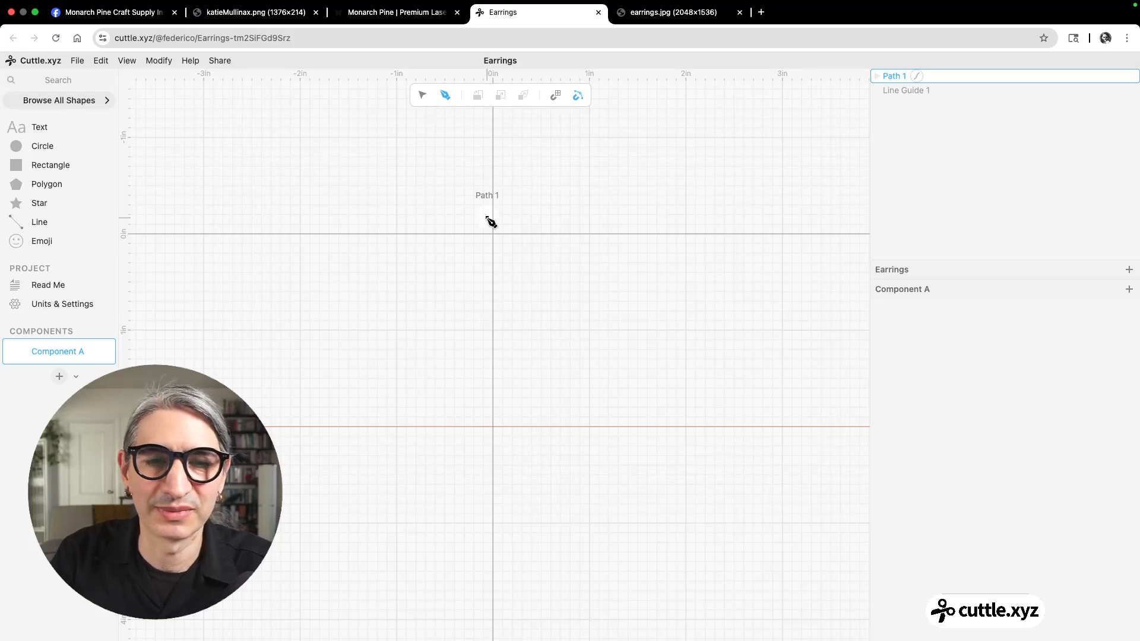
pyautogui.click(465, 174)
pyautogui.click(397, 285)
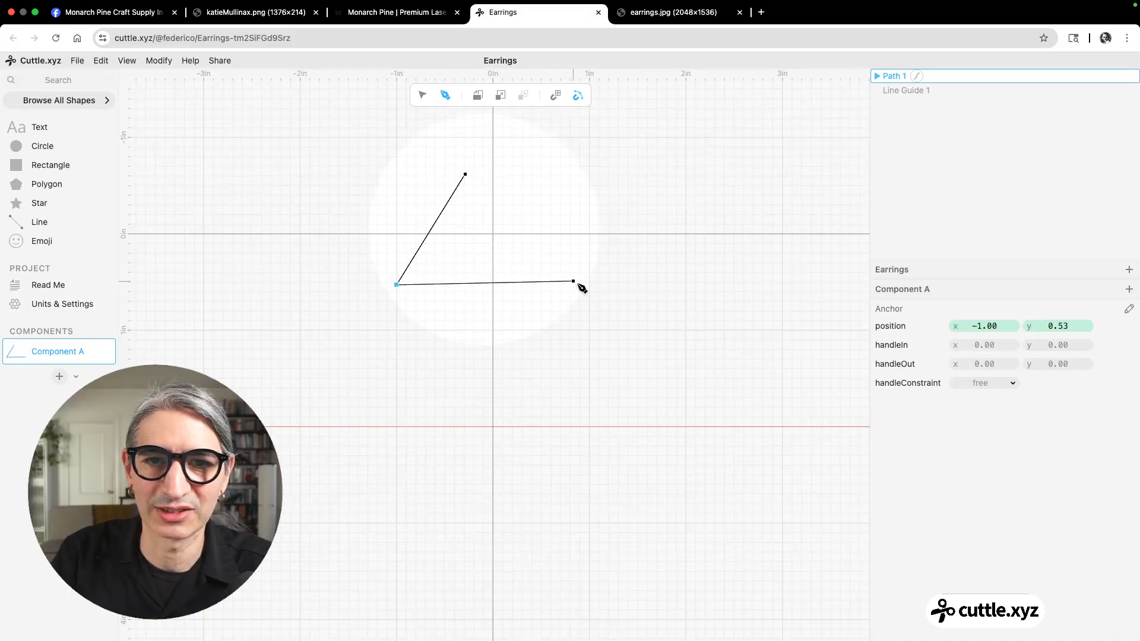
pyautogui.click(597, 285)
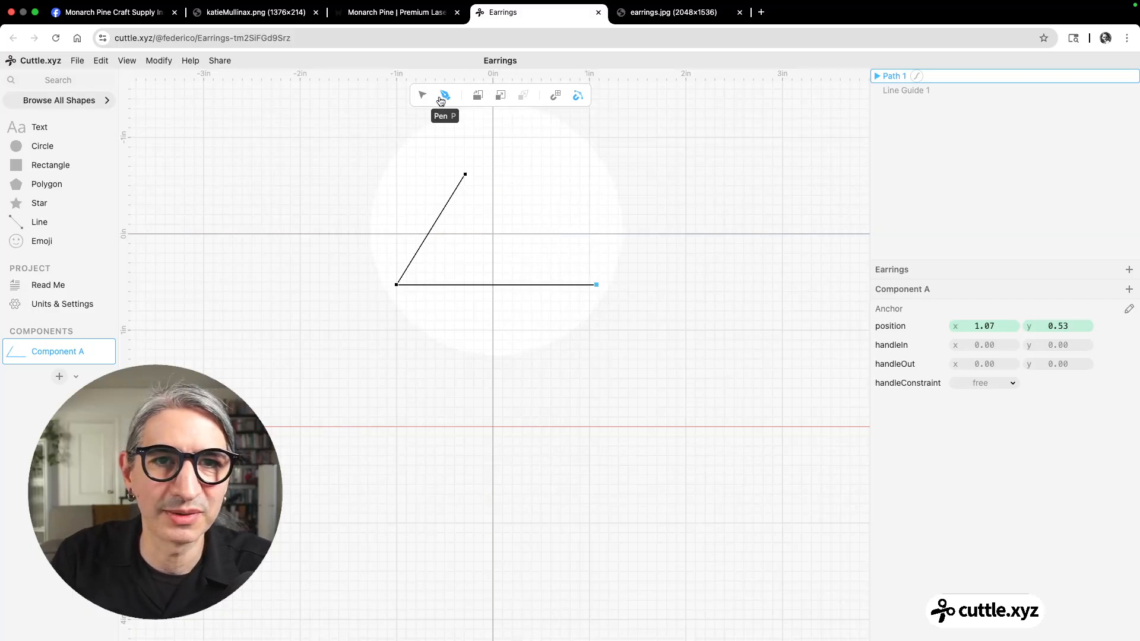
pyautogui.click(422, 96)
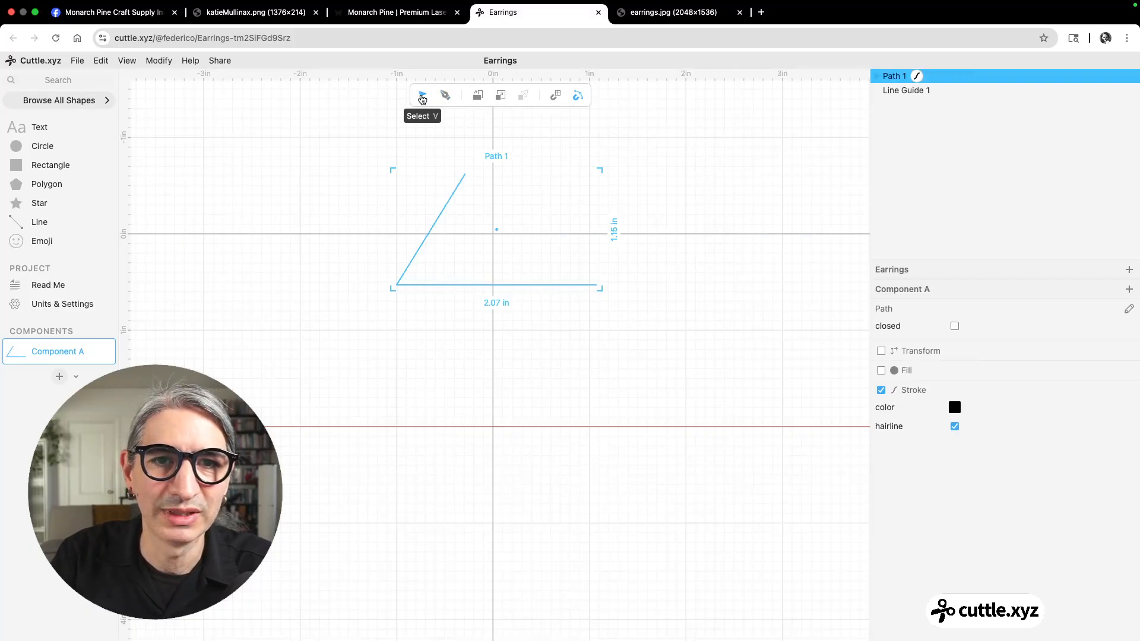
pyautogui.click(703, 215)
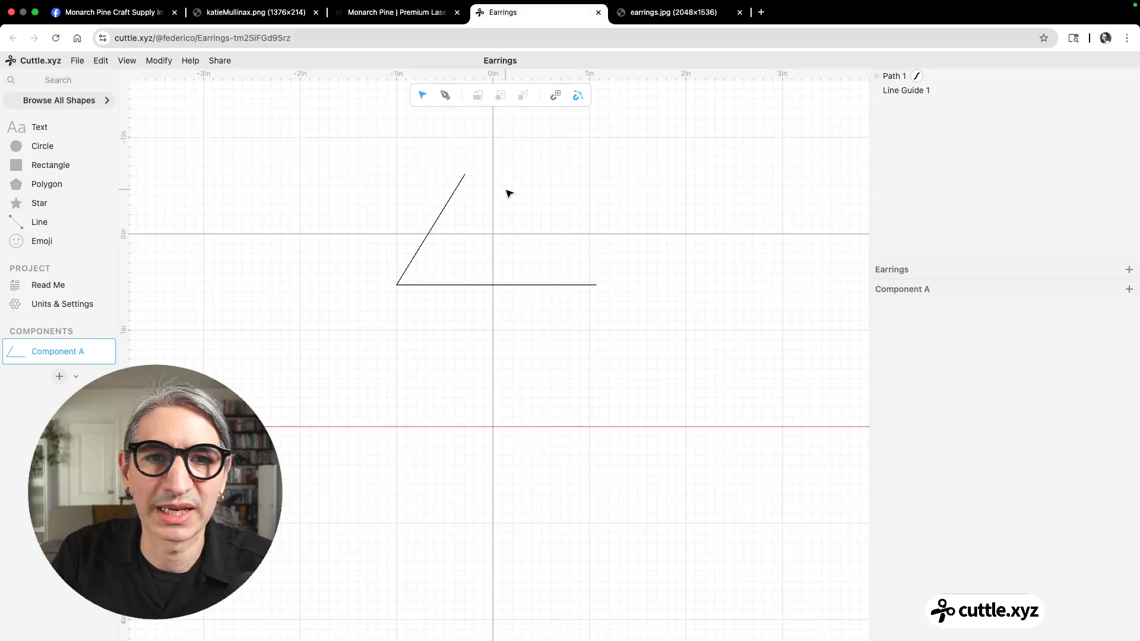
# Delete the open three-point path
pyautogui.doubleClick(456, 193)
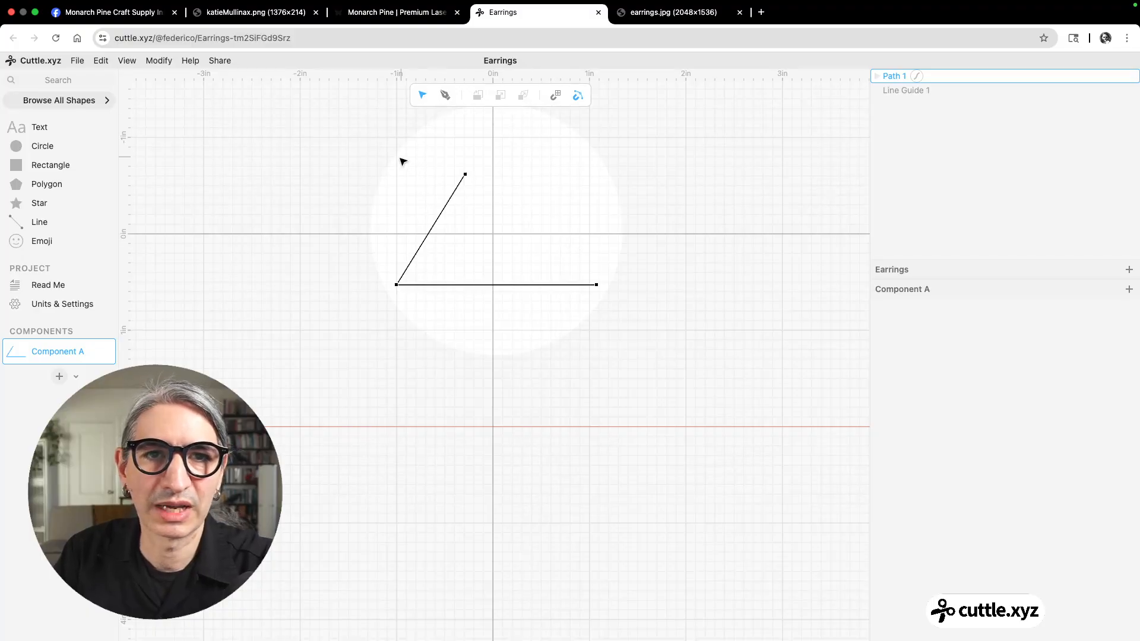
pyautogui.moveTo(390, 155); pyautogui.dragTo(641, 347)
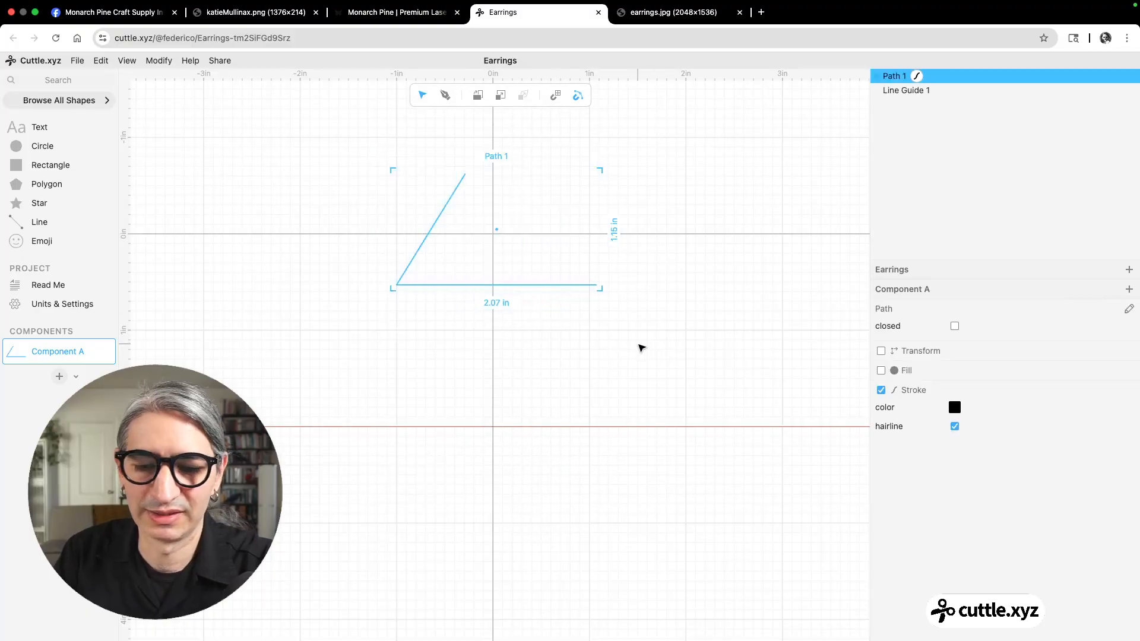
pyautogui.press('Delete')
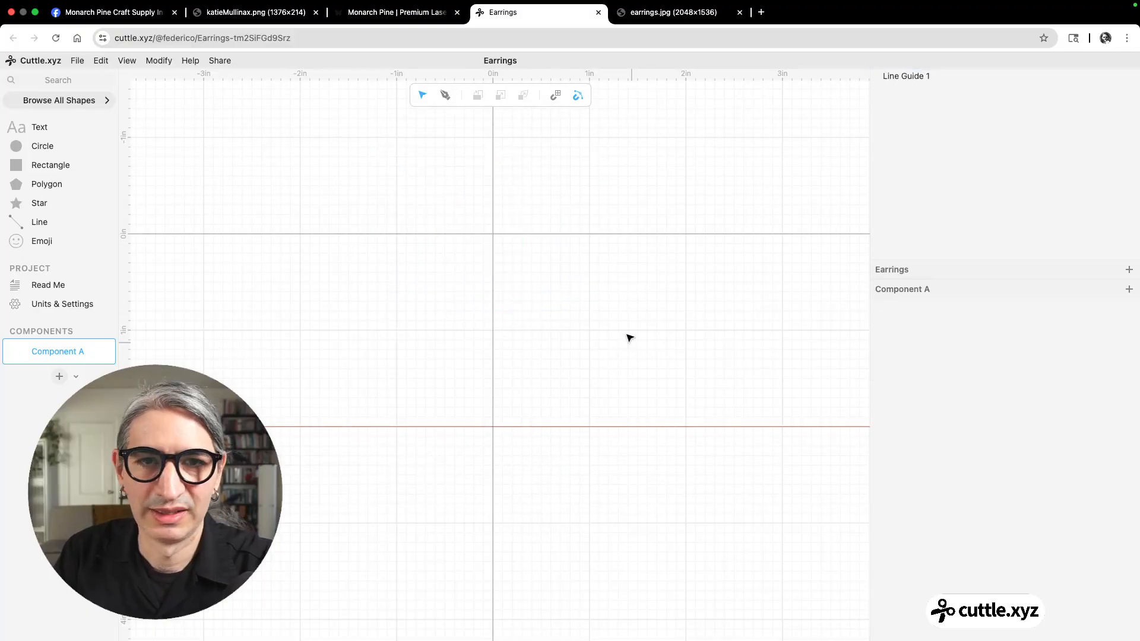
# Draw a closed, irregular five-point path with the Pen tool, about 2.15 in wide and 1.48 in high, above the line guide
pyautogui.click(442, 97)
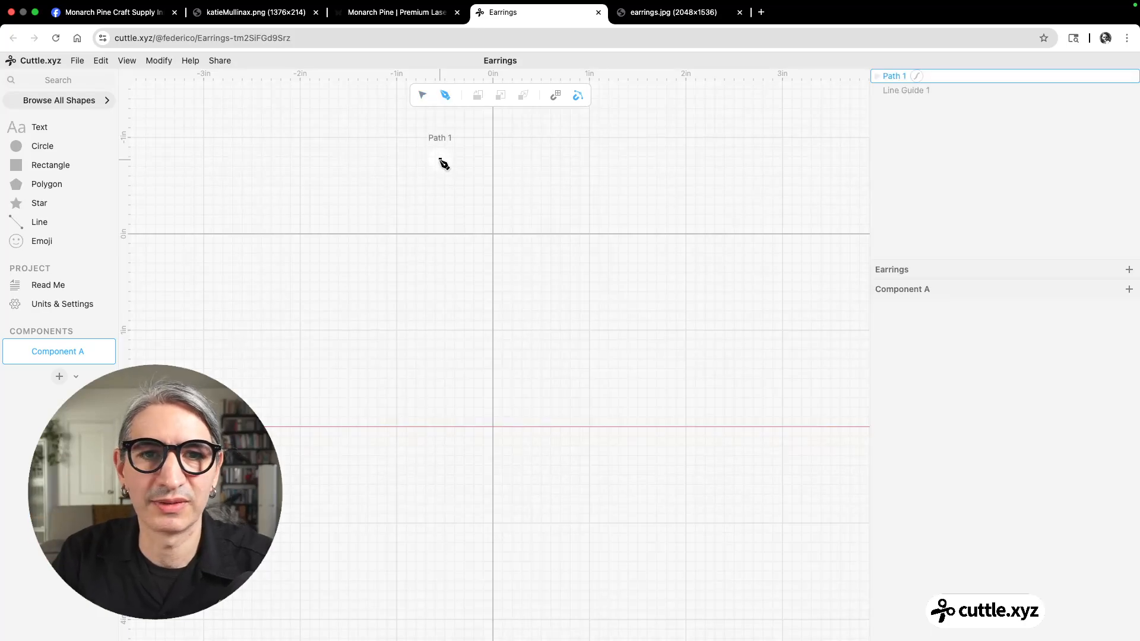
pyautogui.click(465, 213)
pyautogui.click(399, 304)
pyautogui.click(433, 343)
pyautogui.click(600, 356)
pyautogui.click(606, 276)
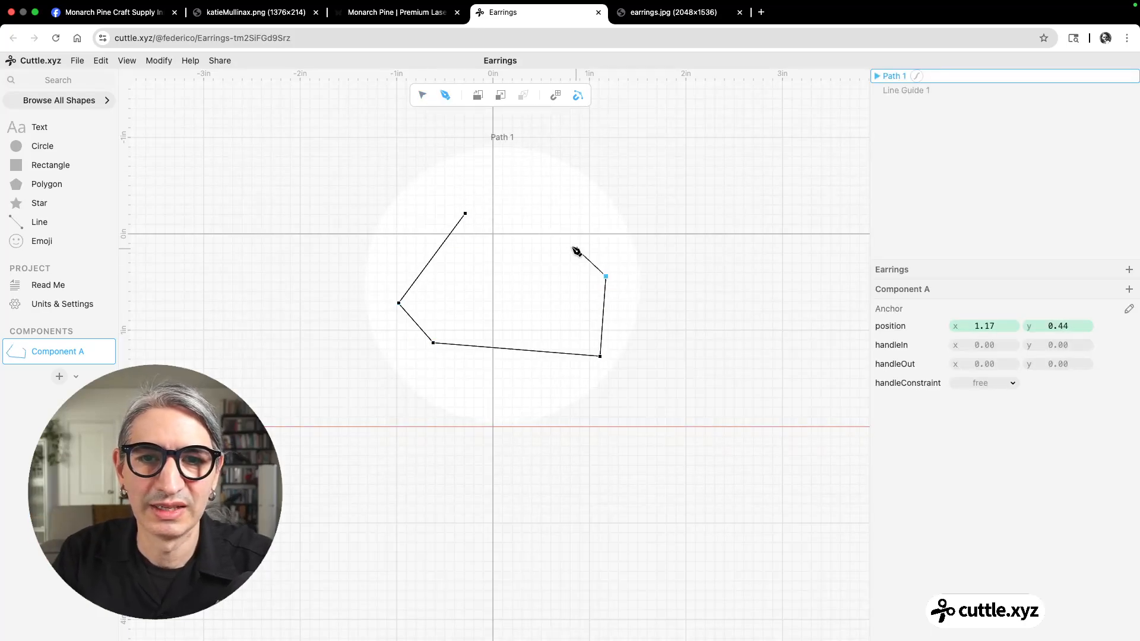
pyautogui.click(467, 215)
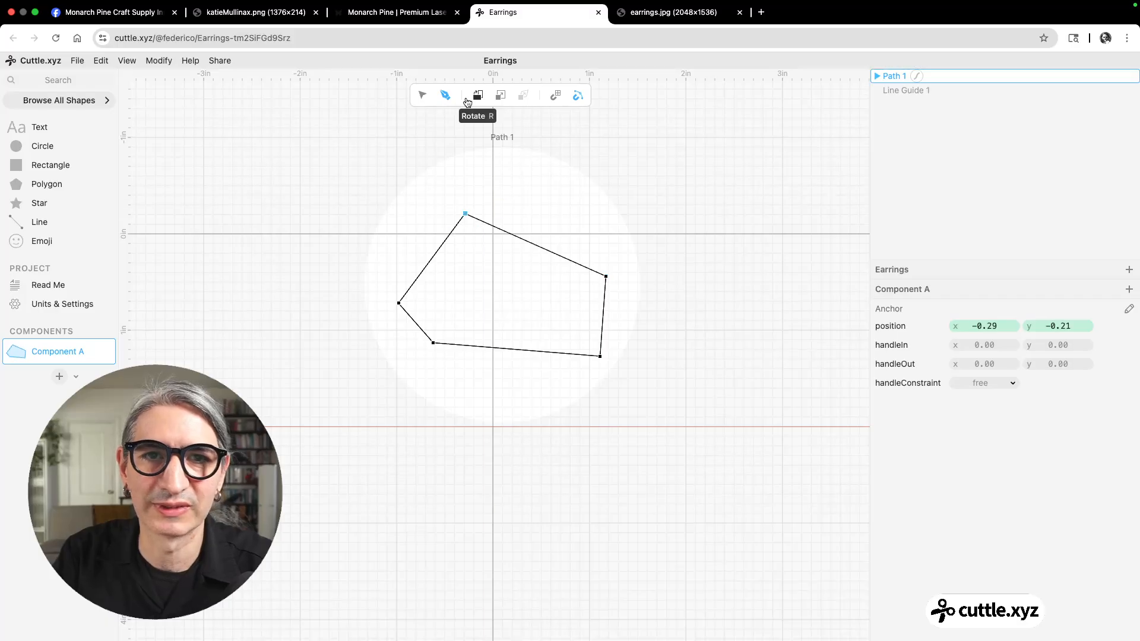
pyautogui.click(419, 96)
pyautogui.click(552, 174)
# Turn on the fill for the closed five-point path
pyautogui.click(458, 246)
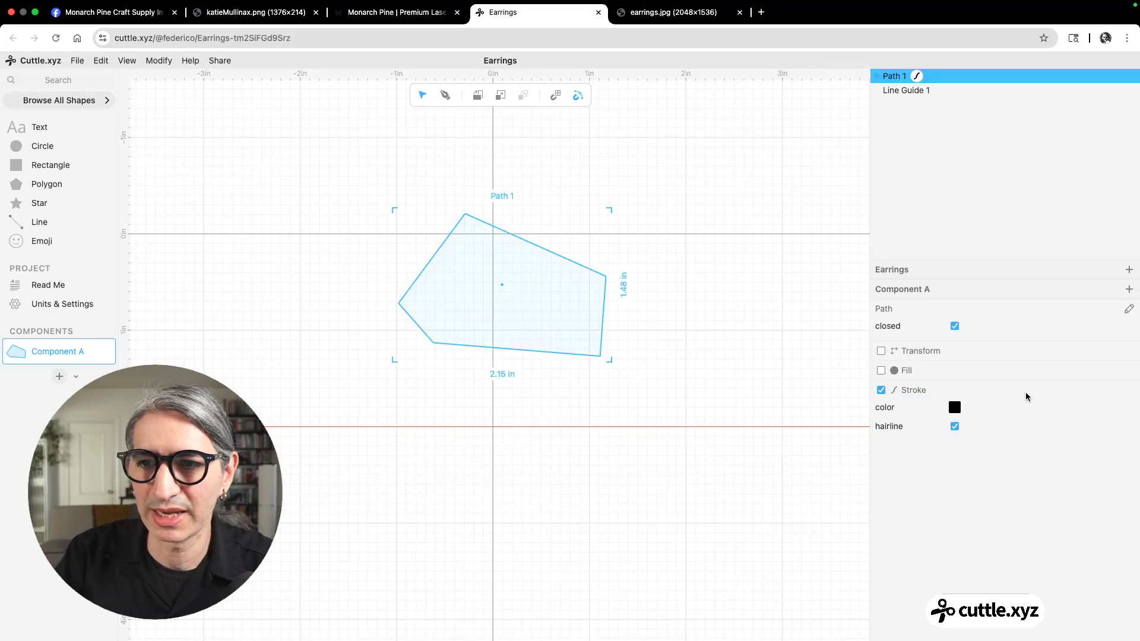
pyautogui.click(881, 371)
pyautogui.click(788, 374)
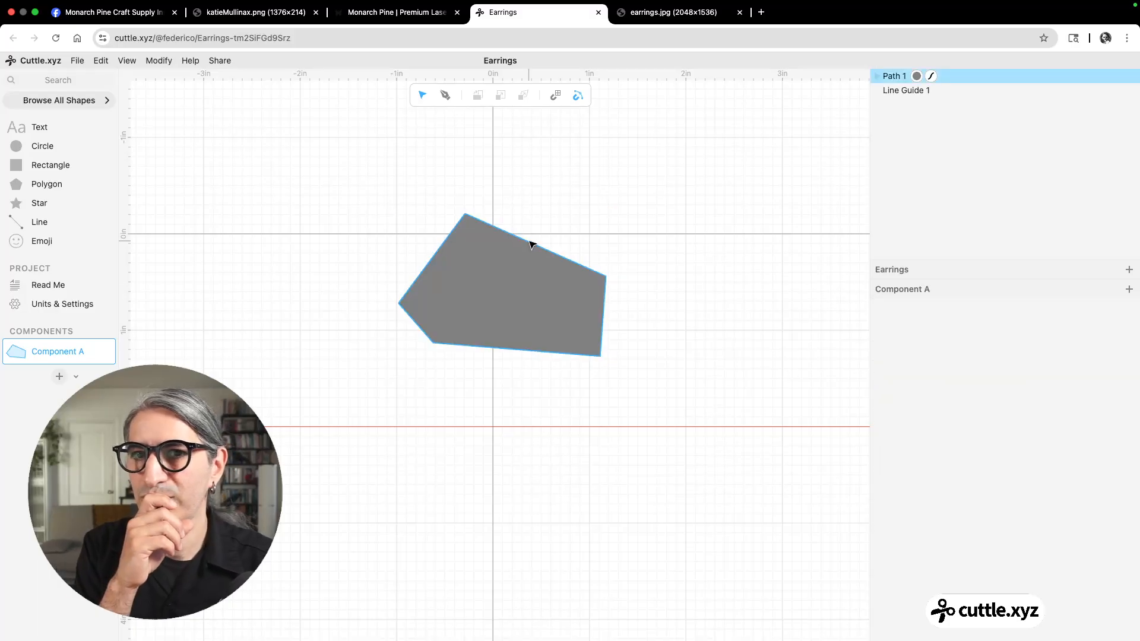
# Delete the filled five-point path, leaving only the line guide in the component
pyautogui.click(529, 266)
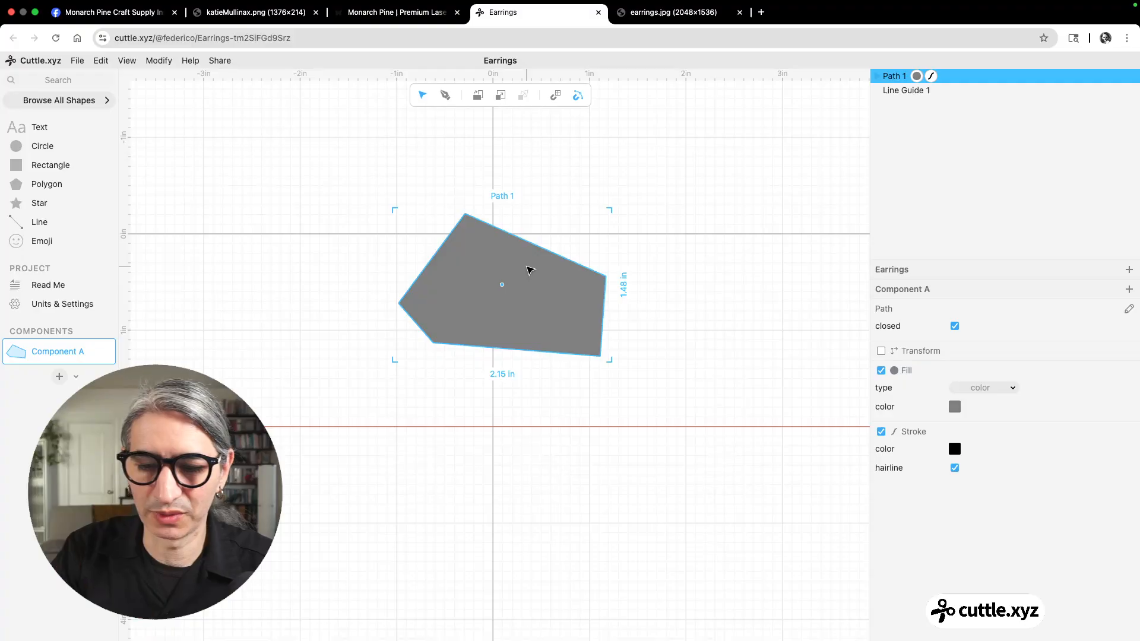
pyautogui.press('BackSpace')
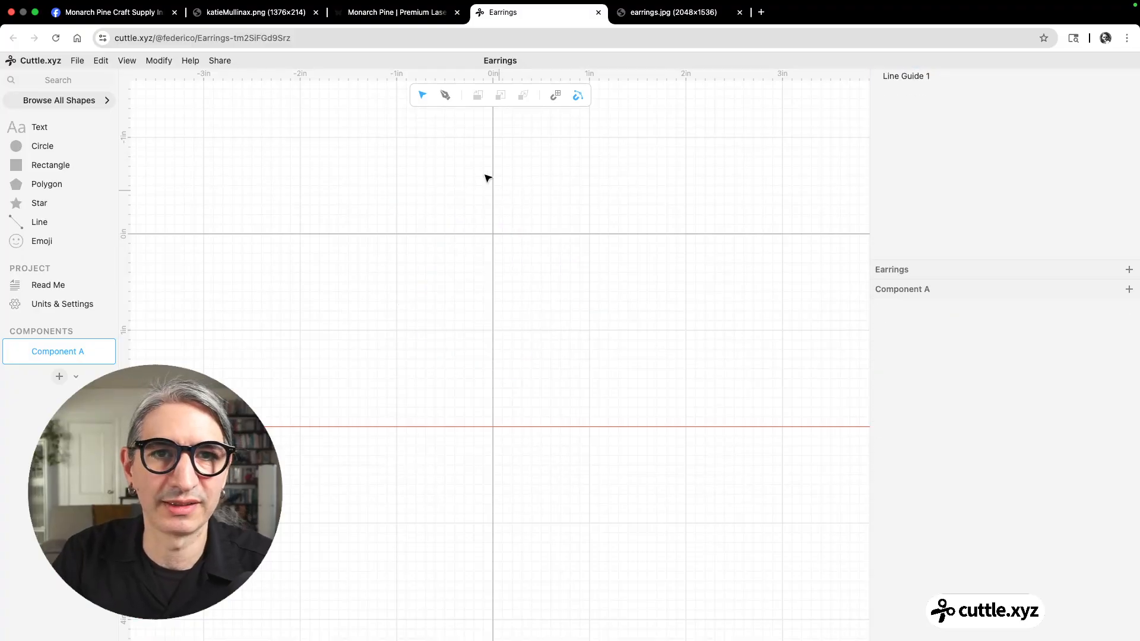
# Draw a closed four-point path with the Pen tool, about 1.86 in wide and 1.27 in high, across the vertical axis above the line guide
pyautogui.click(444, 95)
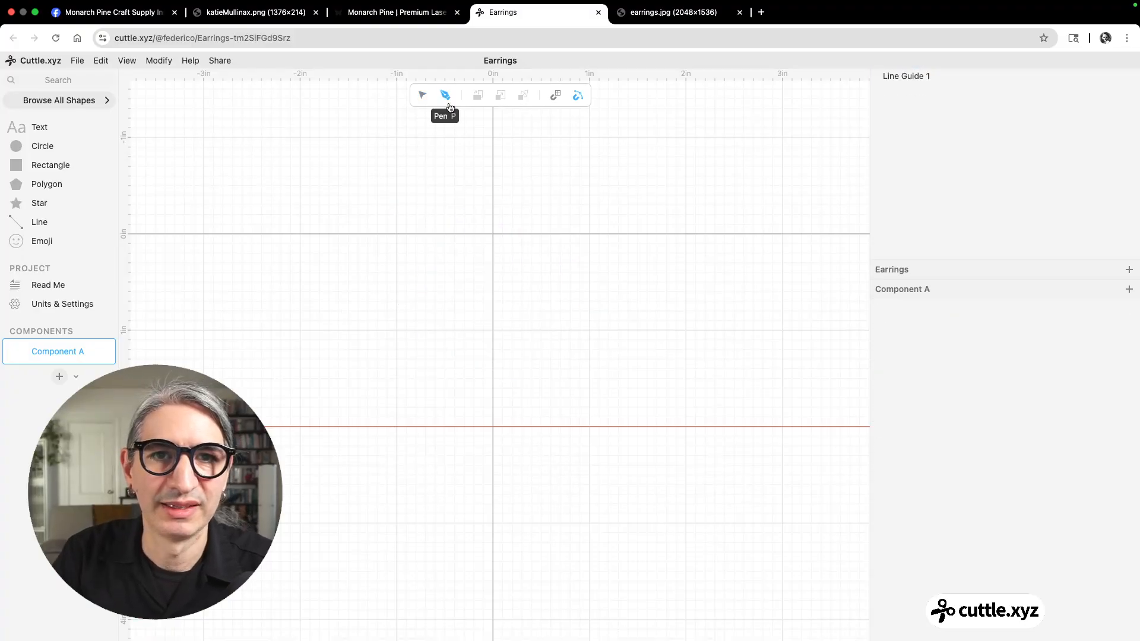
pyautogui.click(435, 250)
pyautogui.click(415, 361)
pyautogui.click(590, 368)
pyautogui.click(594, 245)
pyautogui.click(435, 251)
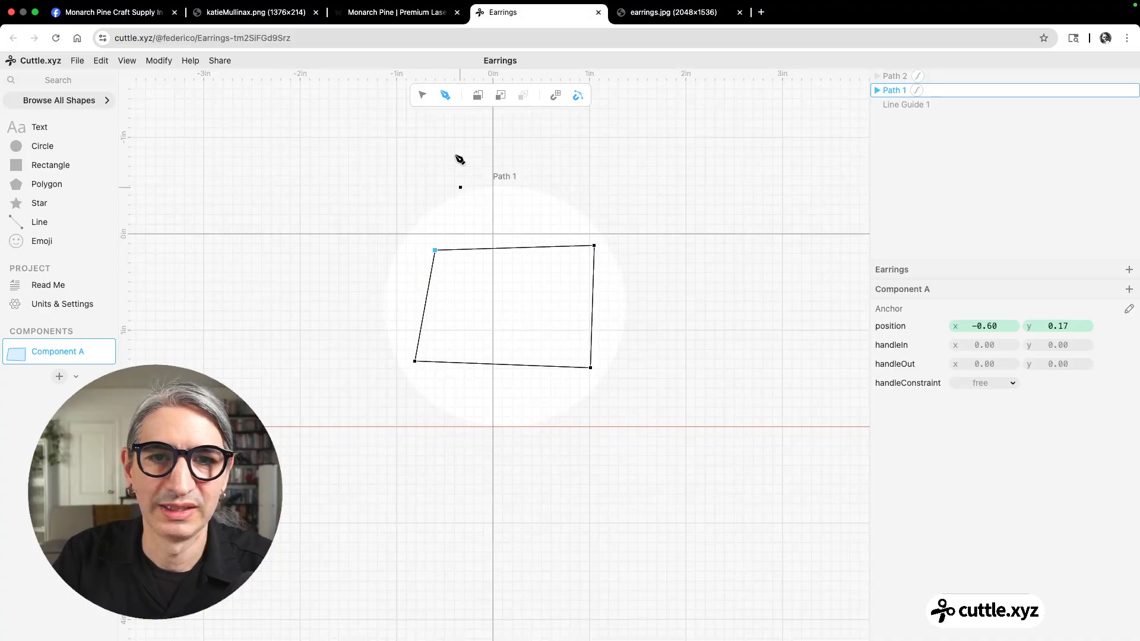
pyautogui.click(420, 99)
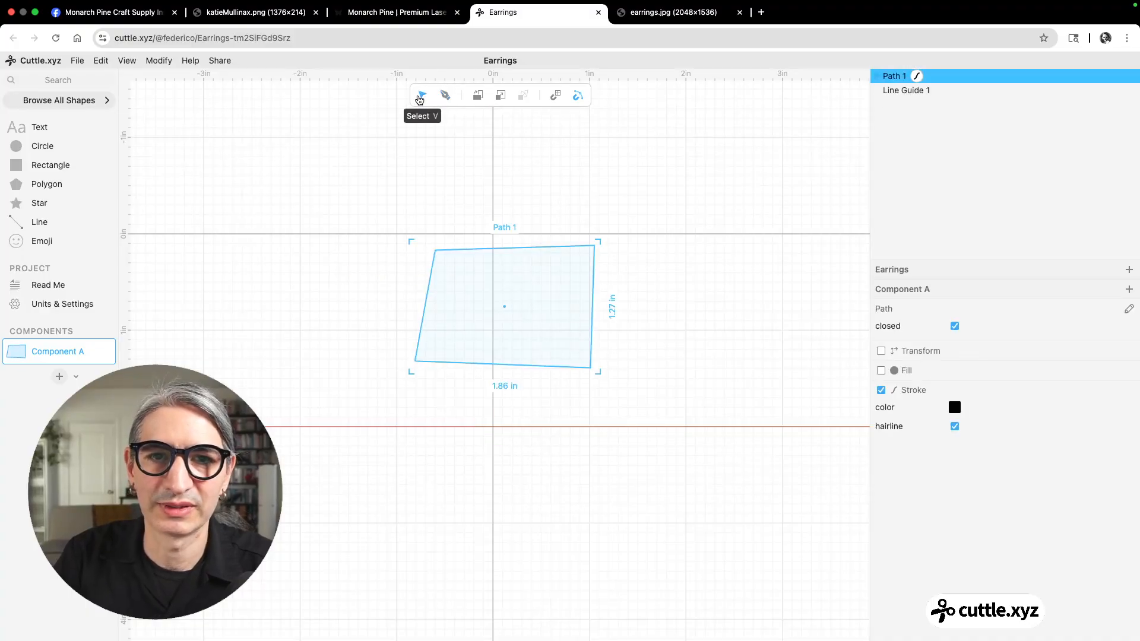
# Open the four-point path for anchor editing and move its upper-left anchor outward to x -1.03, y 0.15
pyautogui.doubleClick(541, 249)
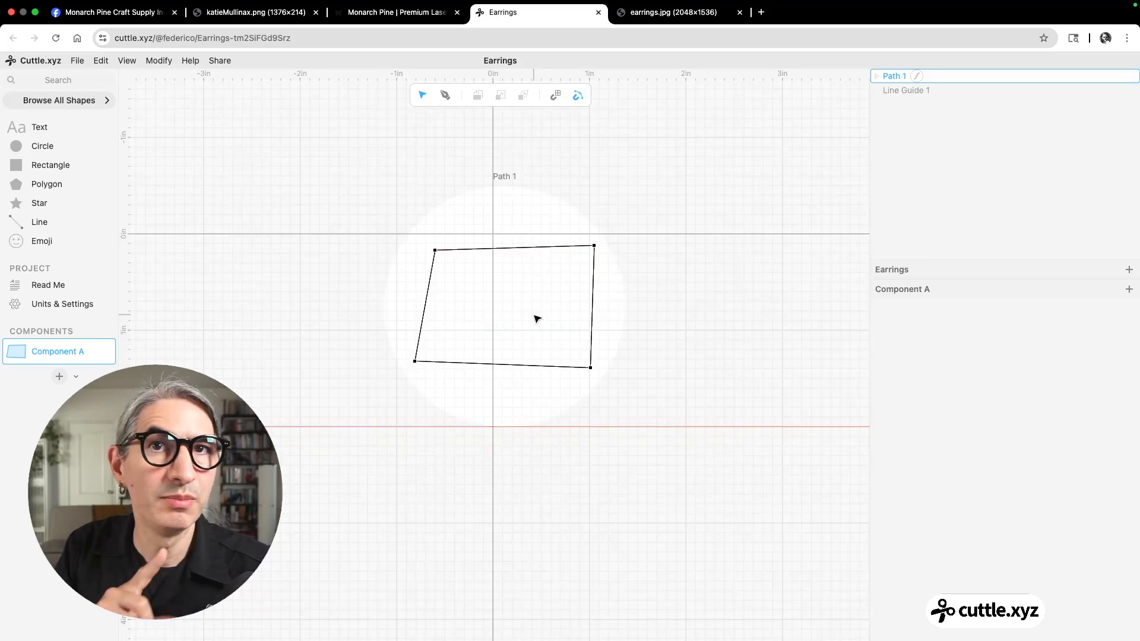
pyautogui.click(436, 251)
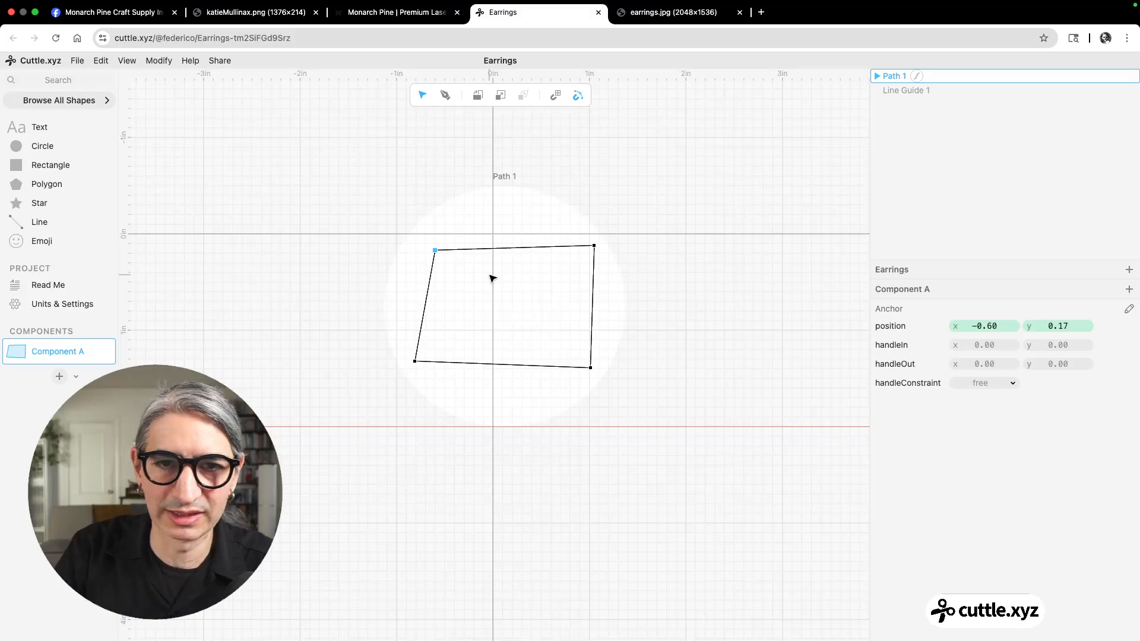
pyautogui.moveTo(435, 250)
pyautogui.mouseDown()
pyautogui.moveTo(398, 208)
pyautogui.moveTo(399, 252)
pyautogui.moveTo(426, 269)
pyautogui.mouseUp()
pyautogui.press('Up')
pyautogui.press('Up')
pyautogui.press('Up')
pyautogui.press('Up')
pyautogui.press('Up')
pyautogui.press('Up')
pyautogui.press('Up')
pyautogui.press('Up')
pyautogui.press('Up')
pyautogui.press('Up')
pyautogui.press('Up')
pyautogui.press('Up')
pyautogui.press('Up')
pyautogui.press('Up')
pyautogui.press('Up')
pyautogui.press('Up')
pyautogui.press('Up')
pyautogui.press('Up')
pyautogui.press('Up')
pyautogui.press('Up')
pyautogui.press('Left')
pyautogui.press('Left')
pyautogui.press('Left')
pyautogui.press('Left')
pyautogui.press('Left')
pyautogui.press('Left')
pyautogui.press('Left')
pyautogui.press('Left')
pyautogui.press('Left')
pyautogui.press('Left')
pyautogui.press('Left')
pyautogui.press('Left')
pyautogui.press('Left')
pyautogui.press('Left')
pyautogui.press('Left')
pyautogui.press('Left')
pyautogui.press('Left')
pyautogui.press('Left')
pyautogui.press('Left')
pyautogui.press('Left')
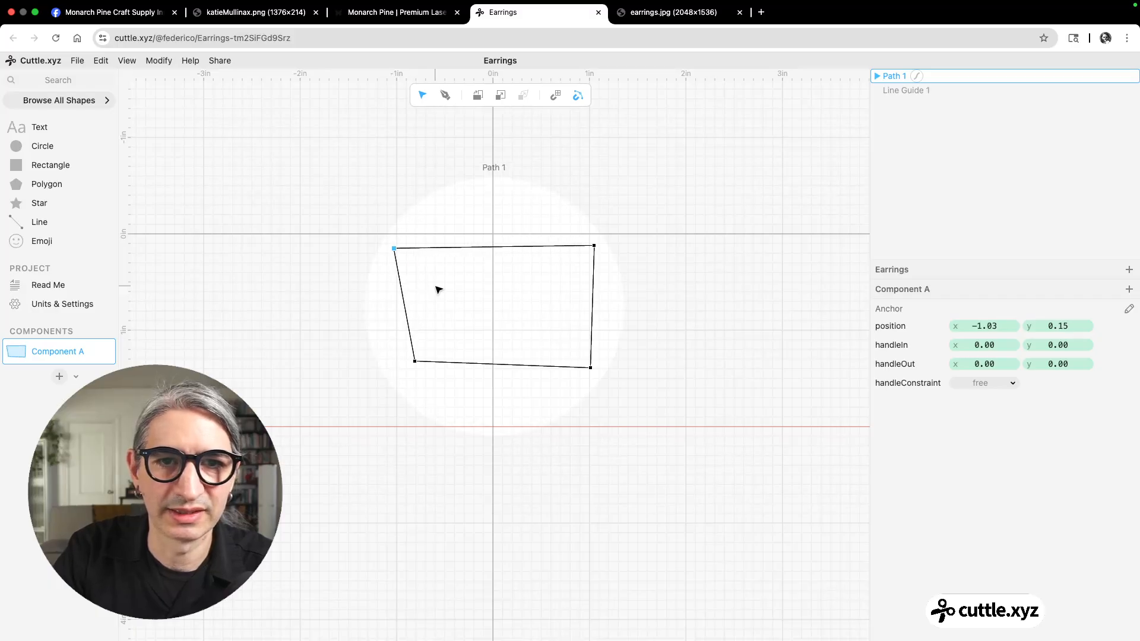
# Nudge the path's upper-left anchor in small increments to x -0.83, y 0.25
pyautogui.press('Right')
pyautogui.press('Right')
pyautogui.press('Right')
pyautogui.press('Right')
pyautogui.press('Right')
pyautogui.press('Right')
pyautogui.press('Right')
pyautogui.press('Right')
pyautogui.press('Right')
pyautogui.press('Right')
pyautogui.press('Right')
pyautogui.press('Right')
pyautogui.press('Right')
pyautogui.press('Right')
pyautogui.press('Right')
pyautogui.press('Right')
pyautogui.press('Right')
pyautogui.press('Right')
pyautogui.press('Right')
pyautogui.press('Right')
pyautogui.press('Left')
pyautogui.press('Left')
pyautogui.press('Left')
pyautogui.press('Left')
pyautogui.press('Left')
pyautogui.press('Left')
pyautogui.press('Left')
pyautogui.press('Left')
pyautogui.press('Left')
pyautogui.press('Left')
pyautogui.press('Up')
pyautogui.press('Up')
pyautogui.press('Up')
pyautogui.press('Up')
pyautogui.press('Up')
pyautogui.press('Up')
pyautogui.press('Up')
pyautogui.press('Up')
pyautogui.press('Up')
pyautogui.press('Up')
pyautogui.press('Down')
pyautogui.press('Down')
pyautogui.press('Down')
pyautogui.press('Down')
pyautogui.press('Down')
pyautogui.press('Down')
pyautogui.press('Down')
pyautogui.press('Down')
pyautogui.press('Down')
pyautogui.press('Down')
pyautogui.press('Down')
pyautogui.press('Down')
pyautogui.press('Down')
pyautogui.press('Down')
pyautogui.press('Down')
pyautogui.press('Down')
pyautogui.press('Down')
pyautogui.press('Down')
pyautogui.press('Down')
pyautogui.press('Down')
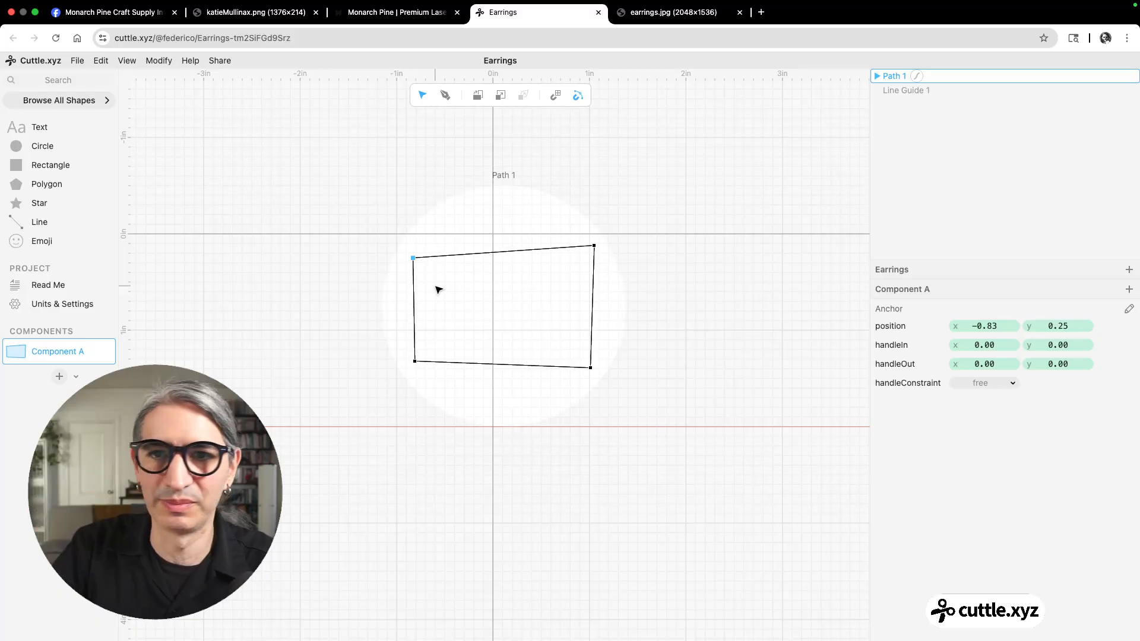
# Set the path's upper-right anchor position to x 0.68, y 0.14
pyautogui.click(595, 246)
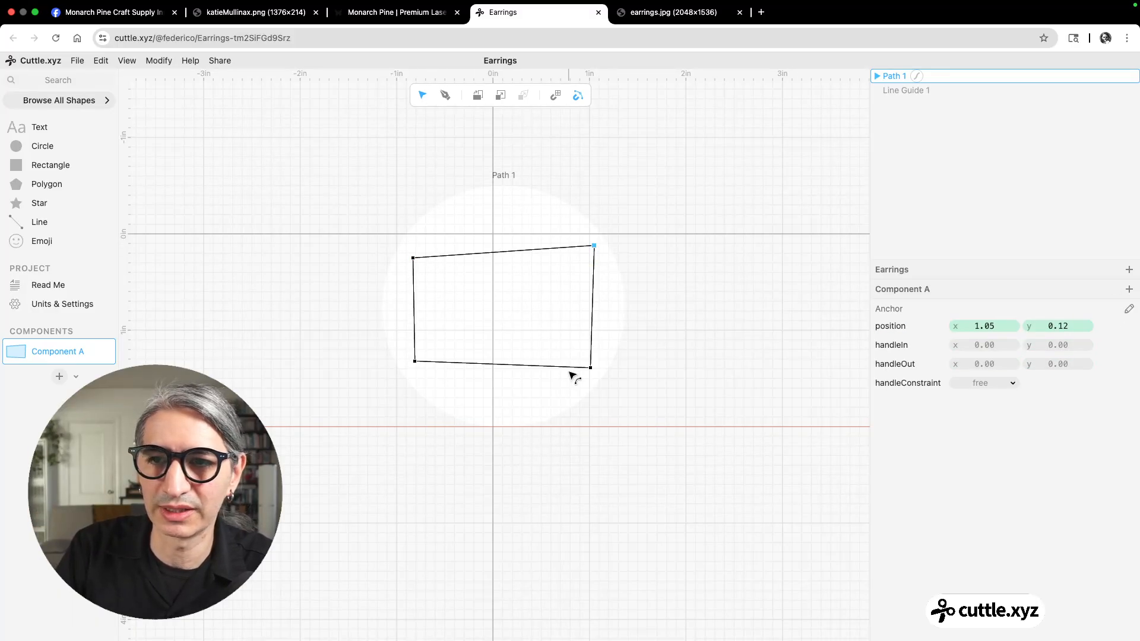
pyautogui.moveTo(984, 326); pyautogui.dragTo(918, 327)
pyautogui.moveTo(1055, 326); pyautogui.dragTo(1060, 326)
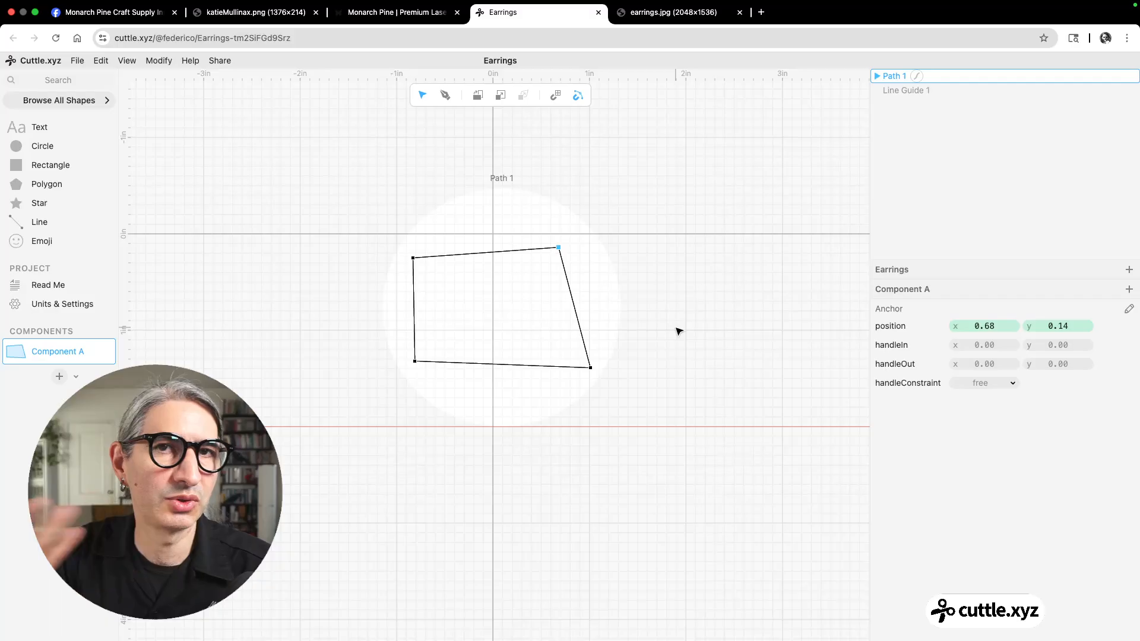
# Select both upper anchors of the path and nudge them down together by about 0.1 in
pyautogui.keyDown('shift'); pyautogui.click(414, 258); pyautogui.keyUp('shift')
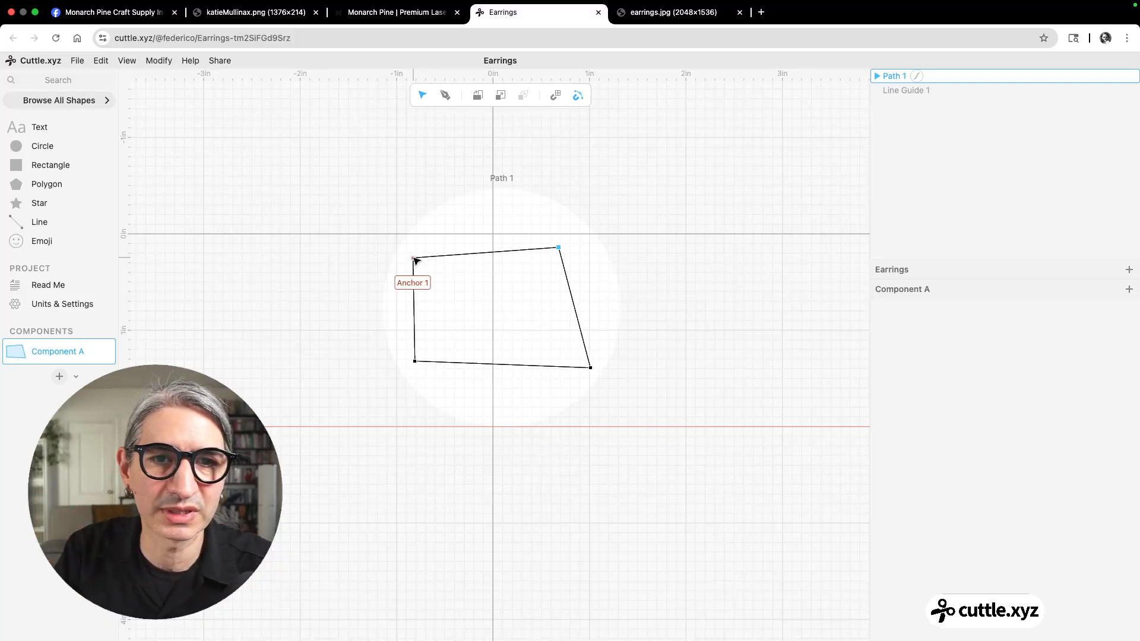
pyautogui.press('Up')
pyautogui.press('Up')
pyautogui.press('Up')
pyautogui.press('Down')
pyautogui.press('Down')
pyautogui.press('Down')
pyautogui.press('Down')
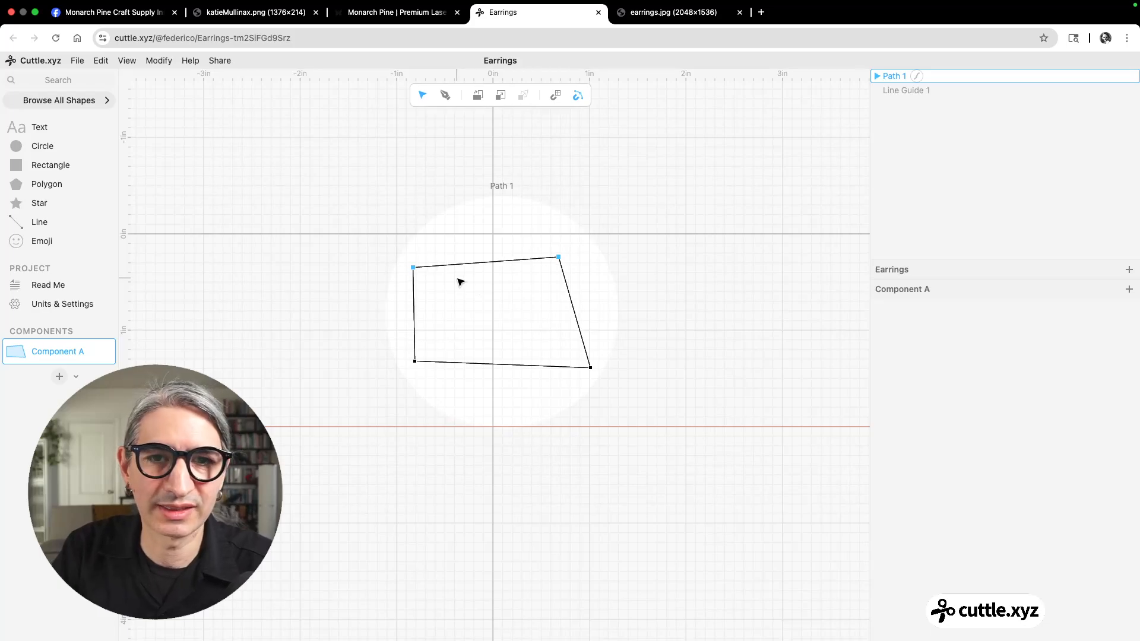
# Select the path's upper edge, nudge it about 0.1 in to the right, and clear the selection
pyautogui.click(474, 265)
pyautogui.press('Up')
pyautogui.press('Up')
pyautogui.press('Up')
pyautogui.press('Right')
pyautogui.press('Right')
pyautogui.press('Right')
pyautogui.press('Down')
pyautogui.press('Down')
pyautogui.press('Down')
pyautogui.press('Down')
pyautogui.press('Left')
pyautogui.press('Up')
pyautogui.press('Left')
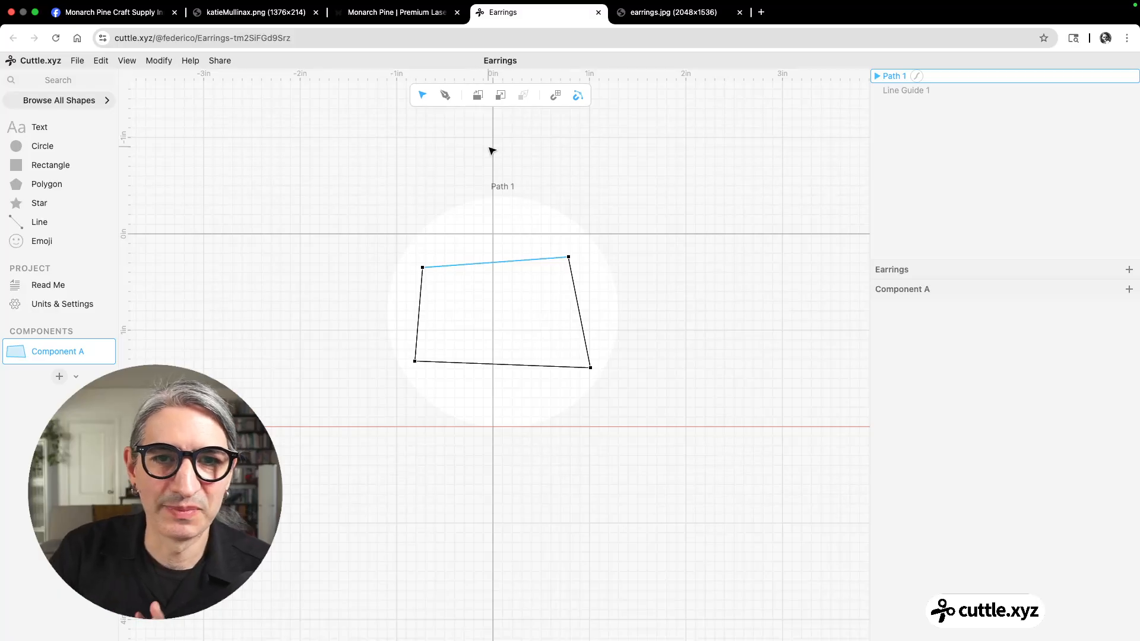
pyautogui.click(603, 242)
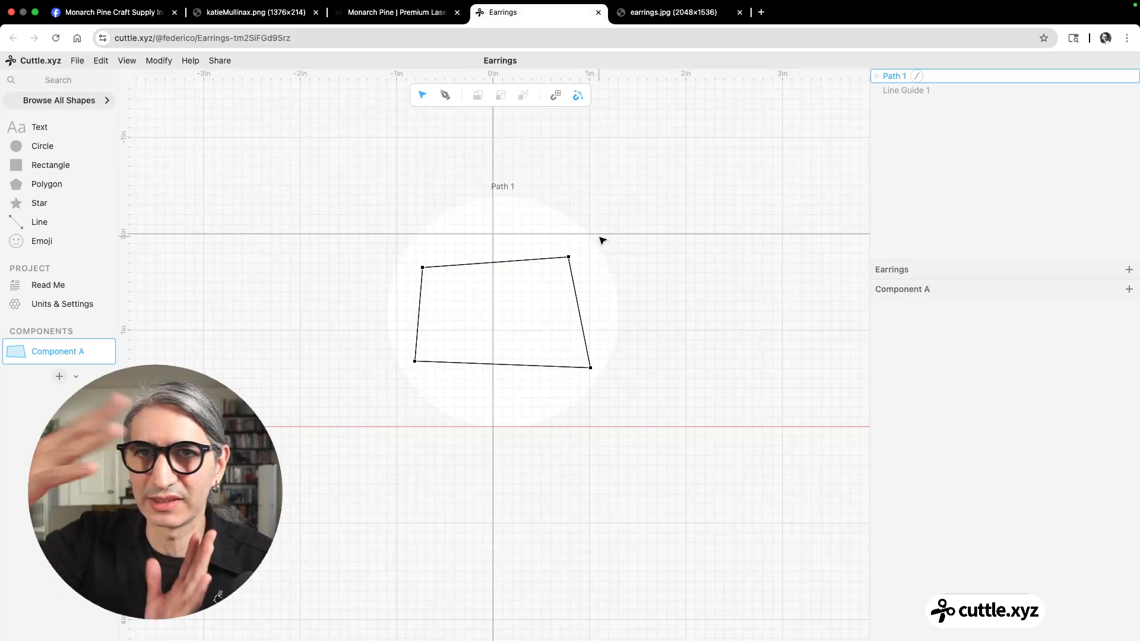
# Bend all four straight edges of the path inward into concave curves and clear the selection
pyautogui.click(499, 266)
pyautogui.moveTo(499, 265)
pyautogui.mouseDown()
pyautogui.moveTo(497, 226)
pyautogui.moveTo(500, 295)
pyautogui.moveTo(476, 296)
pyautogui.moveTo(517, 287)
pyautogui.moveTo(502, 288)
pyautogui.mouseUp()
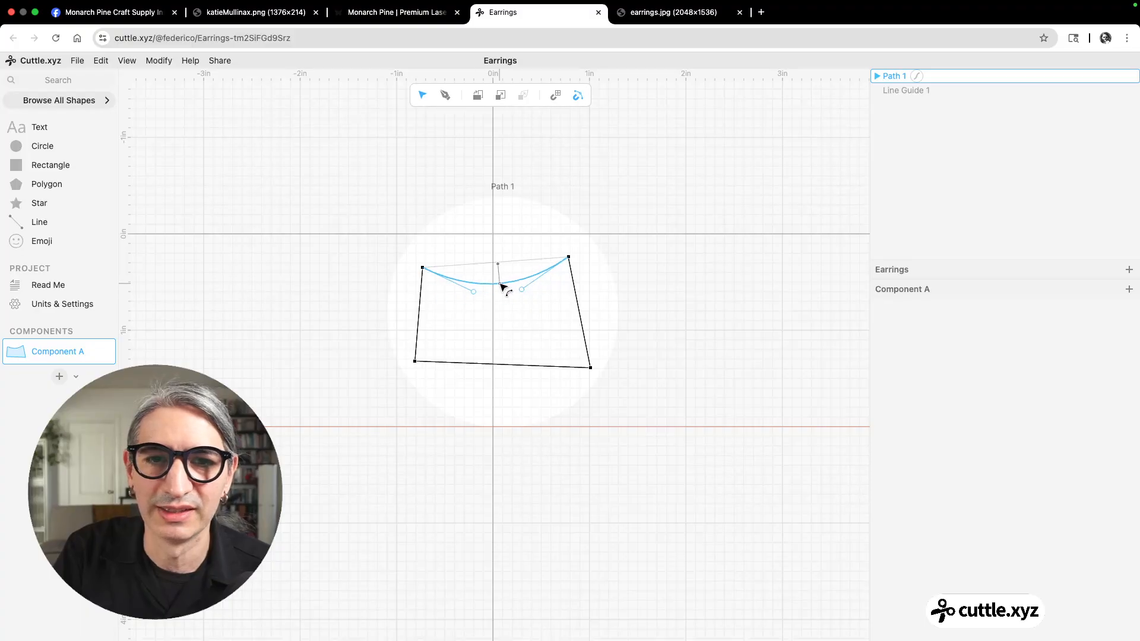
pyautogui.click(418, 318)
pyautogui.moveTo(418, 318)
pyautogui.mouseDown()
pyautogui.moveTo(409, 314)
pyautogui.moveTo(441, 314)
pyautogui.mouseUp()
pyautogui.moveTo(508, 367); pyautogui.dragTo(507, 355)
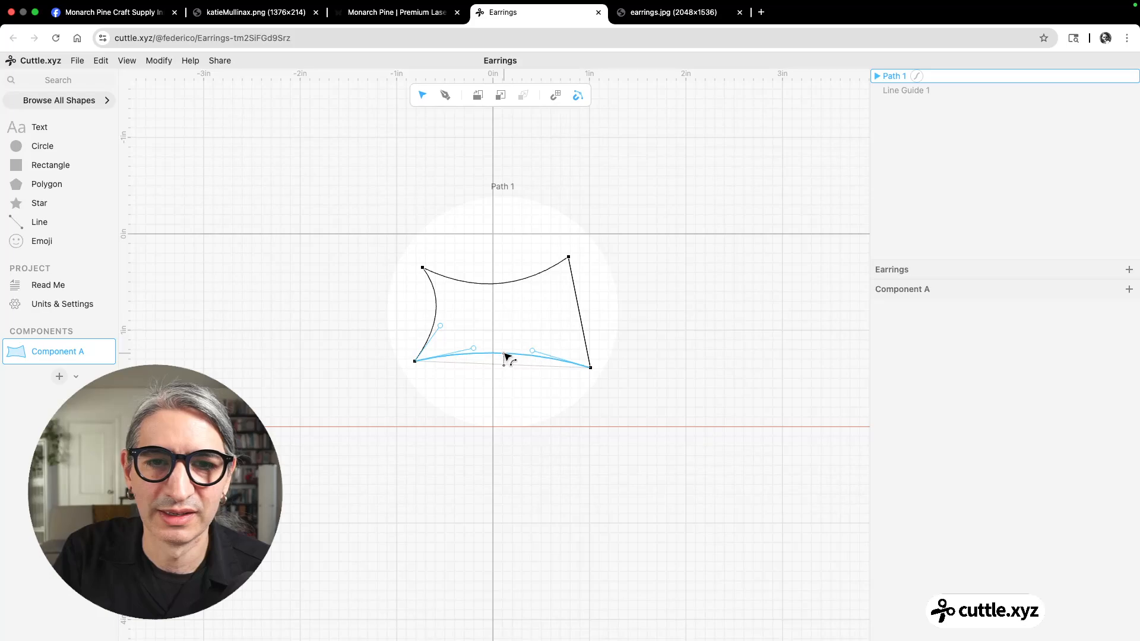
pyautogui.moveTo(579, 315); pyautogui.dragTo(573, 319)
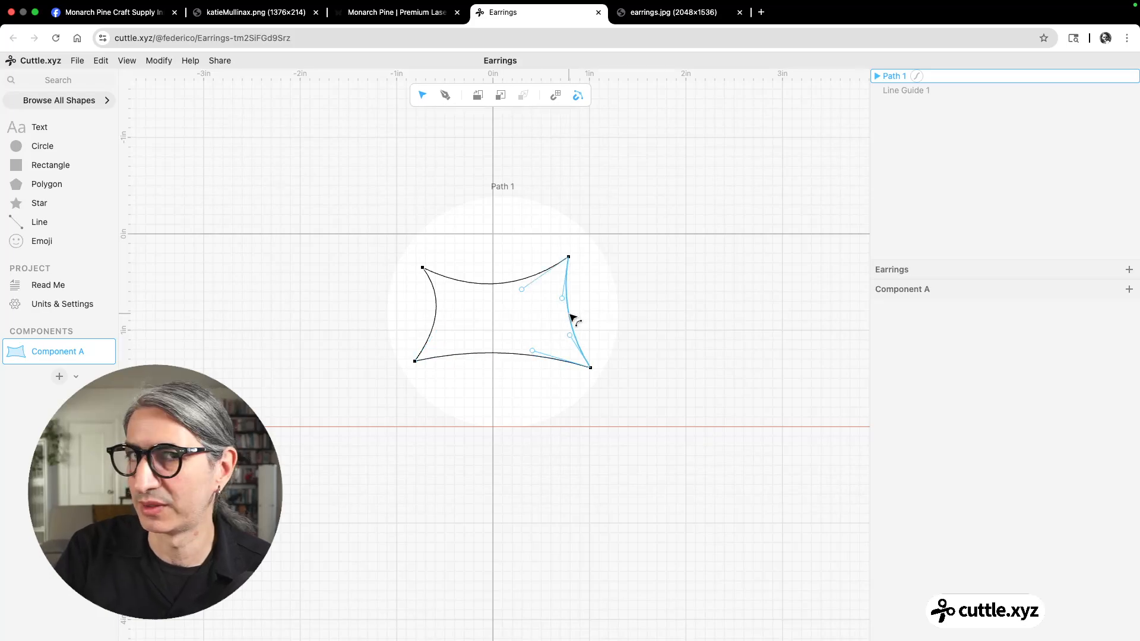
pyautogui.click(618, 262)
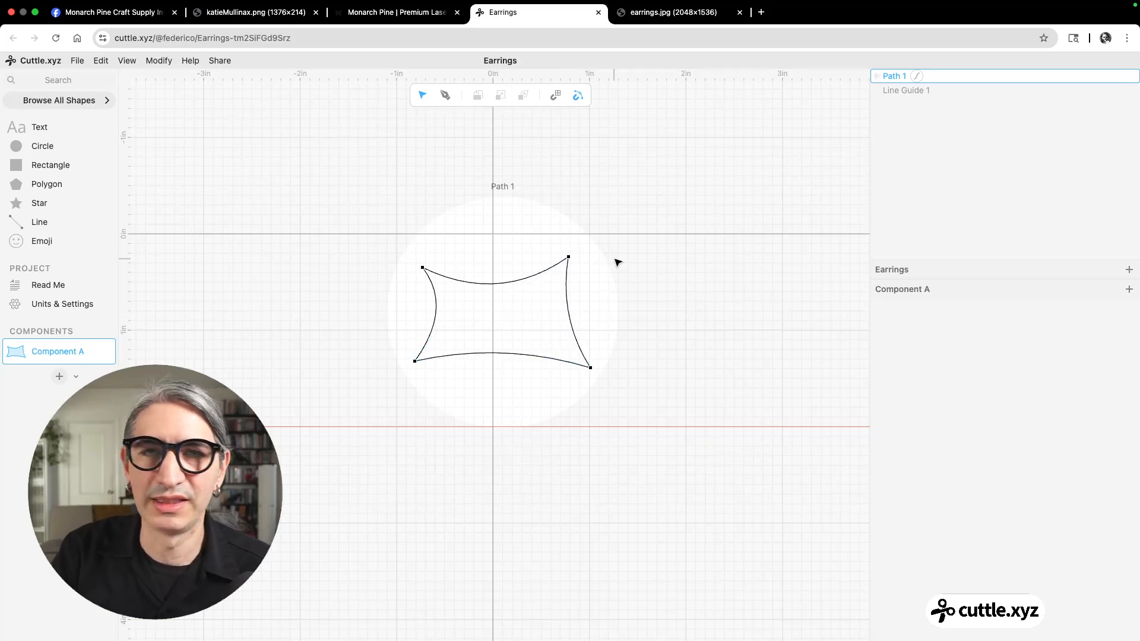
# Add an anchor mid-way on the upper curve, raise it to x 0.00, y about -0.19, and extend its outgoing handle to about x -0.52, y -0.05
pyautogui.click(498, 285)
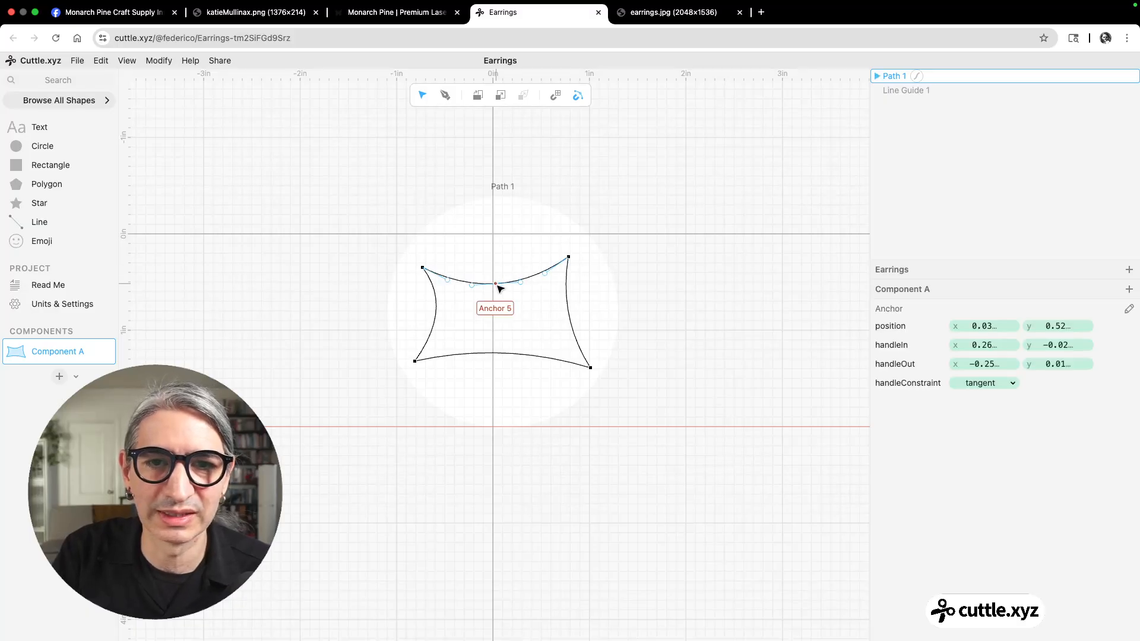
pyautogui.moveTo(498, 286); pyautogui.dragTo(492, 217)
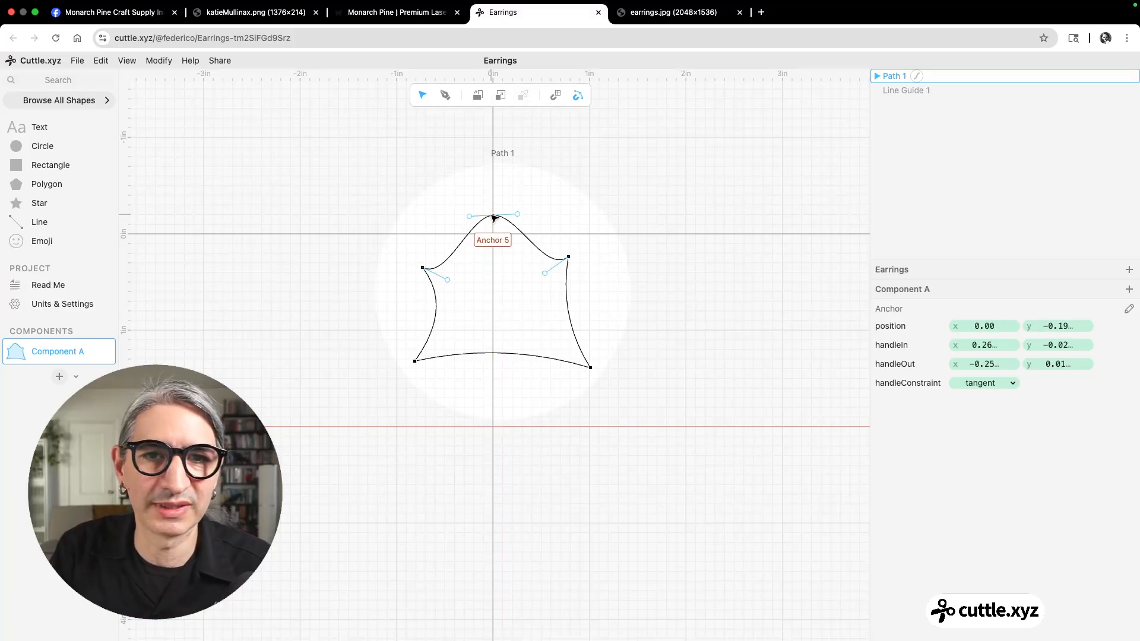
pyautogui.moveTo(471, 216); pyautogui.dragTo(445, 213)
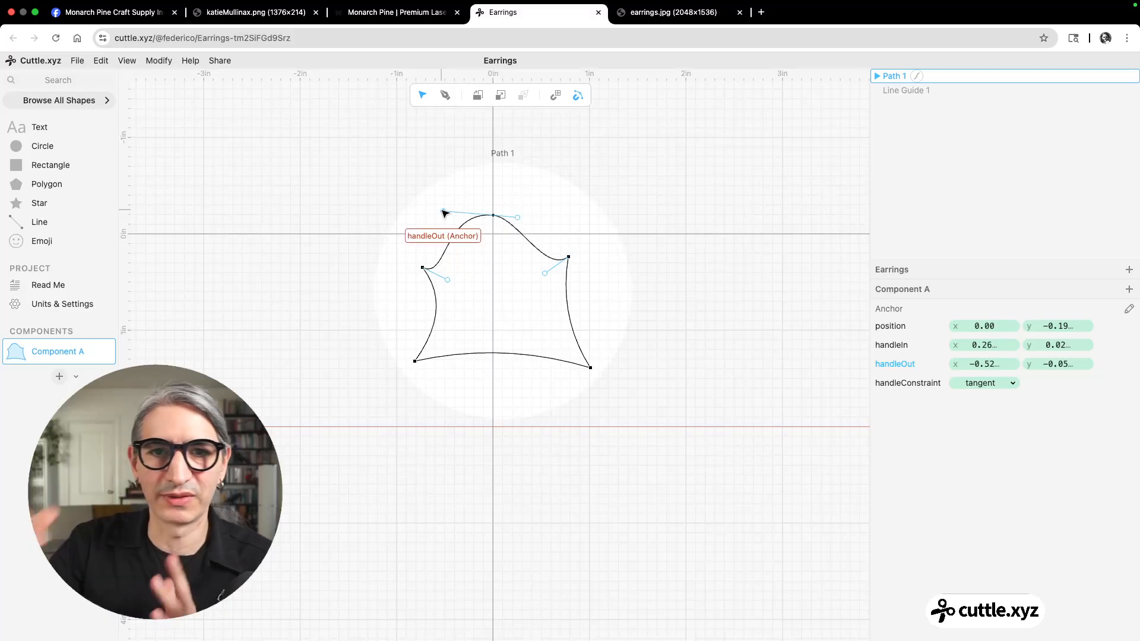
# Switch the peak anchor to a sharp corner and back to smooth, and convert the upper-left anchor to a sharp corner
pyautogui.doubleClick(496, 217)
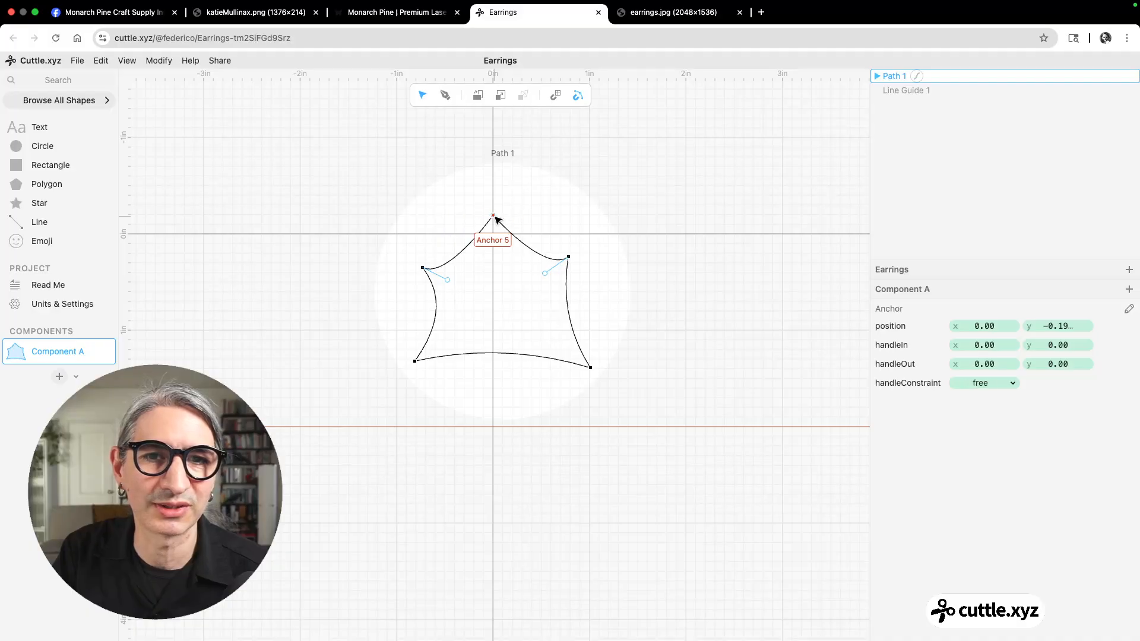
pyautogui.doubleClick(496, 218)
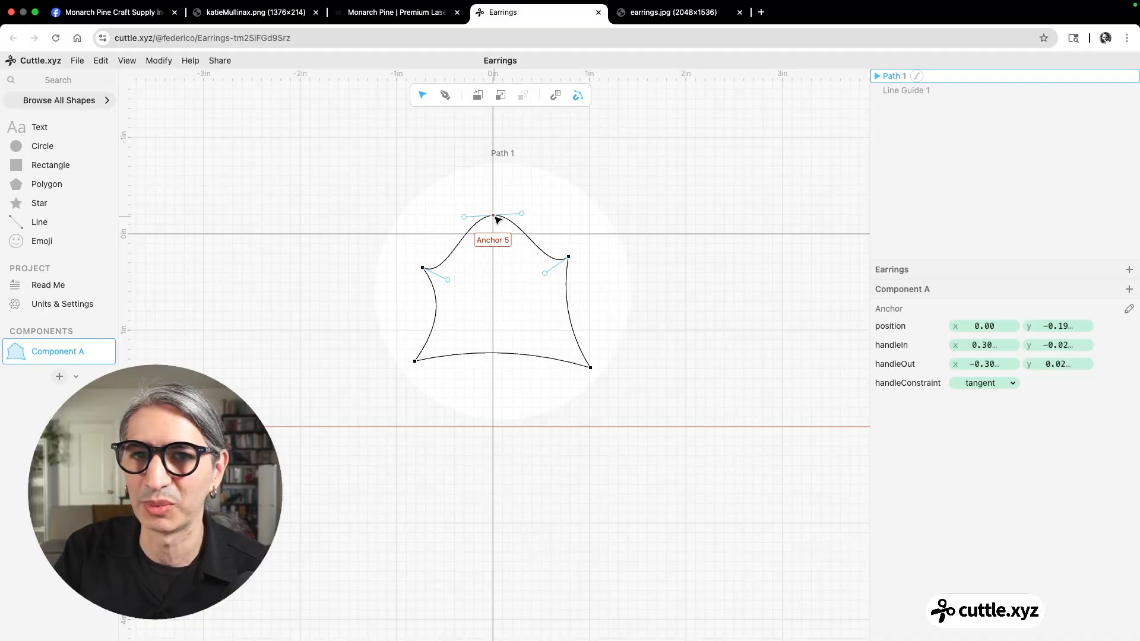
pyautogui.doubleClick(423, 269)
pyautogui.doubleClick(423, 268)
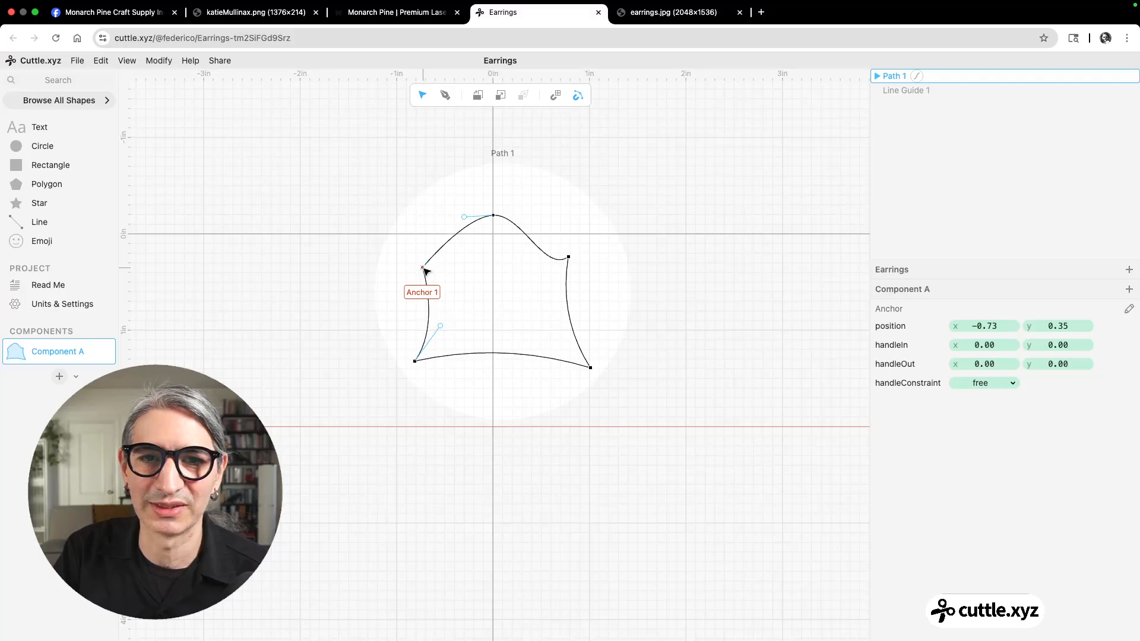
pyautogui.doubleClick(423, 268)
pyautogui.doubleClick(423, 268)
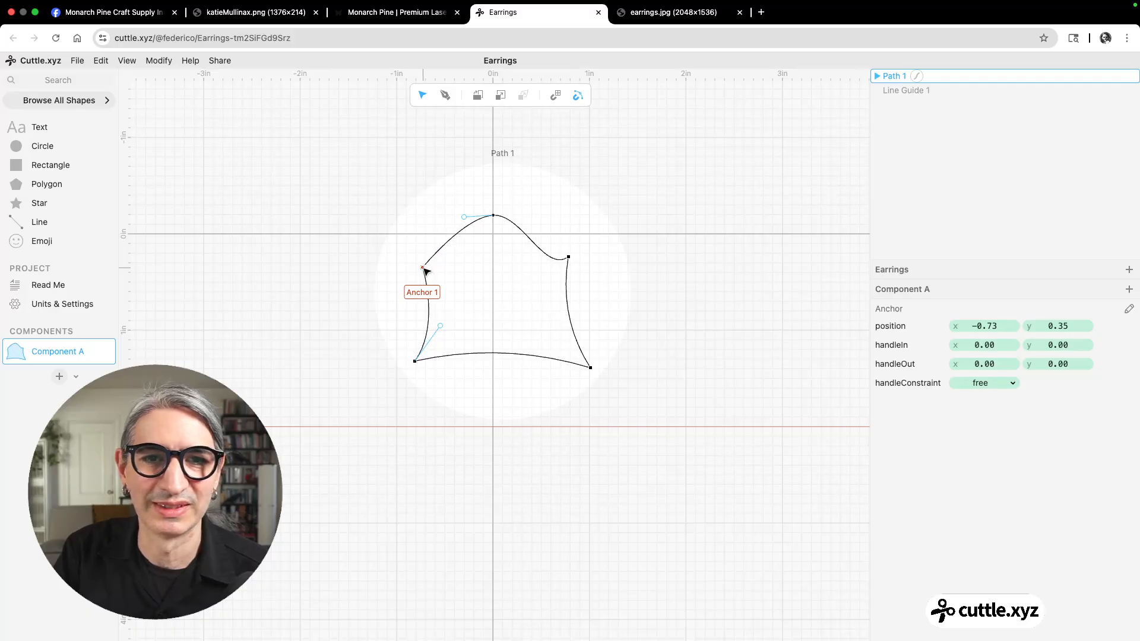
# Select all anchors of the curved path and delete the whole shape
pyautogui.click(654, 408)
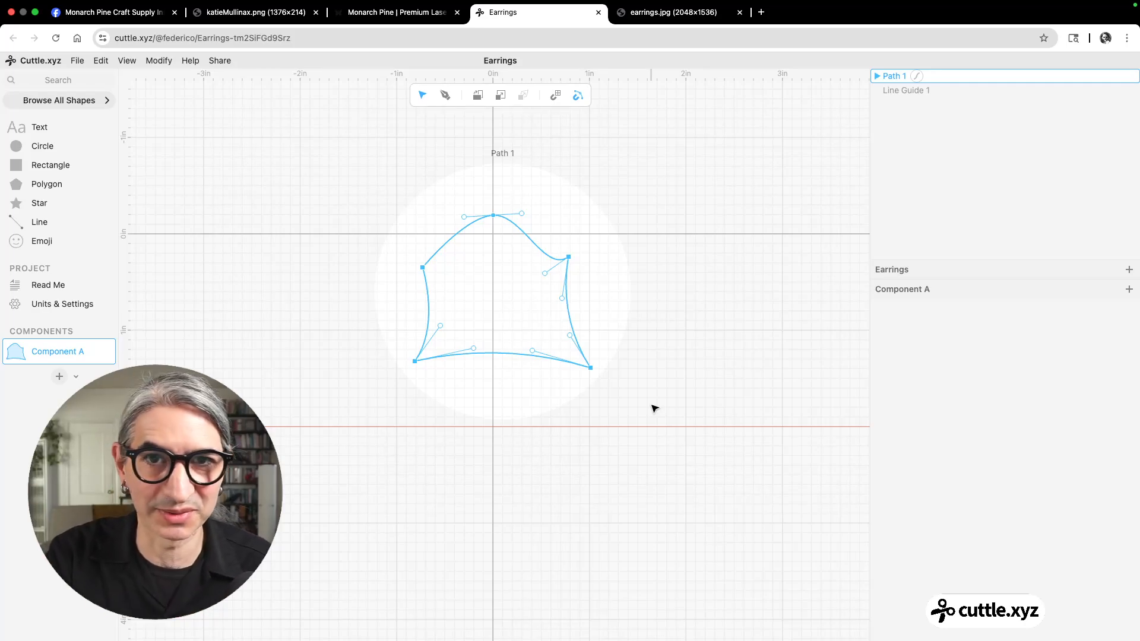
pyautogui.press('BackSpace')
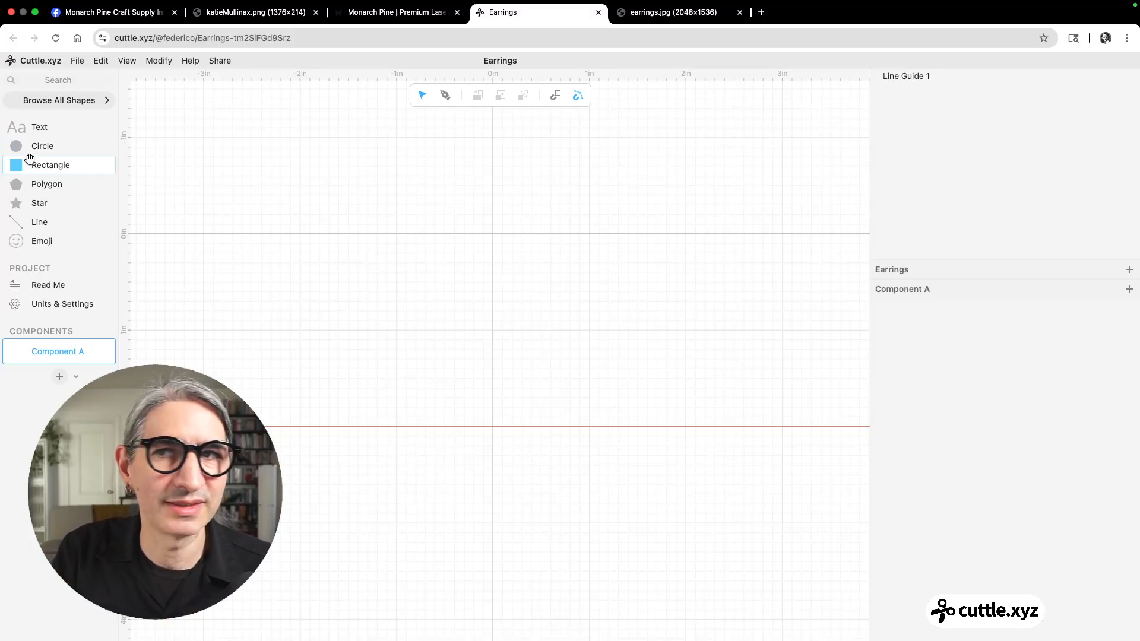
# Add a 1 in circle at x 0.00, y 1.50, resting on the line guide, and try to open its anchors for editing
pyautogui.moveTo(16, 146); pyautogui.dragTo(514, 229)
pyautogui.moveTo(516, 278); pyautogui.dragTo(499, 416)
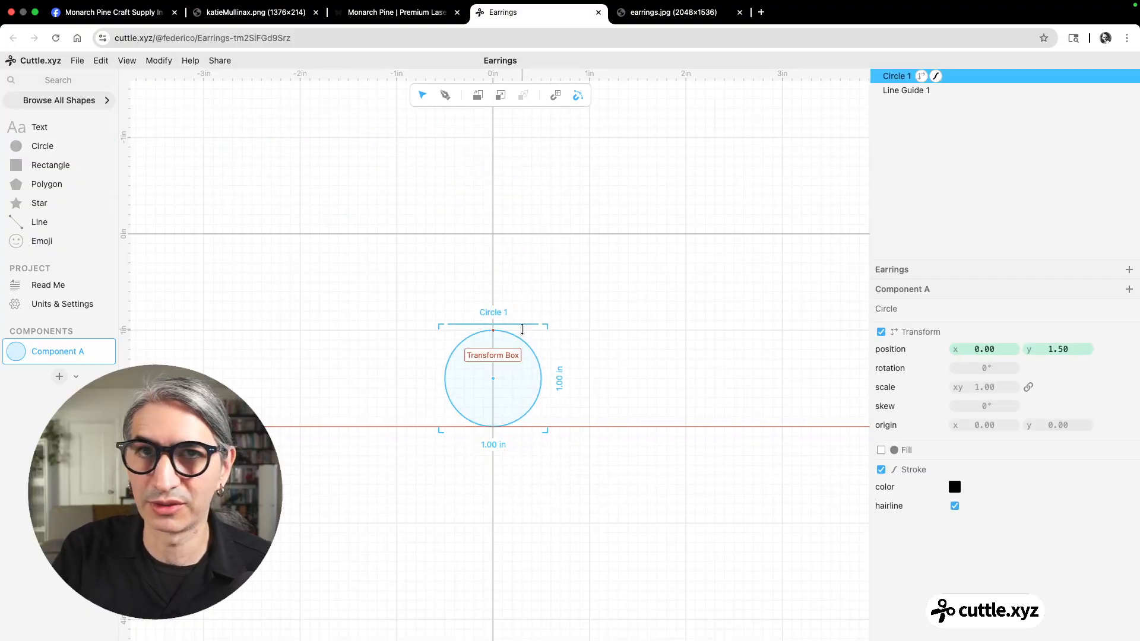
pyautogui.doubleClick(524, 342)
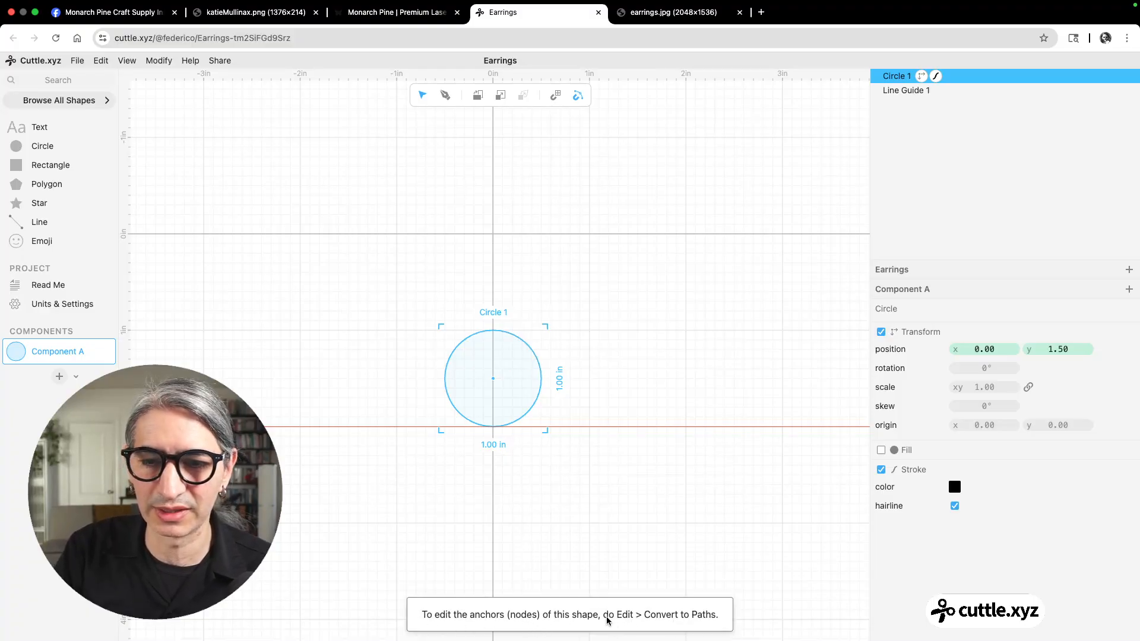
pyautogui.click(663, 420)
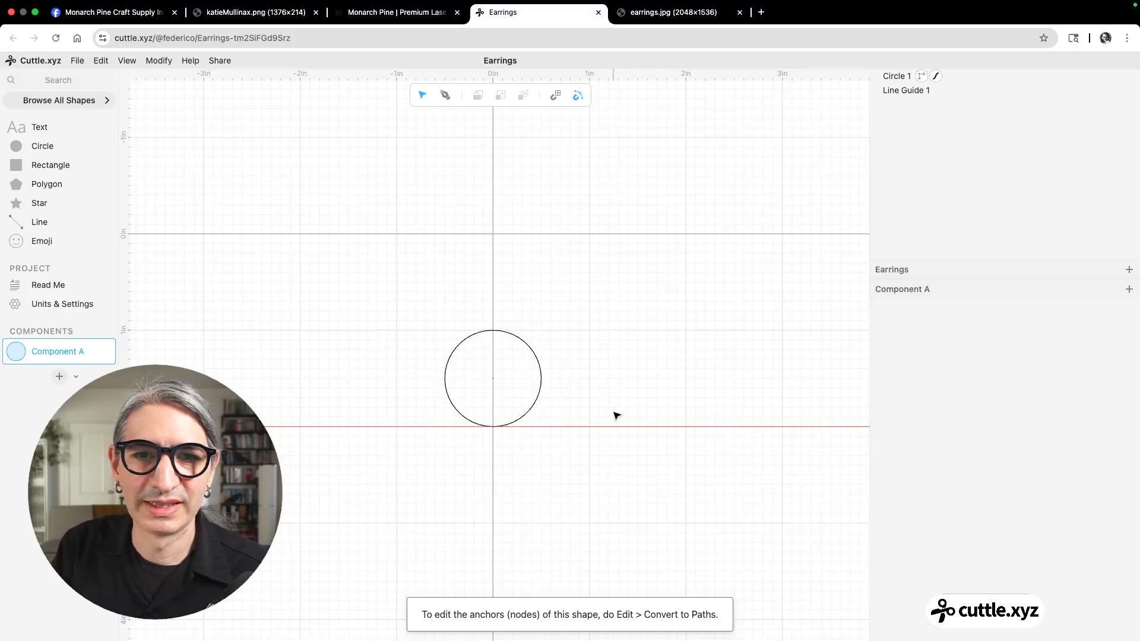
# Add a 1 in square centred at x 0.00, y 0.00 and convert it to an editable path
pyautogui.click(517, 340)
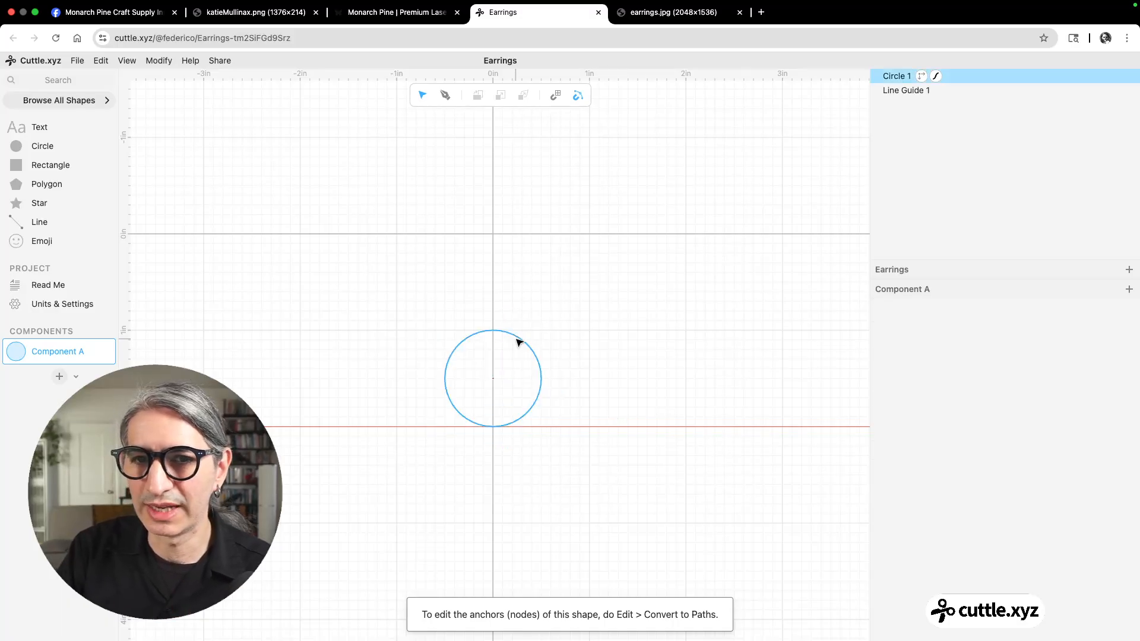
pyautogui.moveTo(53, 164); pyautogui.dragTo(493, 235)
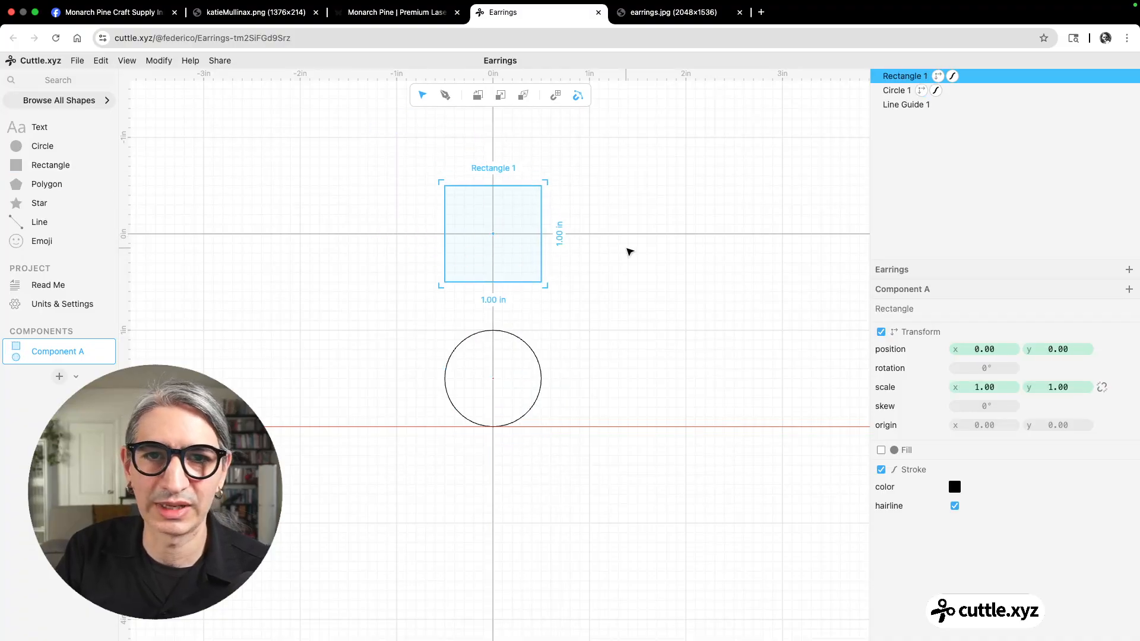
pyautogui.click(560, 165)
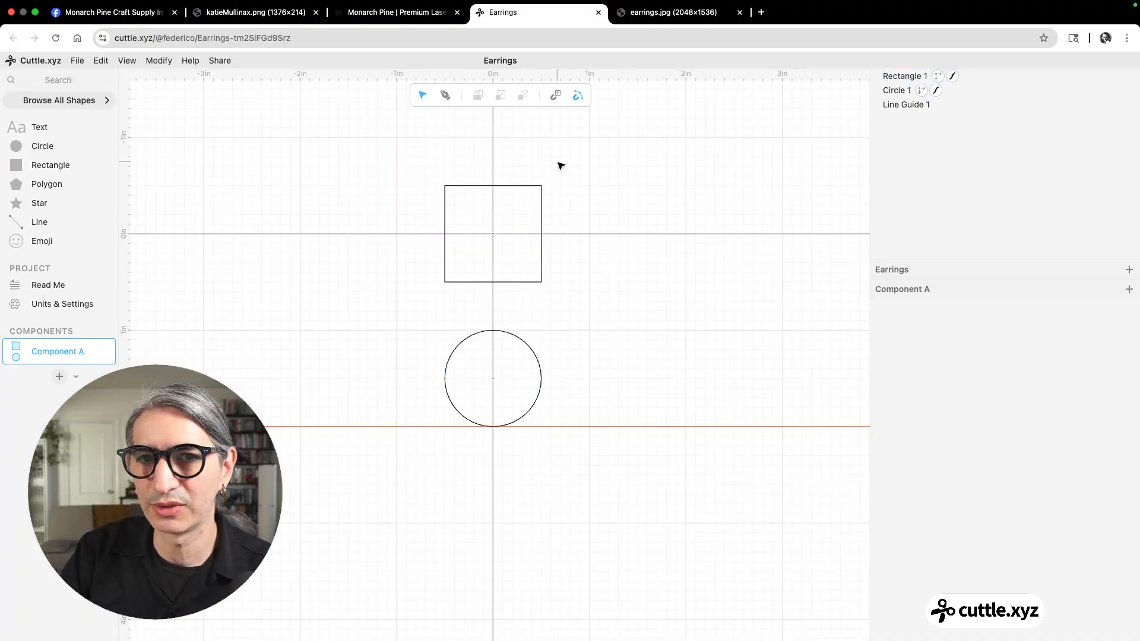
pyautogui.moveTo(410, 170); pyautogui.dragTo(473, 213)
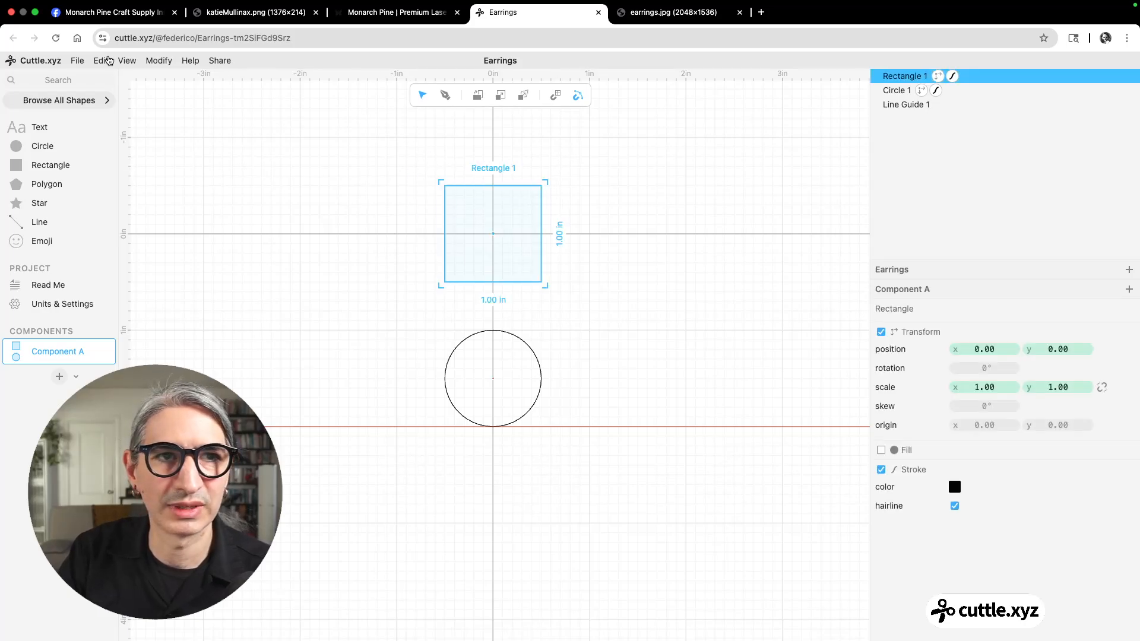
pyautogui.click(103, 60)
pyautogui.moveTo(137, 359)
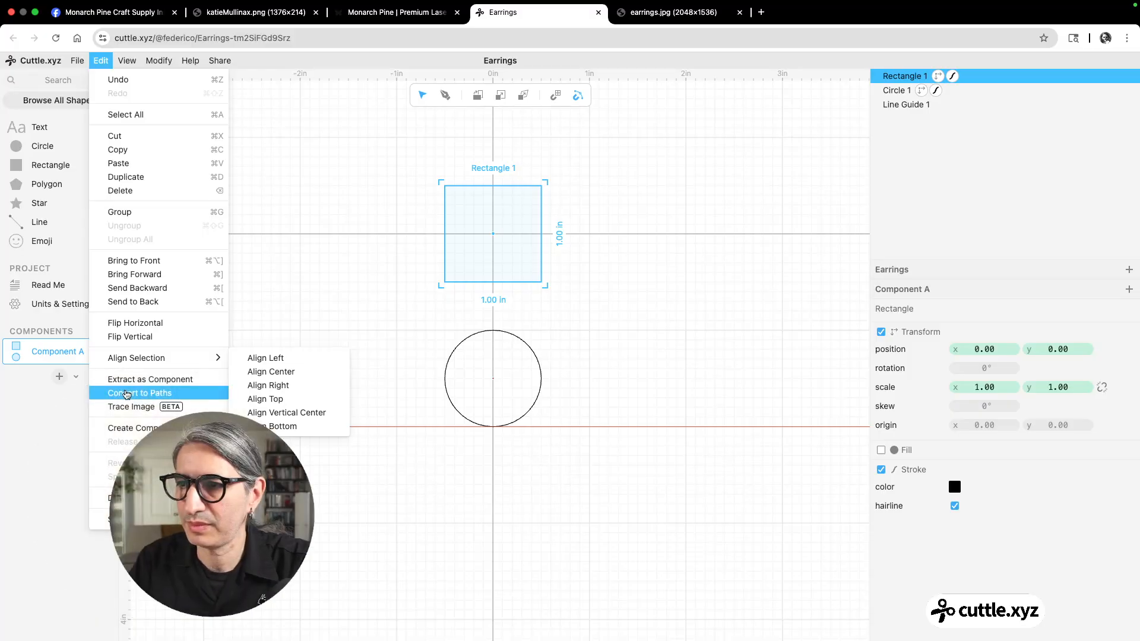
pyautogui.click(126, 394)
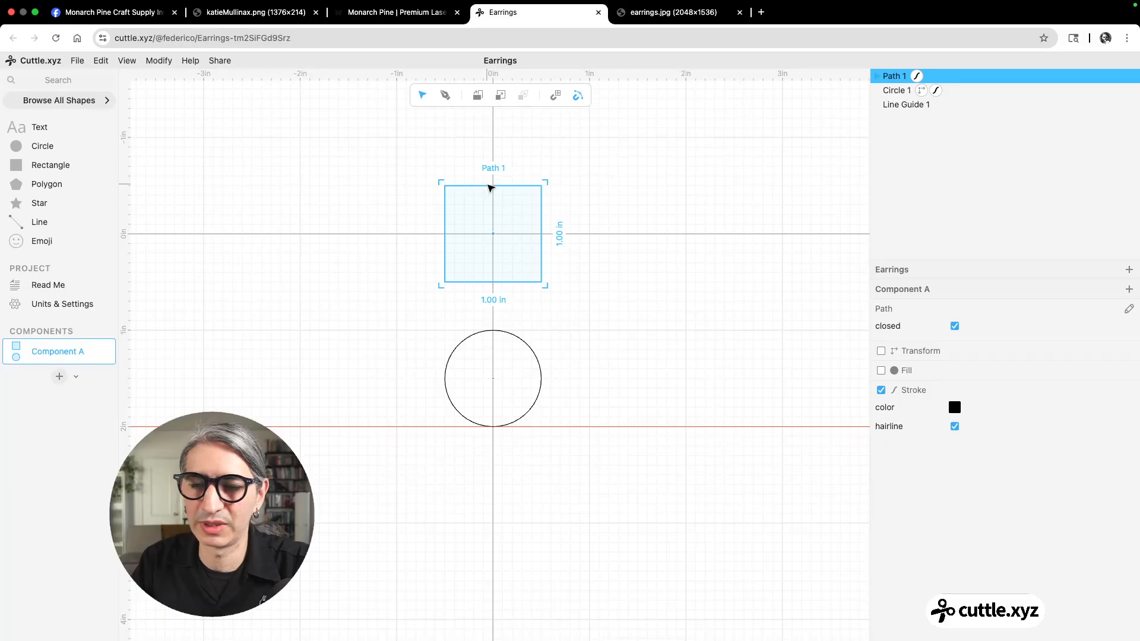
# Move the square path's upper-left anchor to about x -0.26, y -0.25 and its upper-right anchor to about x 0.21, y 0.00
pyautogui.doubleClick(491, 189)
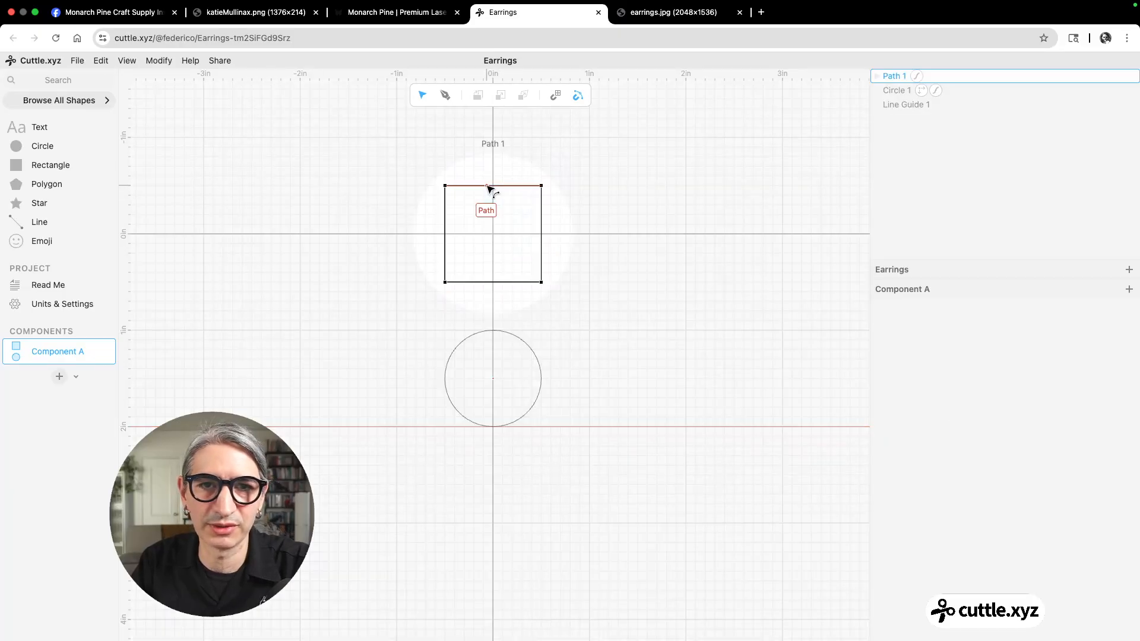
pyautogui.click(446, 187)
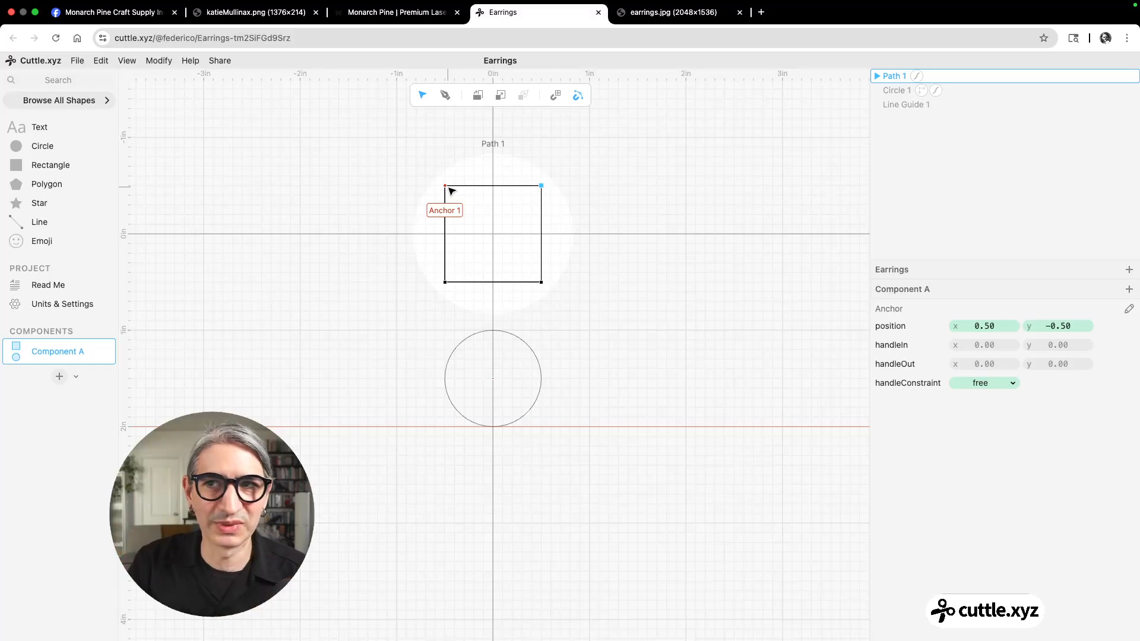
pyautogui.moveTo(450, 189); pyautogui.dragTo(472, 212)
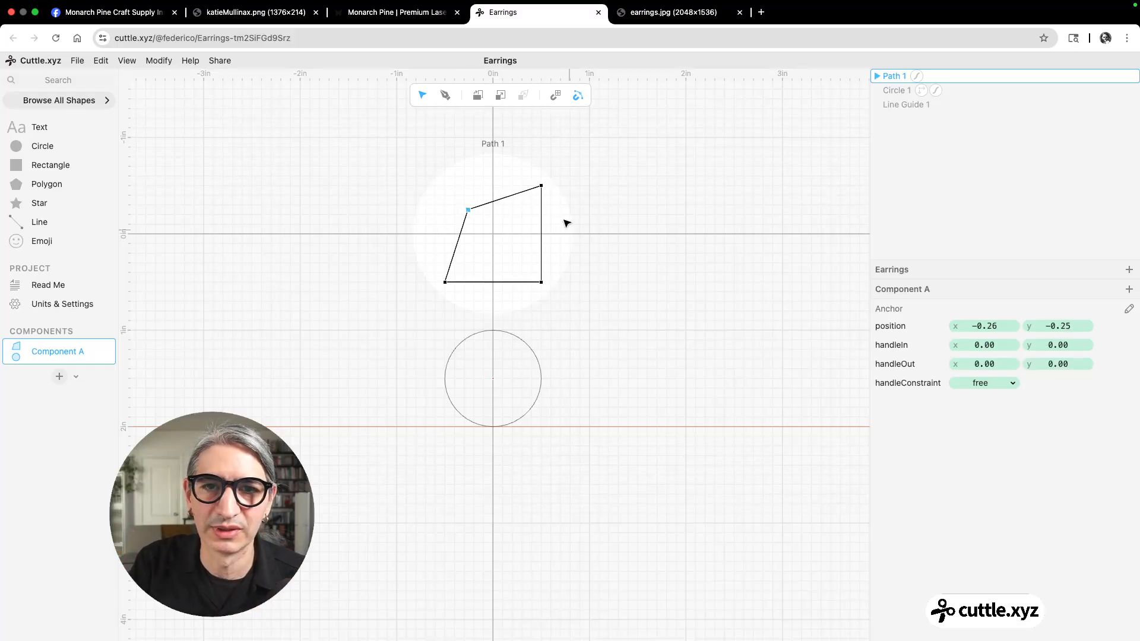
pyautogui.moveTo(541, 187); pyautogui.dragTo(514, 234)
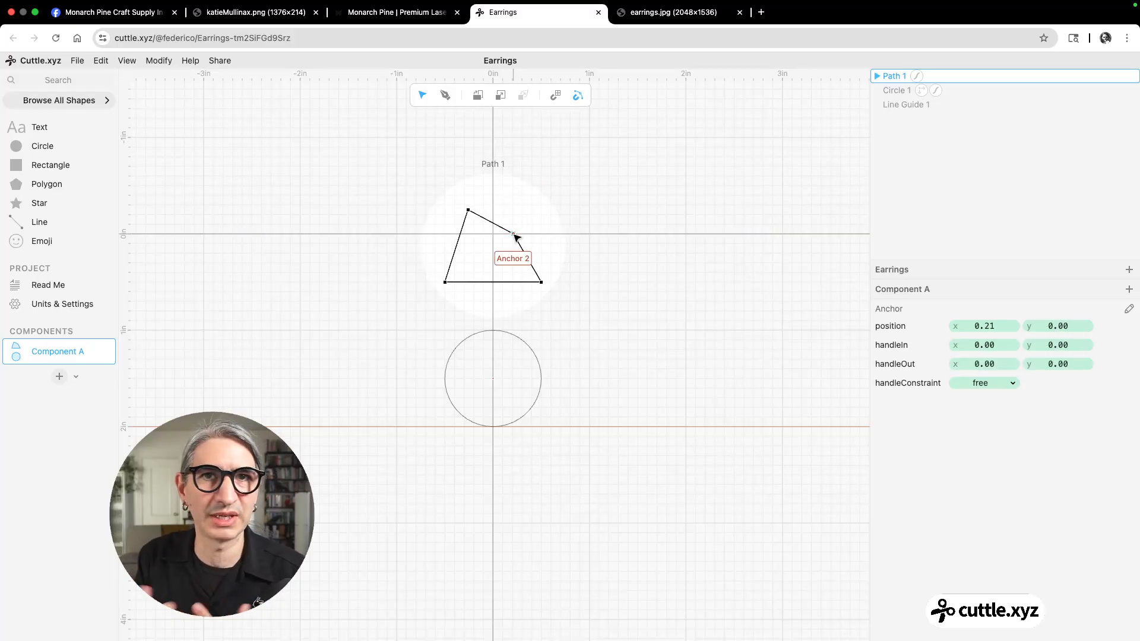
# Delete the distorted square path with all its anchors and select the circle
pyautogui.moveTo(423, 187); pyautogui.dragTo(591, 313)
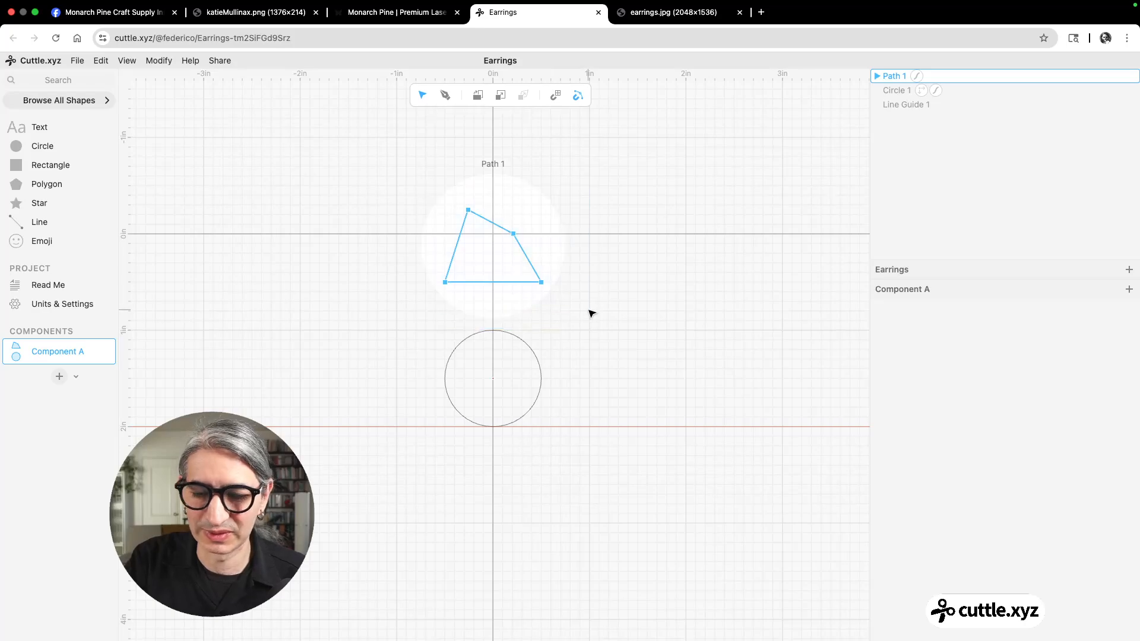
pyautogui.press('BackSpace')
pyautogui.click(512, 336)
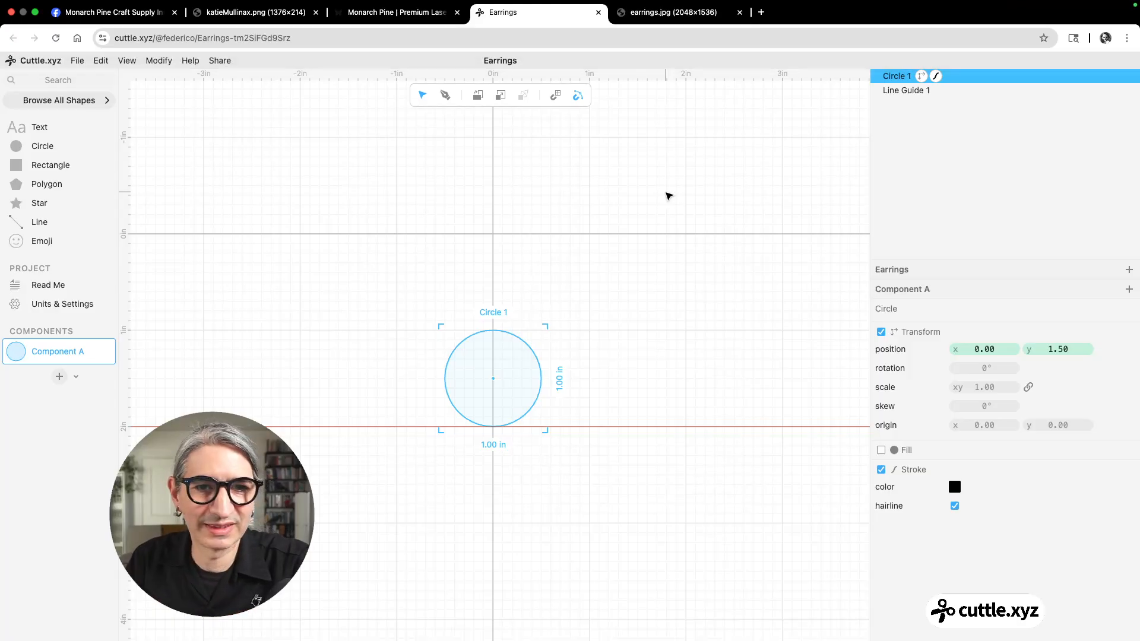
# Look at the earring outlines in the earrings.jpg reference photo, then return to the drawing and reselect the circle
pyautogui.click(678, 20)
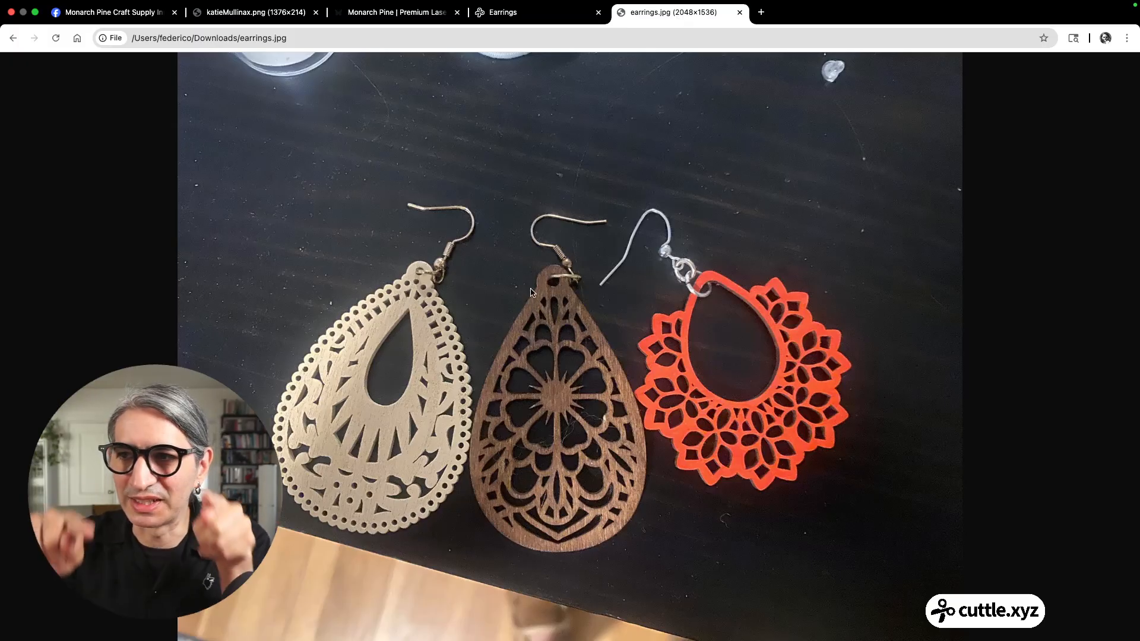
pyautogui.click(523, 25)
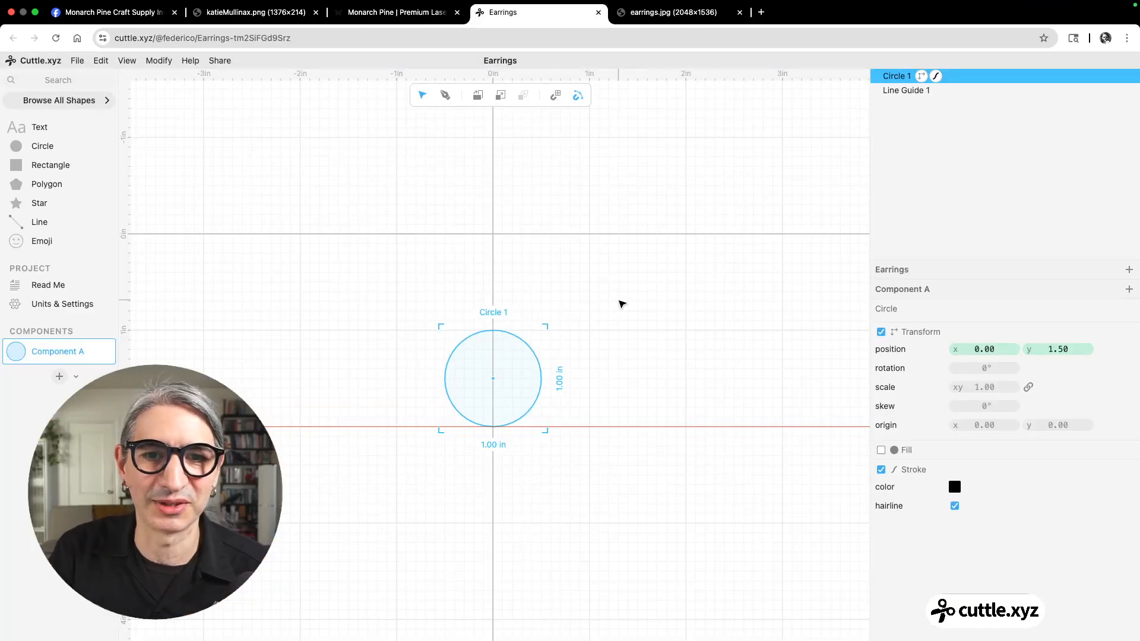
pyautogui.click(617, 306)
pyautogui.click(507, 336)
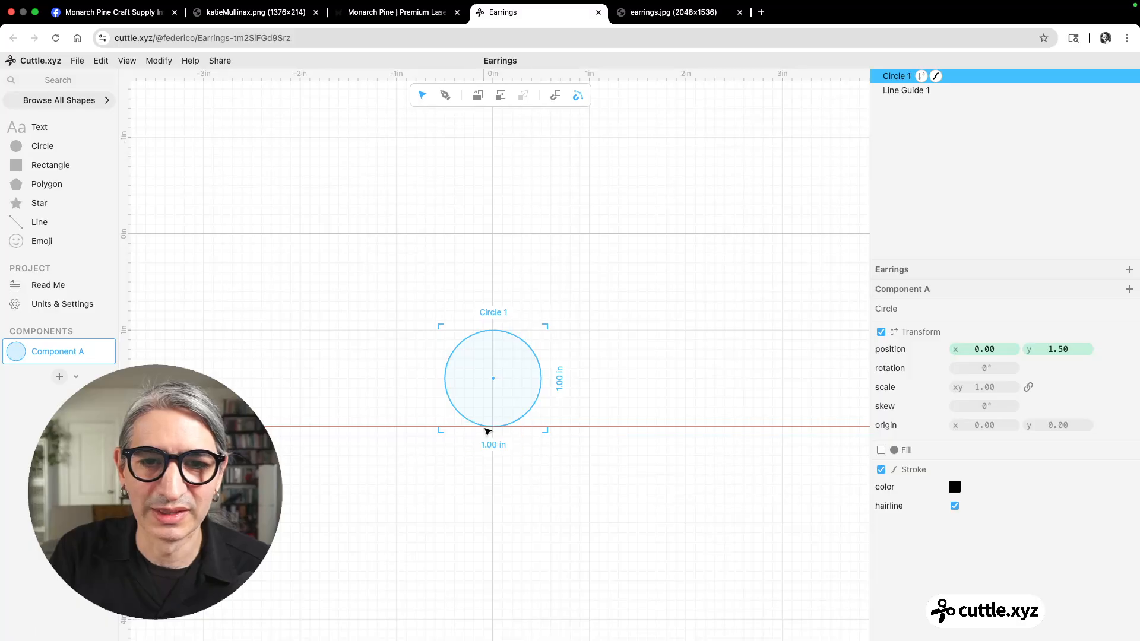
pyautogui.moveTo(492, 426)
pyautogui.mouseDown()
pyautogui.moveTo(503, 378)
pyautogui.moveTo(493, 429)
pyautogui.mouseUp()
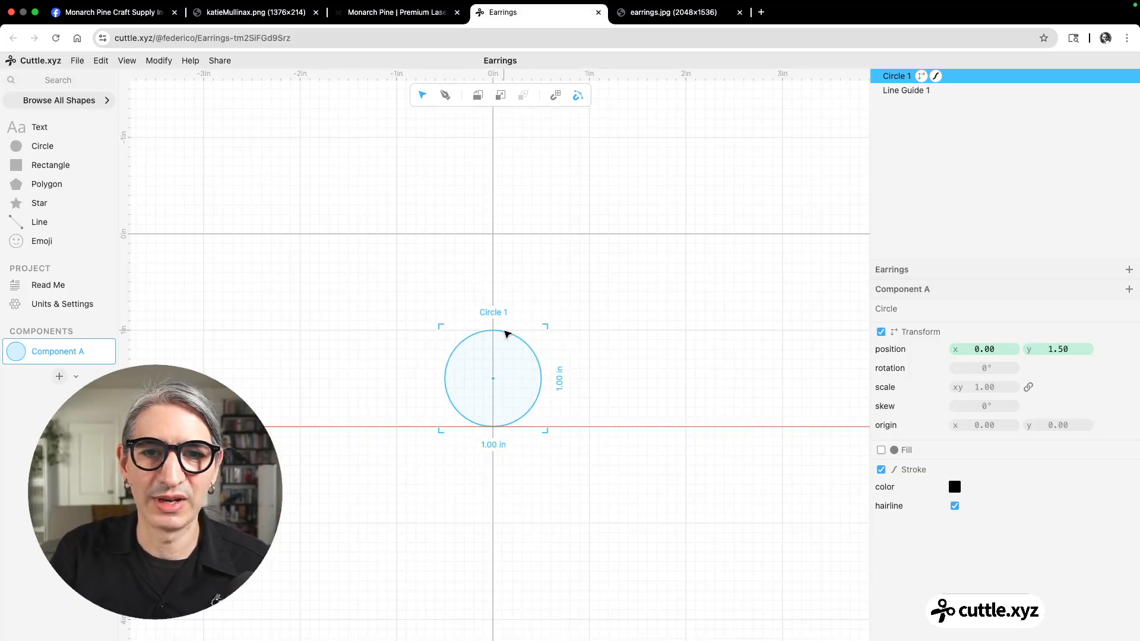
# Convert the 1 in circle on the line guide to an editable path
pyautogui.doubleClick(507, 334)
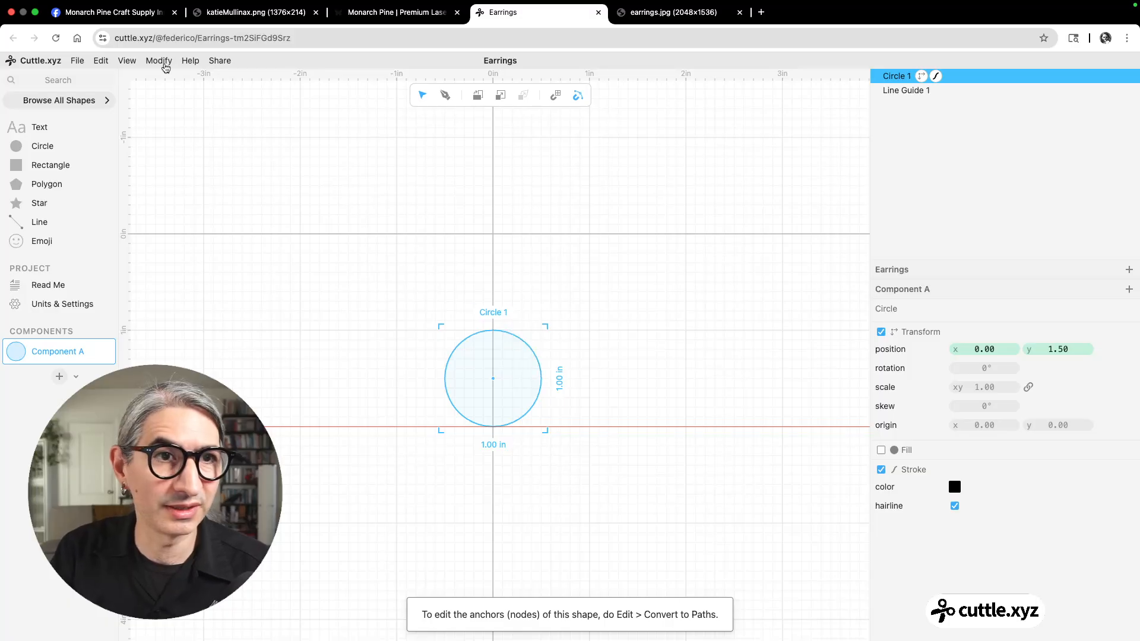
pyautogui.click(101, 62)
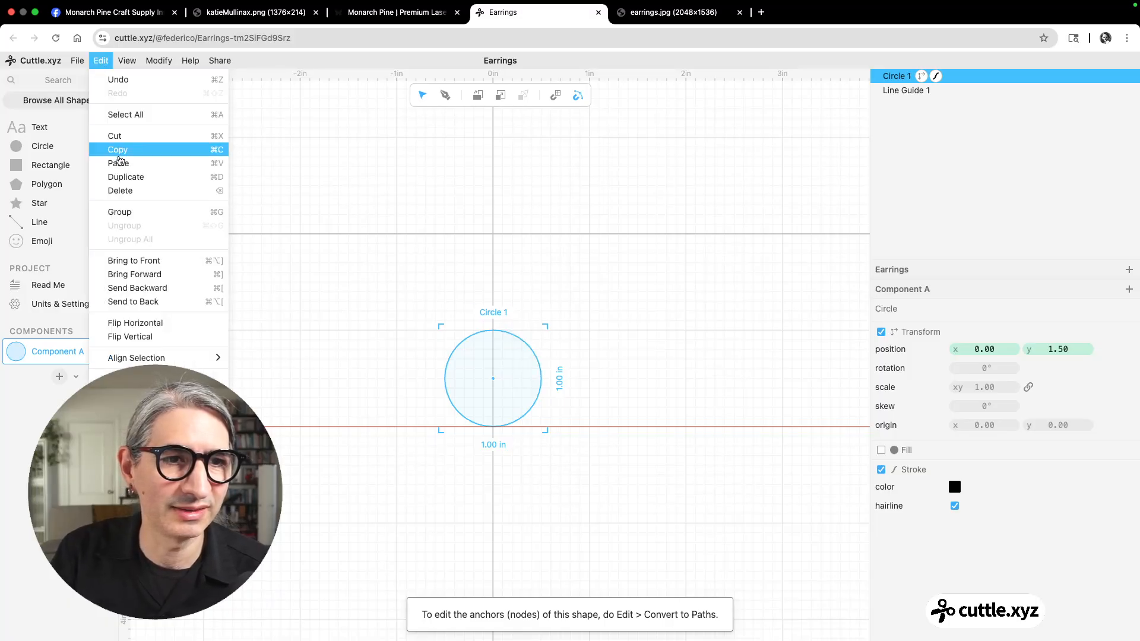
pyautogui.click(119, 397)
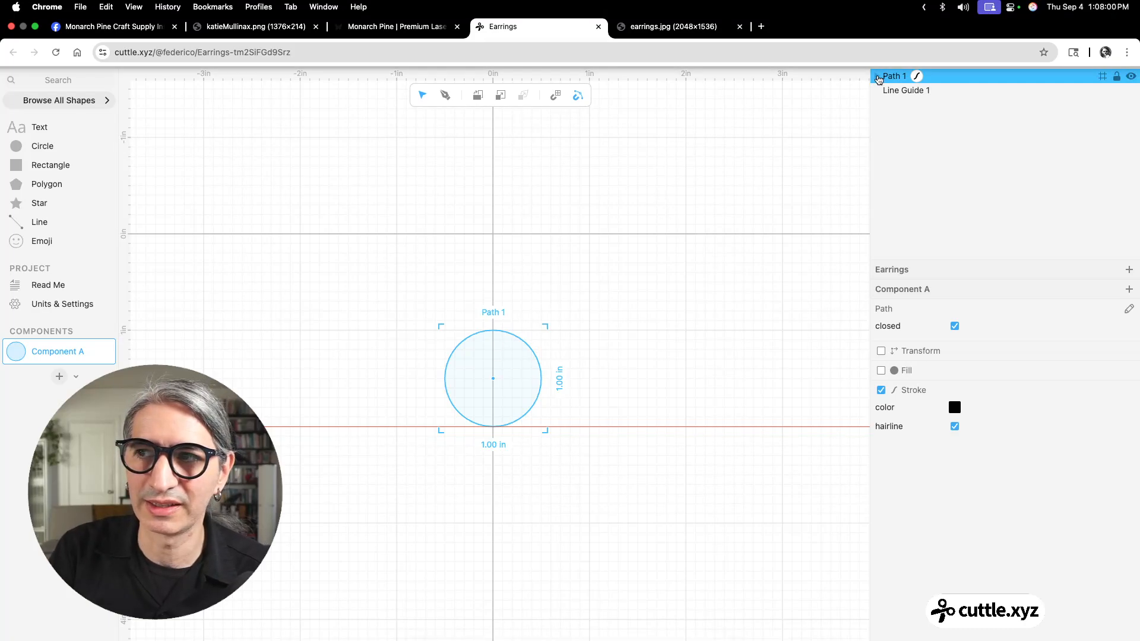
# List the circle path's anchors and examine each of the four in turn
pyautogui.click(877, 77)
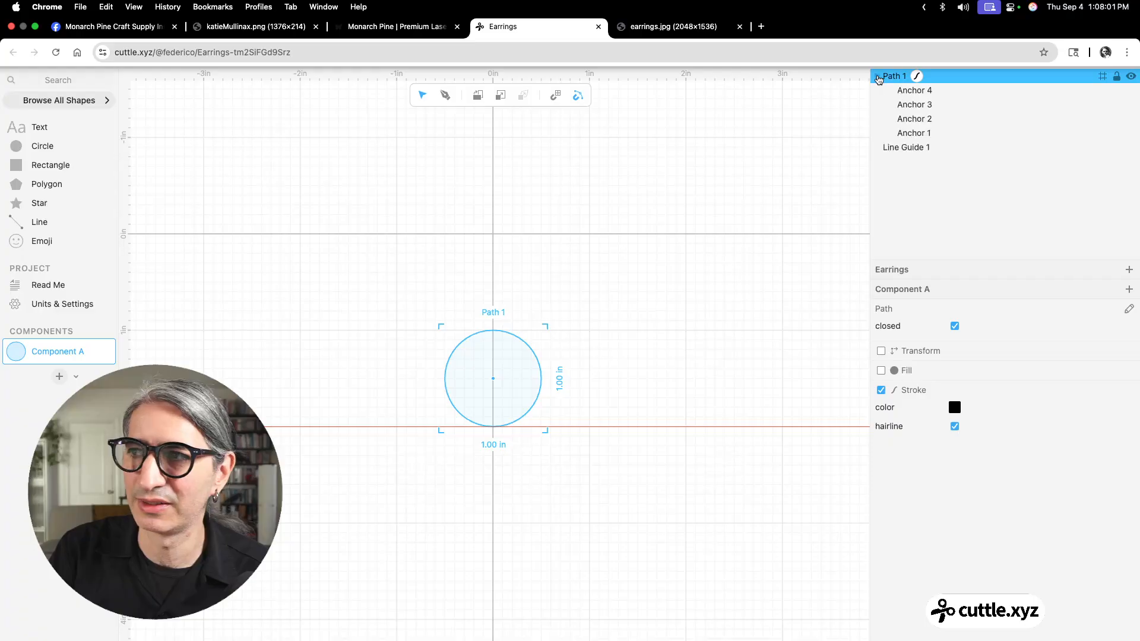
pyautogui.click(922, 90)
pyautogui.click(921, 106)
pyautogui.click(921, 117)
pyautogui.click(923, 134)
pyautogui.click(783, 262)
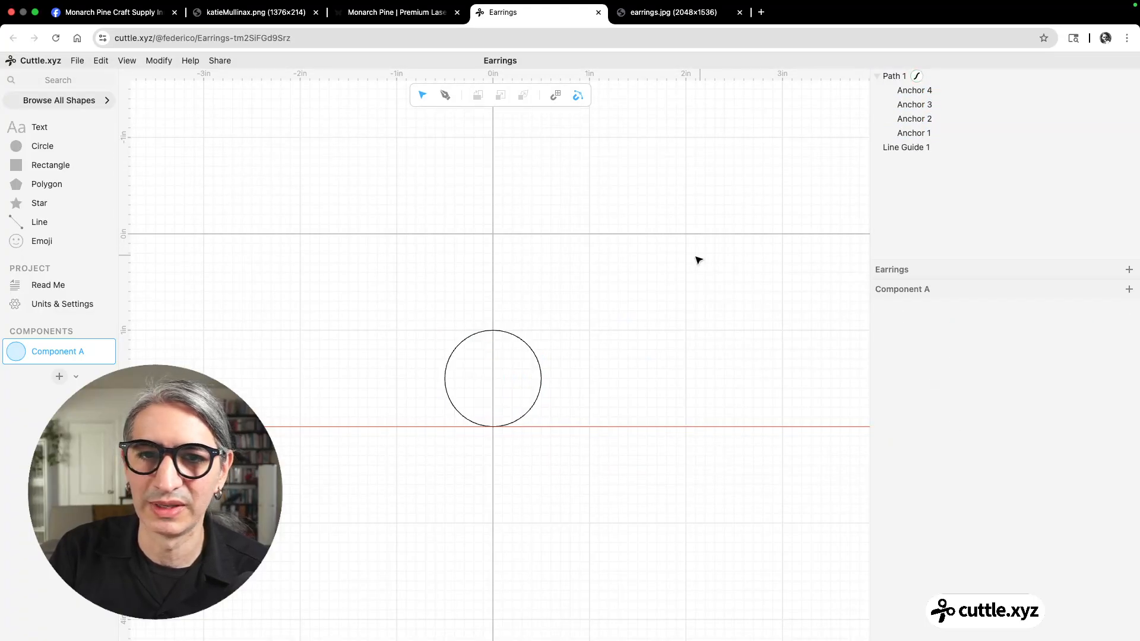
# Make the circle path's top anchor a sharp corner and nudge it up to x 0.00, y 0.00 for a teardrop outline
pyautogui.doubleClick(512, 336)
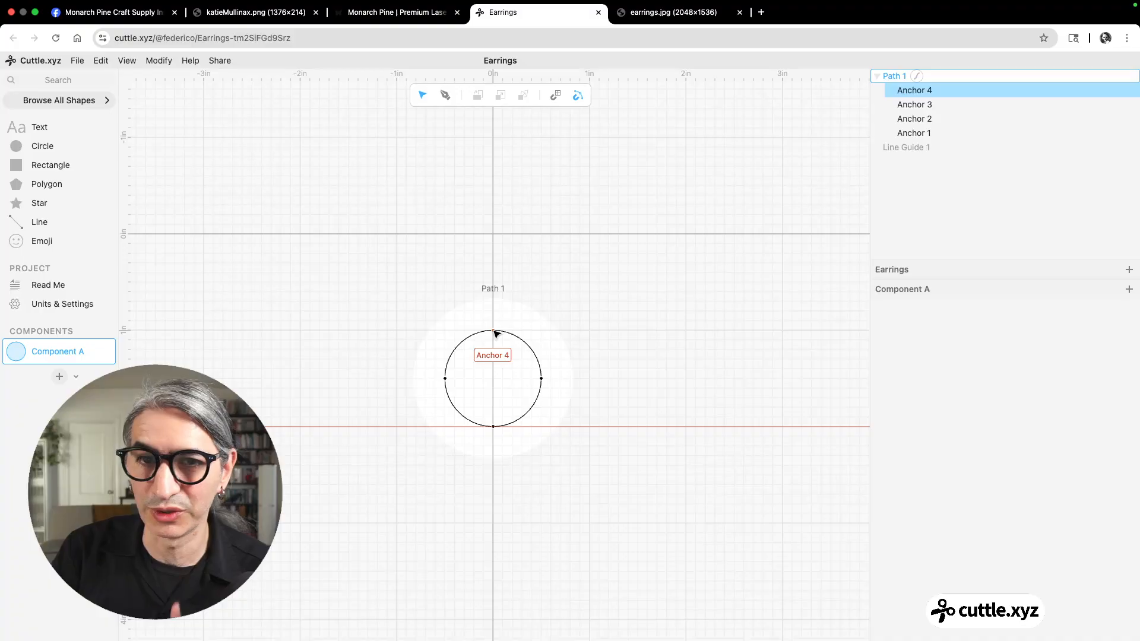
pyautogui.click(494, 332)
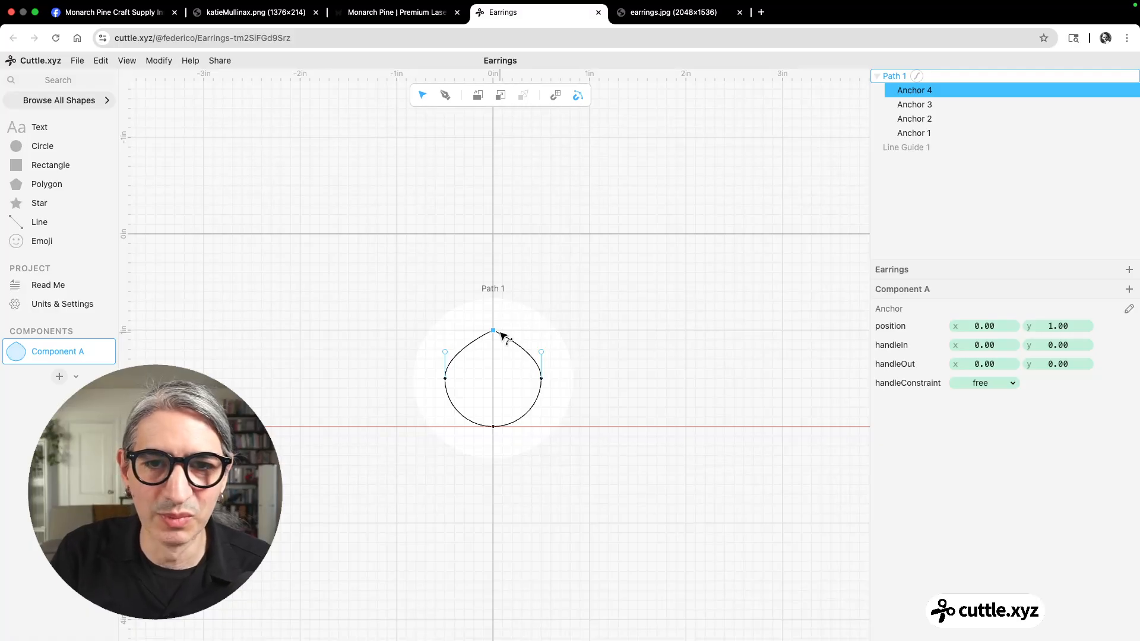
pyautogui.press('Up')
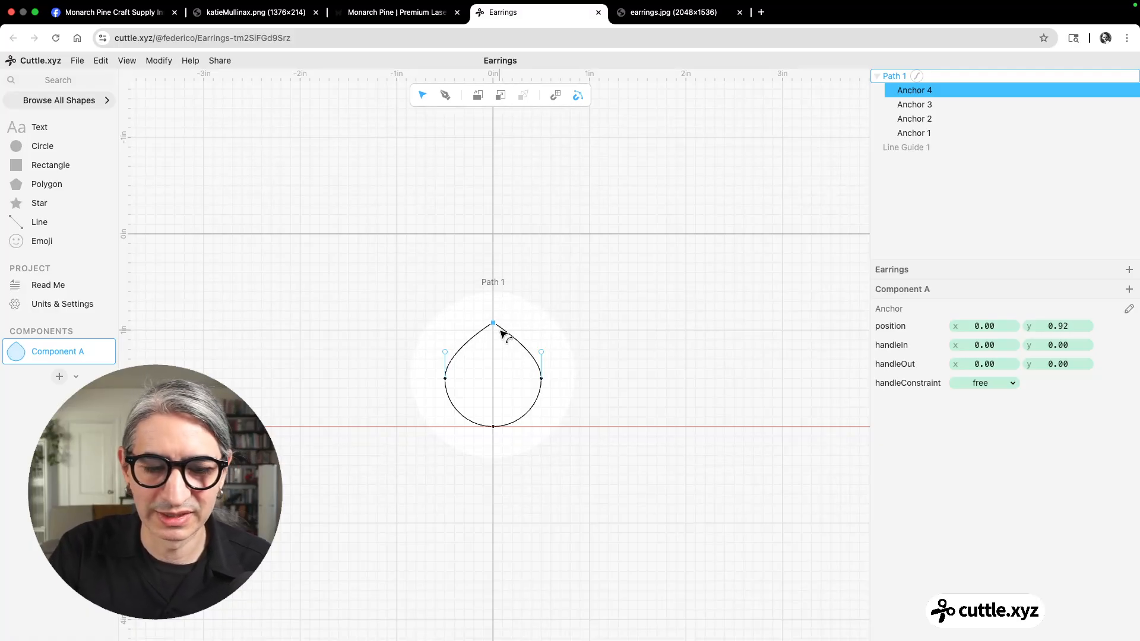
pyautogui.press('Up')
pyautogui.press('Up')
pyautogui.press('Up')
pyautogui.press('Up')
pyautogui.press('Up')
pyautogui.press('Up')
pyautogui.press('Up')
pyautogui.press('Up')
pyautogui.press('Up')
pyautogui.press('Up')
pyautogui.press('Up')
pyautogui.press('Up')
pyautogui.press('Up')
pyautogui.press('Up')
pyautogui.press('Up')
pyautogui.press('Up')
pyautogui.press('Up')
pyautogui.press('Up')
pyautogui.press('Up')
pyautogui.press('Up')
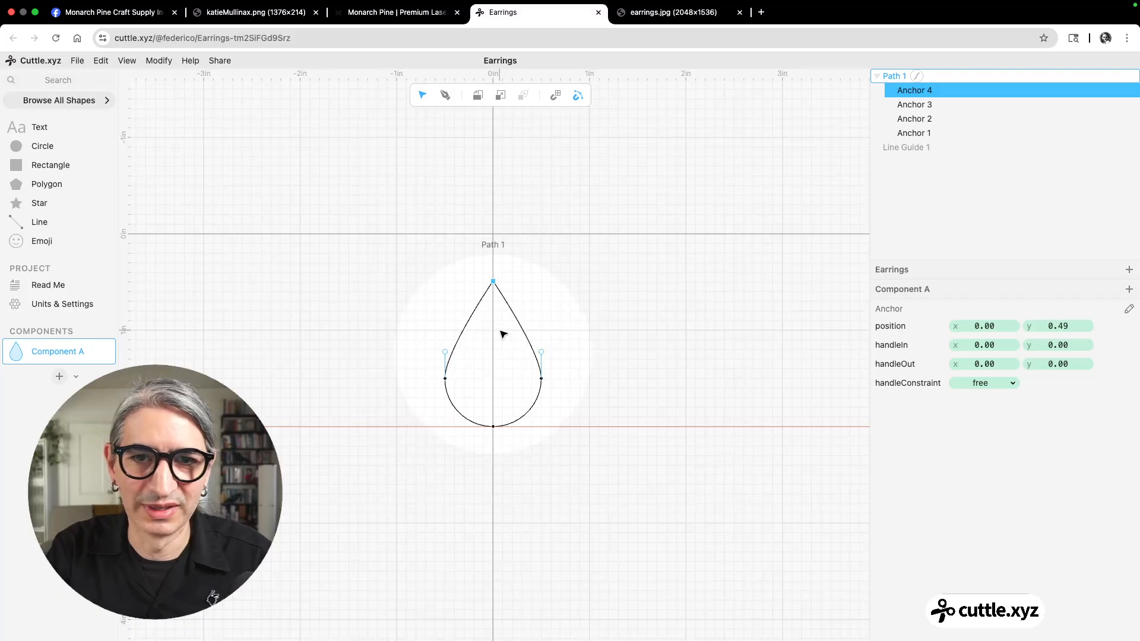
pyautogui.press('Up')
pyautogui.press('Up')
pyautogui.press('Up')
pyautogui.press('Up')
pyautogui.press('Up')
pyautogui.press('Up')
pyautogui.press('Up')
pyautogui.press('Up')
pyautogui.press('Up')
pyautogui.press('Up')
pyautogui.press('Up')
pyautogui.press('Up')
pyautogui.press('Up')
pyautogui.press('Up')
pyautogui.press('Up')
pyautogui.press('Up')
pyautogui.press('Up')
pyautogui.press('Up')
pyautogui.press('Up')
pyautogui.press('Up')
pyautogui.press('Down')
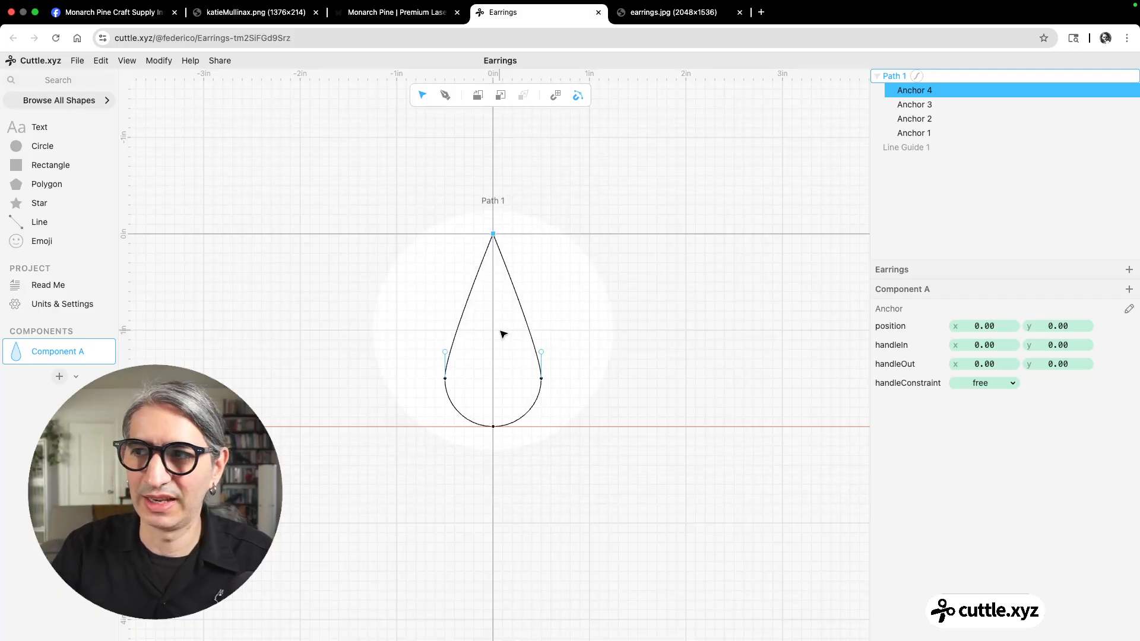
pyautogui.press('Escape')
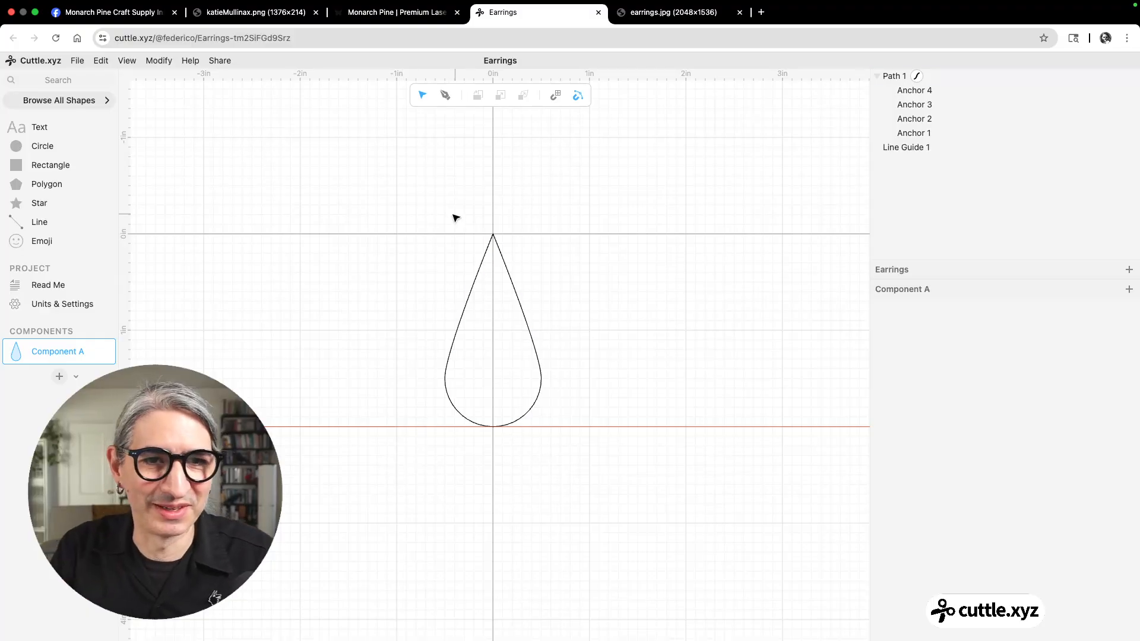
# Delete the teardrop path and add a new 1 in circle at x 0.00, y 1.50, resting on the line guide
pyautogui.moveTo(353, 190); pyautogui.dragTo(596, 455)
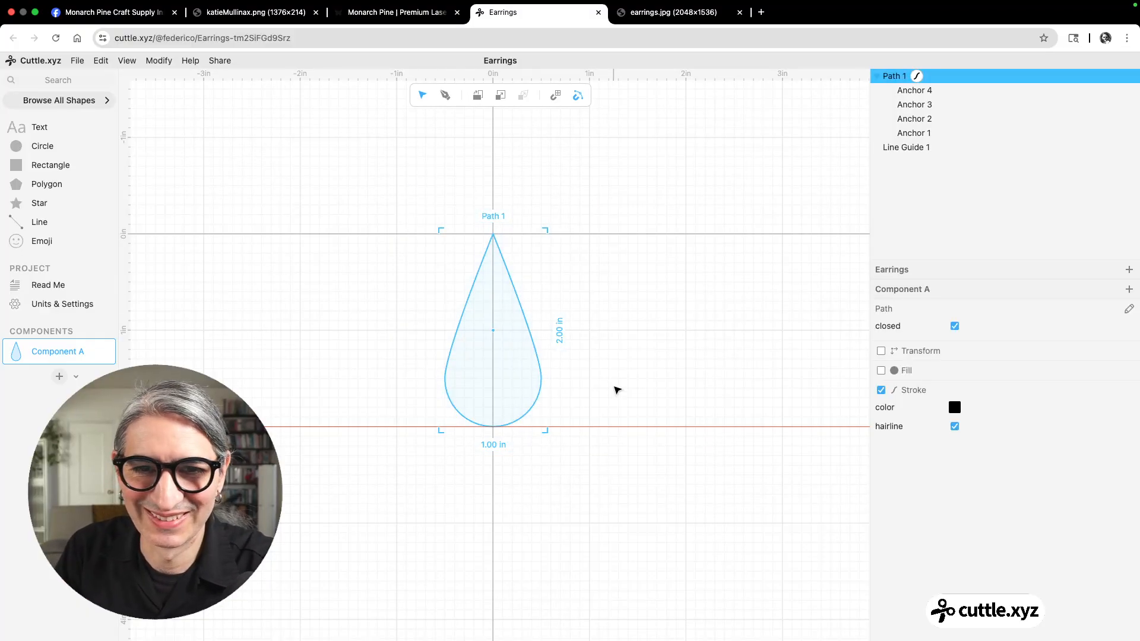
pyautogui.press('Delete')
pyautogui.moveTo(24, 146); pyautogui.dragTo(493, 427)
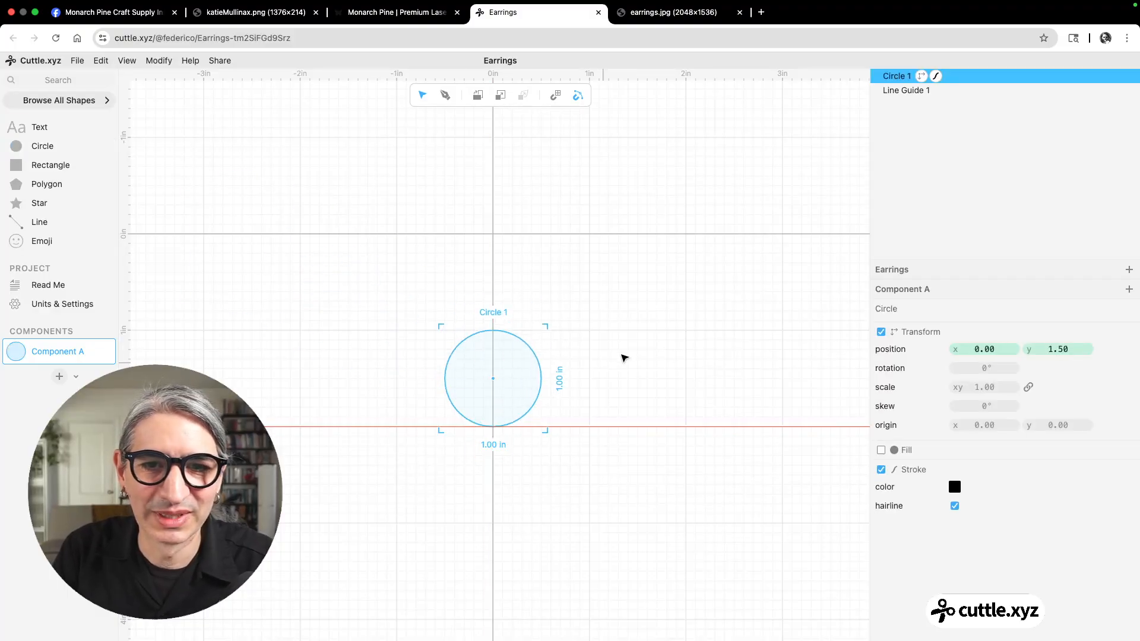
pyautogui.click(596, 373)
# Convert the new circle to an editable path and list its anchors
pyautogui.click(891, 77)
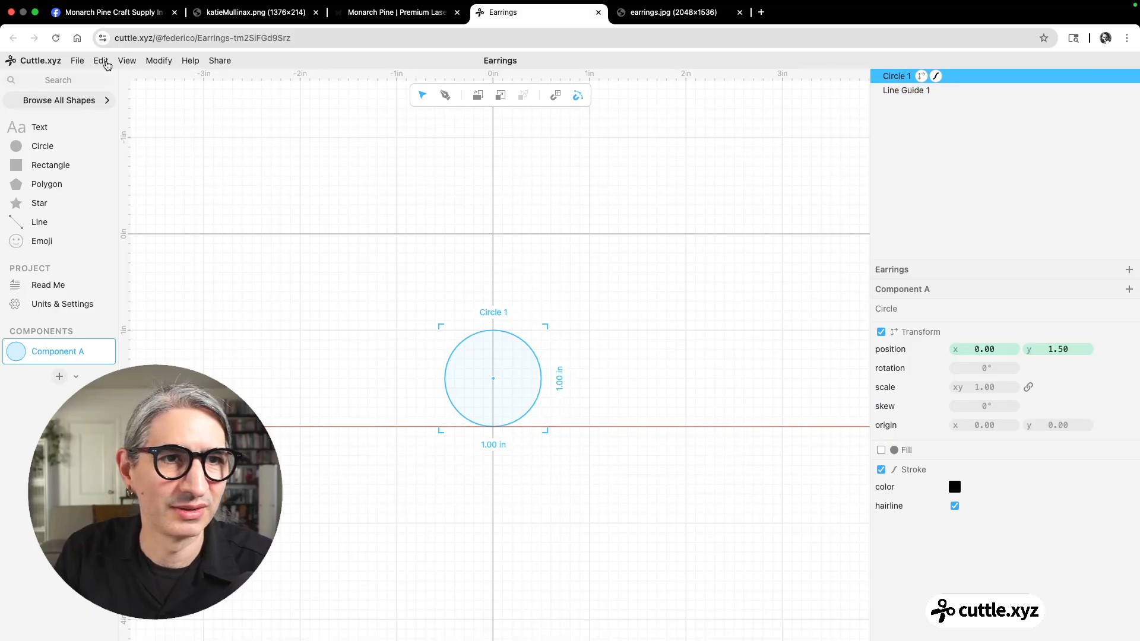
pyautogui.click(109, 63)
pyautogui.click(127, 396)
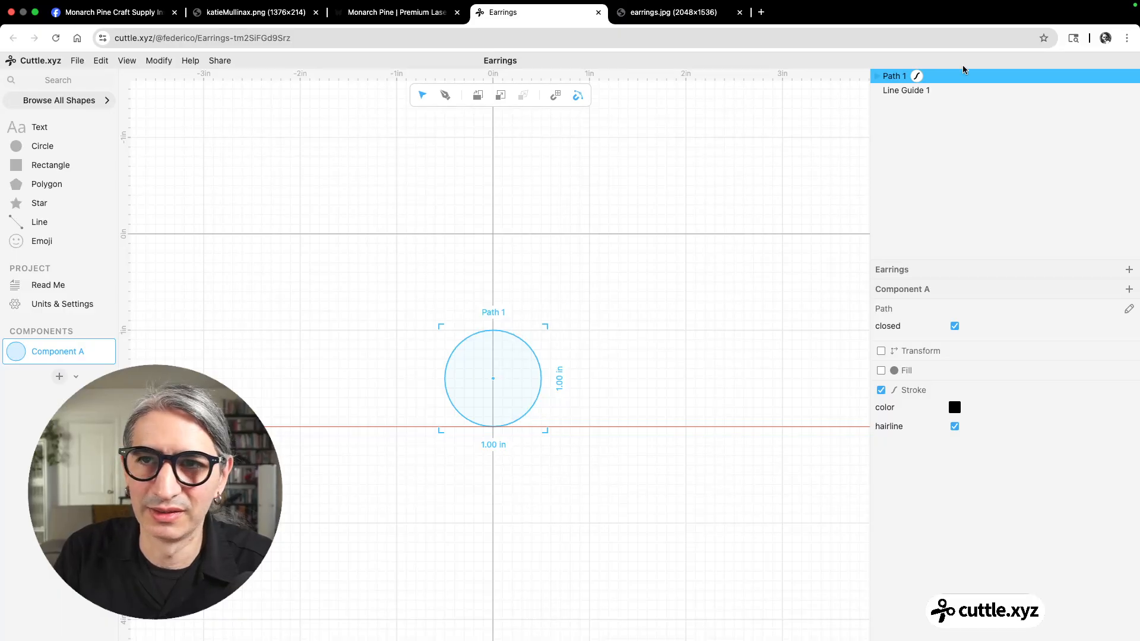
pyautogui.click(876, 76)
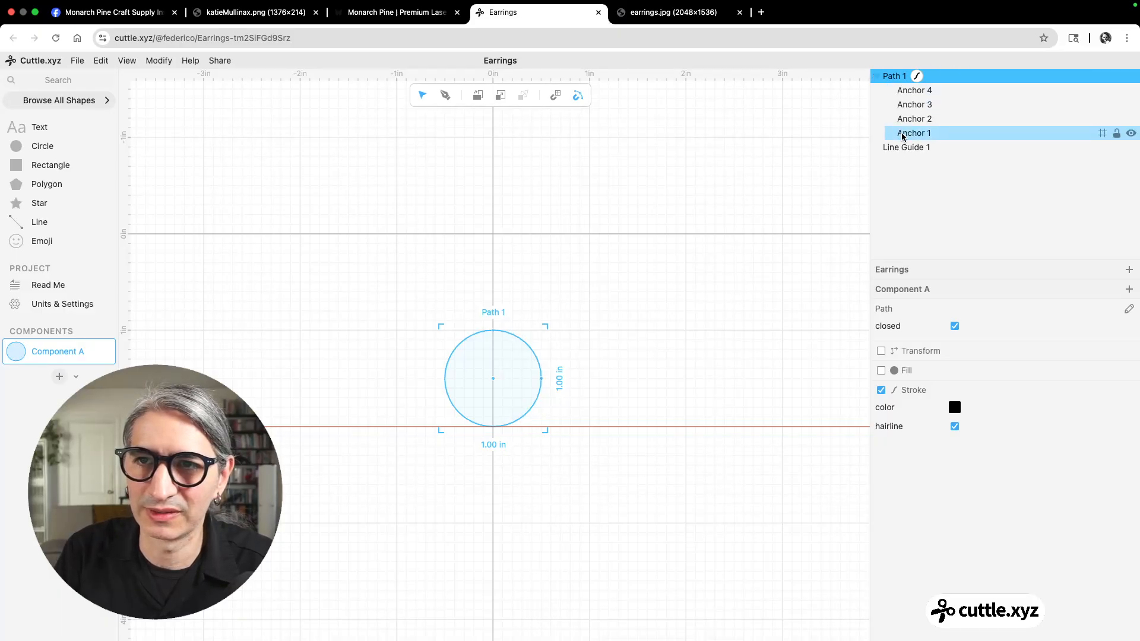
# Turn the circle path's top anchor into a sharp corner and move it up to x 0.00, y 0.00, forming a teardrop
pyautogui.click(500, 334)
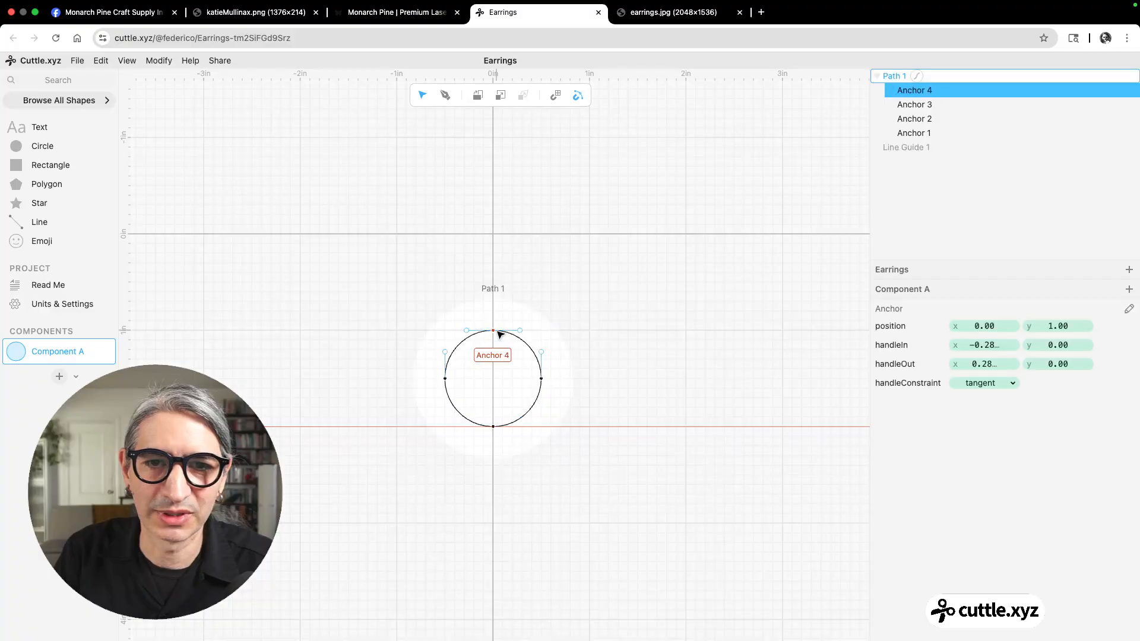
pyautogui.doubleClick(496, 333)
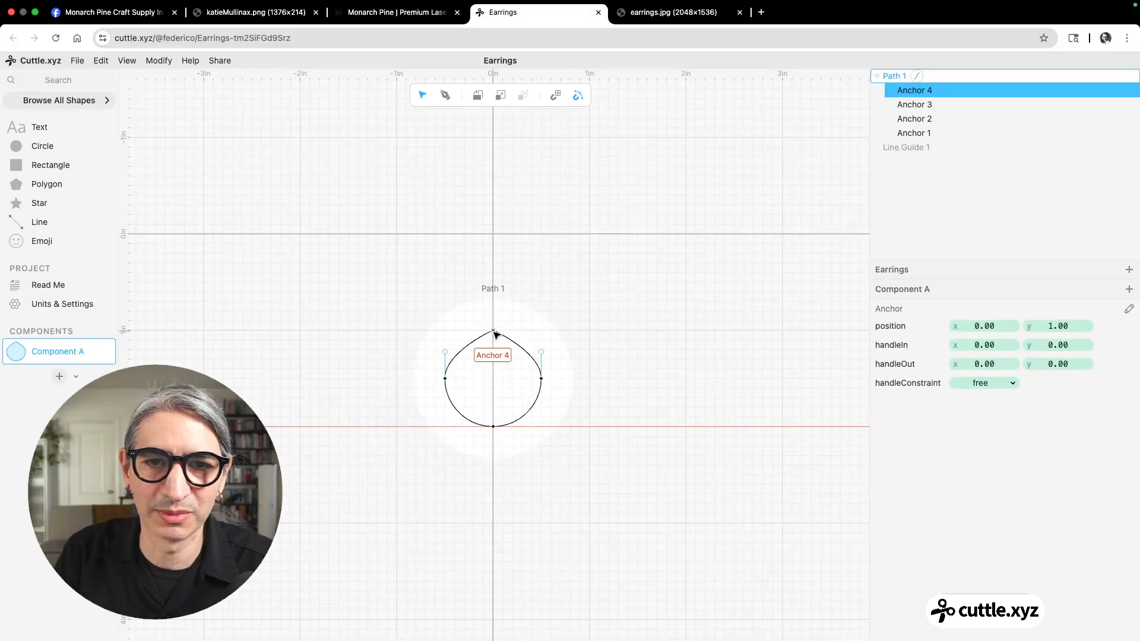
pyautogui.moveTo(495, 333); pyautogui.dragTo(493, 234)
pyautogui.click(568, 271)
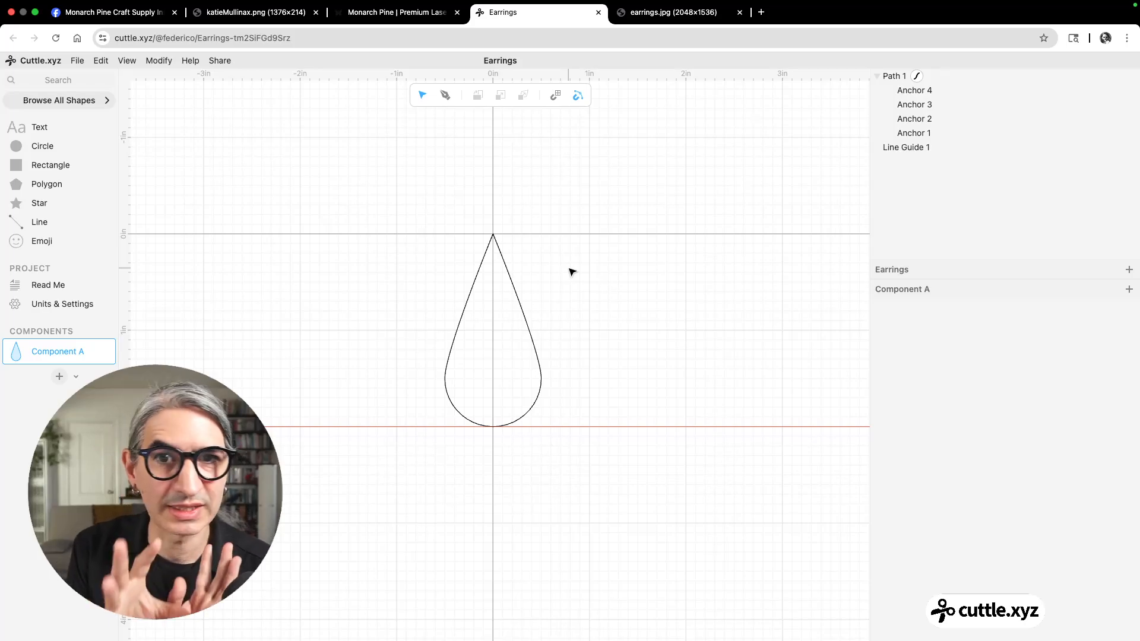
# Turn off the hairline option on the teardrop path's stroke, giving it a 0.10 wide outline
pyautogui.scroll(2, 568, 271)
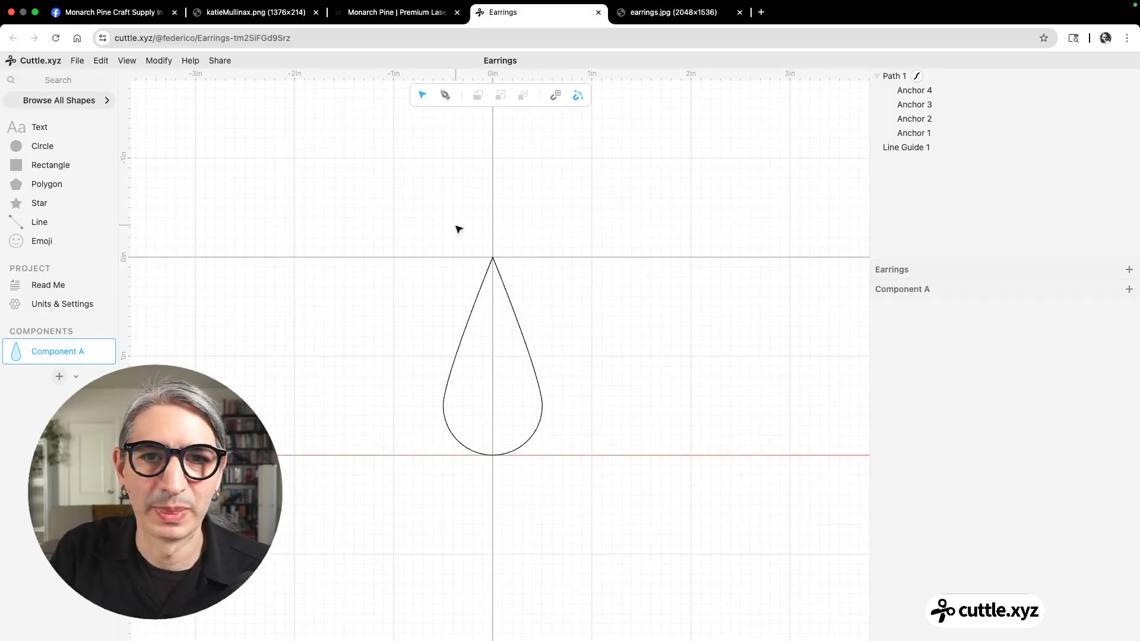
pyautogui.moveTo(425, 221); pyautogui.dragTo(509, 305)
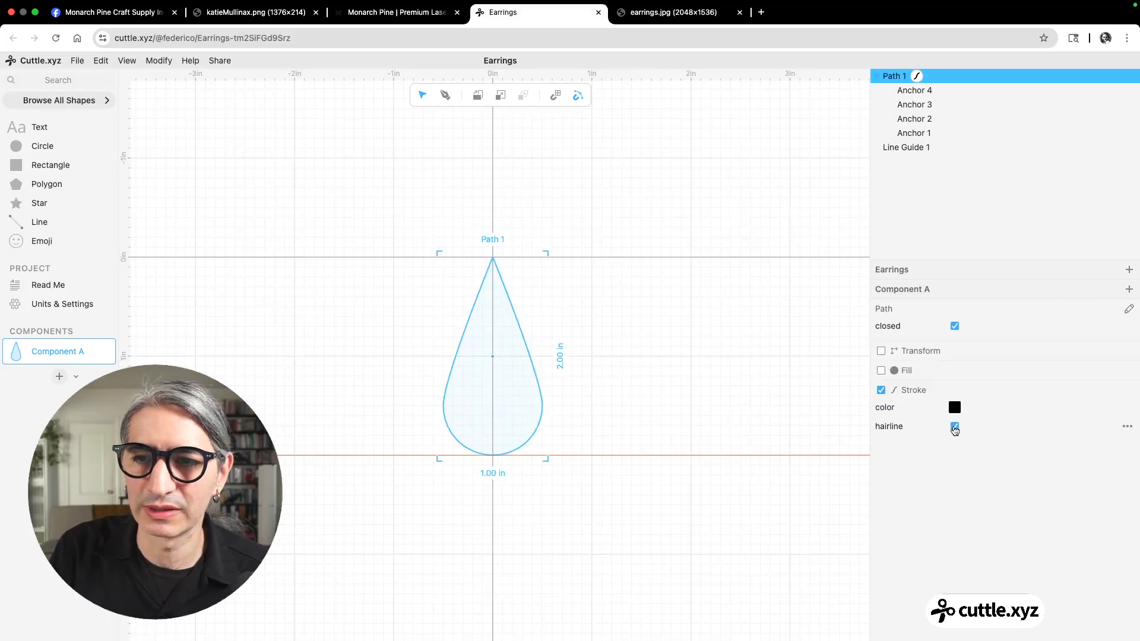
pyautogui.click(954, 427)
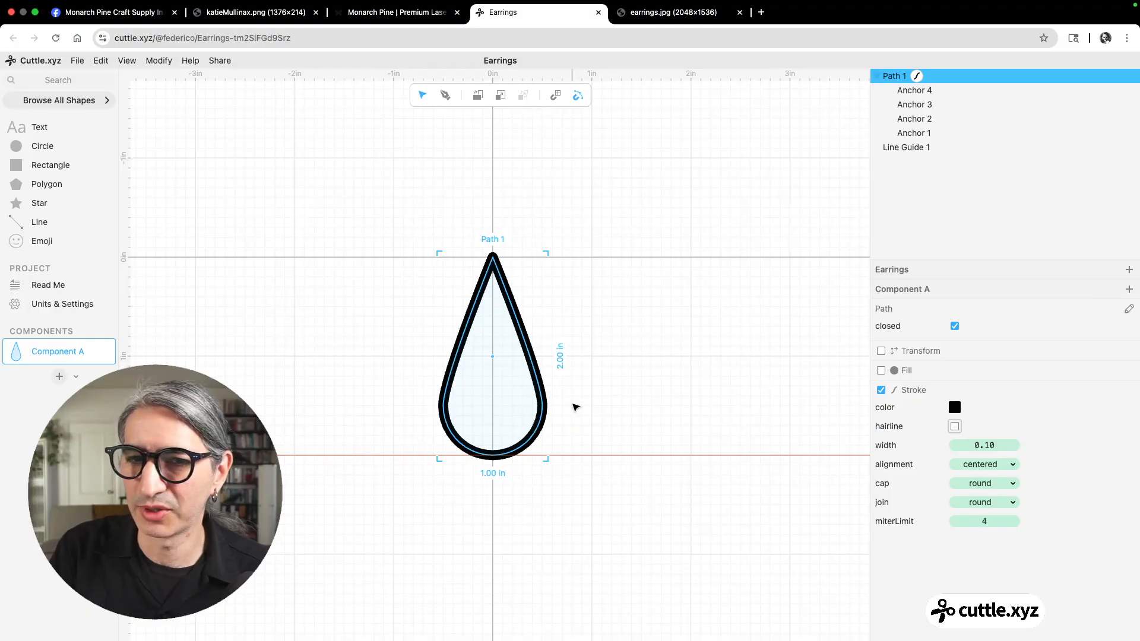
pyautogui.scroll(2, 606, 376)
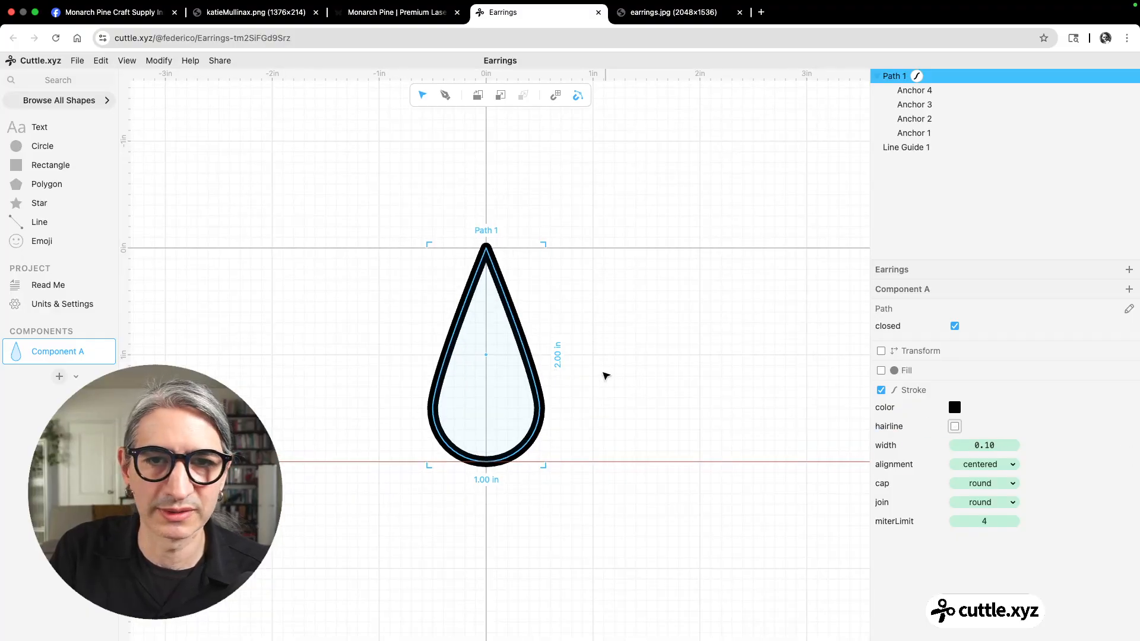
pyautogui.click(607, 373)
pyautogui.scroll(2, 588, 371)
pyautogui.moveTo(583, 369); pyautogui.dragTo(592, 369)
# Apply the Flatten modifier to the thick teardrop outline with strokeResult enabled, so its band becomes inner and outer cut lines
pyautogui.moveTo(565, 214); pyautogui.dragTo(469, 293)
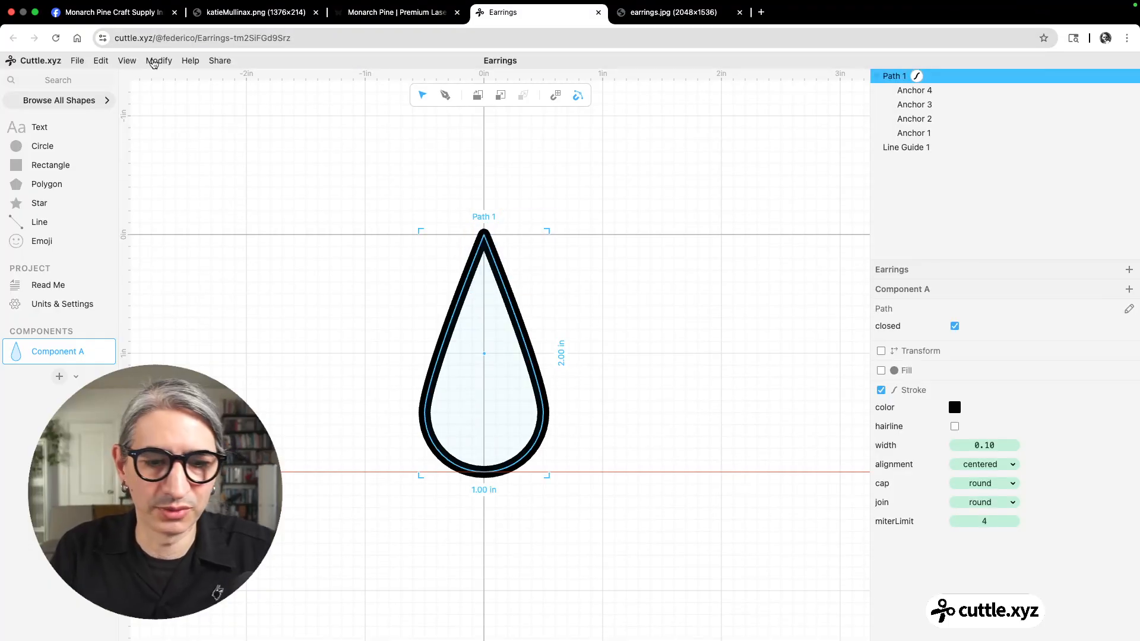
pyautogui.click(153, 62)
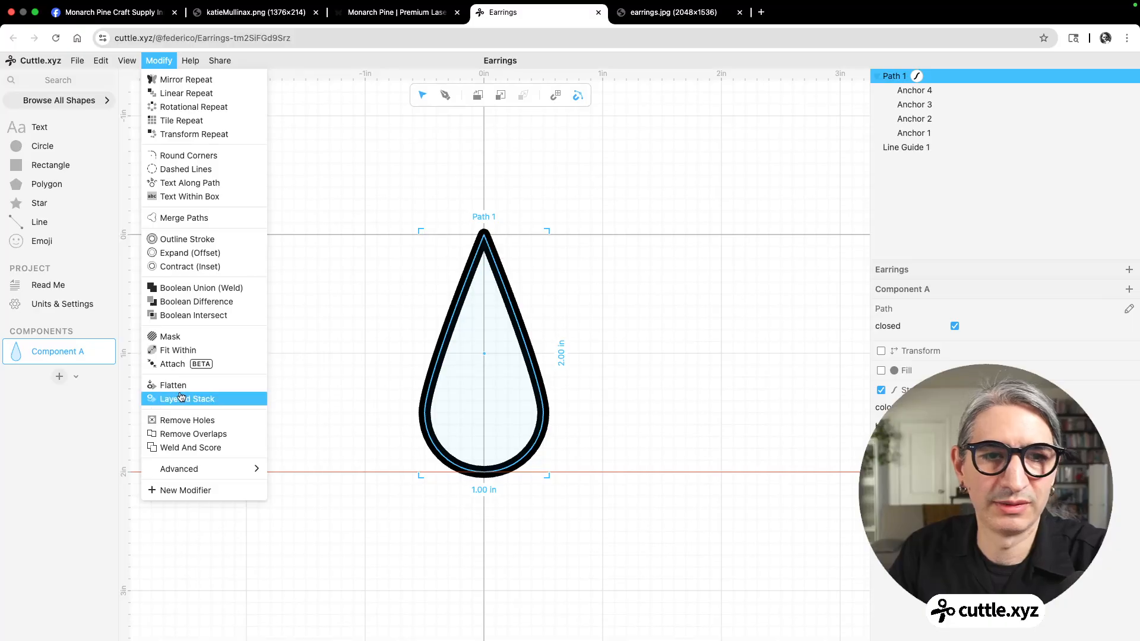
pyautogui.click(185, 386)
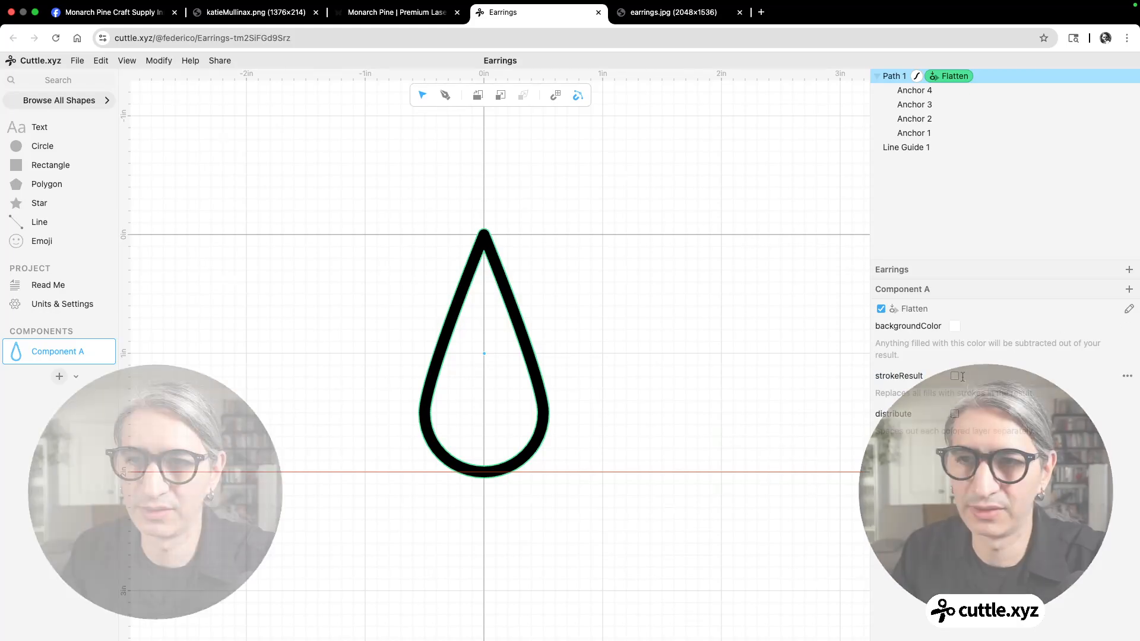
pyautogui.click(954, 375)
pyautogui.click(671, 403)
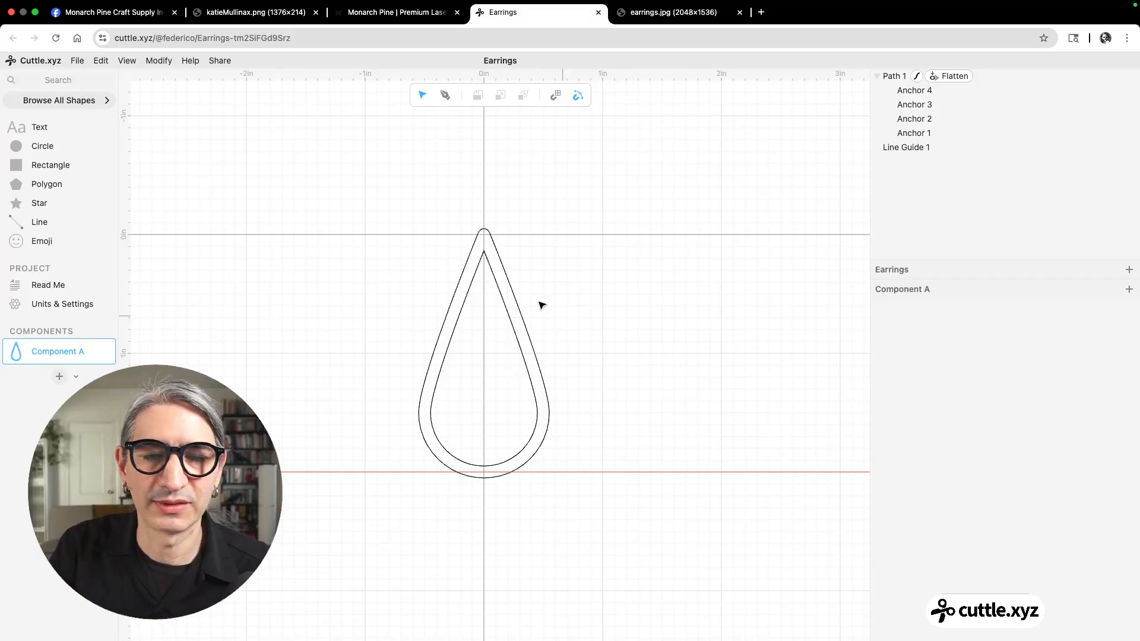
# Apply the Add Hole modifier to the flattened teardrop
pyautogui.moveTo(404, 196); pyautogui.dragTo(500, 298)
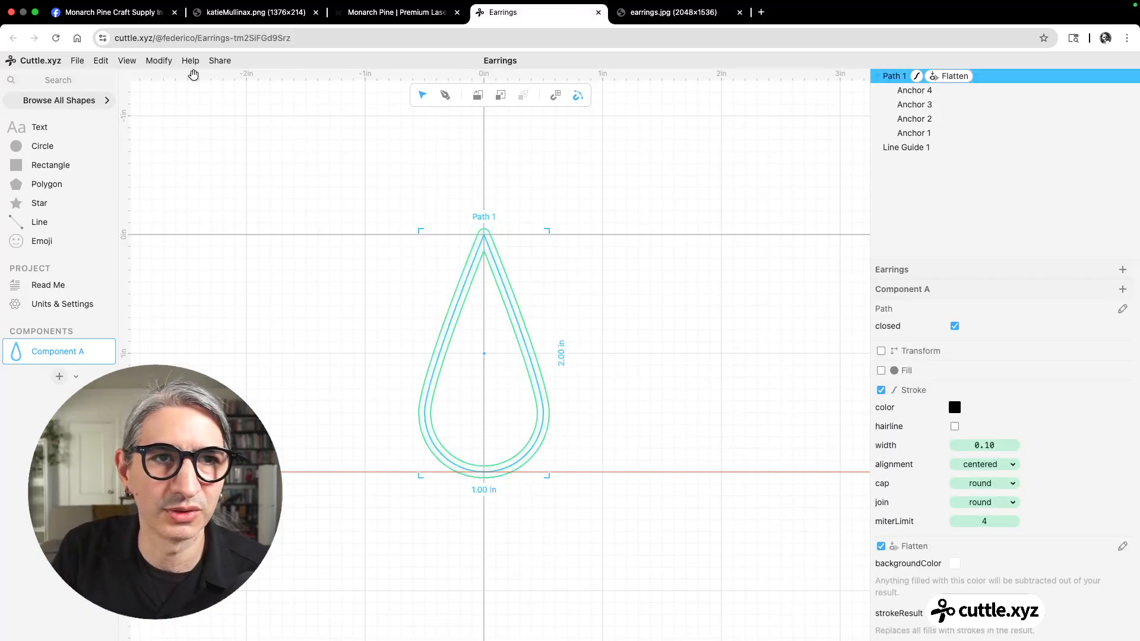
pyautogui.click(151, 63)
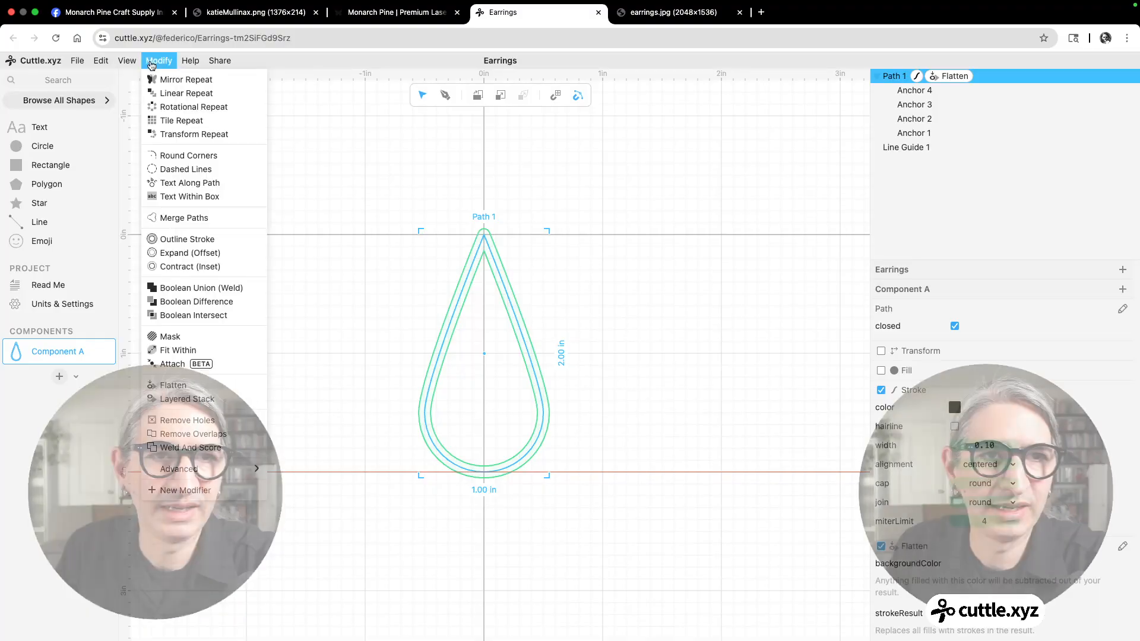
pyautogui.moveTo(219, 475)
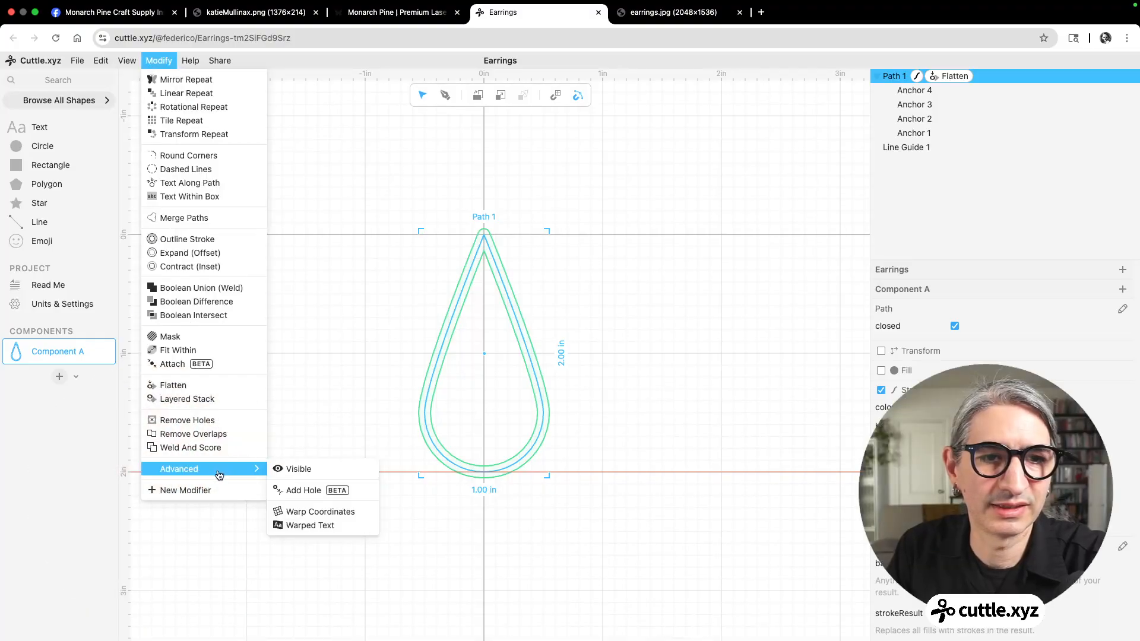
pyautogui.click(309, 490)
pyautogui.click(768, 499)
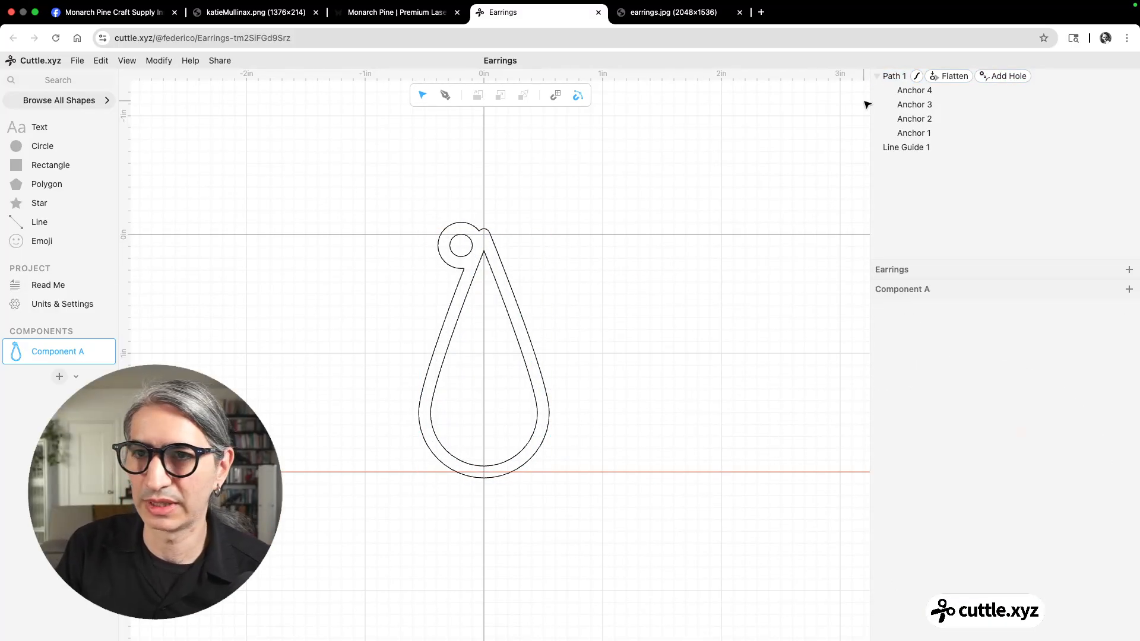
# Set the Add Hole modifier's holePlacement to 0° to centre the ring above the teardrop's tip
pyautogui.click(1008, 76)
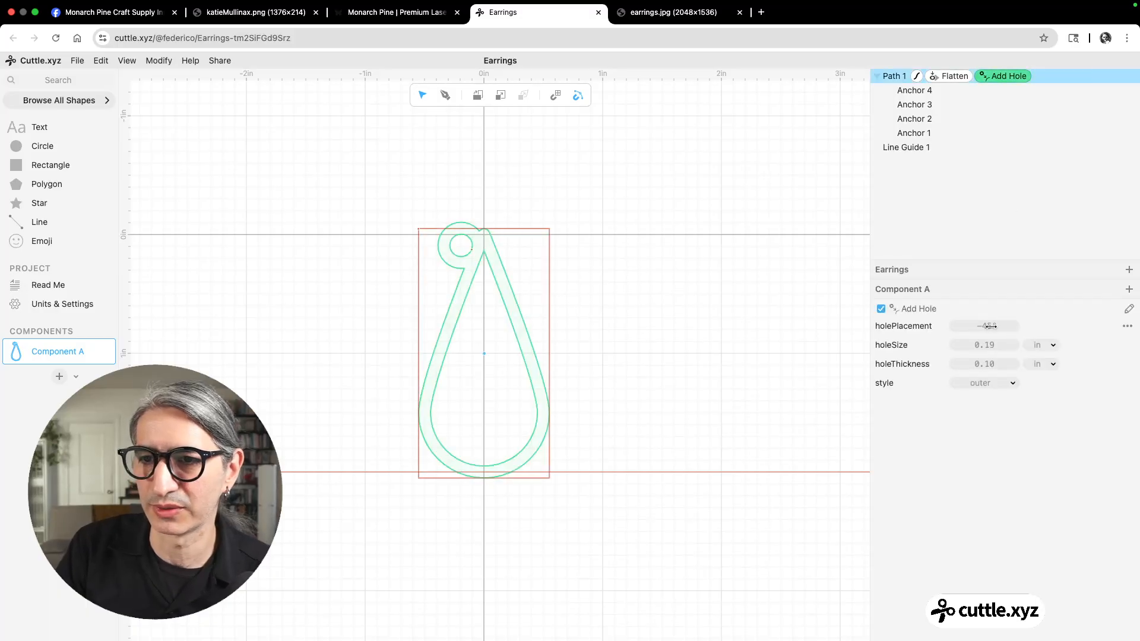
pyautogui.moveTo(989, 326); pyautogui.dragTo(1057, 327)
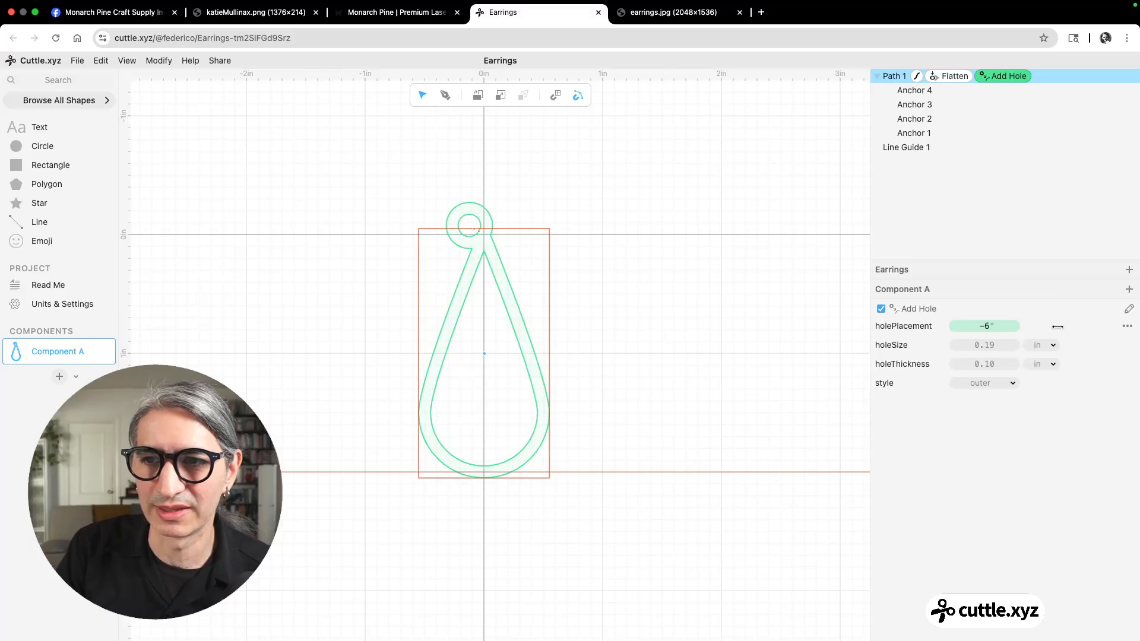
pyautogui.click(986, 325)
pyautogui.write('0')
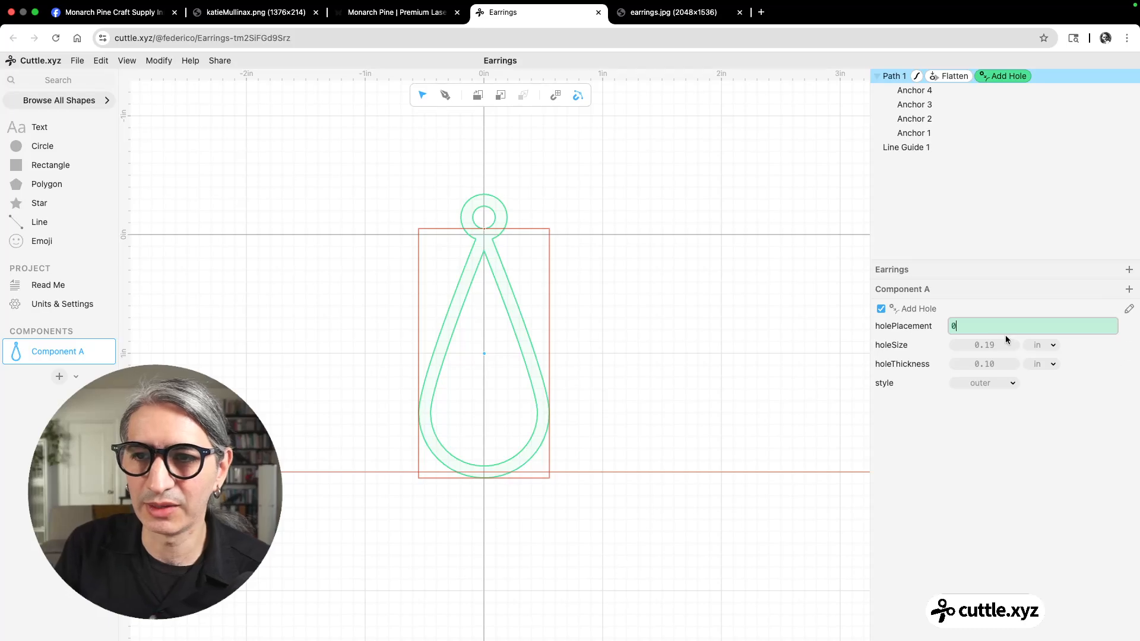
pyautogui.click(695, 352)
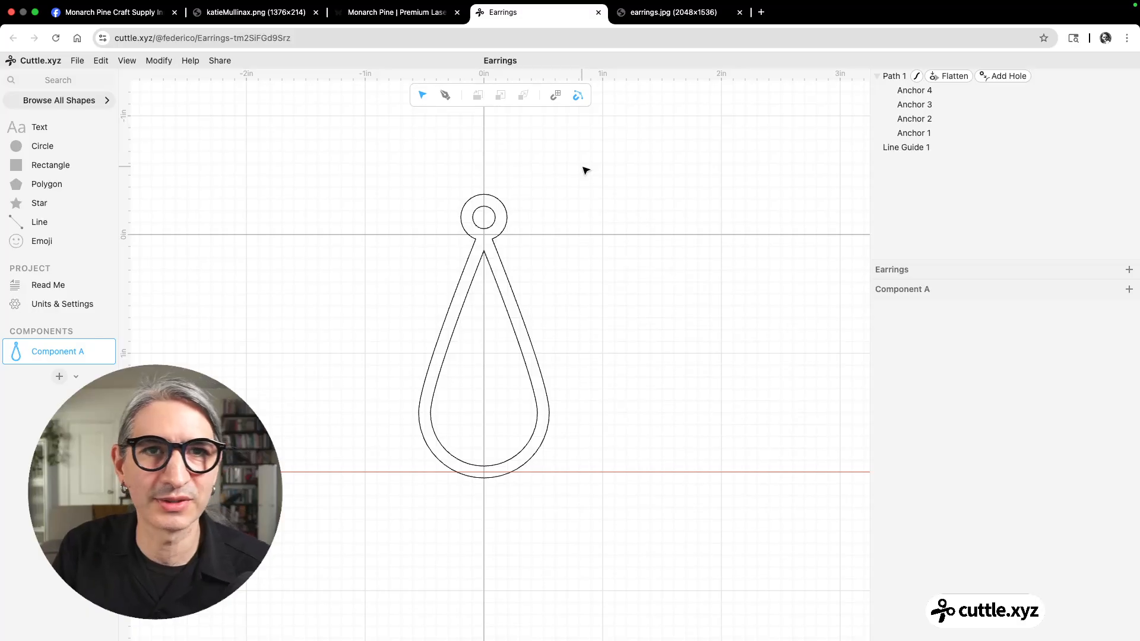
# Check the recommended earring hole size and edge spacing in the Facebook post and saved comment image, and view the Monarch Pine site
pyautogui.click(389, 13)
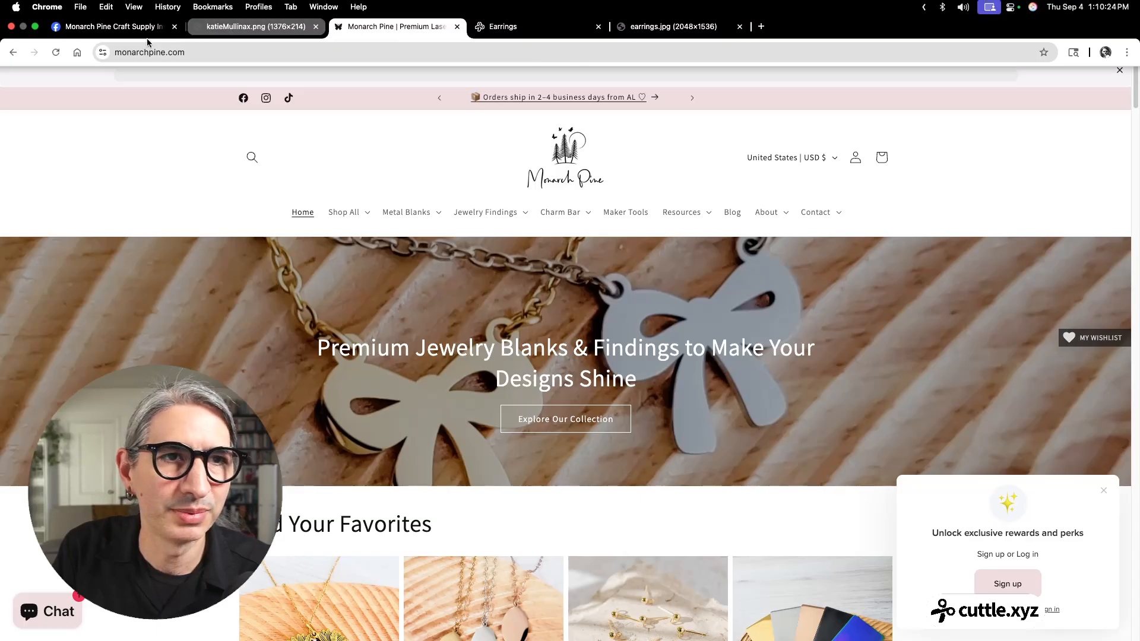
pyautogui.click(105, 26)
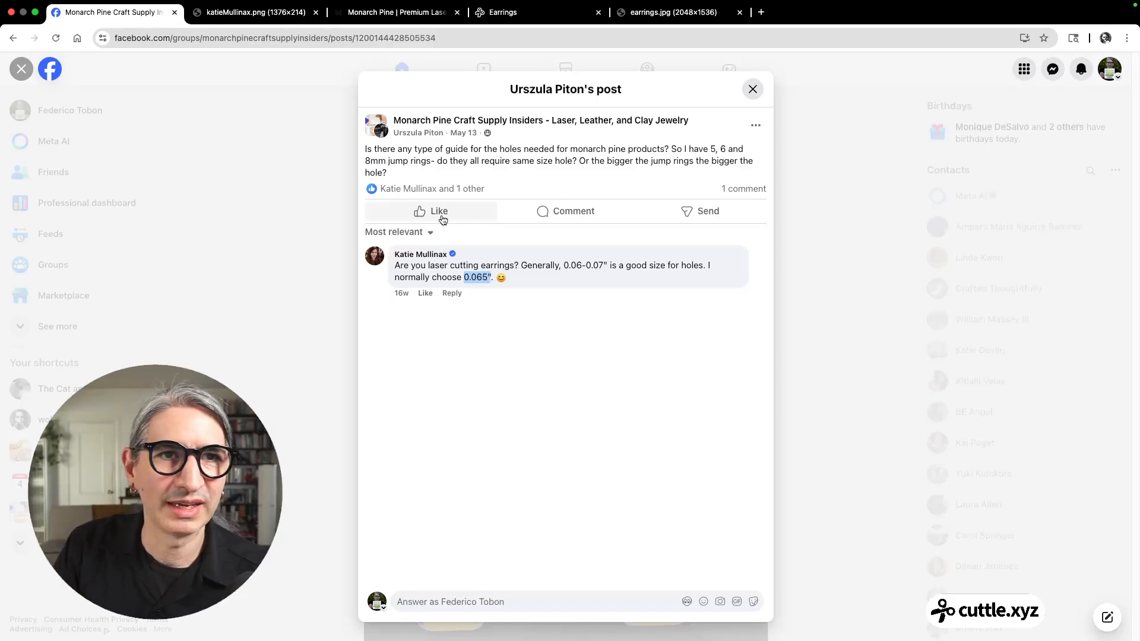
pyautogui.click(259, 10)
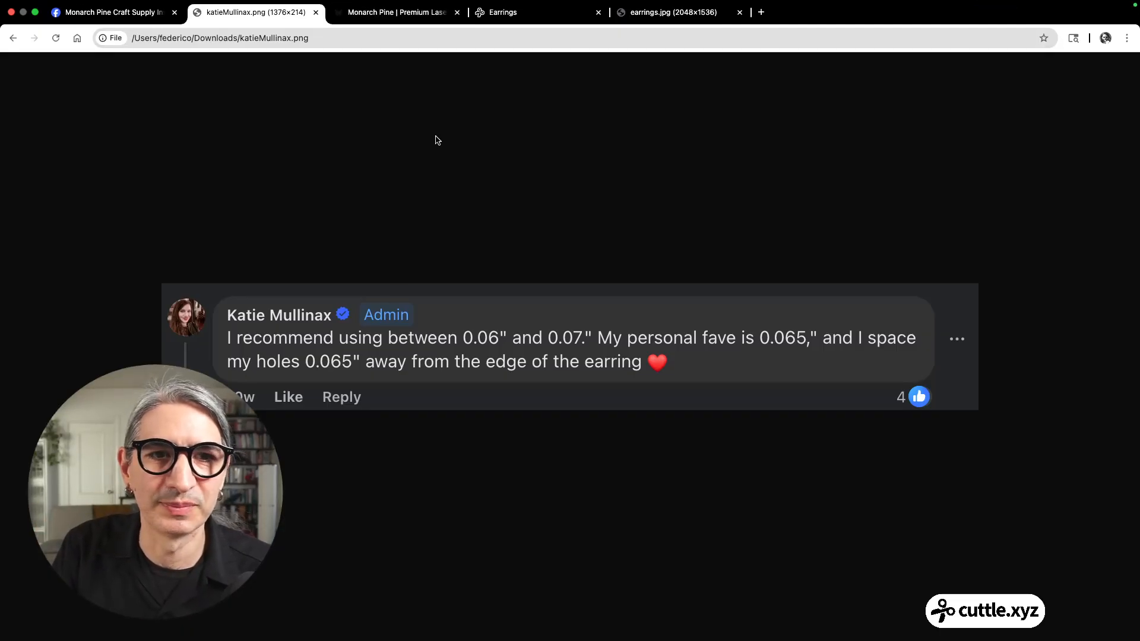
pyautogui.click(409, 12)
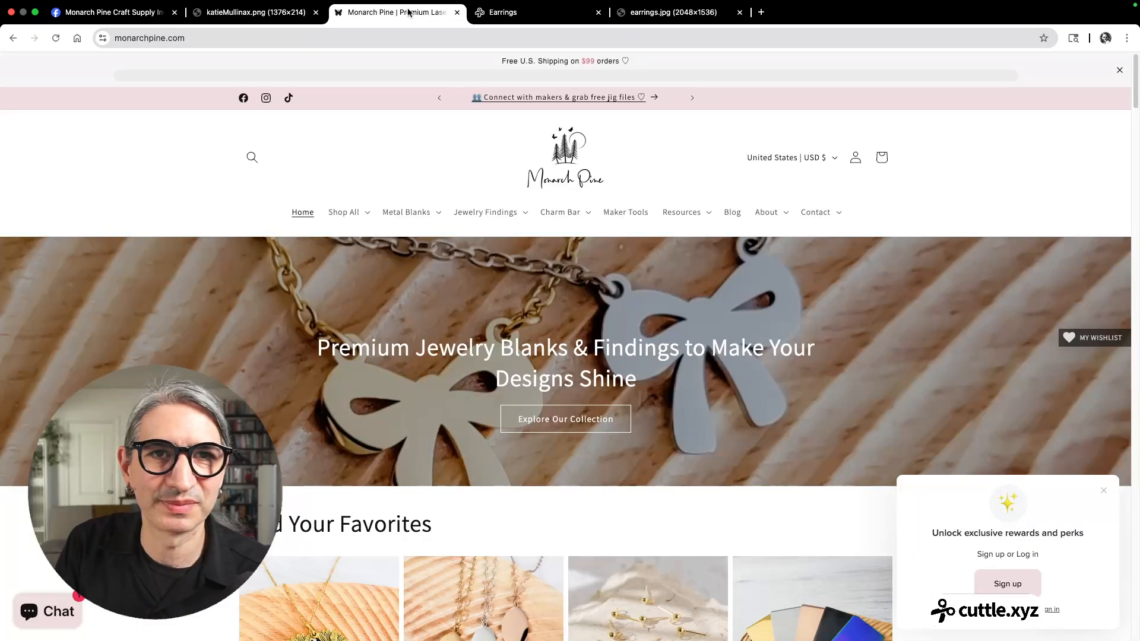
pyautogui.scroll(-1, 549, 190)
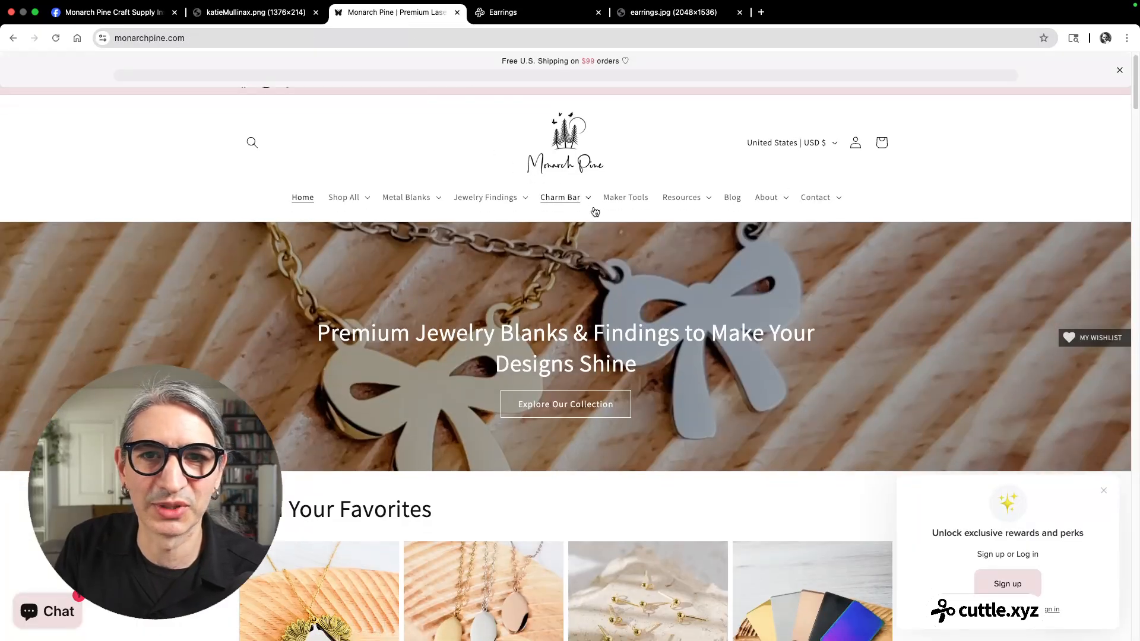
# Switch back to the Cuttle Earrings project and set the teardrop's Add Hole holeSize and holeThickness both to 0.065 in
pyautogui.click(547, 14)
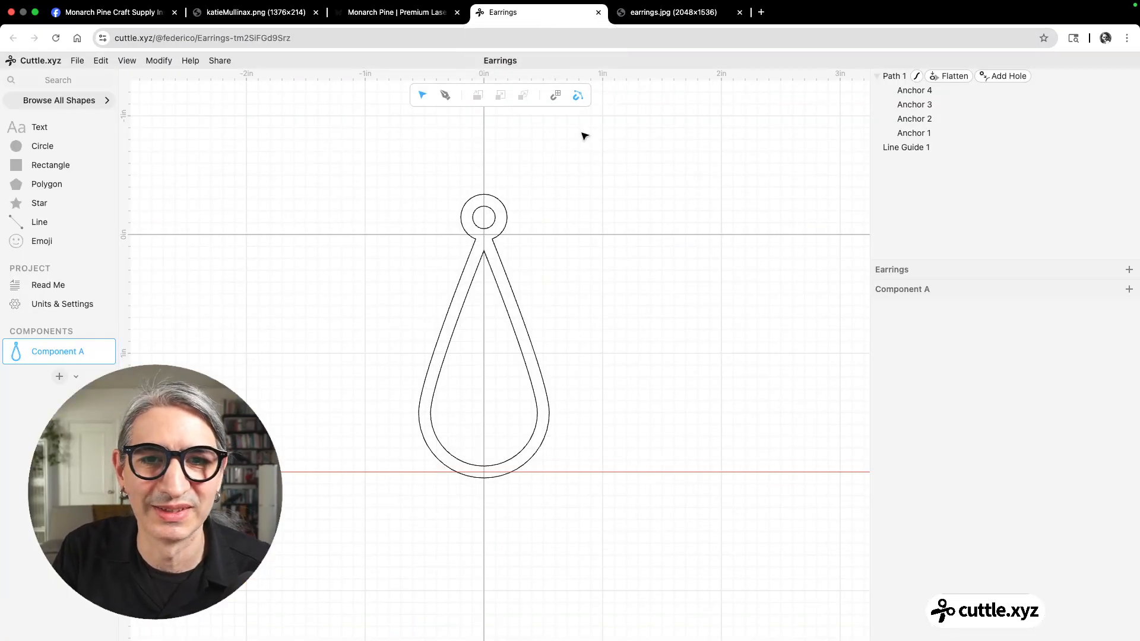
pyautogui.click(1008, 76)
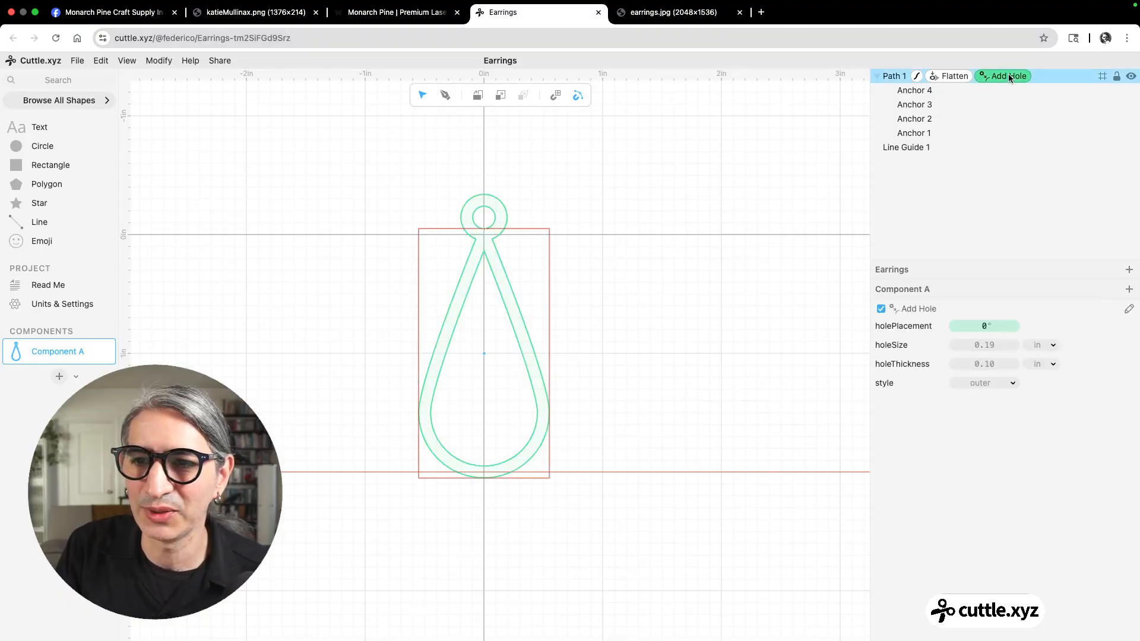
pyautogui.click(988, 346)
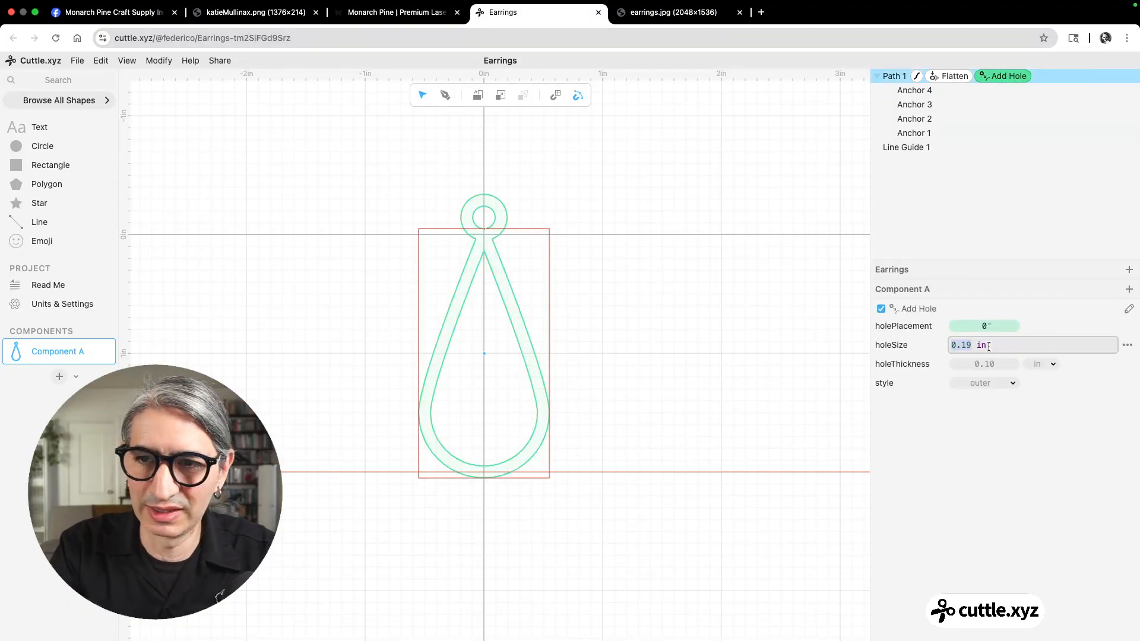
pyautogui.write('0.065')
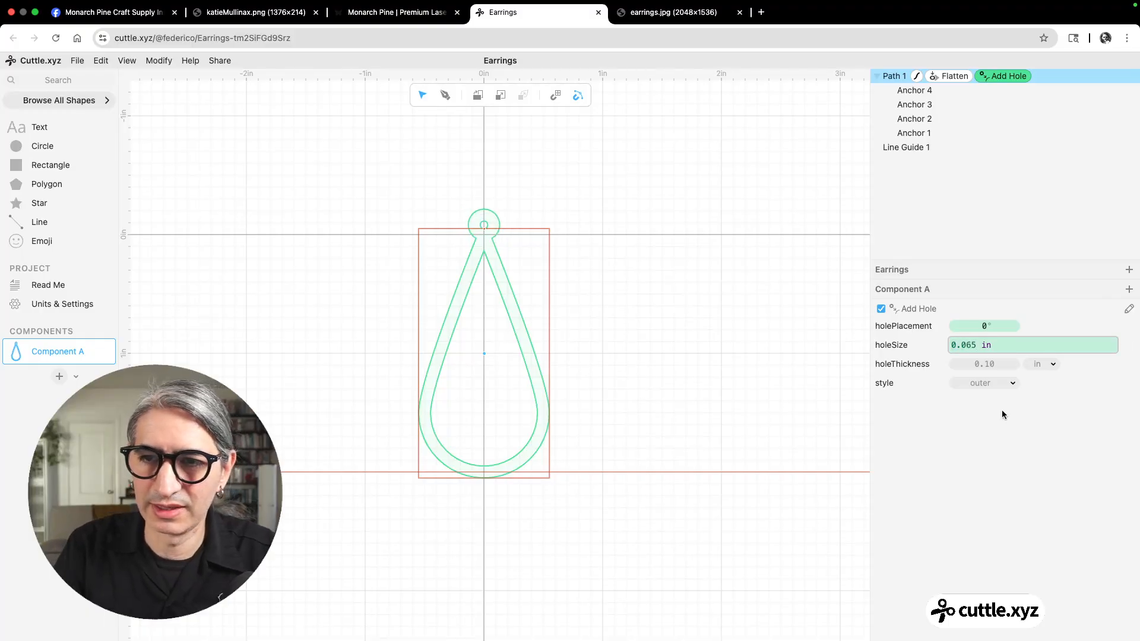
pyautogui.press('Return')
pyautogui.click(982, 364)
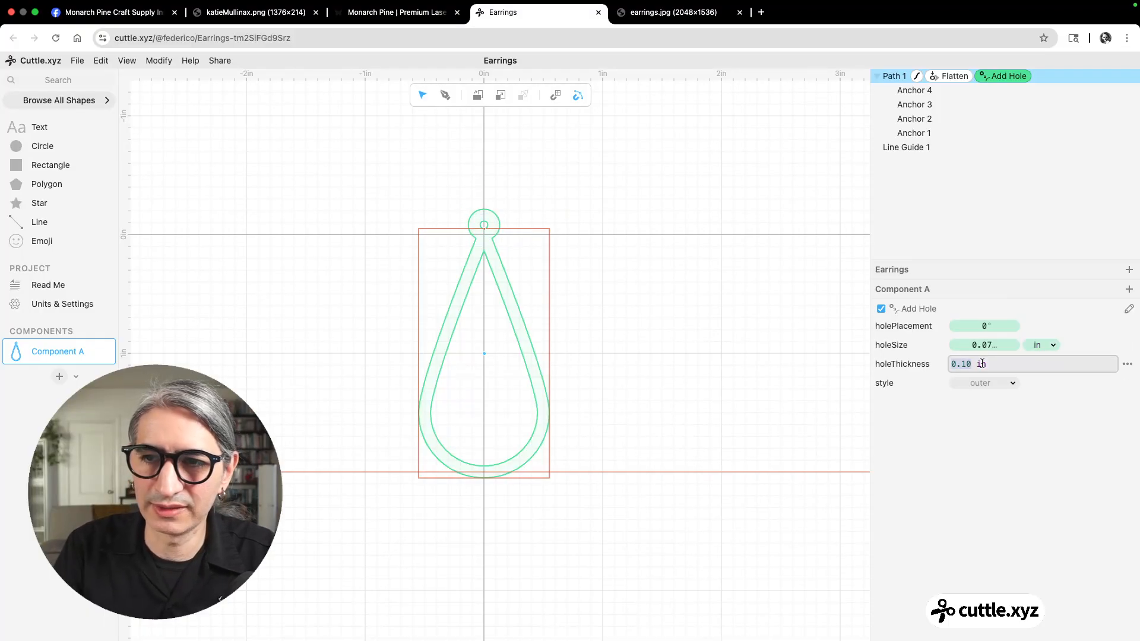
pyautogui.write('0.')
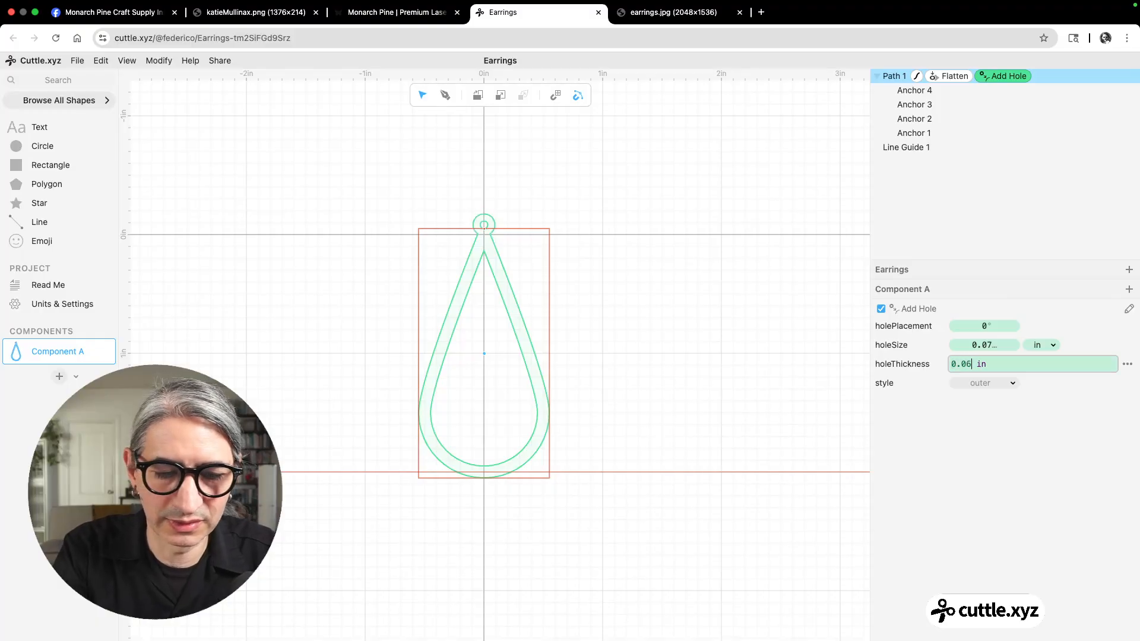
pyautogui.press('Return')
pyautogui.click(618, 354)
pyautogui.scroll(2, 586, 300)
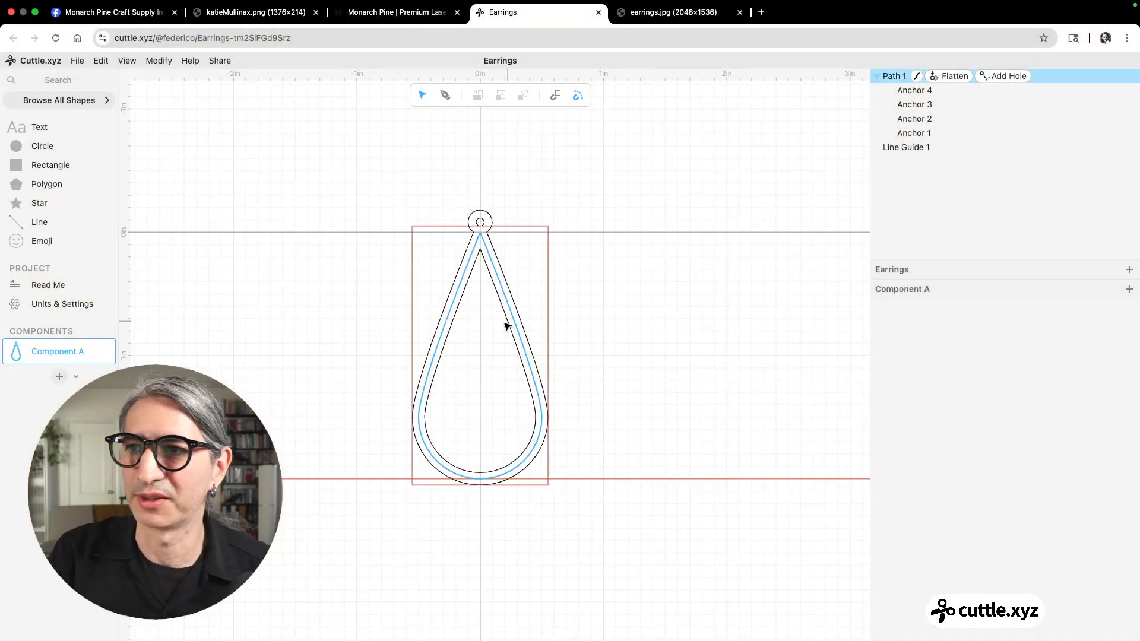
# Create Component B and add a horizontal line guide with its origin at x 0.00, y 2
pyautogui.click(59, 376)
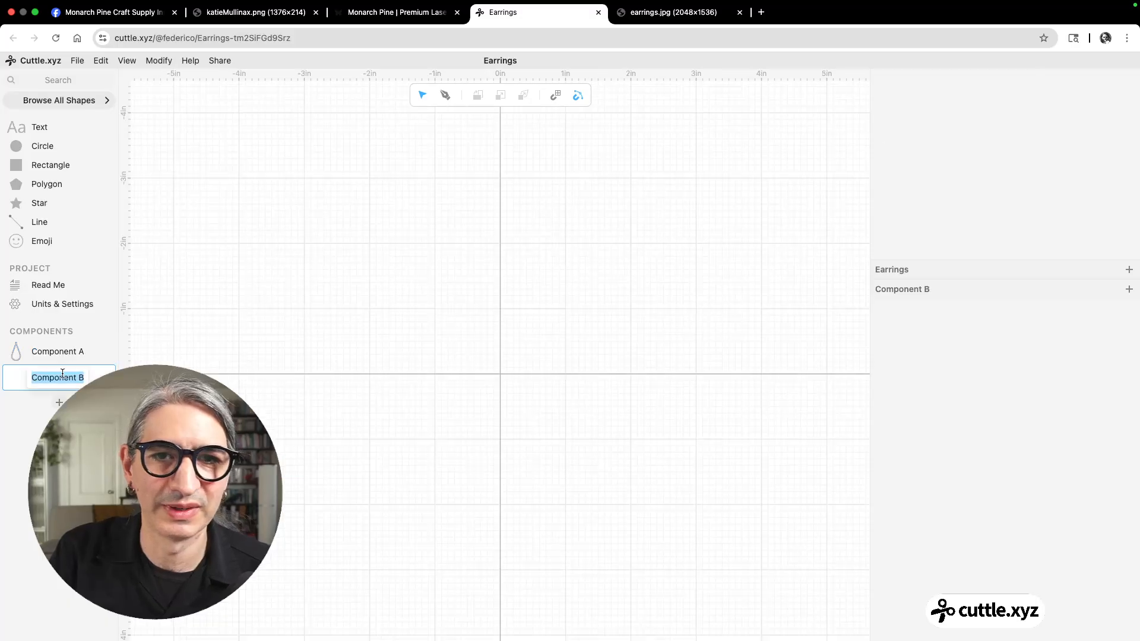
pyautogui.moveTo(503, 71); pyautogui.dragTo(500, 488)
pyautogui.click(1067, 324)
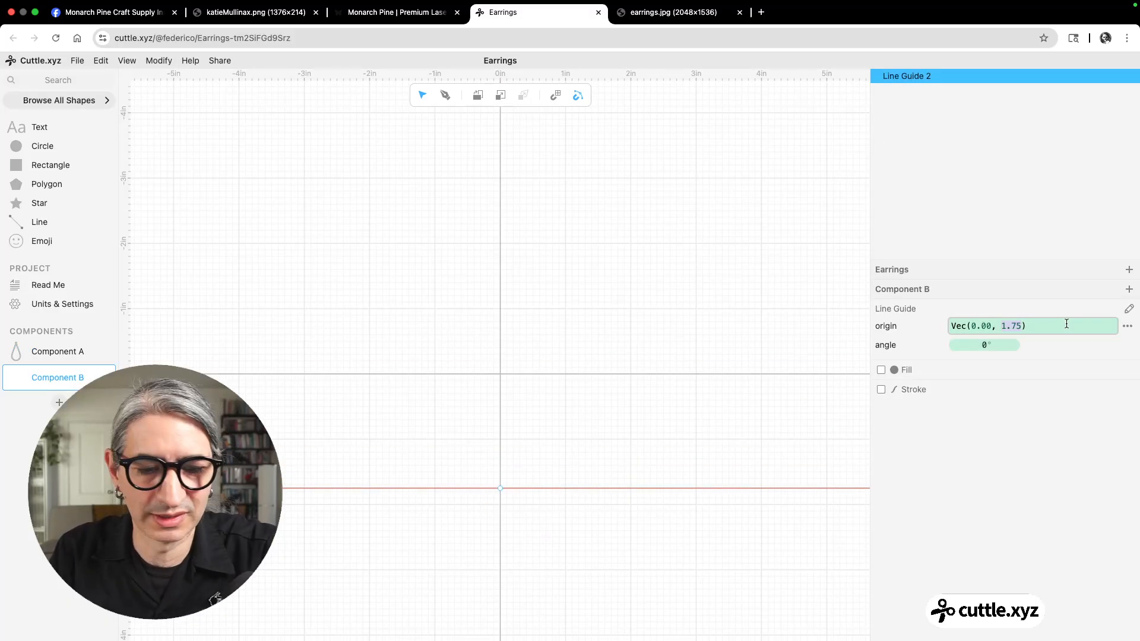
pyautogui.write('2')
pyautogui.click(522, 479)
pyautogui.scroll(5, 514, 466)
pyautogui.scroll(1, 522, 361)
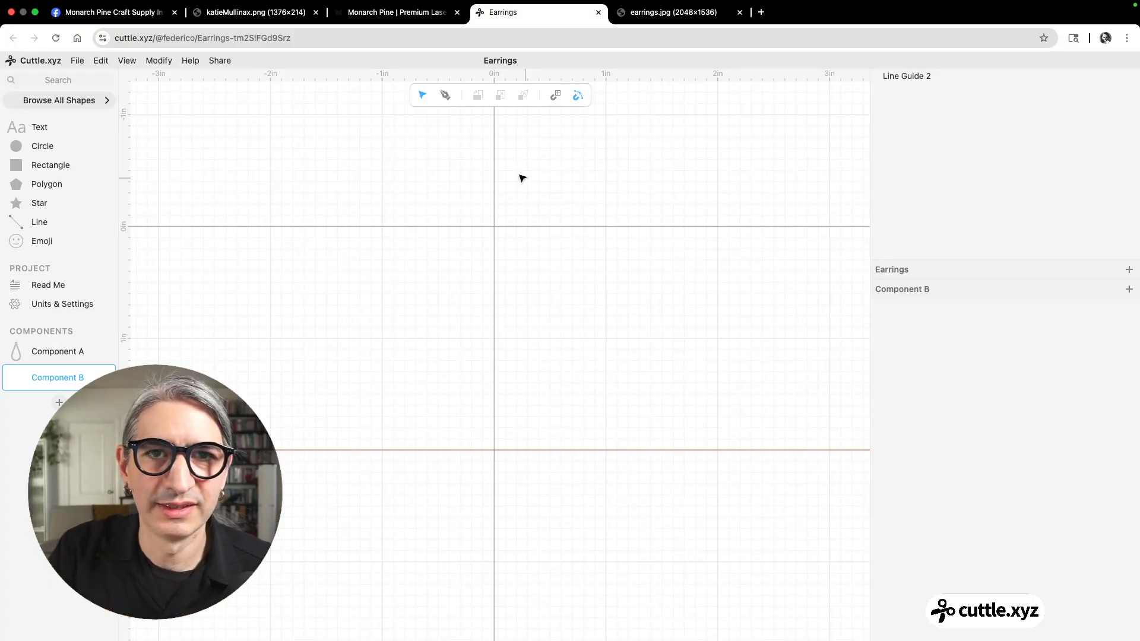
# Draw a straight Pen path from the canvas origin to x 0.00, y 2.00 on the line guide, and open it for editing
pyautogui.click(444, 98)
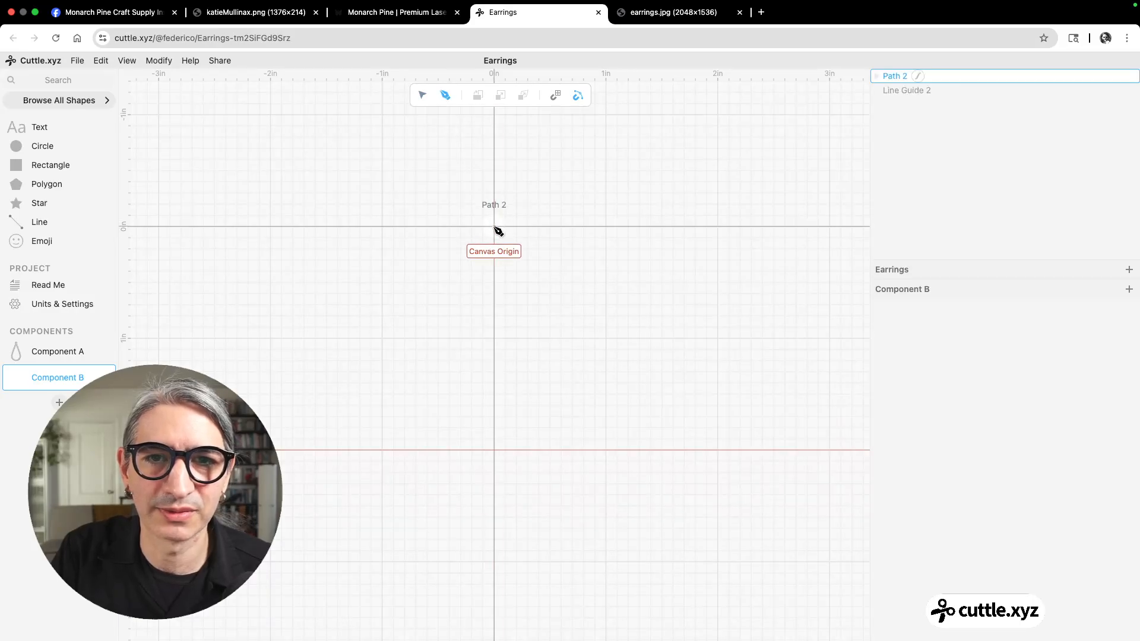
pyautogui.click(495, 227)
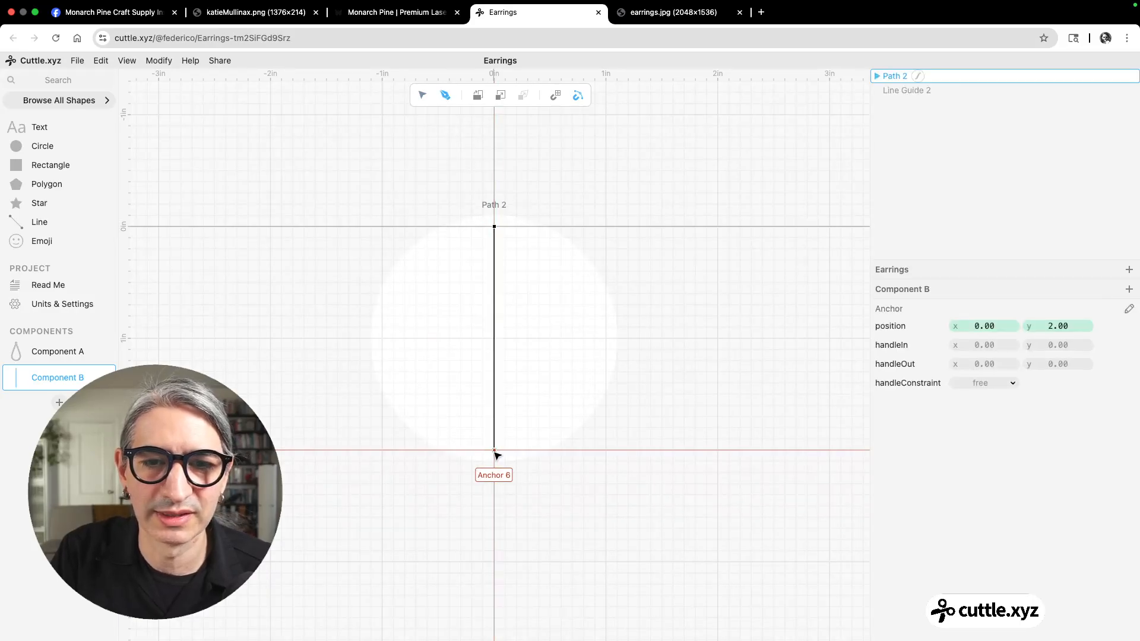
pyautogui.click(423, 96)
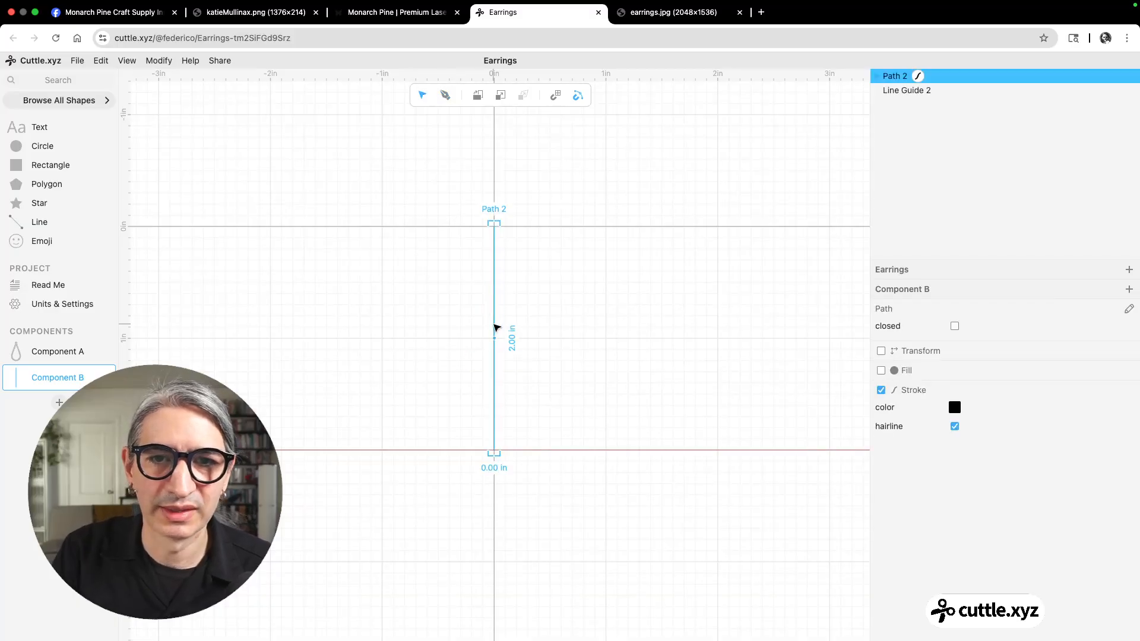
pyautogui.click(496, 329)
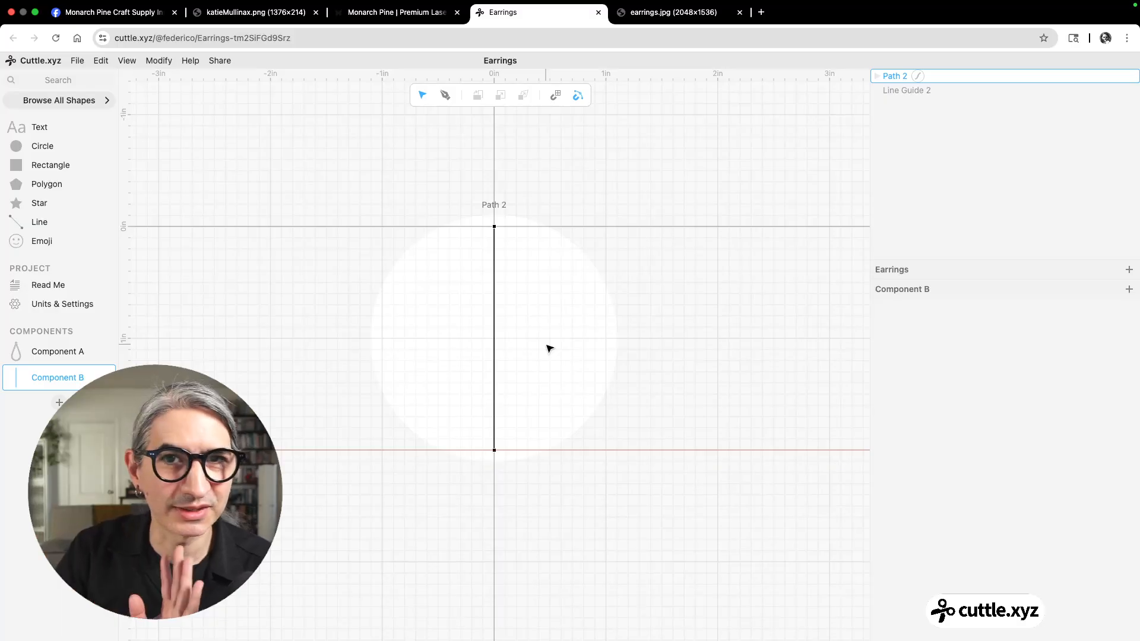
# Bend the straight path leftward into a half-teardrop curve about 0.46 in wide, fine-tune its lower handle, and finish editing
pyautogui.moveTo(496, 379); pyautogui.dragTo(449, 412)
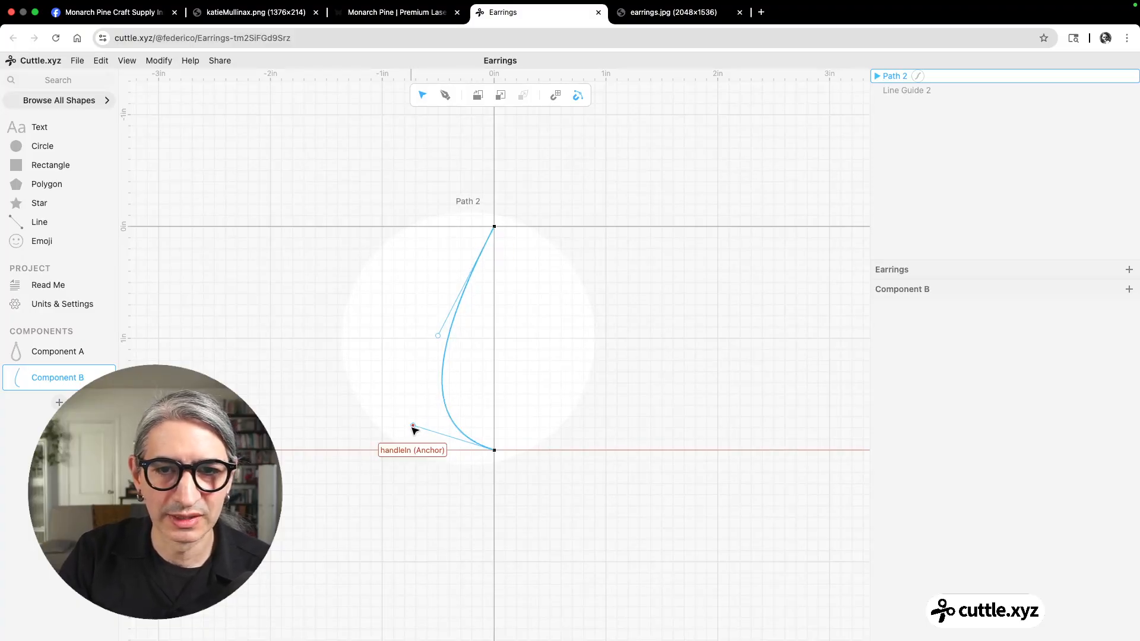
pyautogui.moveTo(414, 428)
pyautogui.mouseDown()
pyautogui.moveTo(414, 408)
pyautogui.moveTo(437, 416)
pyautogui.moveTo(418, 425)
pyautogui.mouseUp()
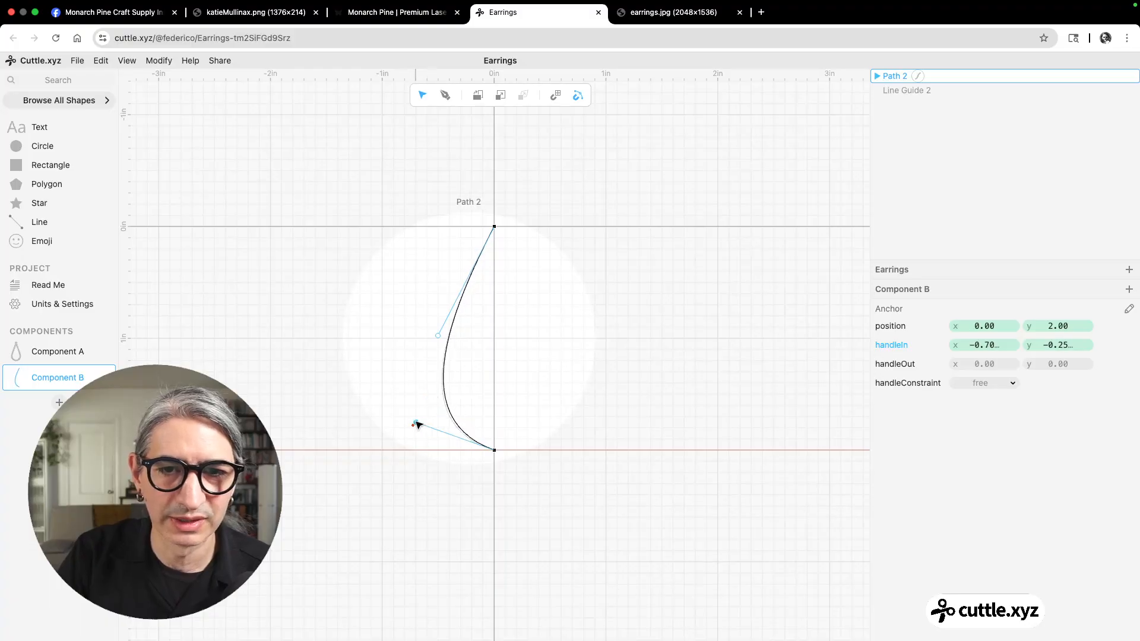
pyautogui.moveTo(444, 385)
pyautogui.mouseDown()
pyautogui.moveTo(452, 391)
pyautogui.moveTo(443, 387)
pyautogui.mouseUp()
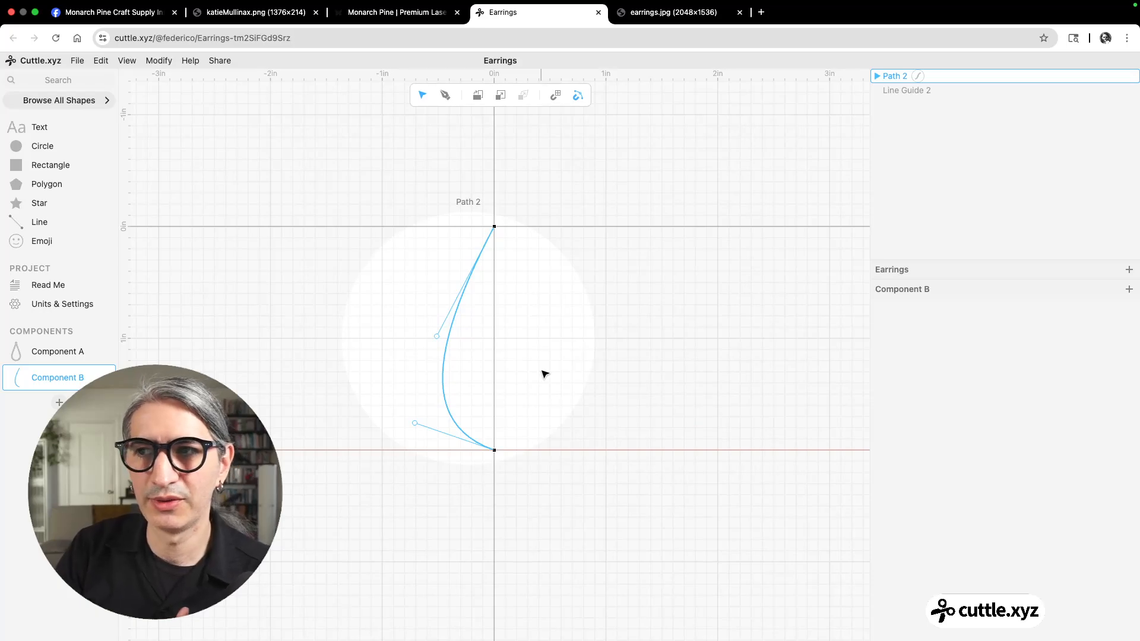
pyautogui.click(621, 296)
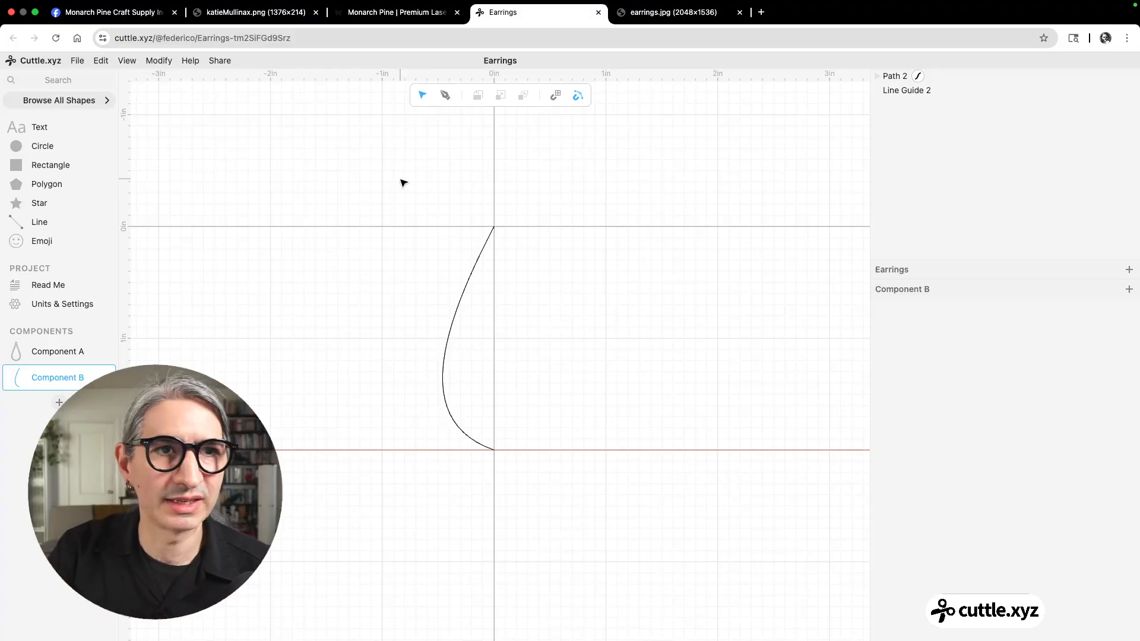
# Apply a Mirror Repeat modifier to the half-teardrop curve across the vertical axis and deselect it
pyautogui.moveTo(399, 180); pyautogui.dragTo(522, 318)
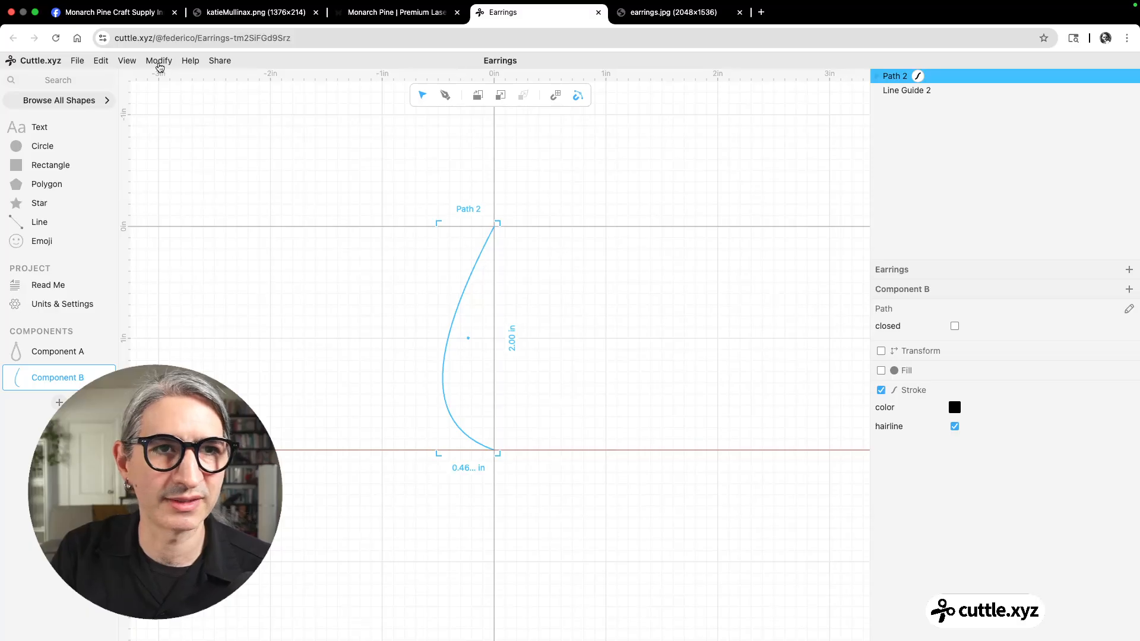
pyautogui.click(159, 63)
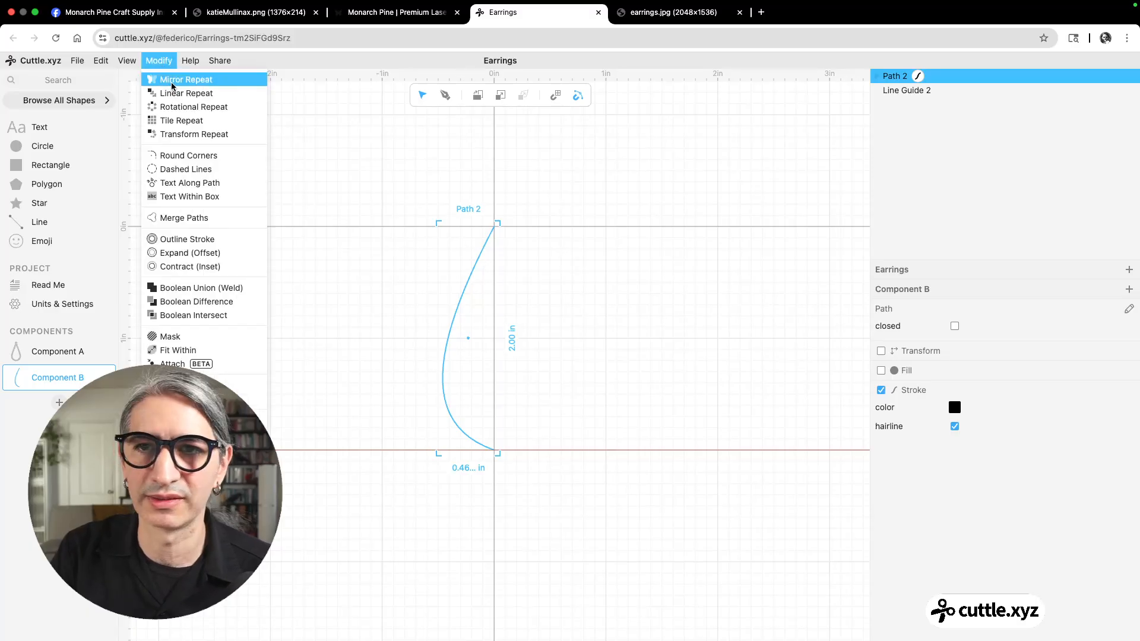
pyautogui.click(172, 81)
pyautogui.press('Escape')
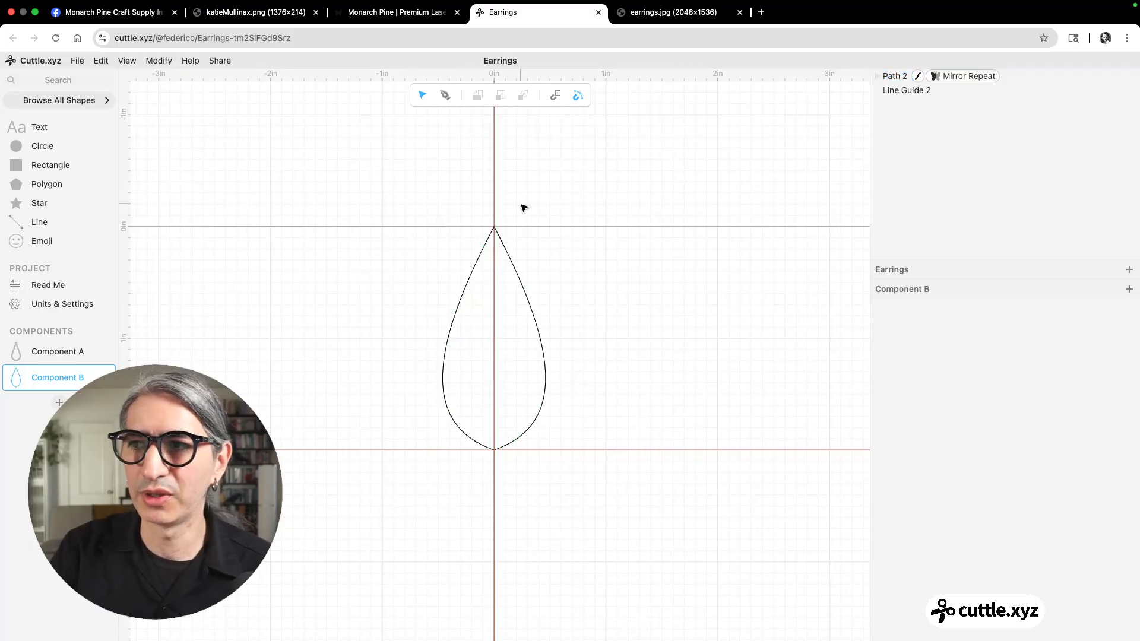
# Reshape the mirrored teardrop by shifting the left curve's bulge slightly upward, to about 0.45 in half-width, and finish editing
pyautogui.scroll(3, 552, 231)
pyautogui.moveTo(568, 258); pyautogui.dragTo(631, 177)
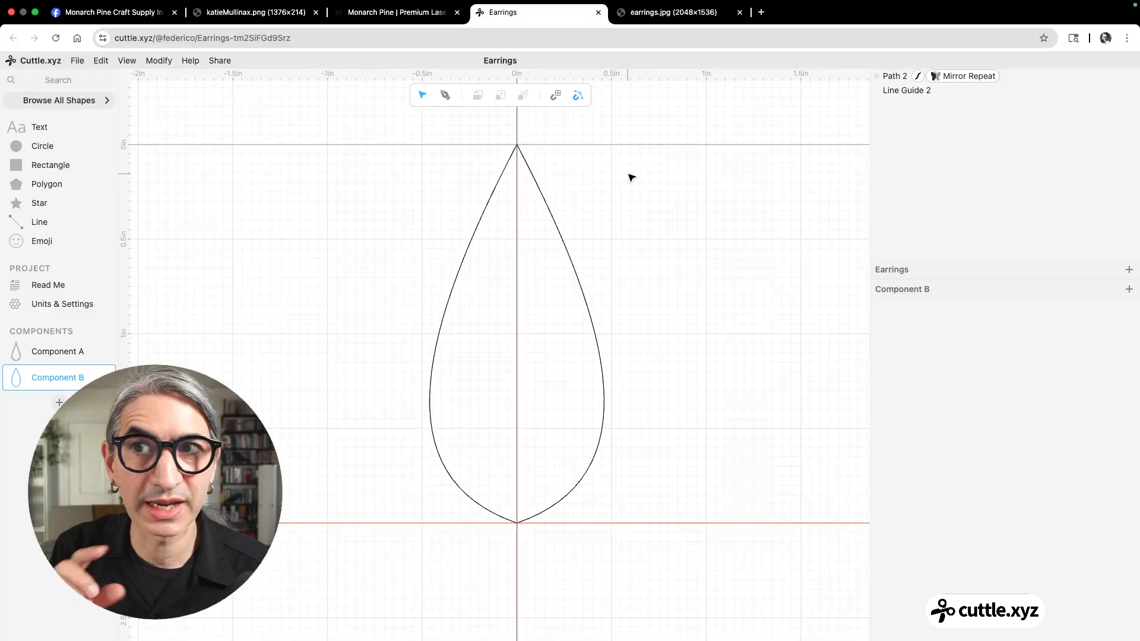
pyautogui.doubleClick(447, 471)
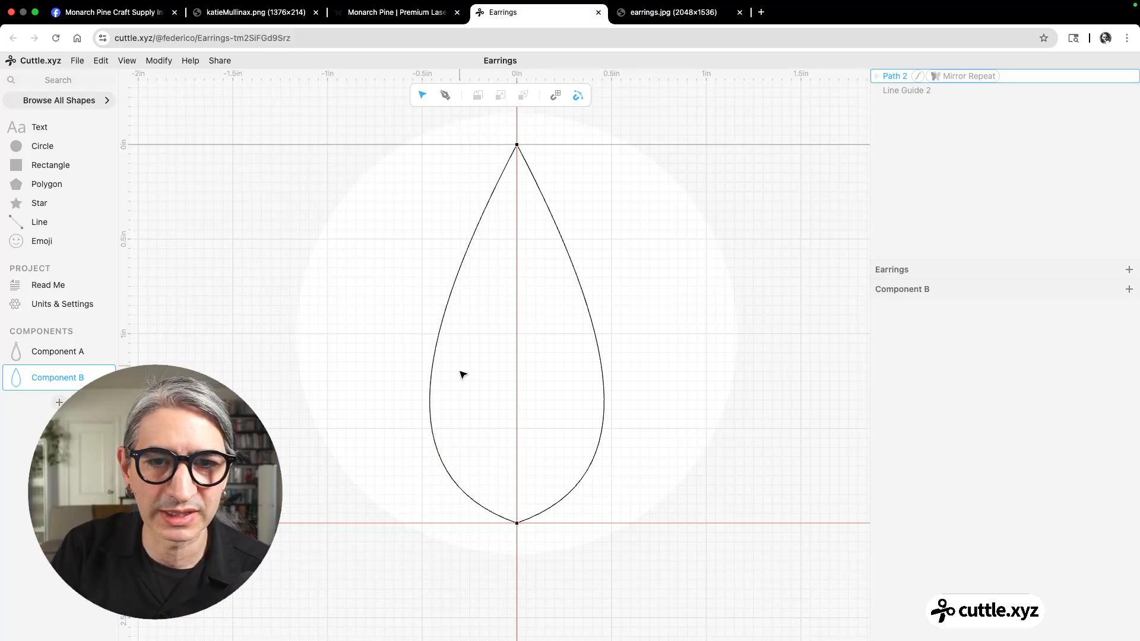
pyautogui.click(438, 450)
pyautogui.moveTo(438, 450)
pyautogui.mouseDown()
pyautogui.moveTo(437, 430)
pyautogui.moveTo(441, 439)
pyautogui.mouseUp()
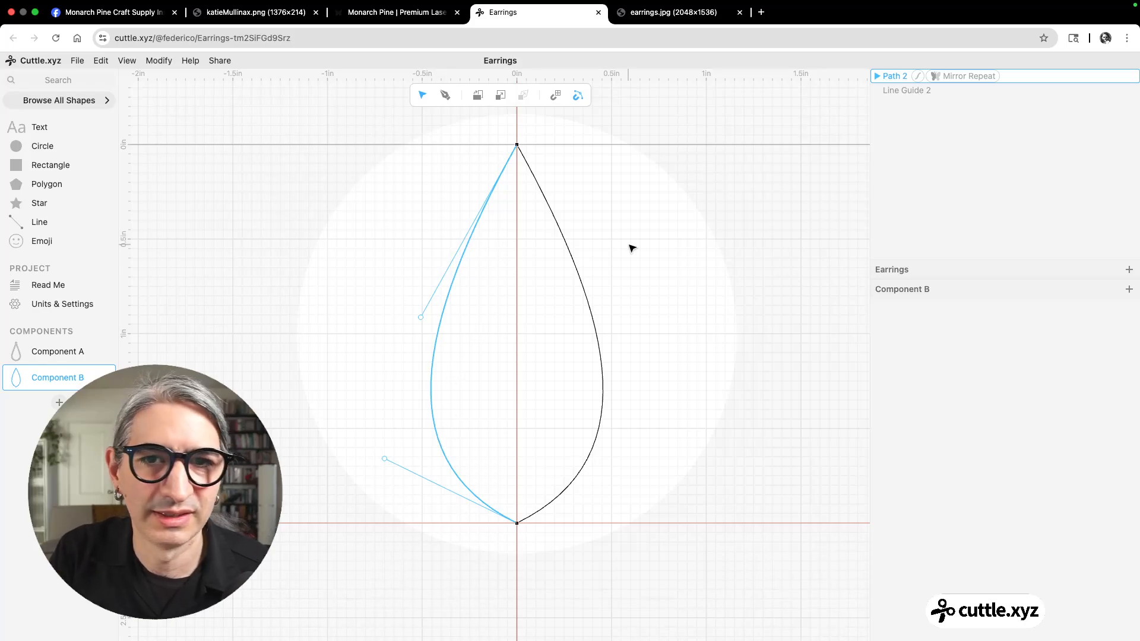
pyautogui.press('Escape')
# Turn off the hairline option on the teardrop path's stroke to give the outline a thick line
pyautogui.scroll(-4, 631, 248)
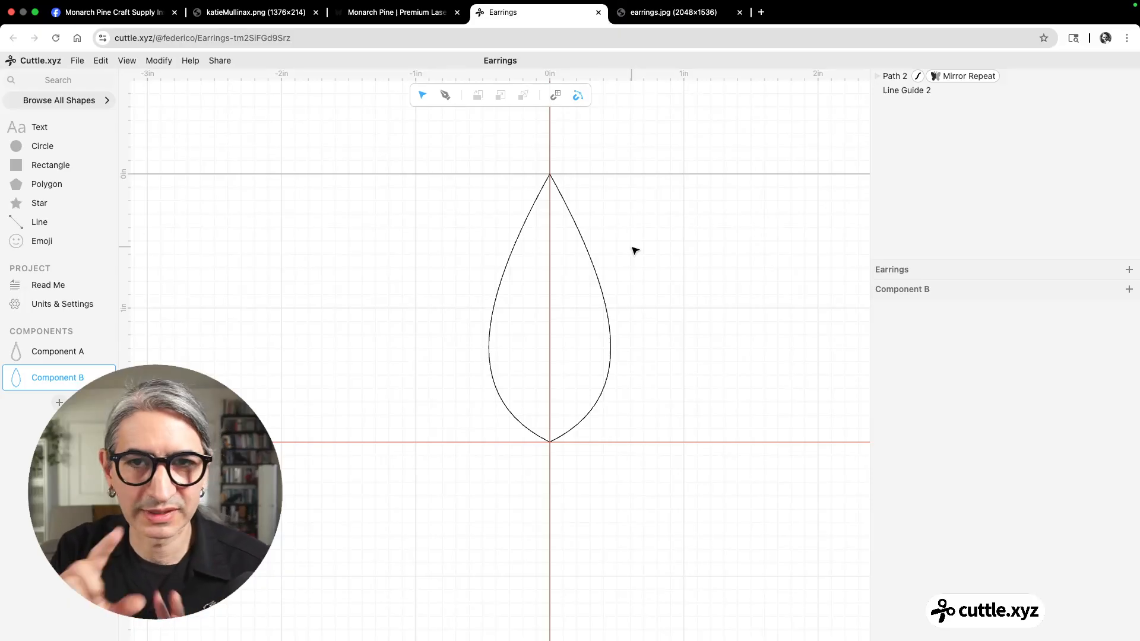
pyautogui.scroll(-2, 626, 255)
pyautogui.moveTo(624, 257); pyautogui.dragTo(569, 269)
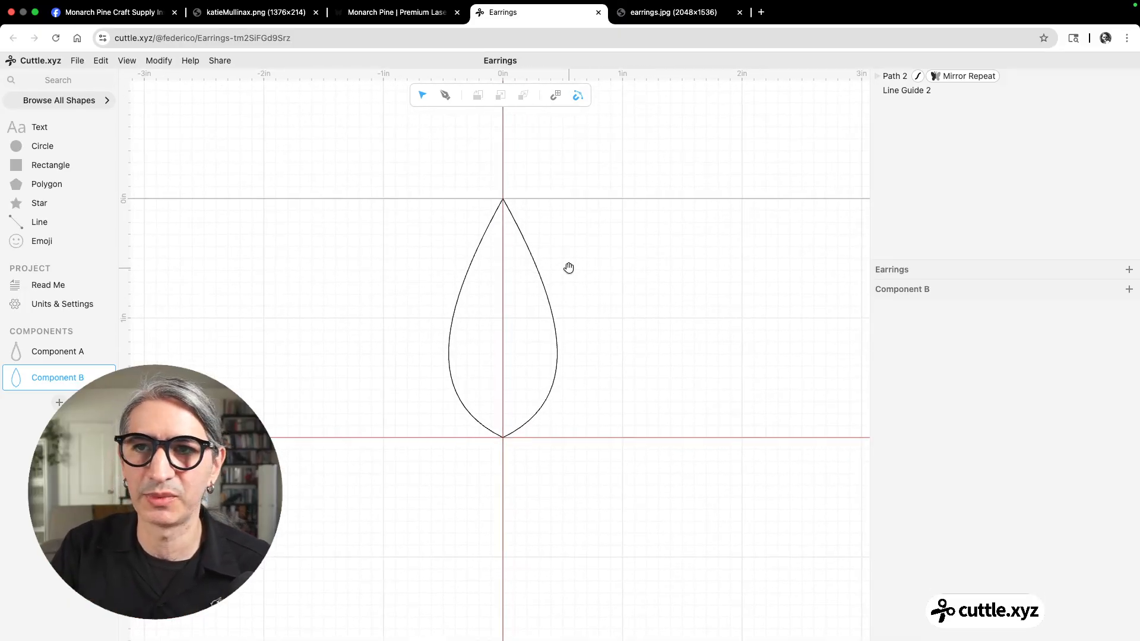
pyautogui.click(919, 78)
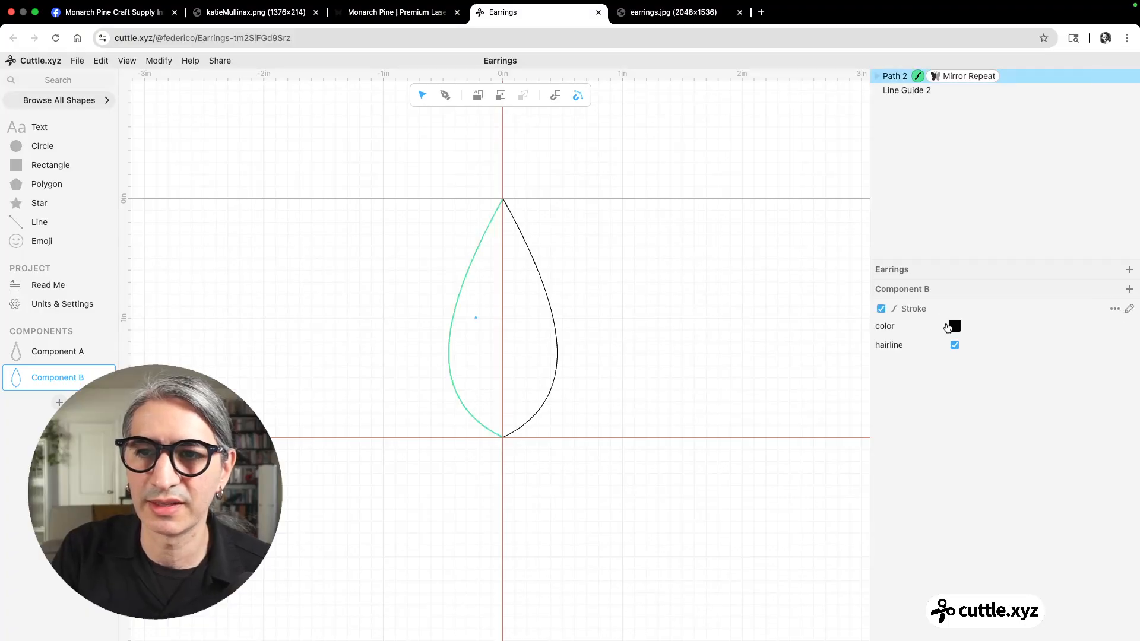
pyautogui.click(955, 346)
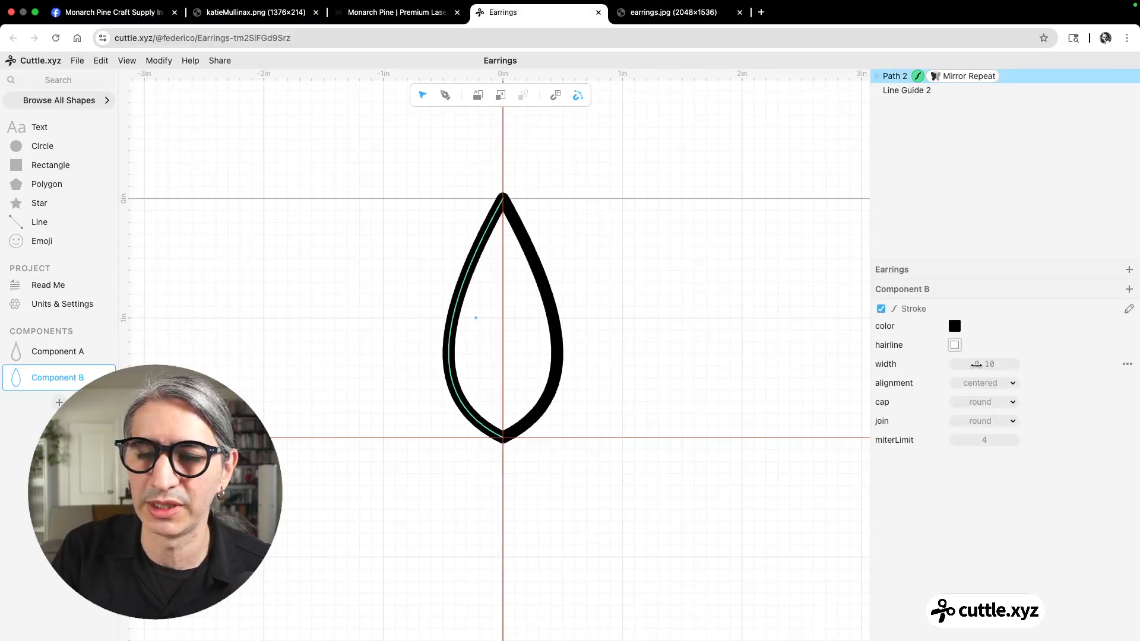
pyautogui.click(665, 316)
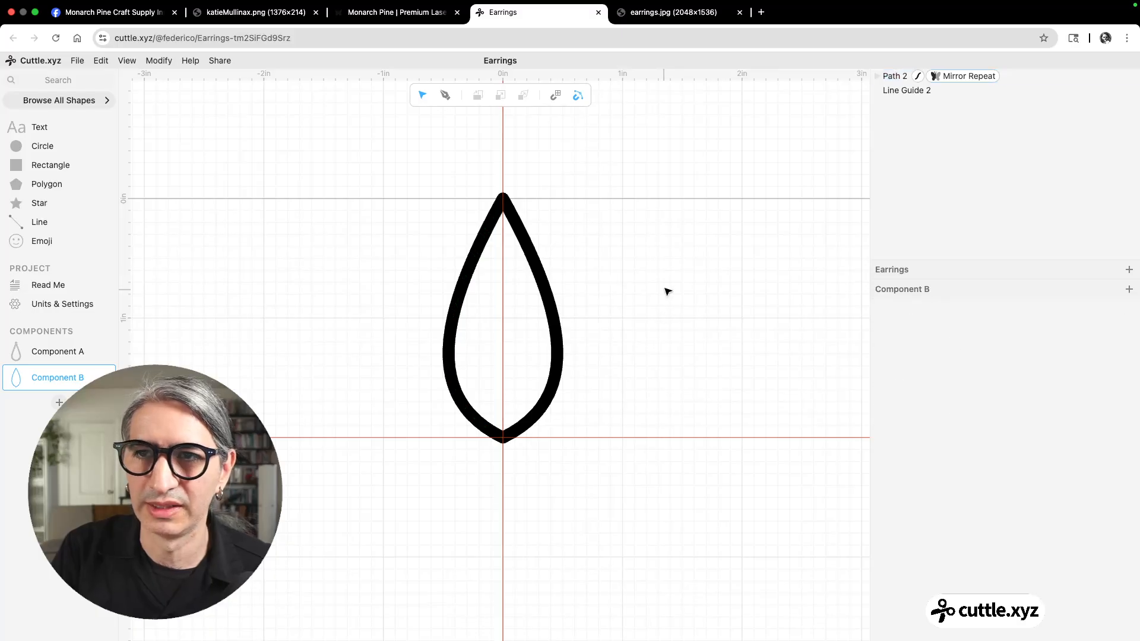
# Apply a Flatten modifier to the thick teardrop outline and enable its strokeResult option
pyautogui.scroll(1, 659, 297)
pyautogui.moveTo(386, 173); pyautogui.dragTo(632, 446)
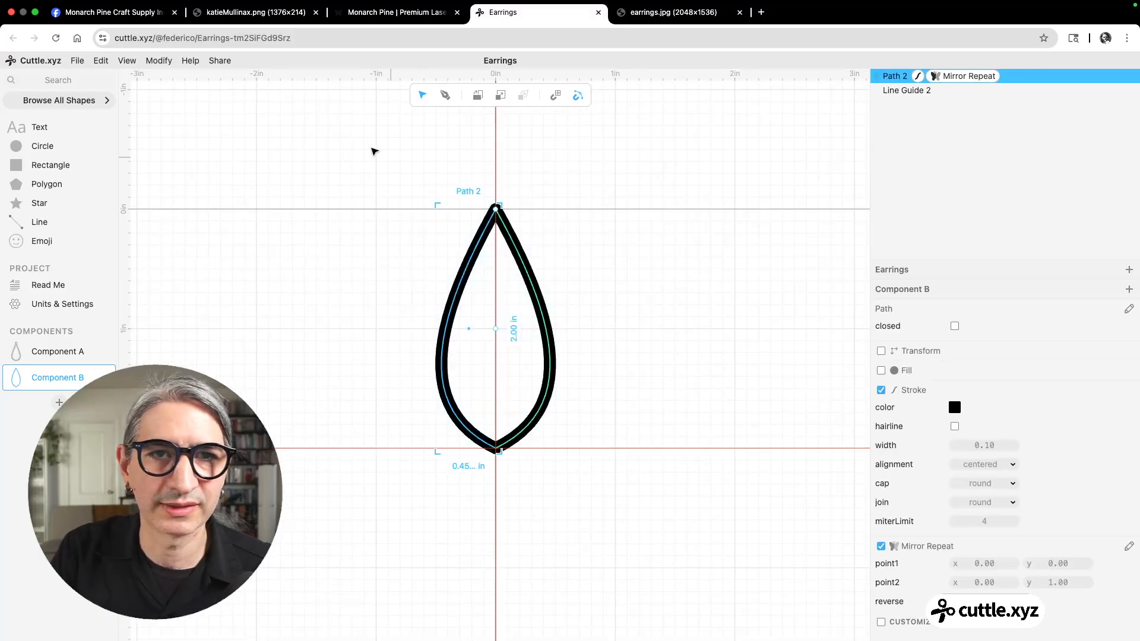
pyautogui.click(159, 60)
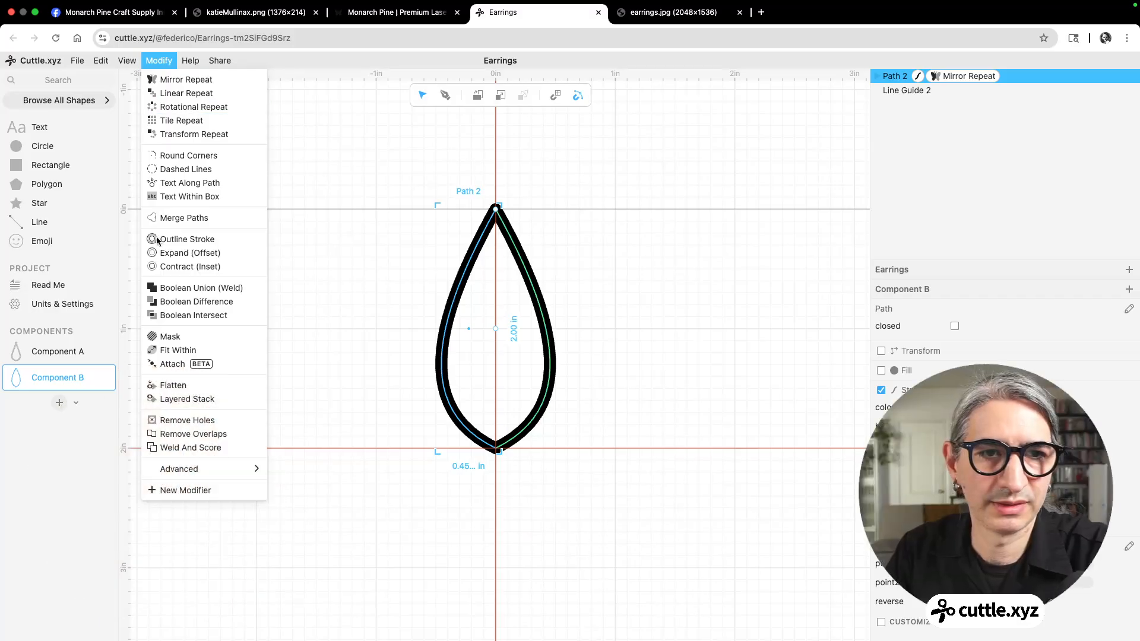
pyautogui.click(173, 386)
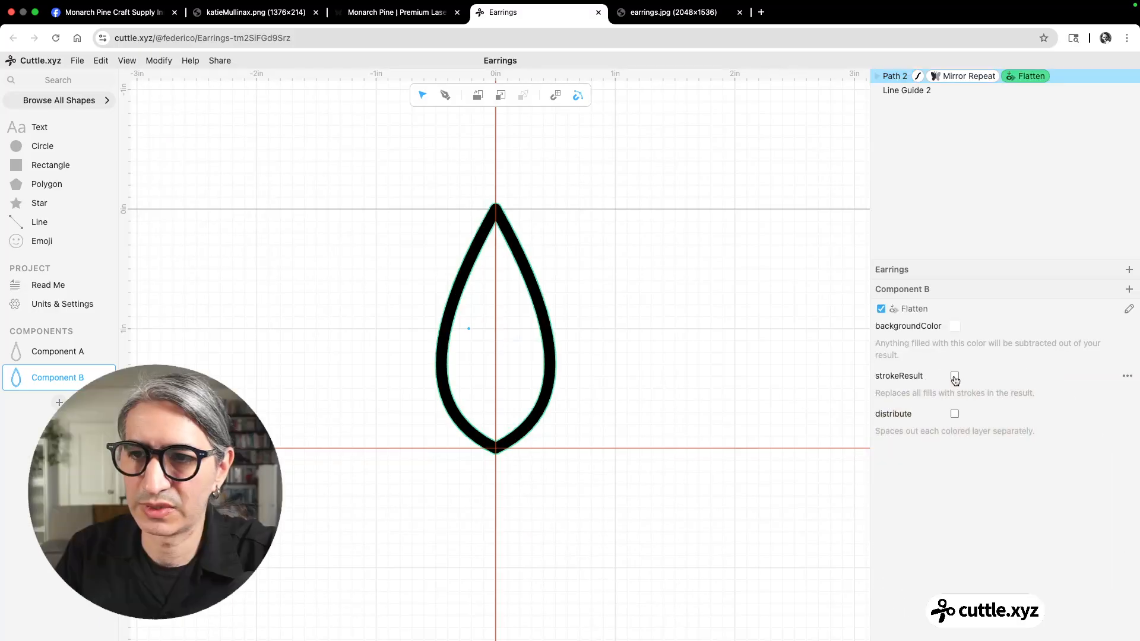
pyautogui.click(954, 375)
pyautogui.click(597, 353)
# Apply the advanced Add Hole modifier to the flattened teardrop path
pyautogui.scroll(5, 599, 354)
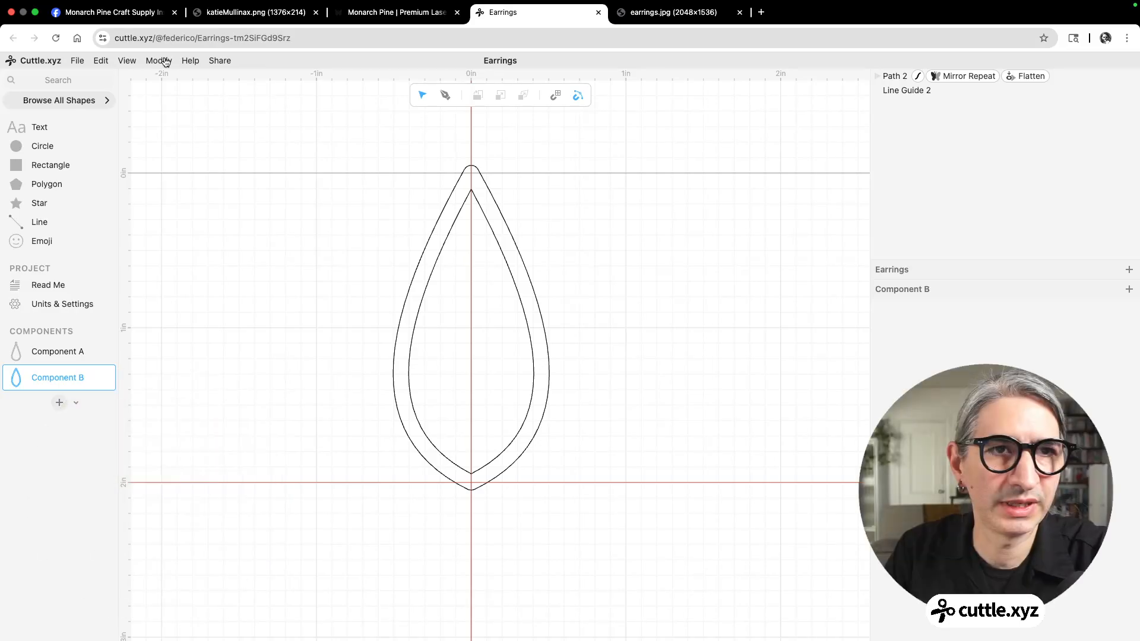
pyautogui.click(161, 61)
pyautogui.click(318, 350)
pyautogui.moveTo(384, 216); pyautogui.dragTo(478, 326)
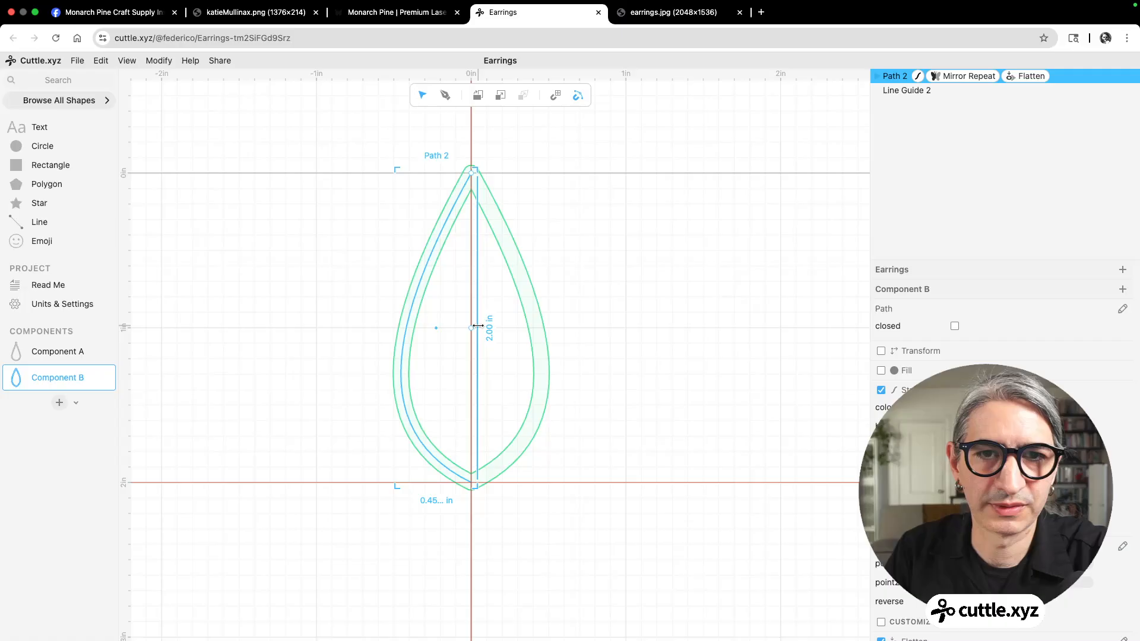
pyautogui.click(161, 61)
pyautogui.moveTo(223, 467)
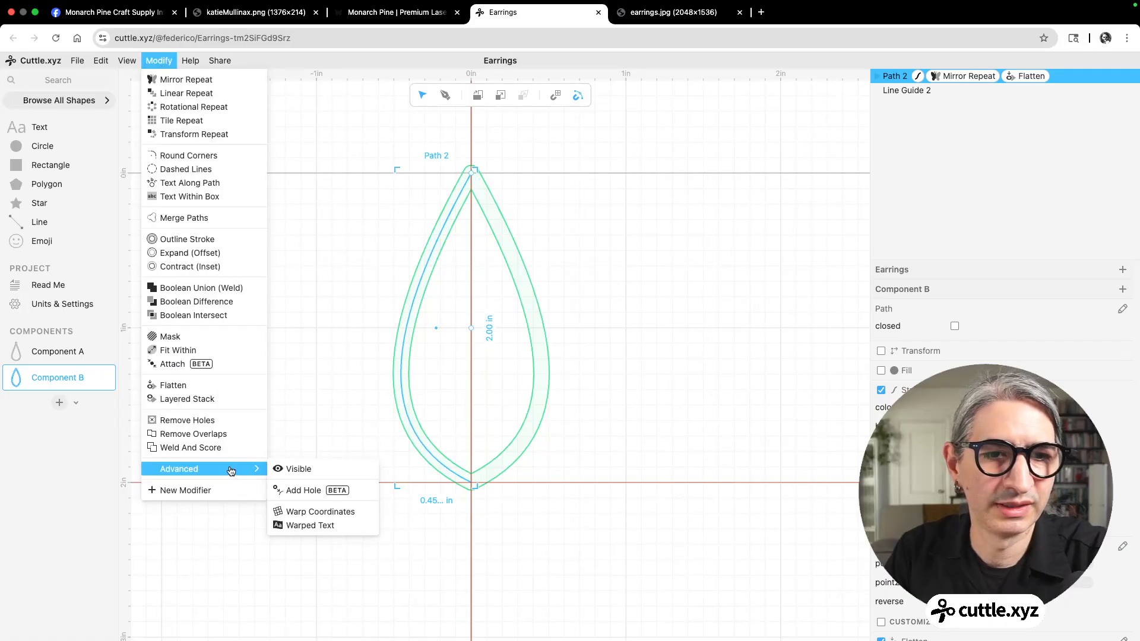
pyautogui.click(309, 487)
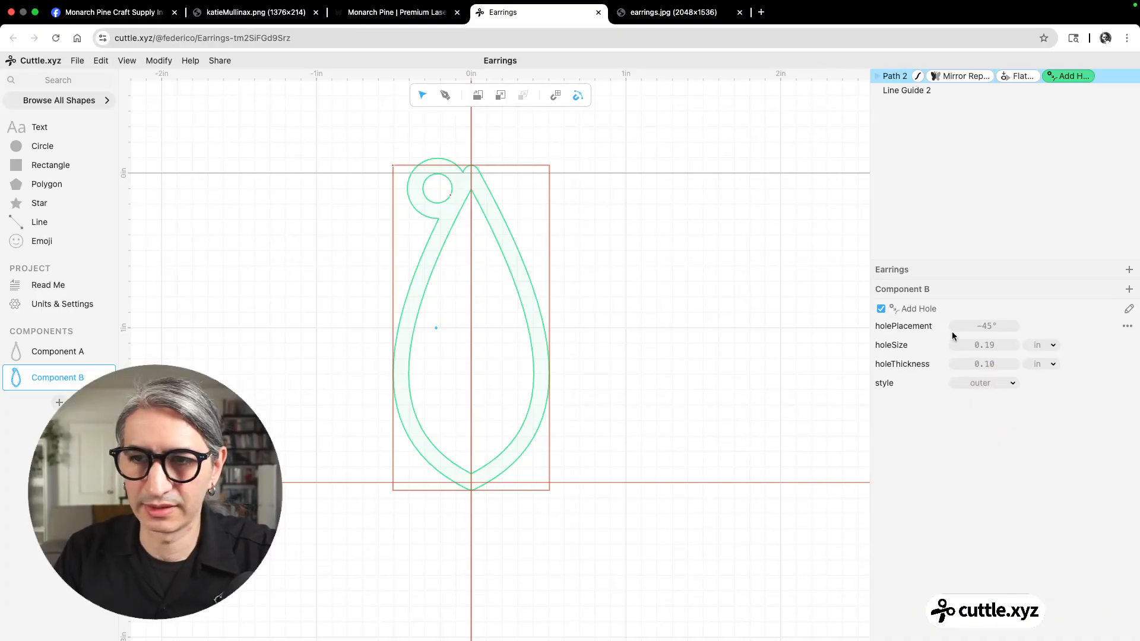
# Set the Add Hole modifier's holePlacement to 0°, and both holeSize and holeThickness to 0.065 in
pyautogui.click(988, 326)
pyautogui.write('0')
pyautogui.click(984, 345)
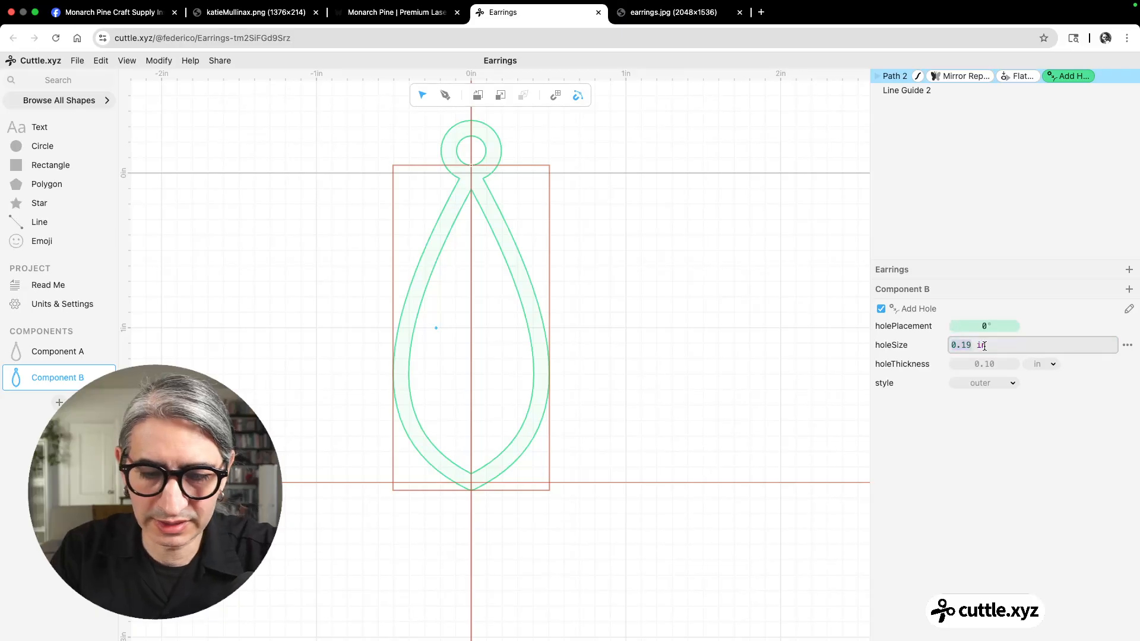
pyautogui.write('065')
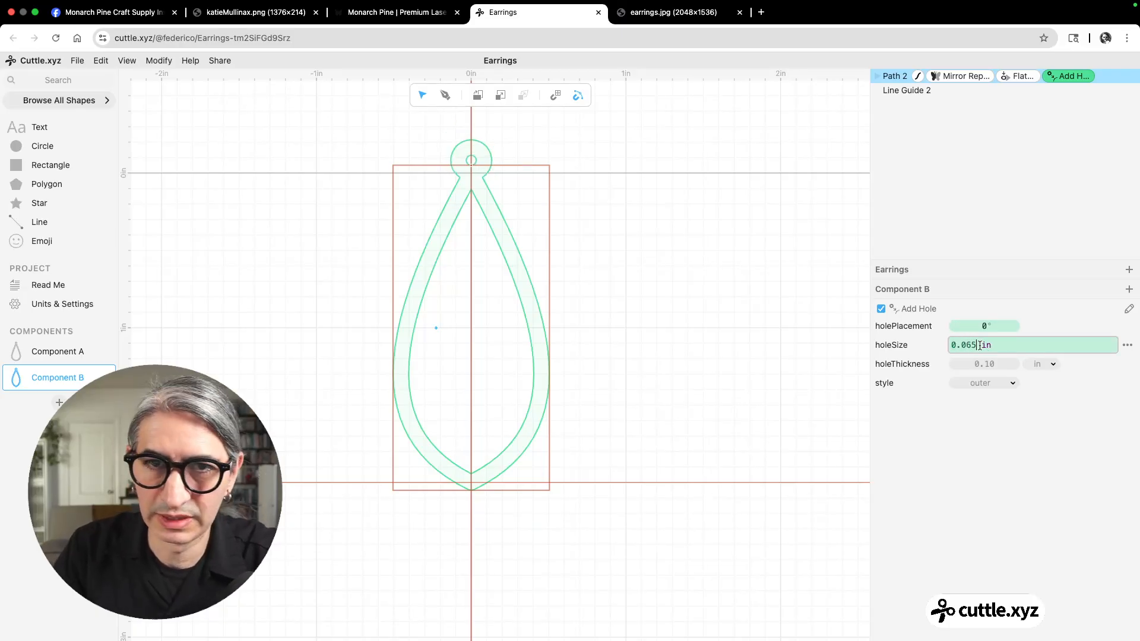
pyautogui.write('0.065')
pyautogui.click(732, 426)
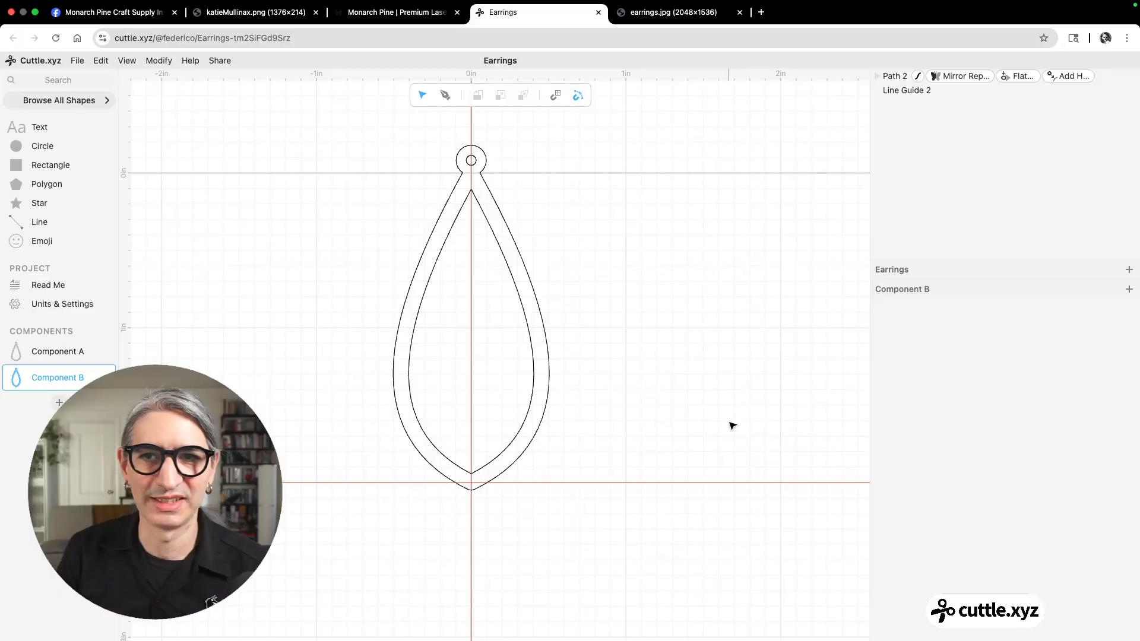
# Create Component C and insert an Emoji shape into it
pyautogui.click(55, 404)
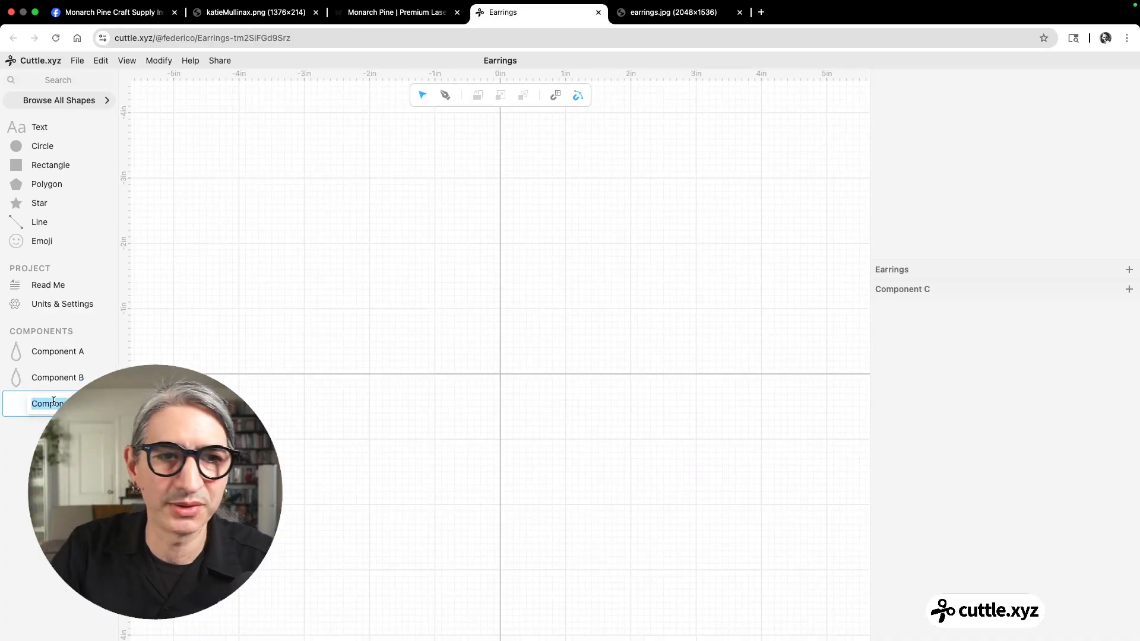
pyautogui.scroll(1, 515, 364)
pyautogui.moveTo(520, 365); pyautogui.dragTo(496, 304)
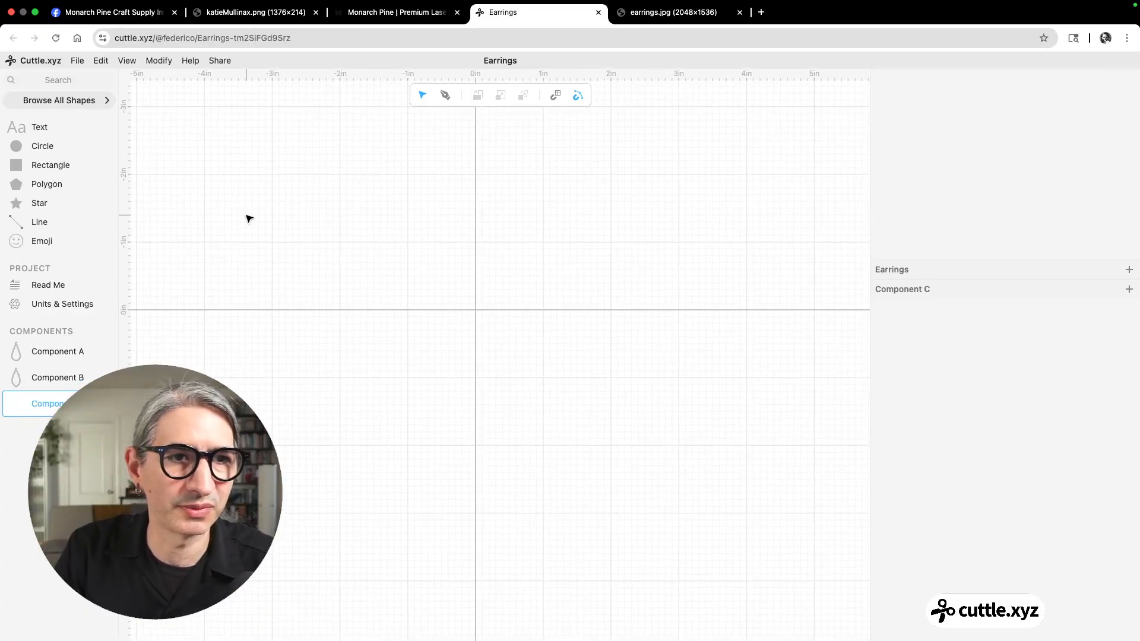
pyautogui.click(16, 241)
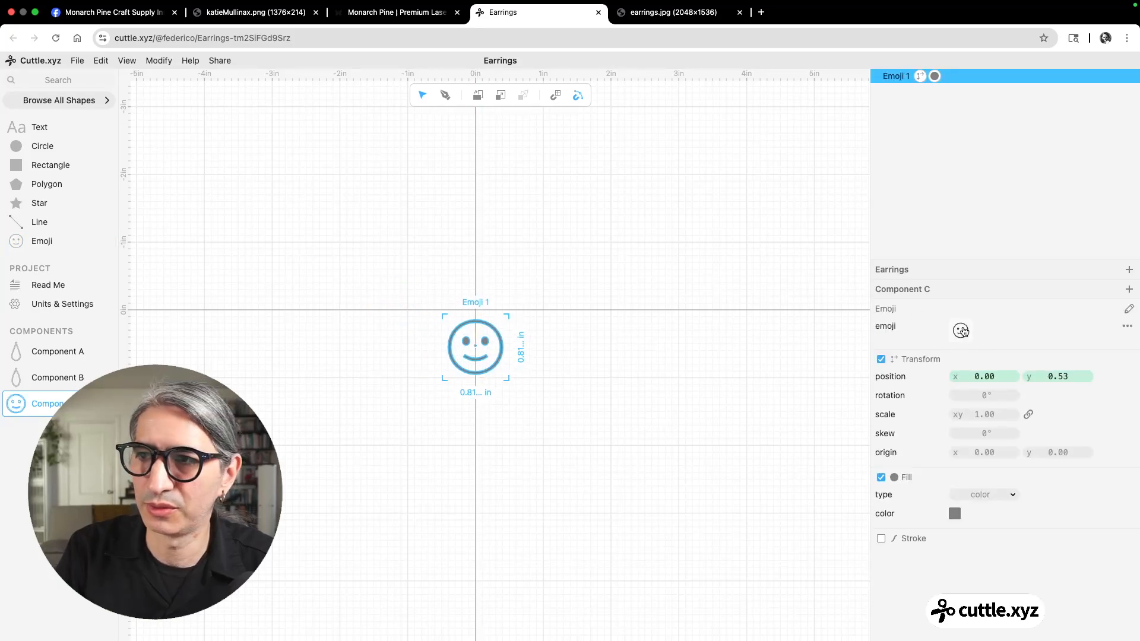
# Search the emoji library for "drop" and replace the smiley with a solid Noun Project drop symbol
pyautogui.click(961, 331)
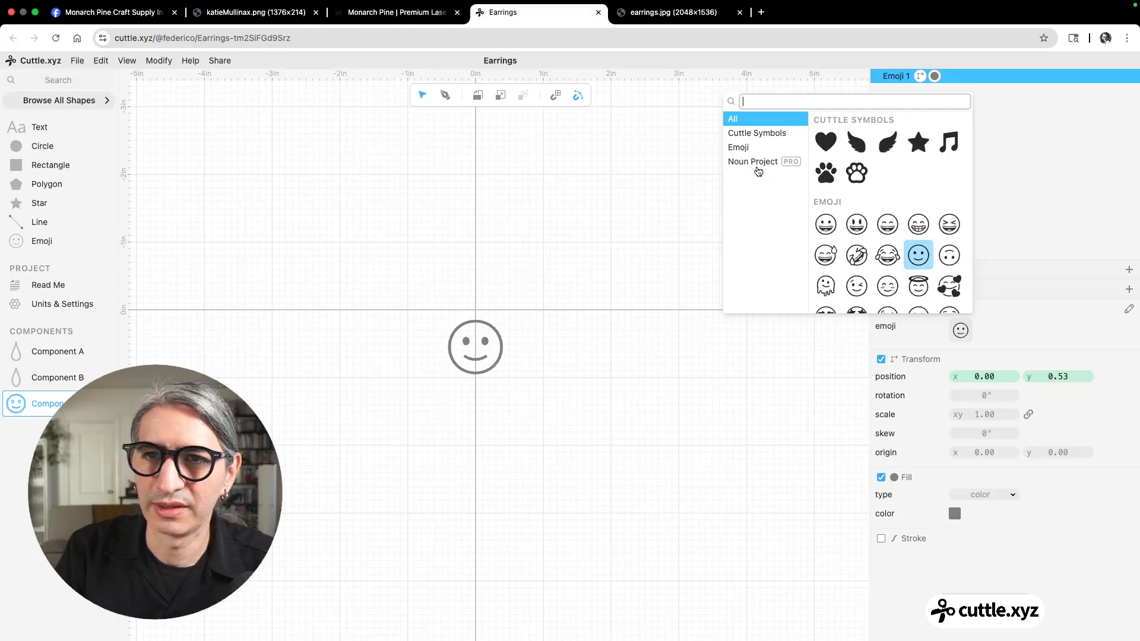
pyautogui.click(757, 168)
pyautogui.click(765, 104)
pyautogui.write('drop')
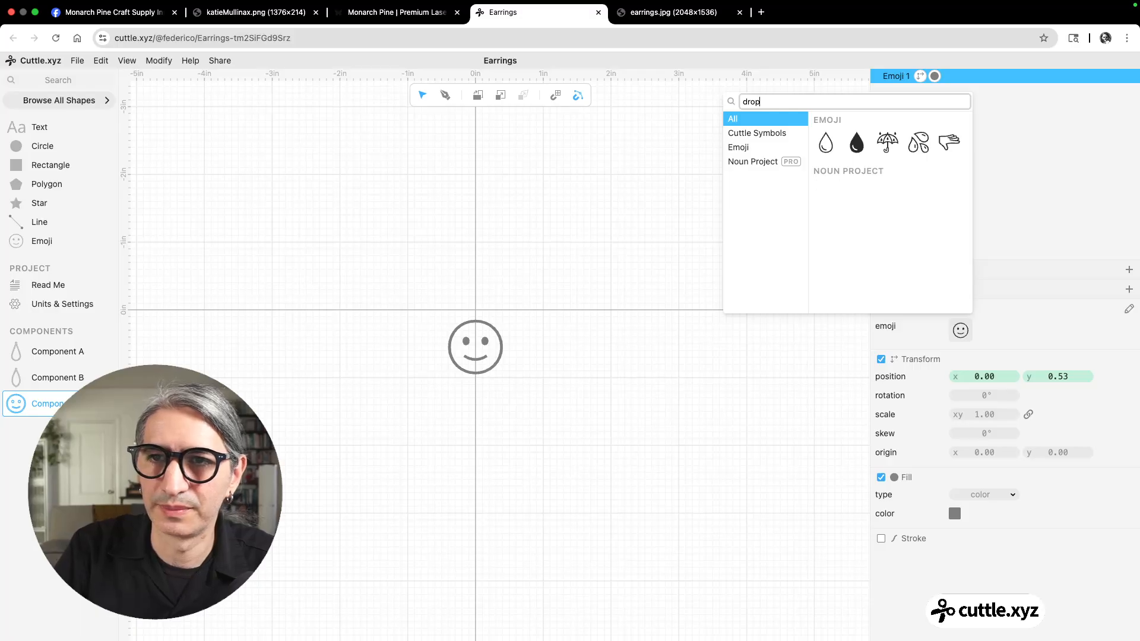
pyautogui.scroll(-1, 855, 251)
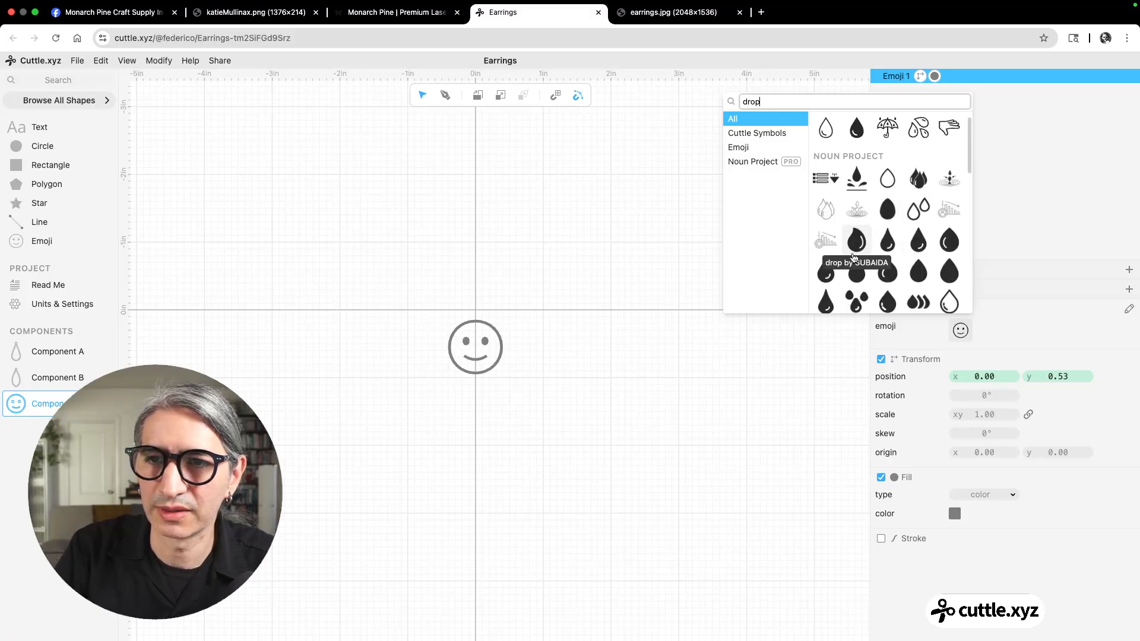
pyautogui.click(859, 273)
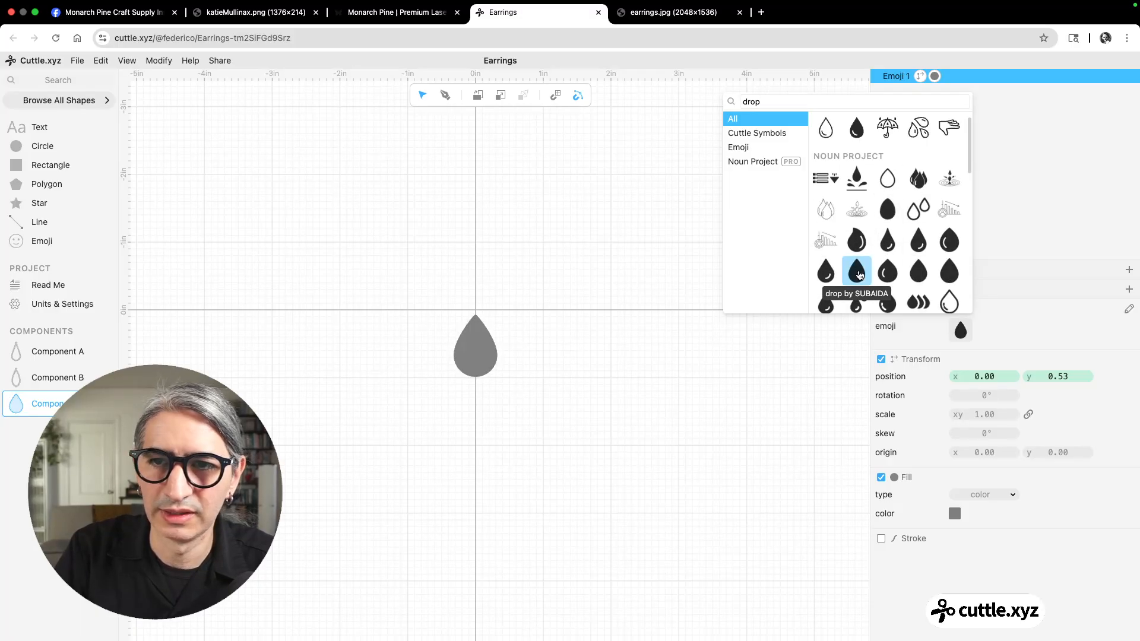
pyautogui.click(505, 460)
# Add a horizontal line guide to Component C with its origin at y 2
pyautogui.scroll(3, 507, 424)
pyautogui.moveTo(396, 250); pyautogui.dragTo(478, 365)
pyautogui.moveTo(443, 72); pyautogui.dragTo(465, 445)
pyautogui.click(1057, 326)
pyautogui.write('2')
pyautogui.click(785, 400)
# Enlarge the drop emoji to a height of 2 in and center it at x 0.00 between the horizontal axis and the line guide
pyautogui.click(481, 329)
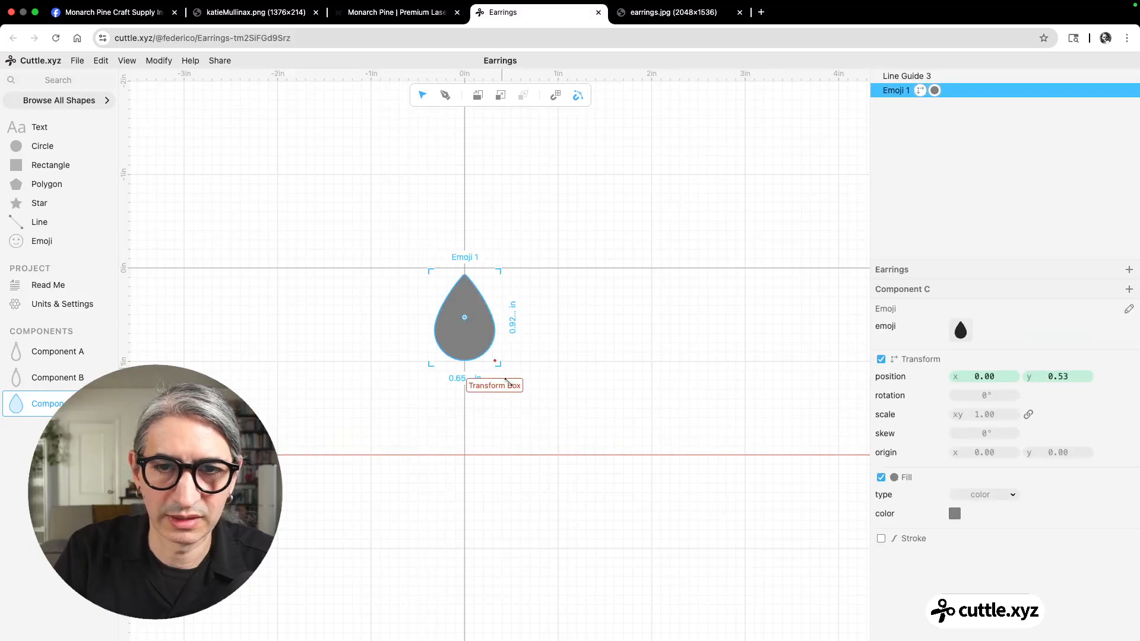
pyautogui.moveTo(501, 367); pyautogui.dragTo(582, 455)
pyautogui.moveTo(514, 316); pyautogui.dragTo(486, 313)
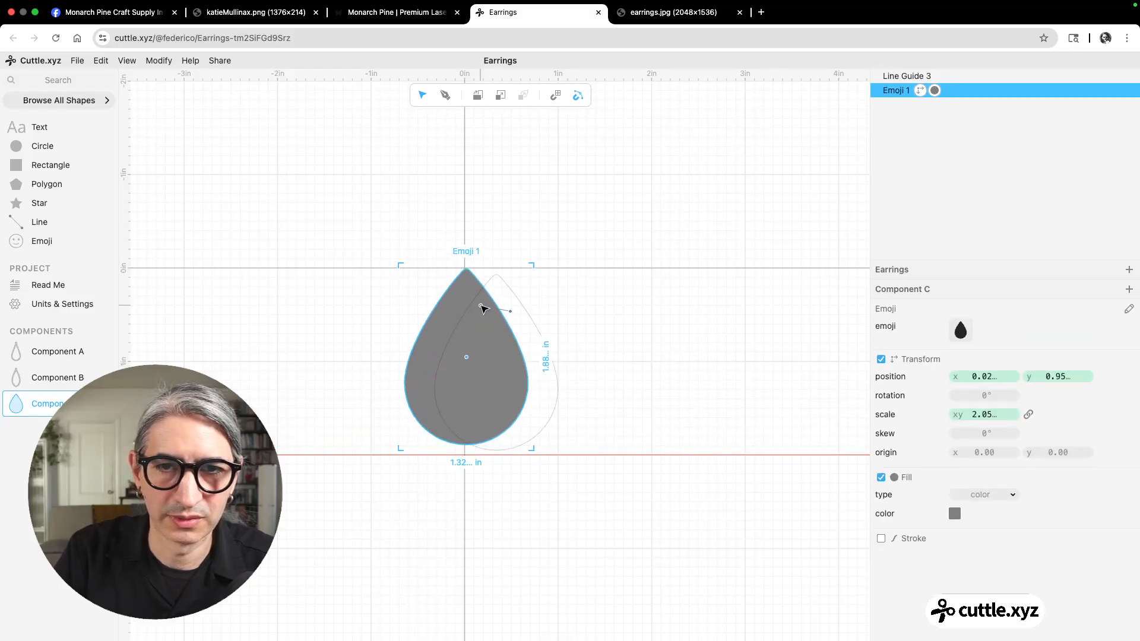
pyautogui.moveTo(532, 448); pyautogui.dragTo(538, 459)
pyautogui.moveTo(470, 365); pyautogui.dragTo(464, 363)
pyautogui.click(553, 366)
pyautogui.write('2')
pyautogui.press('Return')
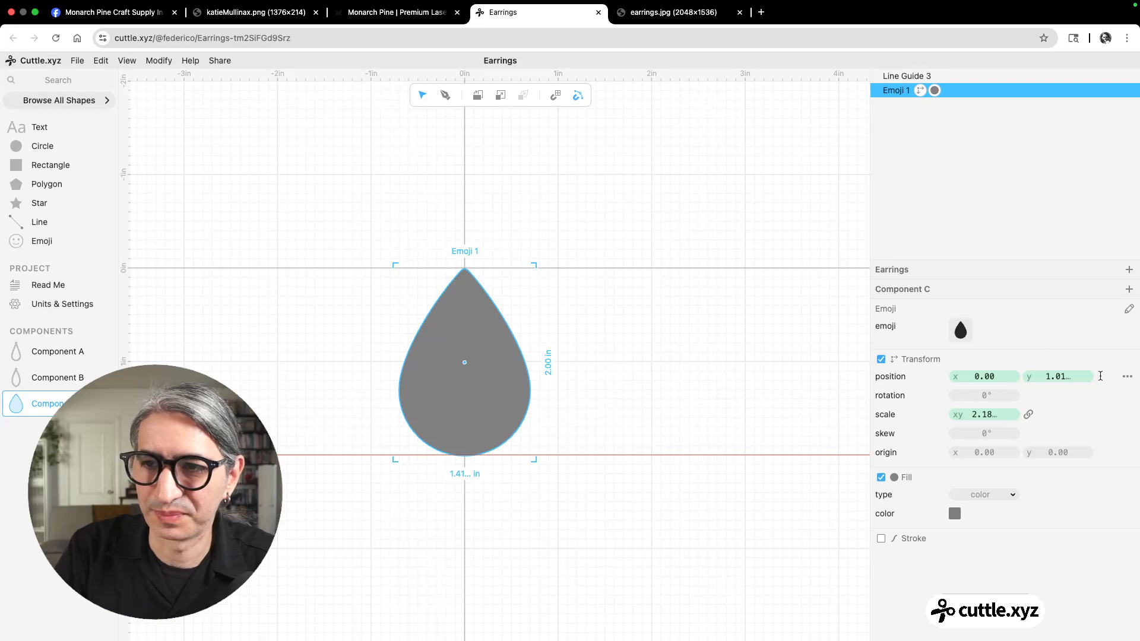
# Apply the Add Hole modifier to the drop emoji with a hole placement of 0°
pyautogui.click(750, 404)
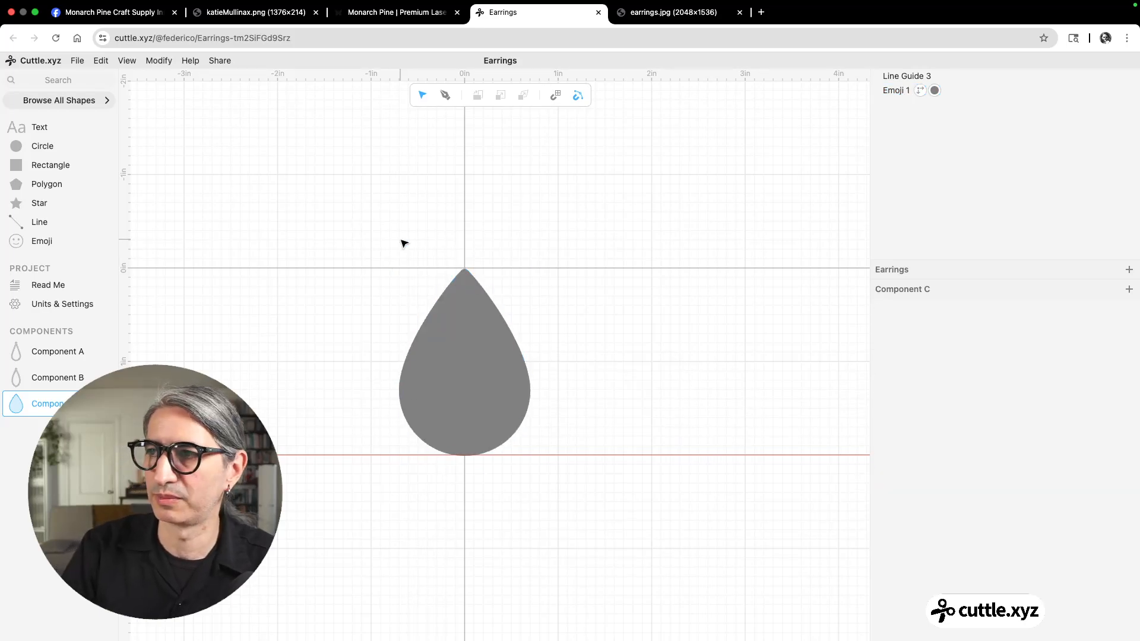
pyautogui.moveTo(409, 226); pyautogui.dragTo(535, 357)
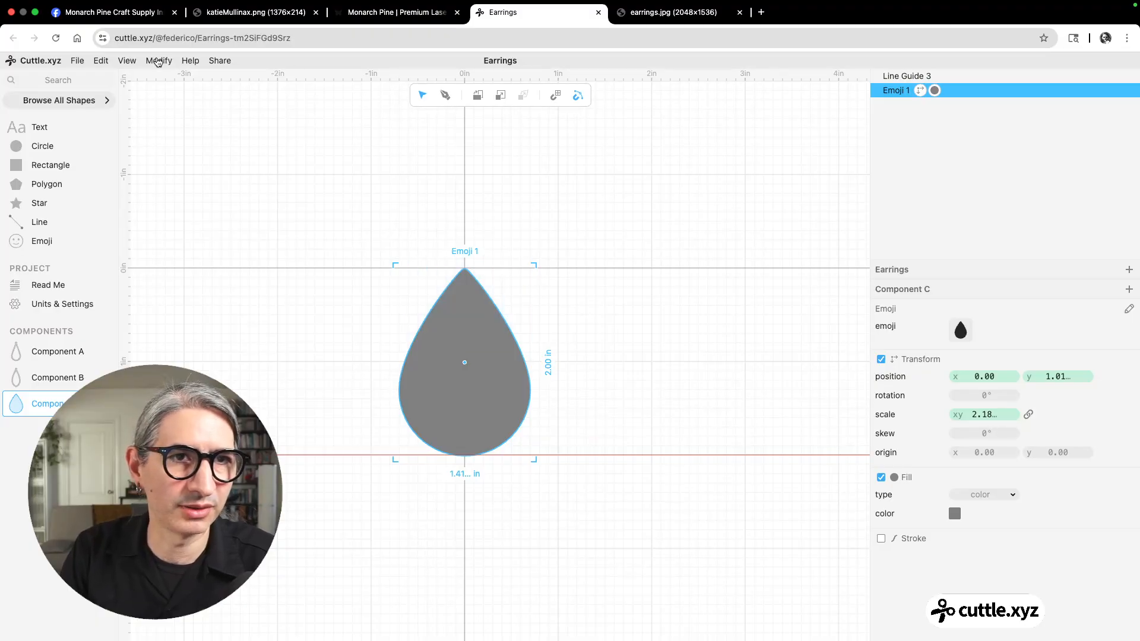
pyautogui.click(158, 62)
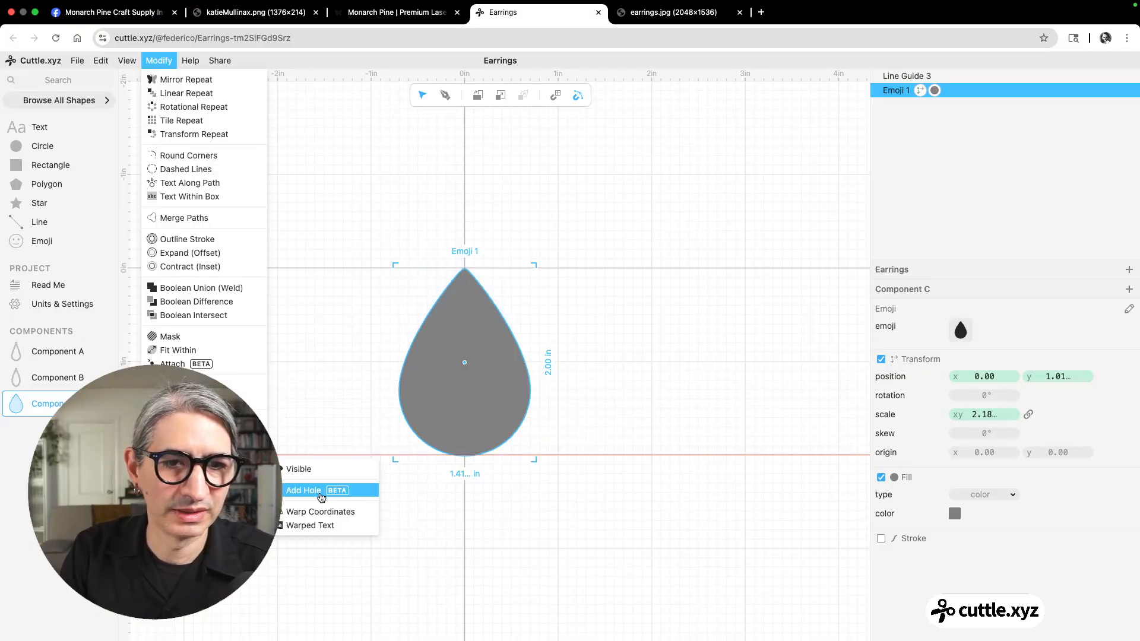
pyautogui.click(321, 493)
pyautogui.moveTo(981, 325); pyautogui.dragTo(1050, 316)
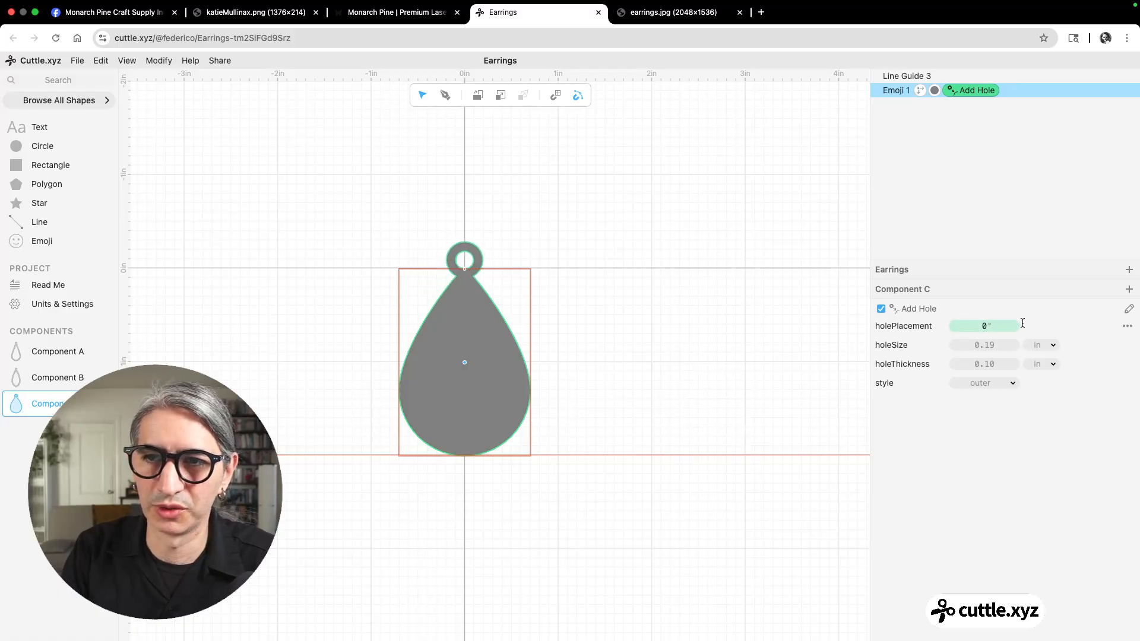
pyautogui.click(498, 377)
pyautogui.click(640, 342)
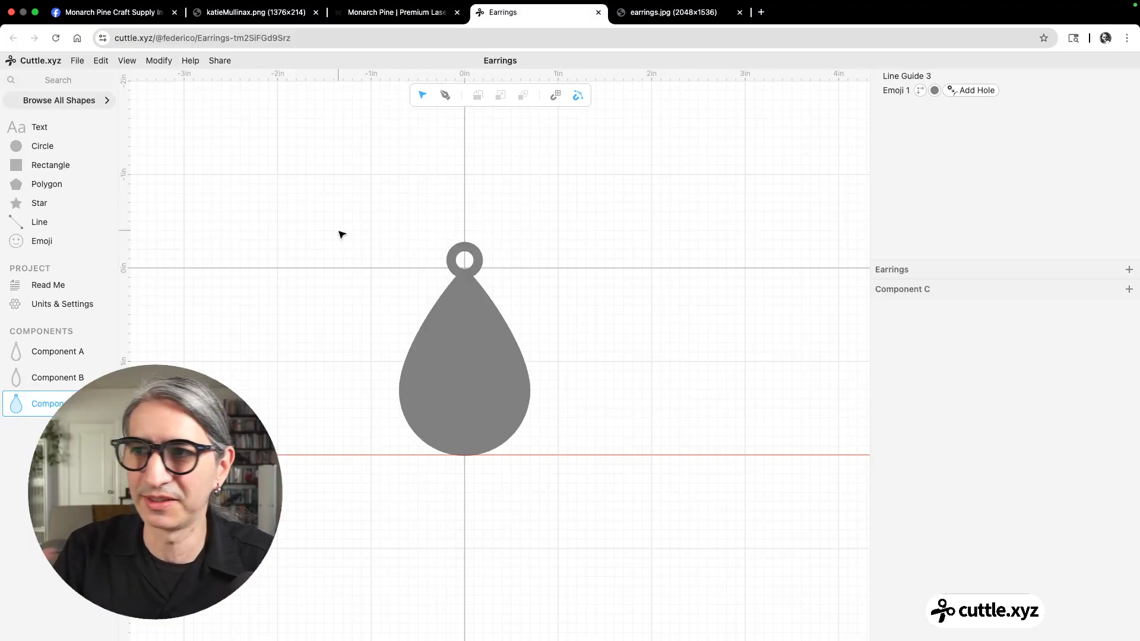
# Delete the drop emoji from Component C, keeping the horizontal line guide
pyautogui.moveTo(322, 206); pyautogui.dragTo(622, 460)
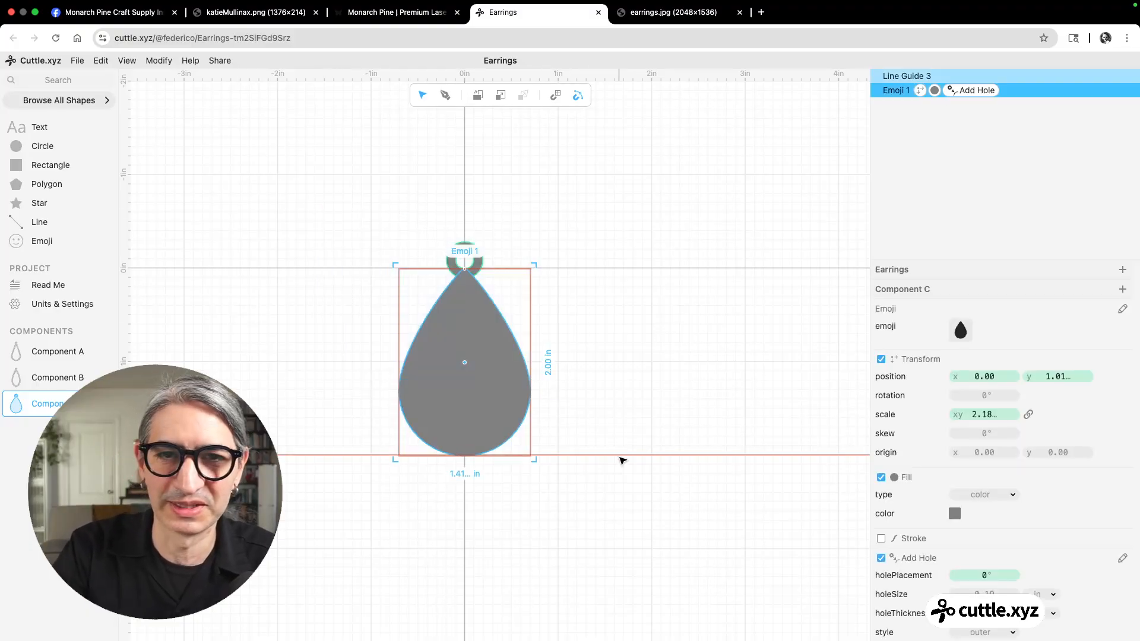
pyautogui.press('Delete')
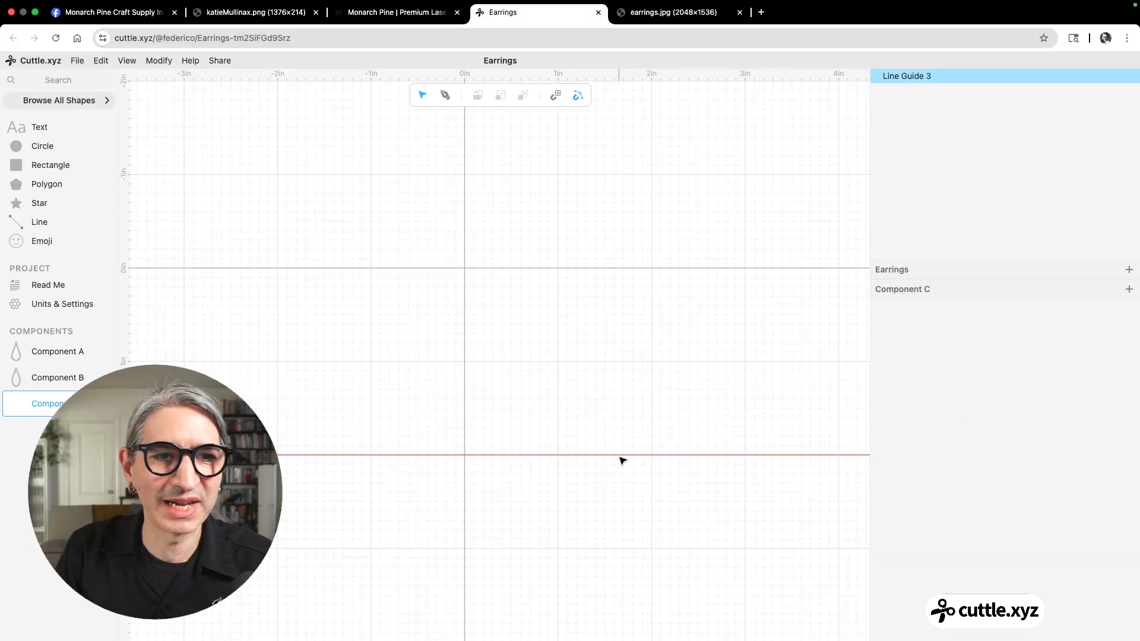
pyautogui.click(398, 335)
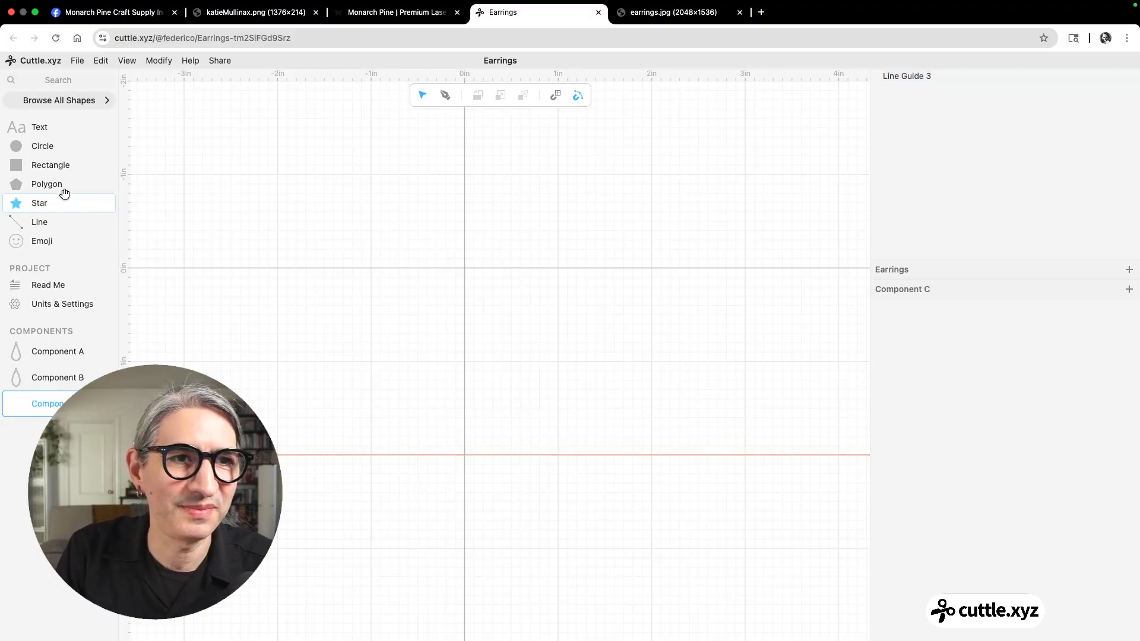
# Add a 1 in circle at x 0.00, y 1.50, resting on the line guide, and convert it to an editable path
pyautogui.moveTo(24, 146); pyautogui.dragTo(437, 268)
pyautogui.moveTo(439, 314); pyautogui.dragTo(468, 458)
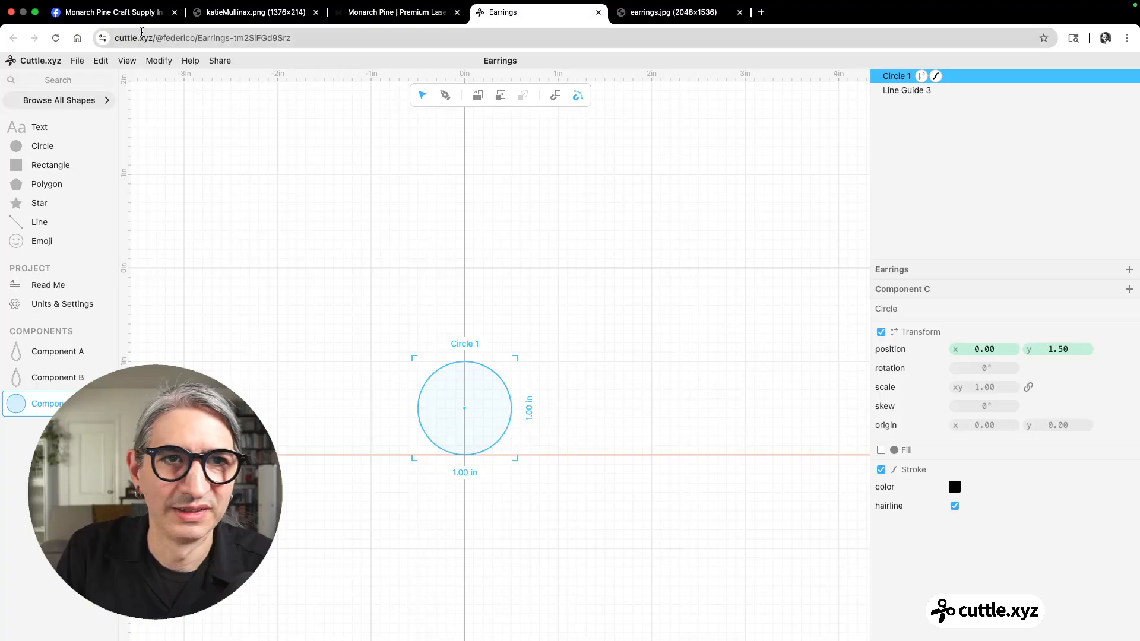
pyautogui.click(162, 61)
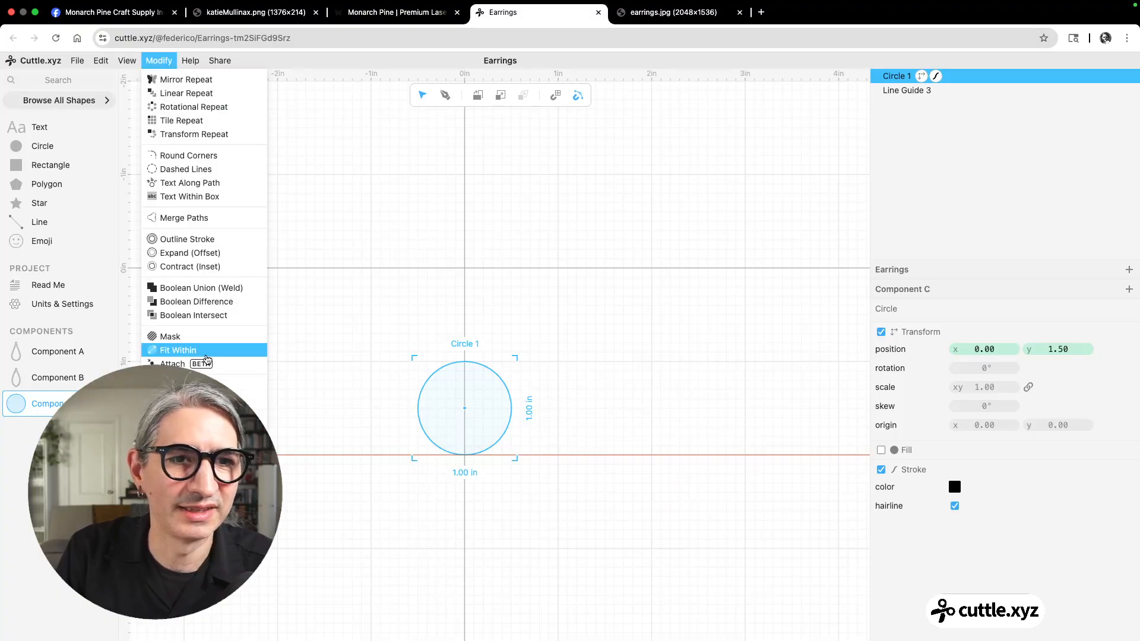
pyautogui.moveTo(102, 62)
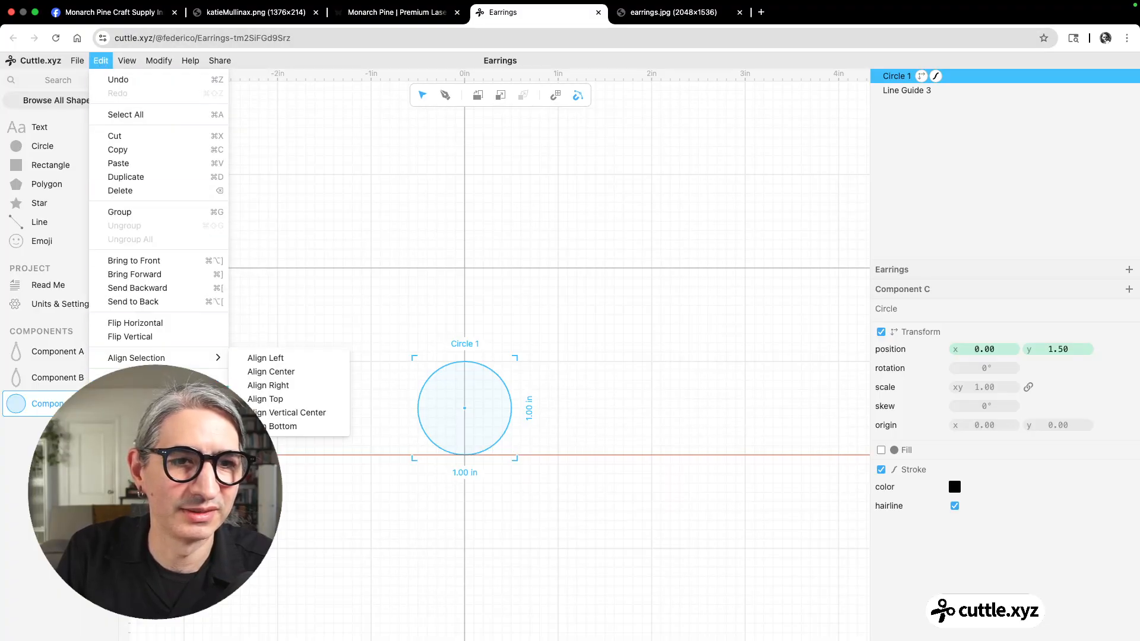
pyautogui.click(199, 390)
# Make the circle path's top anchor a sharp corner and move it up to the origin to form a teardrop
pyautogui.doubleClick(467, 364)
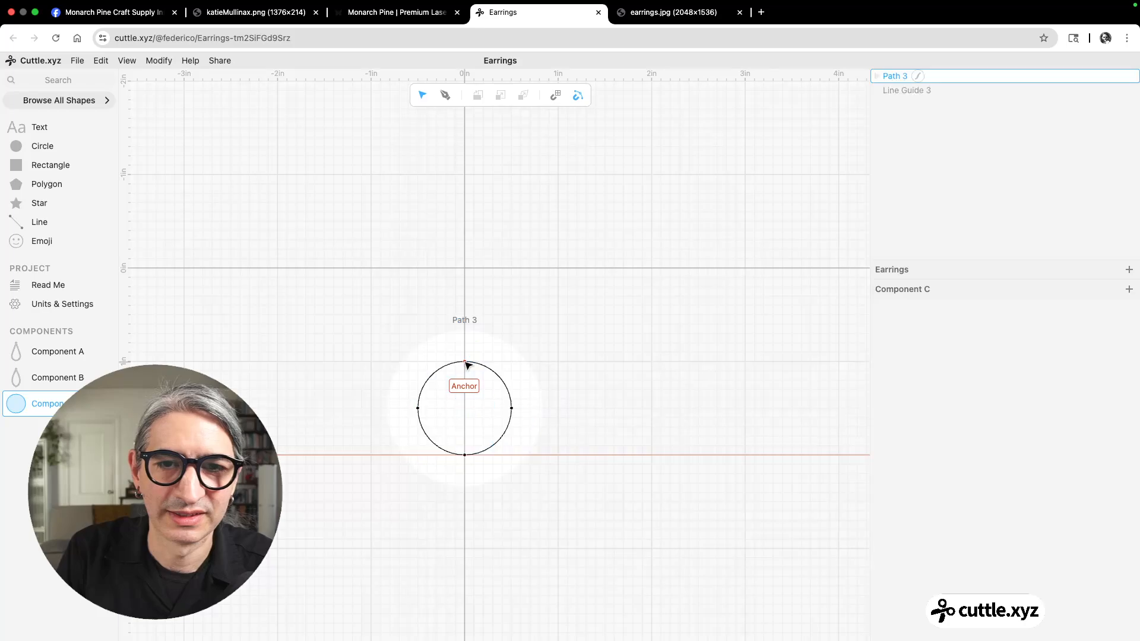
pyautogui.moveTo(469, 365); pyautogui.dragTo(464, 269)
pyautogui.press('Escape')
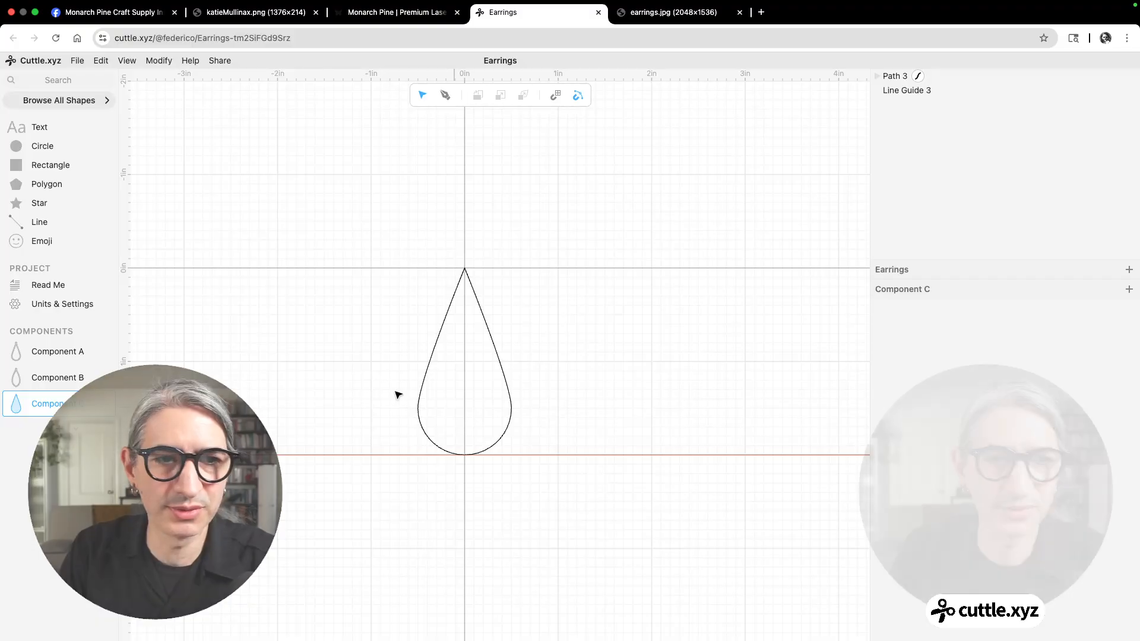
# Rename Component C as Drop
pyautogui.doubleClick(50, 402)
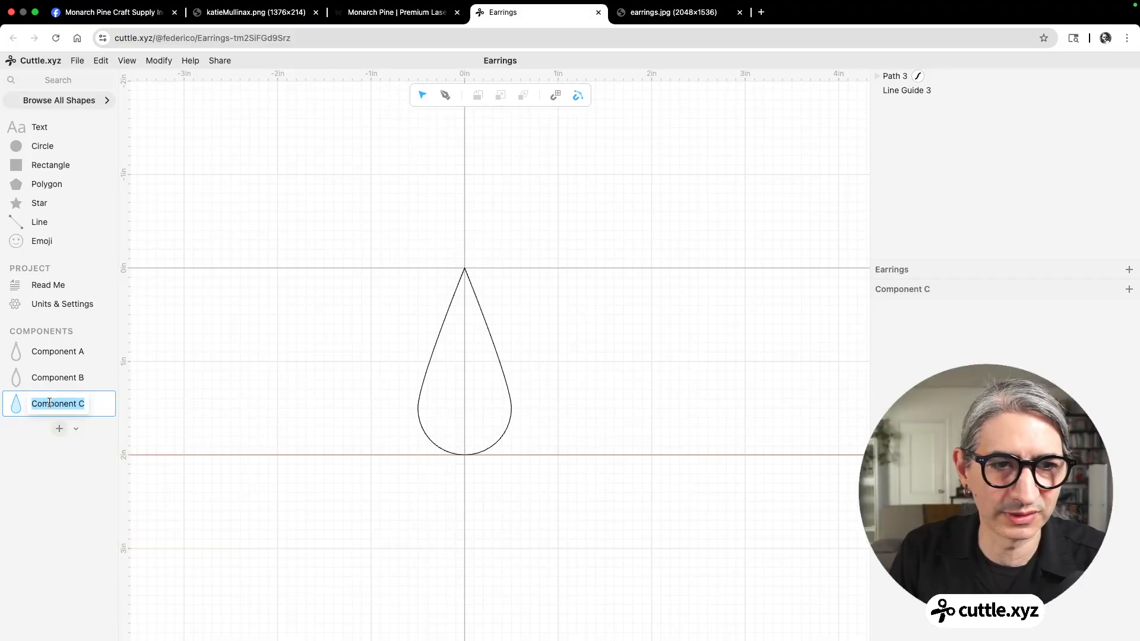
pyautogui.write('Drop')
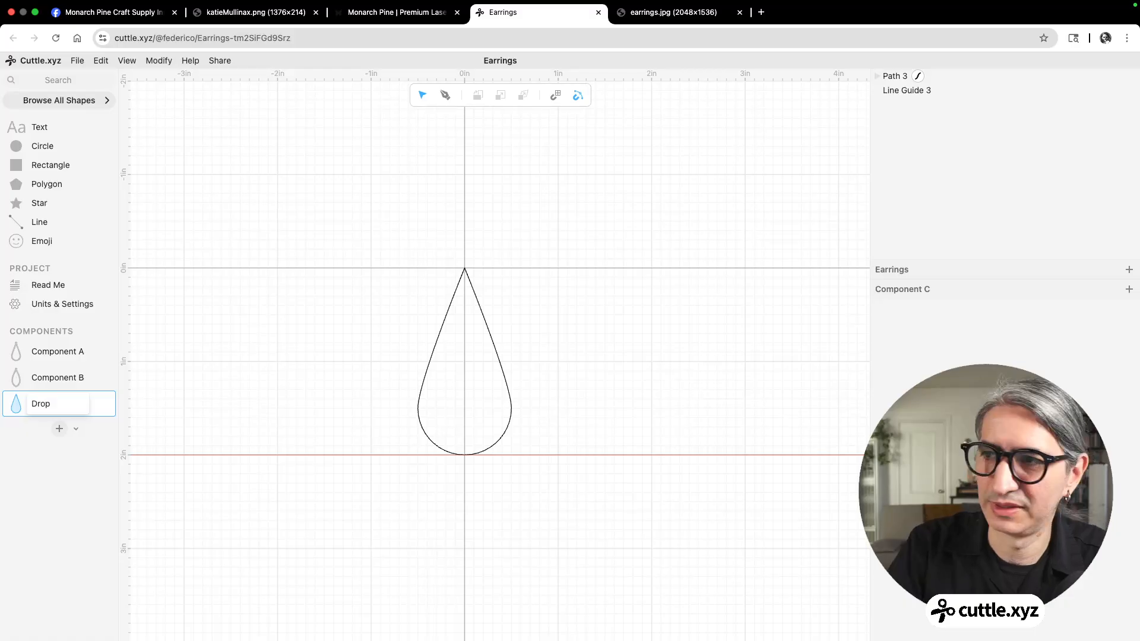
pyautogui.click(532, 320)
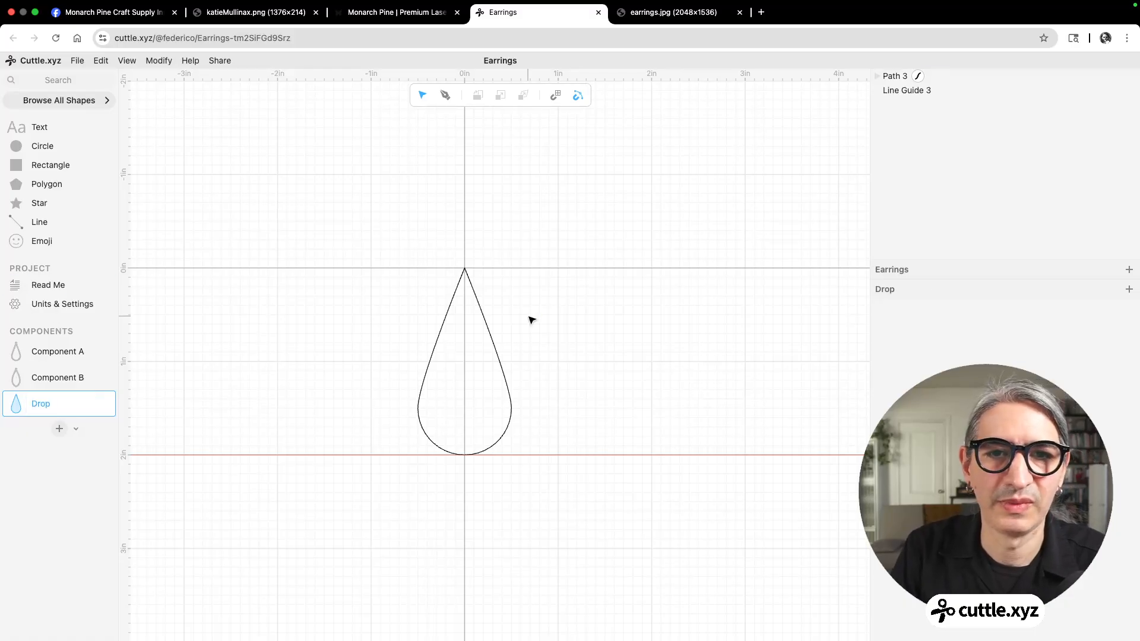
pyautogui.click(121, 456)
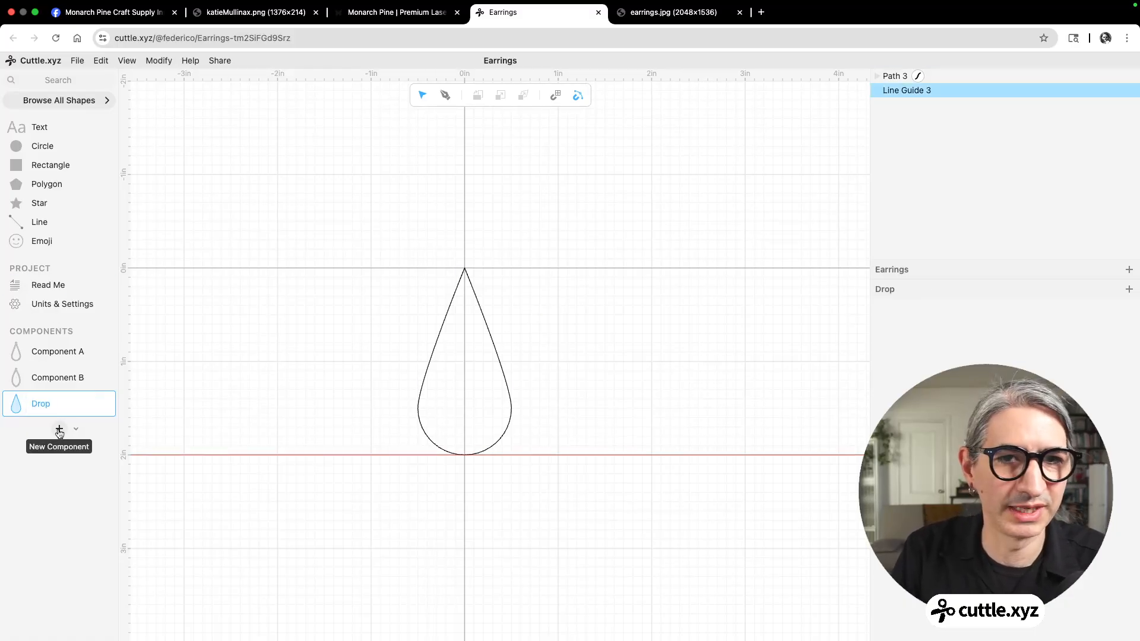
# Create a new component and place an instance of the Drop component in it at x 0.00, y 0.00
pyautogui.click(60, 431)
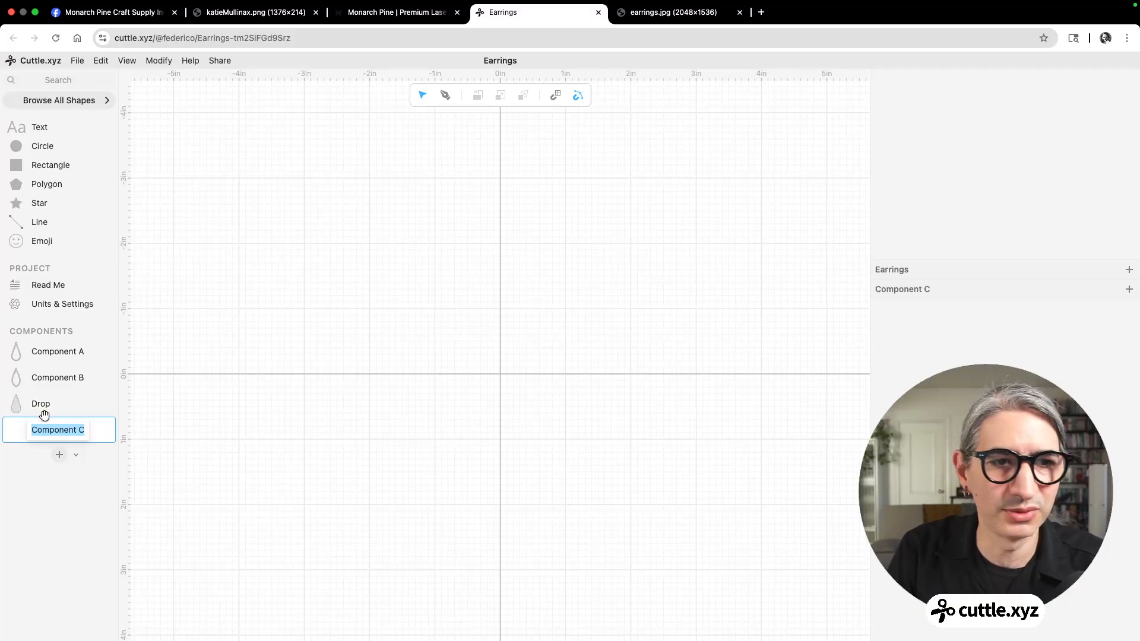
pyautogui.moveTo(41, 403); pyautogui.dragTo(499, 374)
pyautogui.scroll(3, 575, 494)
pyautogui.moveTo(553, 495); pyautogui.dragTo(601, 423)
pyautogui.scroll(2, 568, 403)
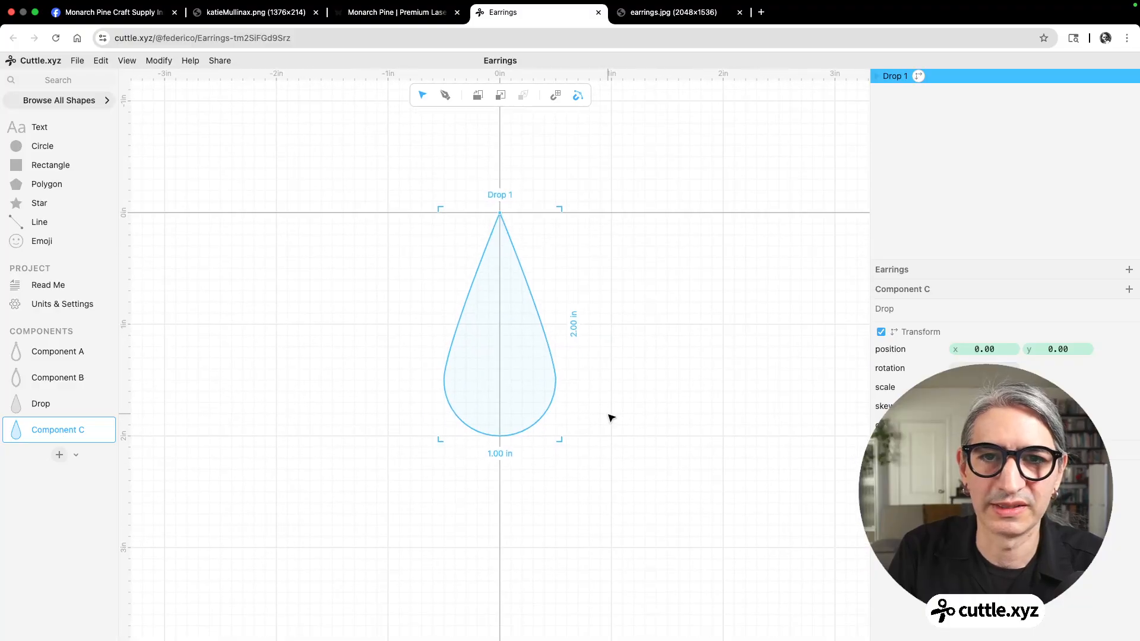
pyautogui.click(613, 391)
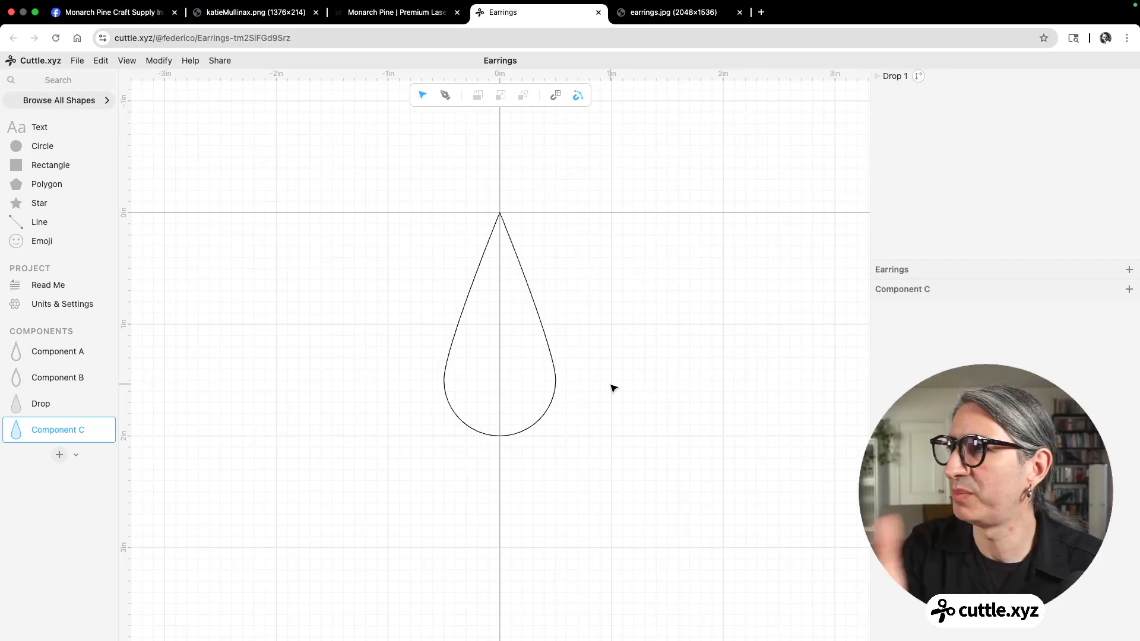
# Draw a diagonal line with the Pen tool from about x -0.46, y 0.12 to x 0.00, y 0.43, crossing the drop's upper left edge
pyautogui.scroll(1, 561, 364)
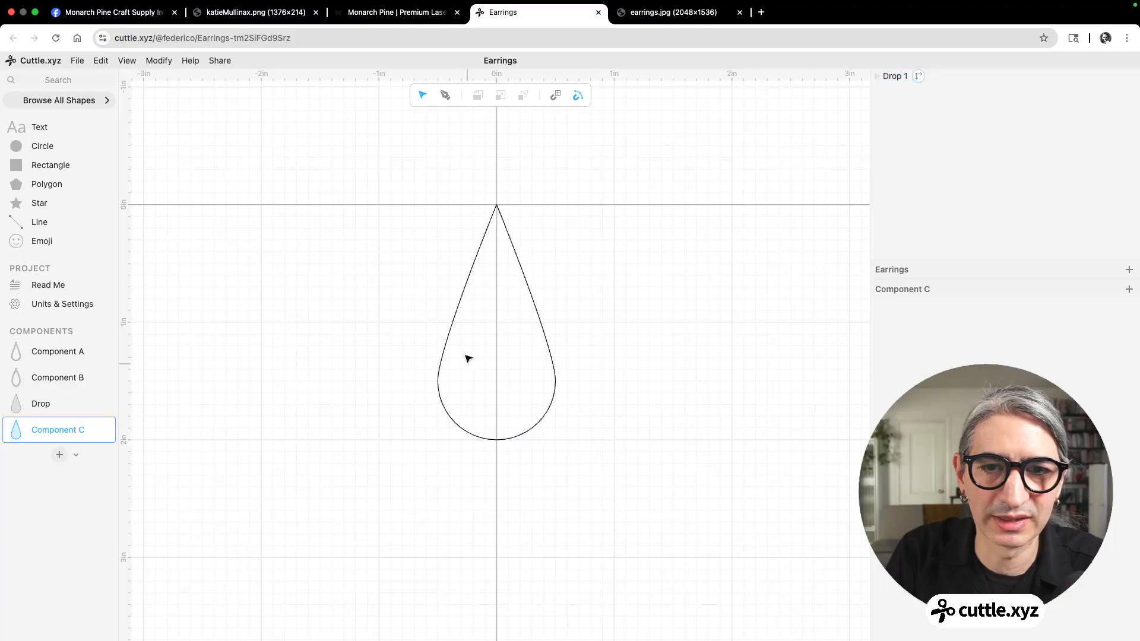
pyautogui.click(445, 97)
pyautogui.click(440, 220)
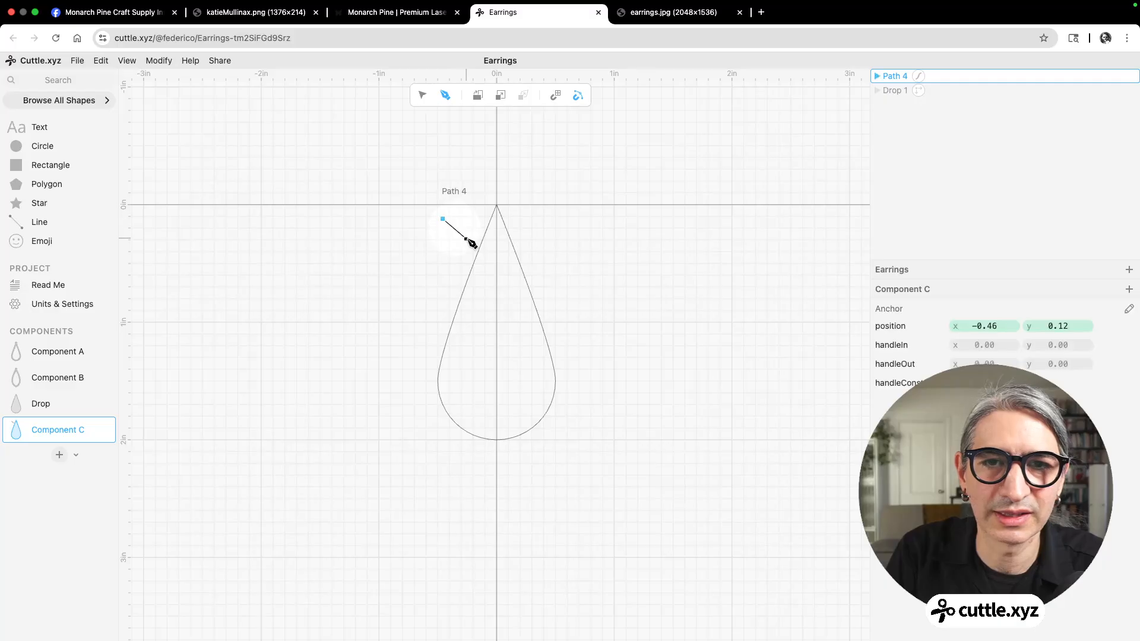
pyautogui.click(497, 256)
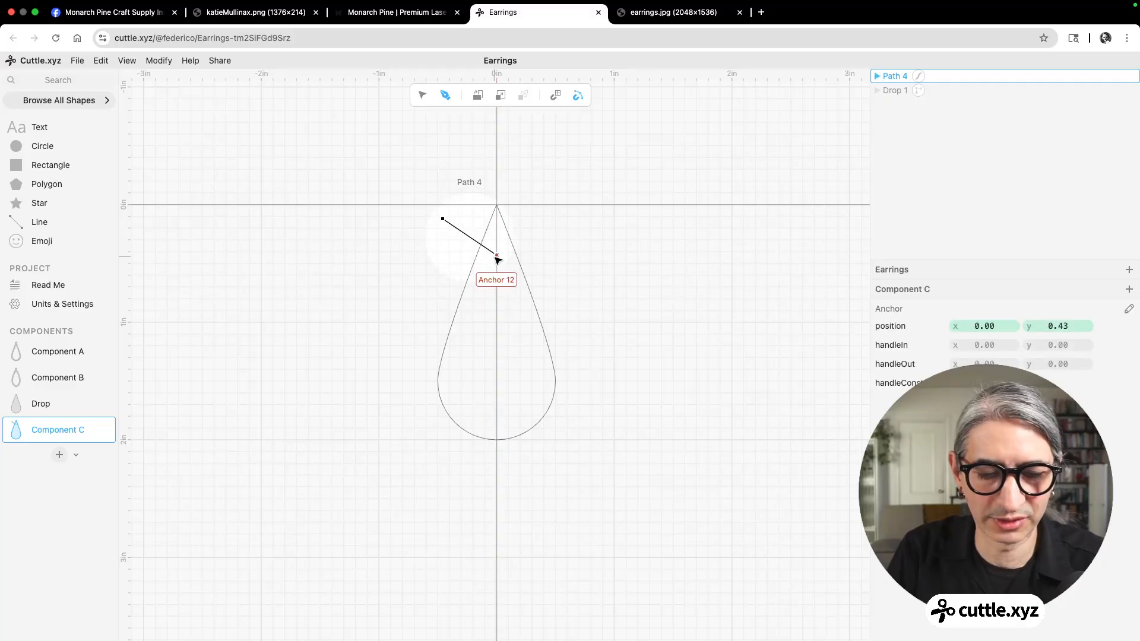
pyautogui.press('Escape')
pyautogui.press('Escape')
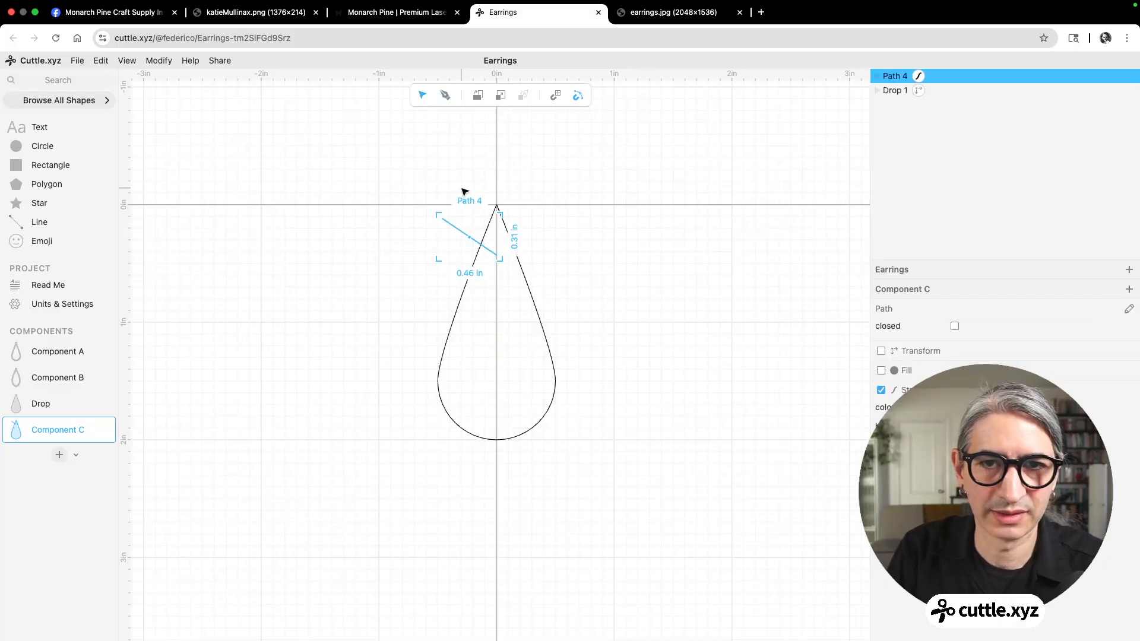
# Apply Mirror Repeat to the diagonal path across the vertical axis to form a V shape
pyautogui.click(460, 231)
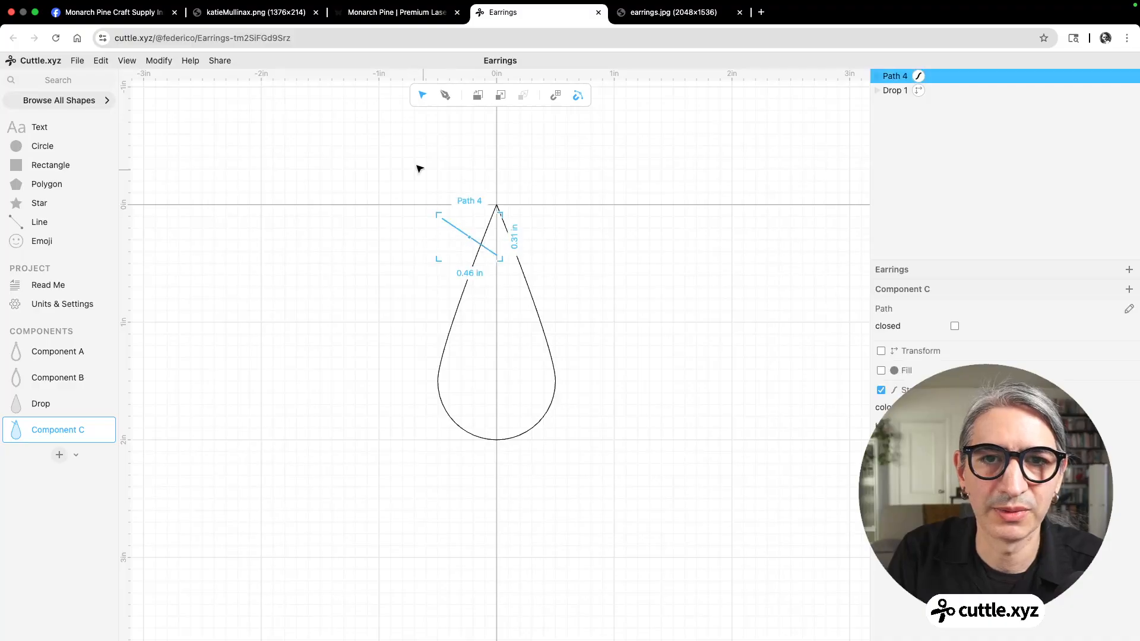
pyautogui.click(152, 61)
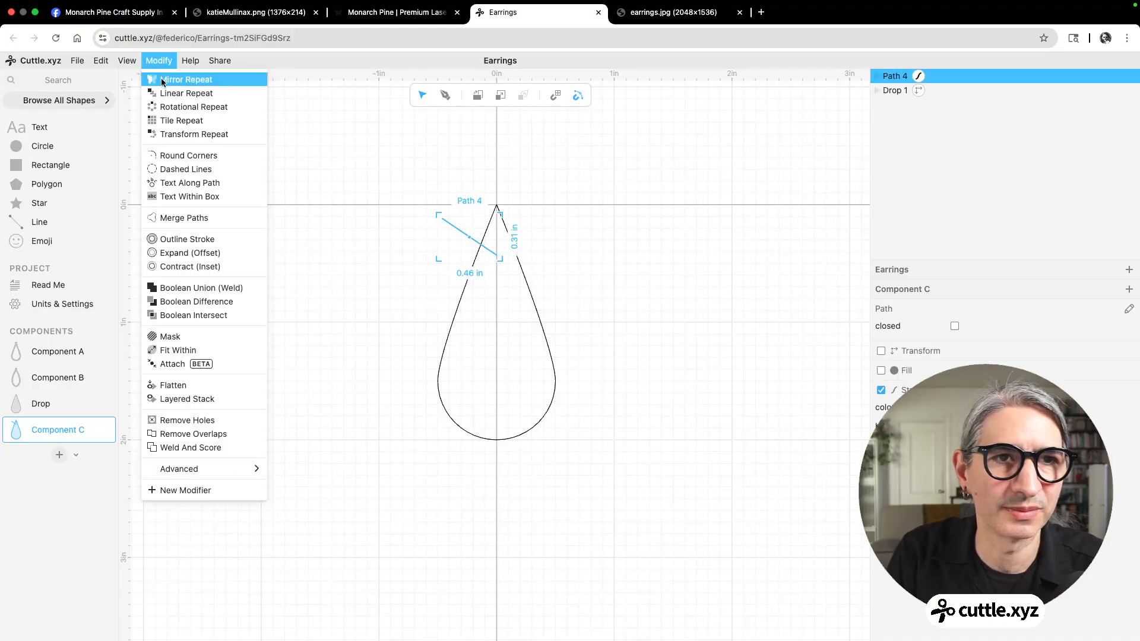
pyautogui.click(161, 79)
pyautogui.press('Escape')
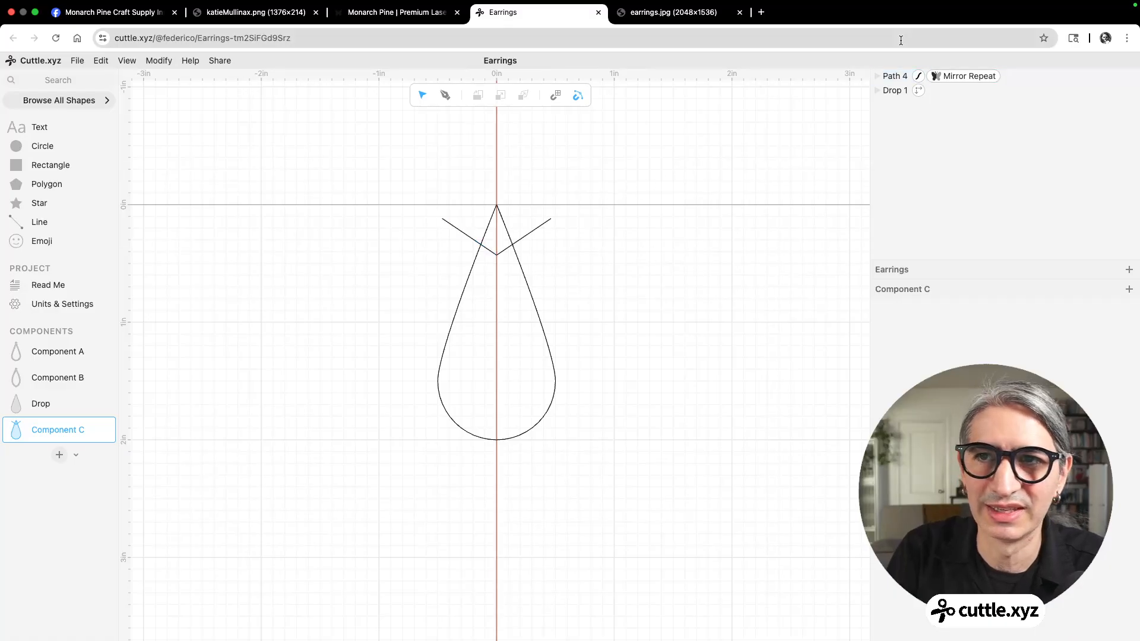
# Add a Linear Repeat modifier to the mirrored V path
pyautogui.click(889, 81)
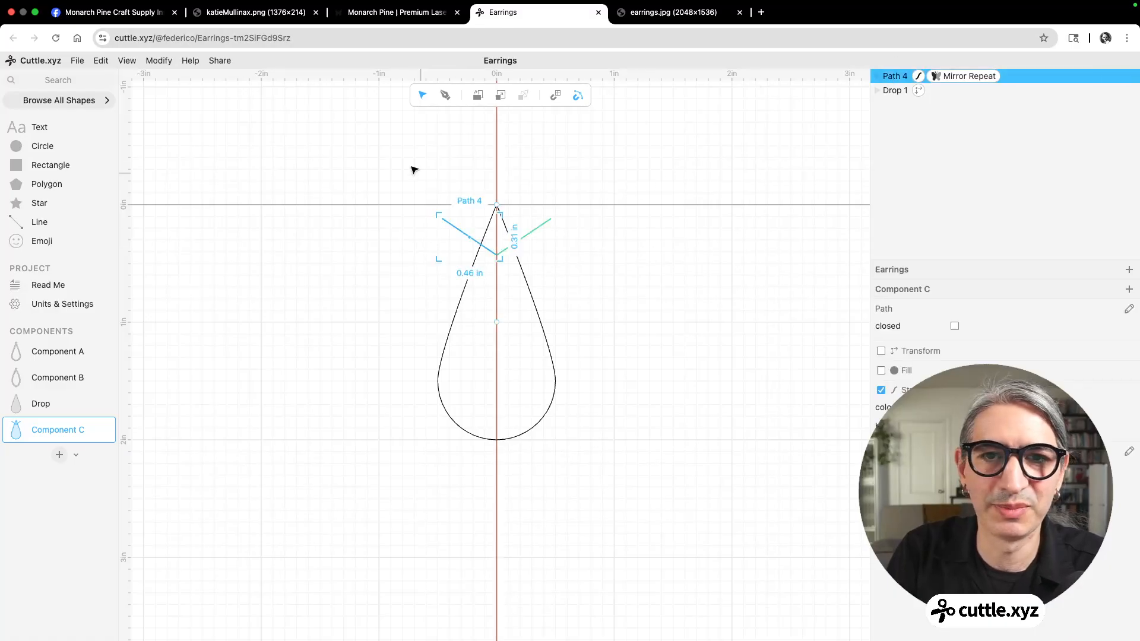
pyautogui.click(156, 60)
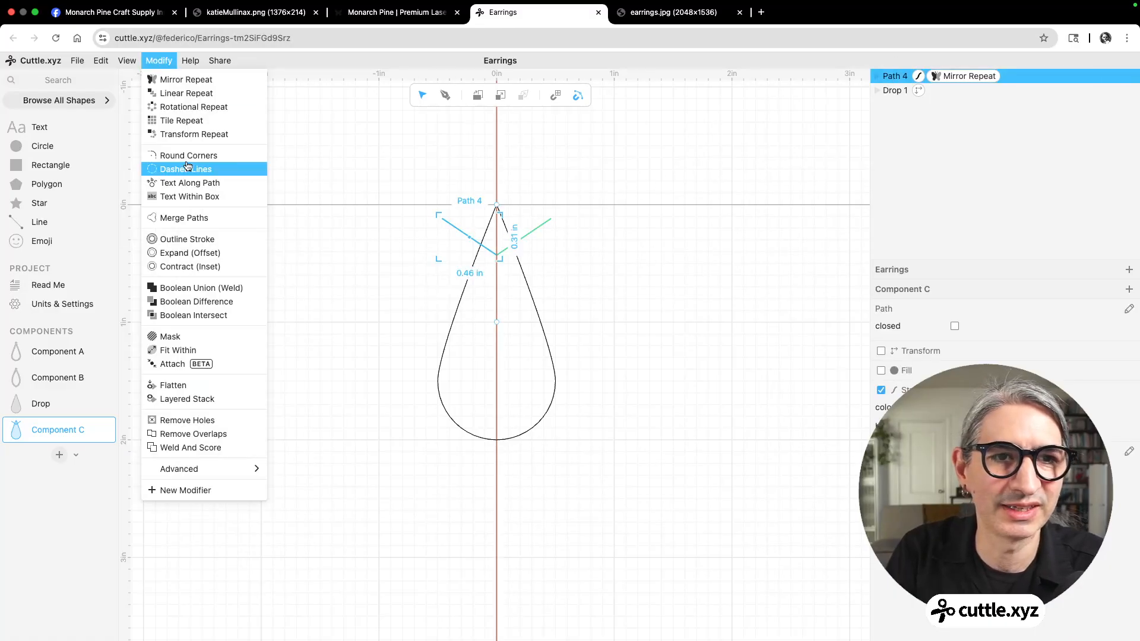
pyautogui.click(202, 93)
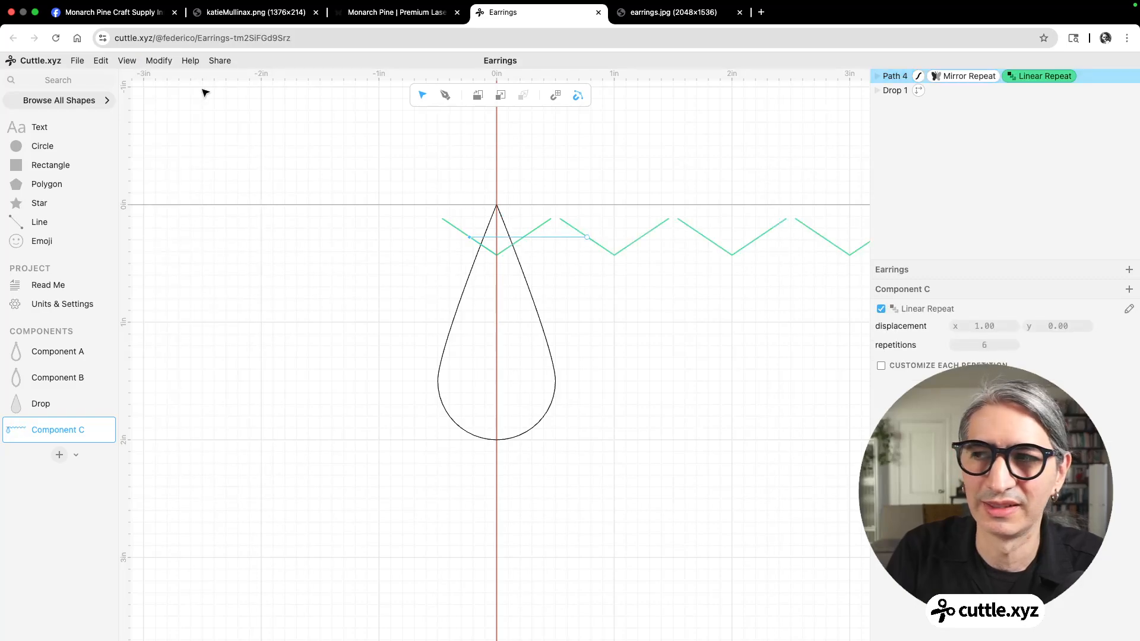
pyautogui.scroll(-3, 724, 325)
pyautogui.moveTo(723, 325); pyautogui.dragTo(410, 331)
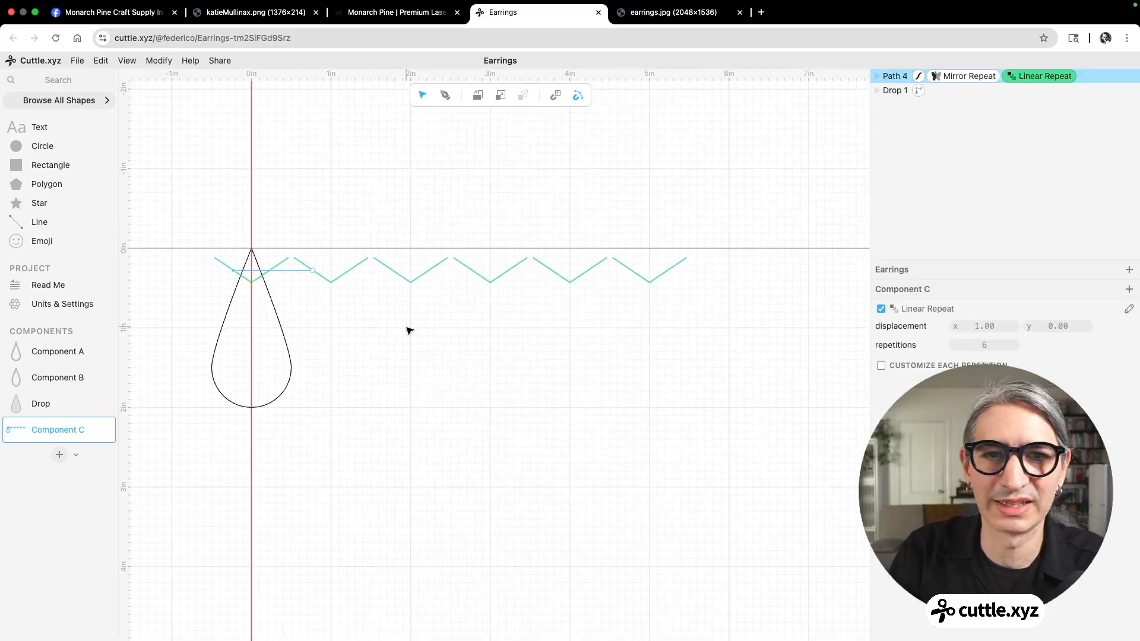
pyautogui.scroll(-1, 404, 323)
pyautogui.click(370, 332)
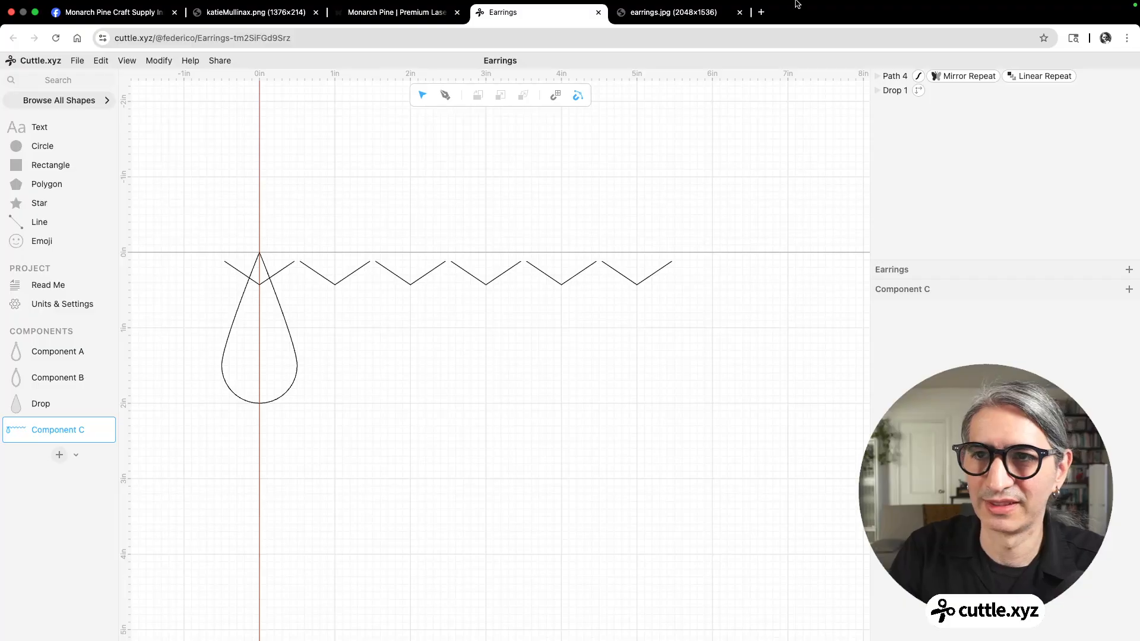
# Set the V path's Linear Repeat to 5 repetitions with a displacement of x 0, y 1
pyautogui.click(1040, 76)
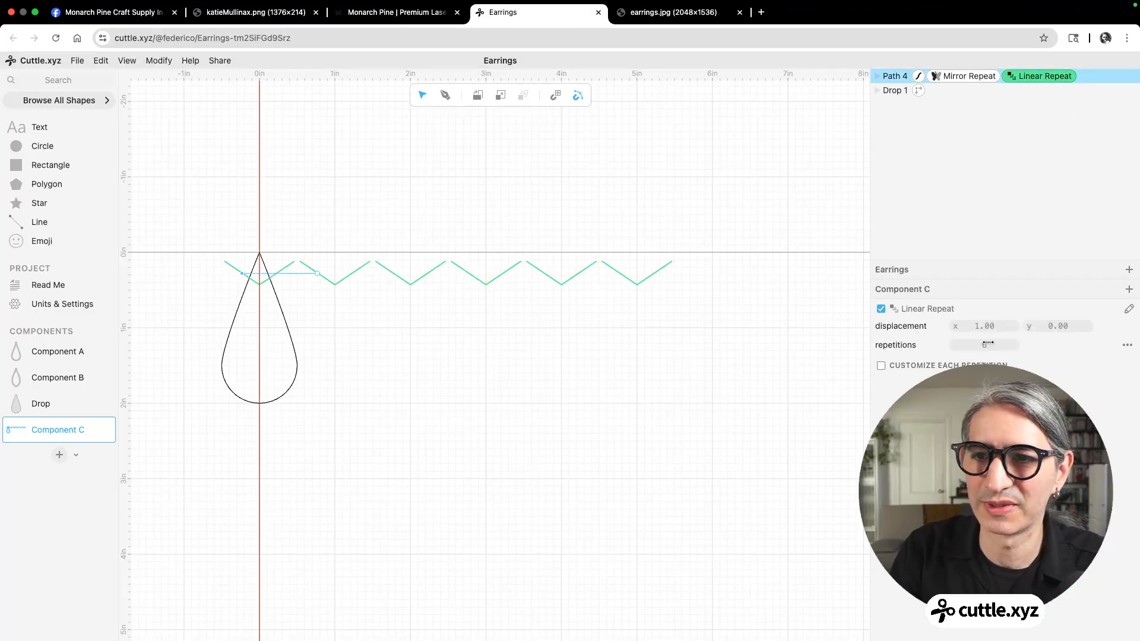
pyautogui.moveTo(980, 345); pyautogui.dragTo(980, 345)
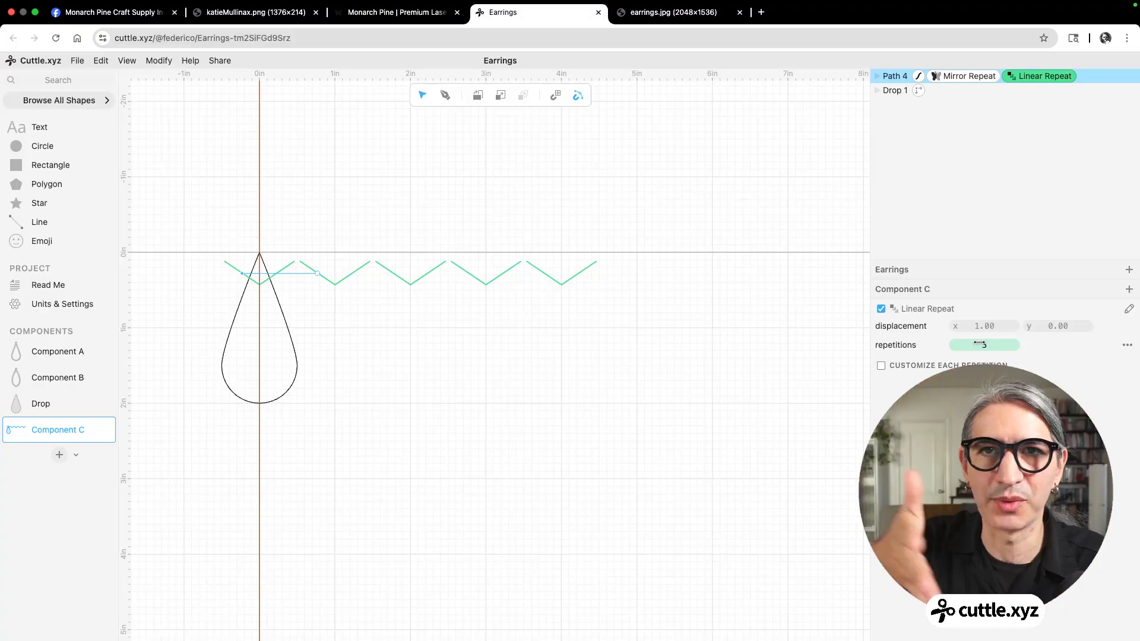
pyautogui.moveTo(982, 326); pyautogui.dragTo(1012, 331)
pyautogui.click(981, 326)
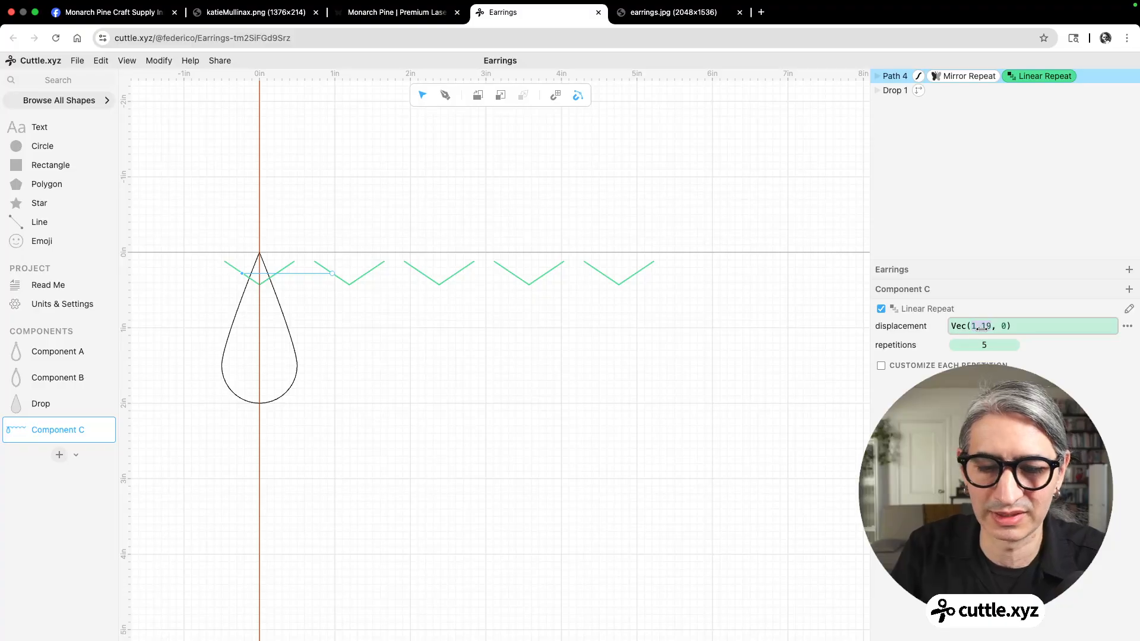
pyautogui.write('0')
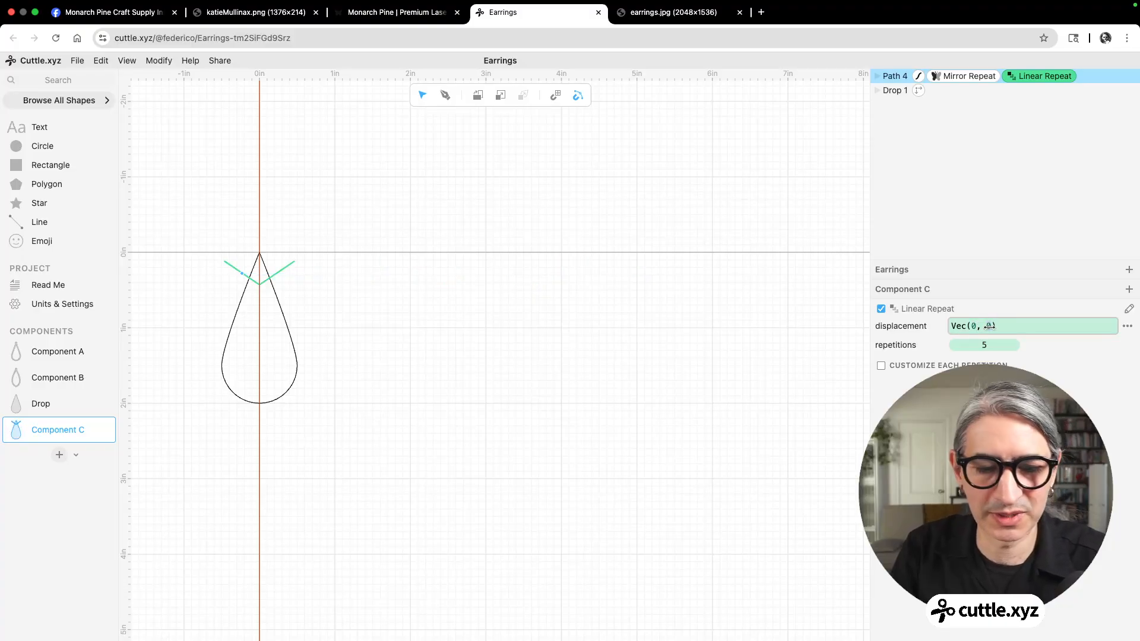
pyautogui.press('BackSpace')
pyautogui.write('1')
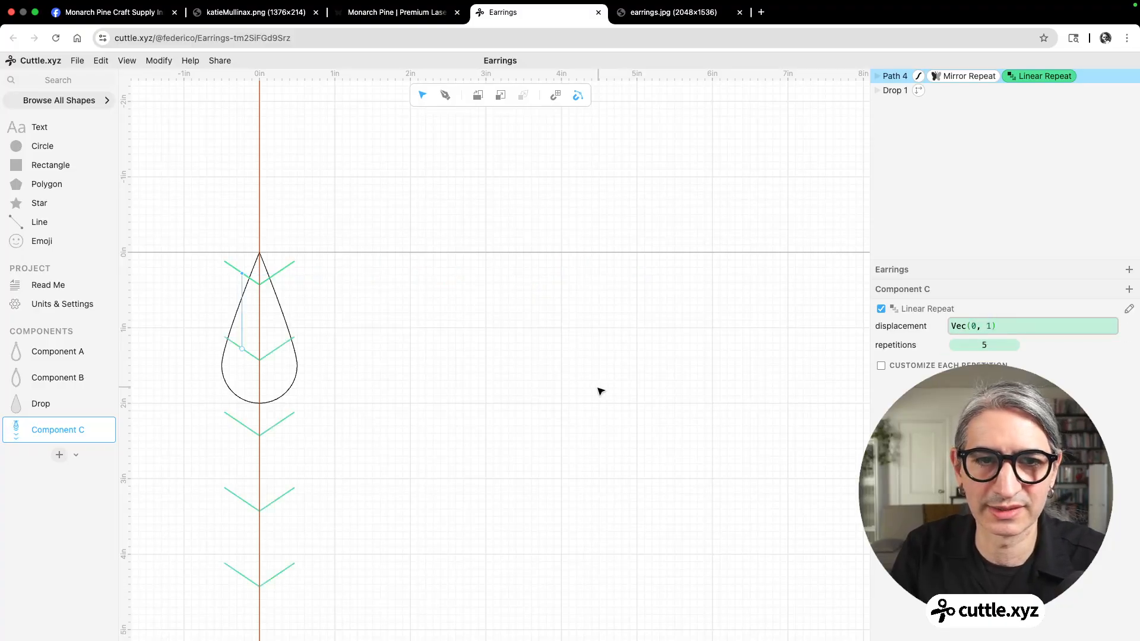
pyautogui.moveTo(333, 389); pyautogui.dragTo(553, 329)
pyautogui.moveTo(464, 206); pyautogui.dragTo(465, 234)
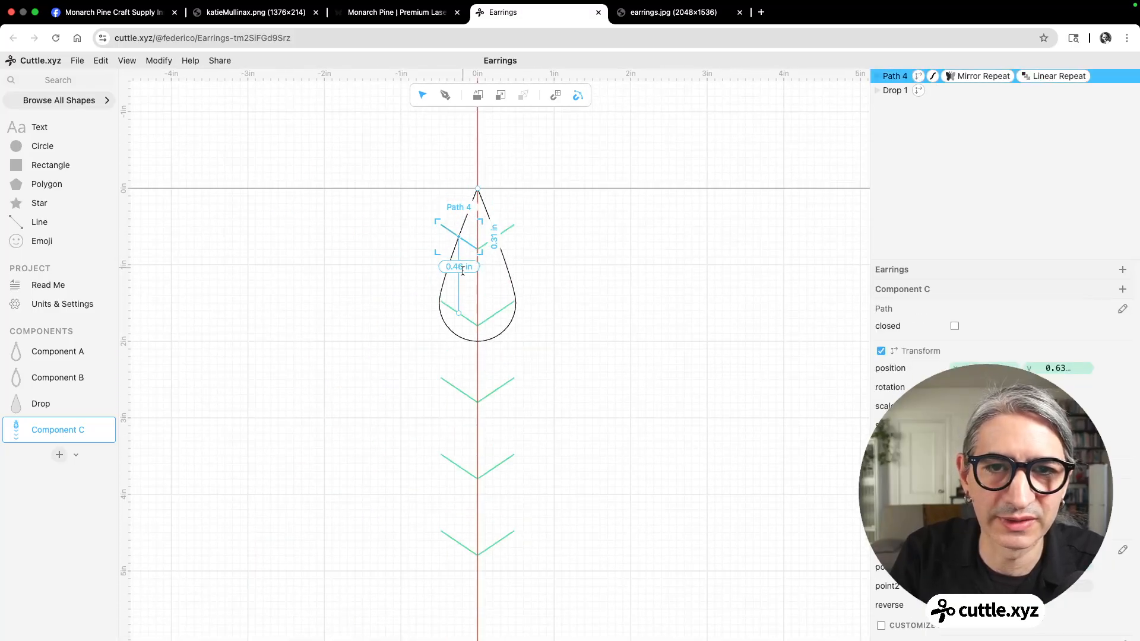
pyautogui.press('super+z')
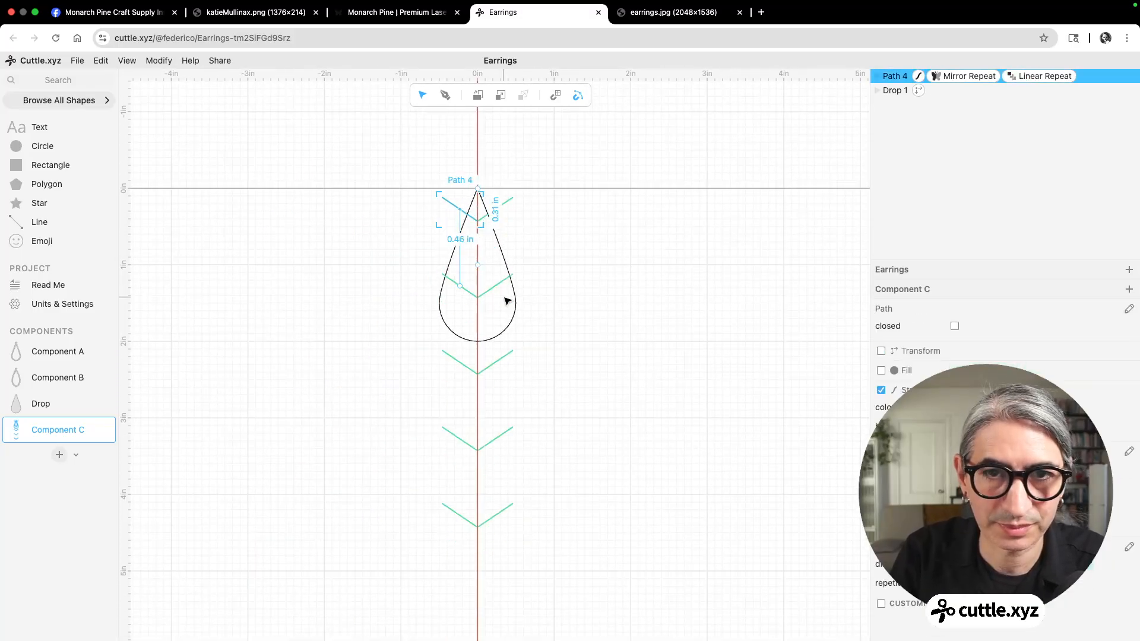
# Tighten the vertical spacing of the repeated V lines to about 0.29 in so they sit inside the drop's height
pyautogui.click(462, 288)
pyautogui.moveTo(462, 288); pyautogui.dragTo(466, 234)
pyautogui.click(562, 288)
pyautogui.scroll(5, 554, 287)
pyautogui.moveTo(529, 290); pyautogui.dragTo(562, 346)
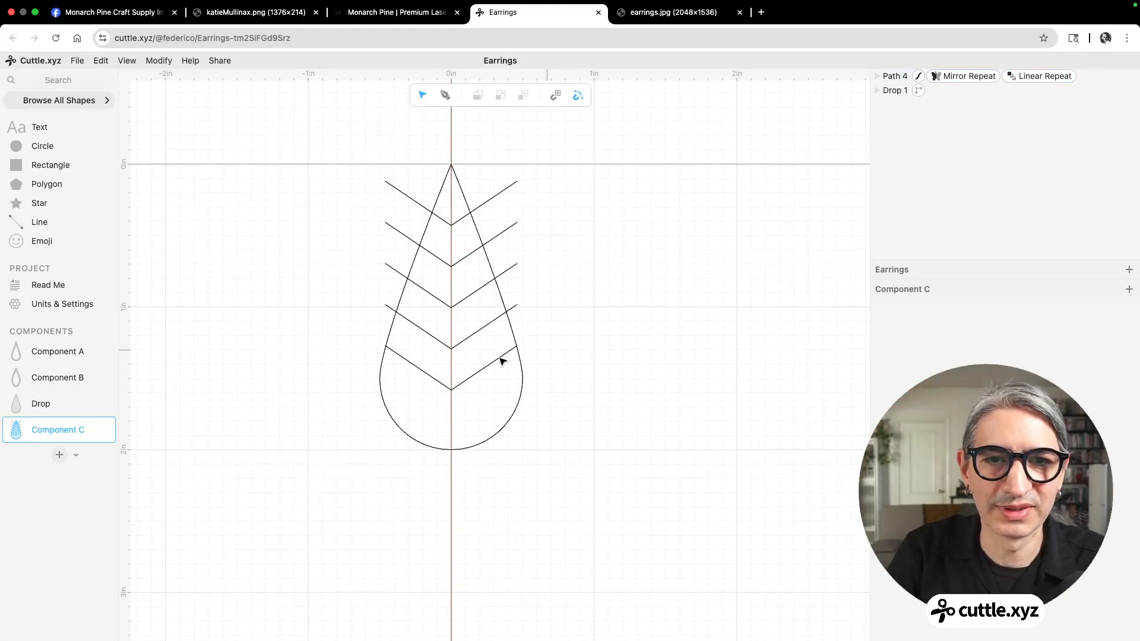
# Select the repeated V path and open its Linear Repeat settings
pyautogui.click(413, 367)
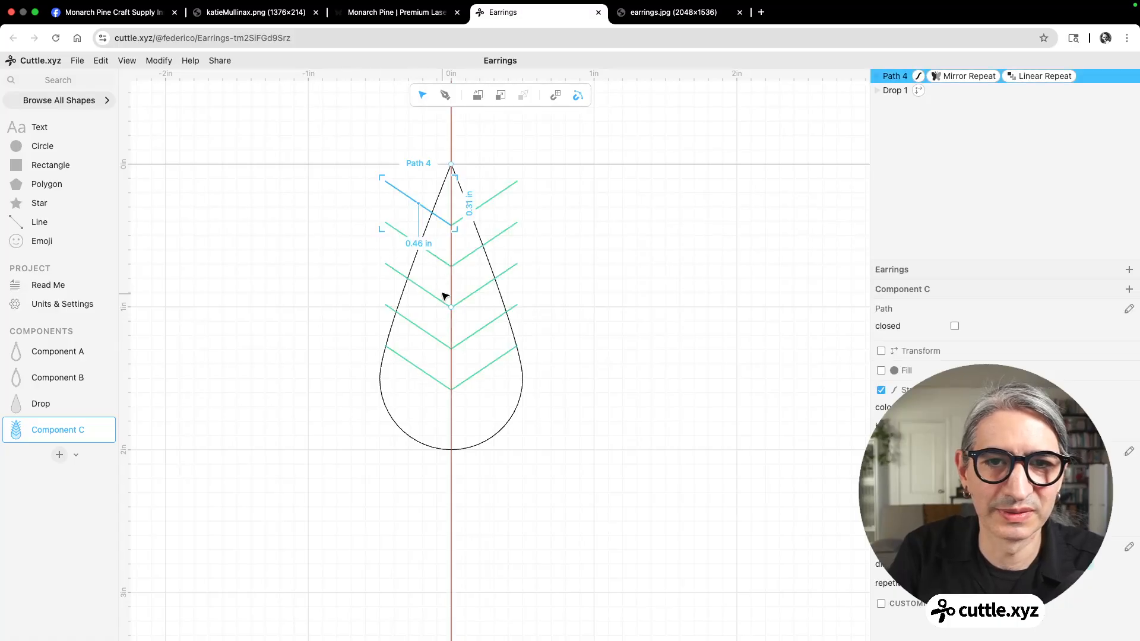
pyautogui.click(1050, 77)
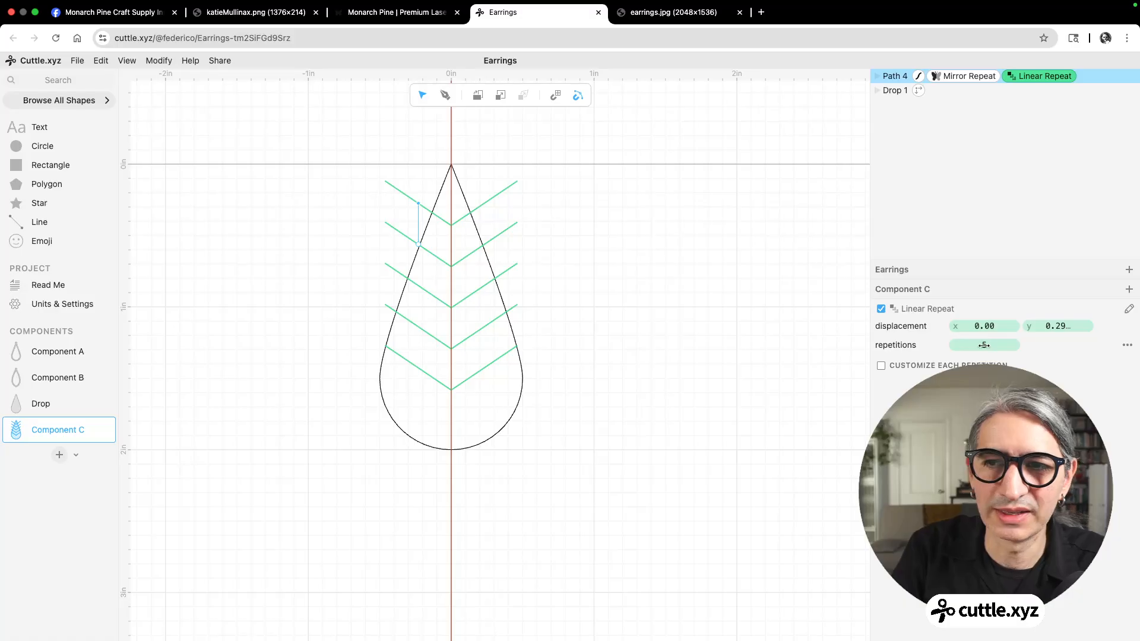
# Set the chevron's Linear Repeat to 8 repetitions, then bend its straight source line into a gentle curve reaching farther outward
pyautogui.moveTo(985, 345); pyautogui.dragTo(990, 348)
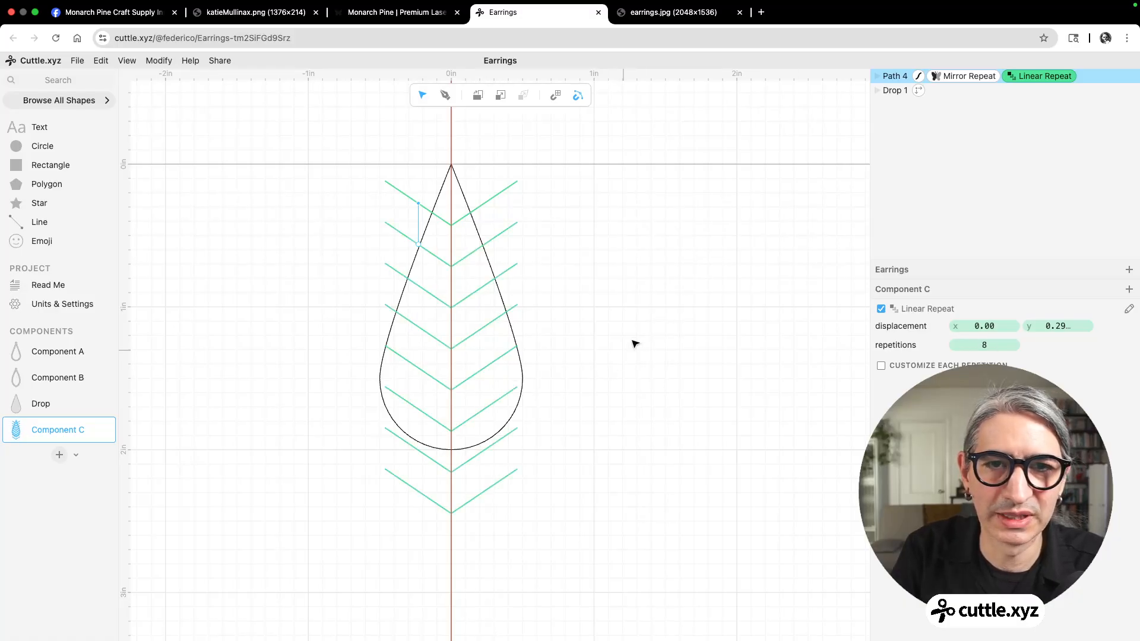
pyautogui.click(643, 313)
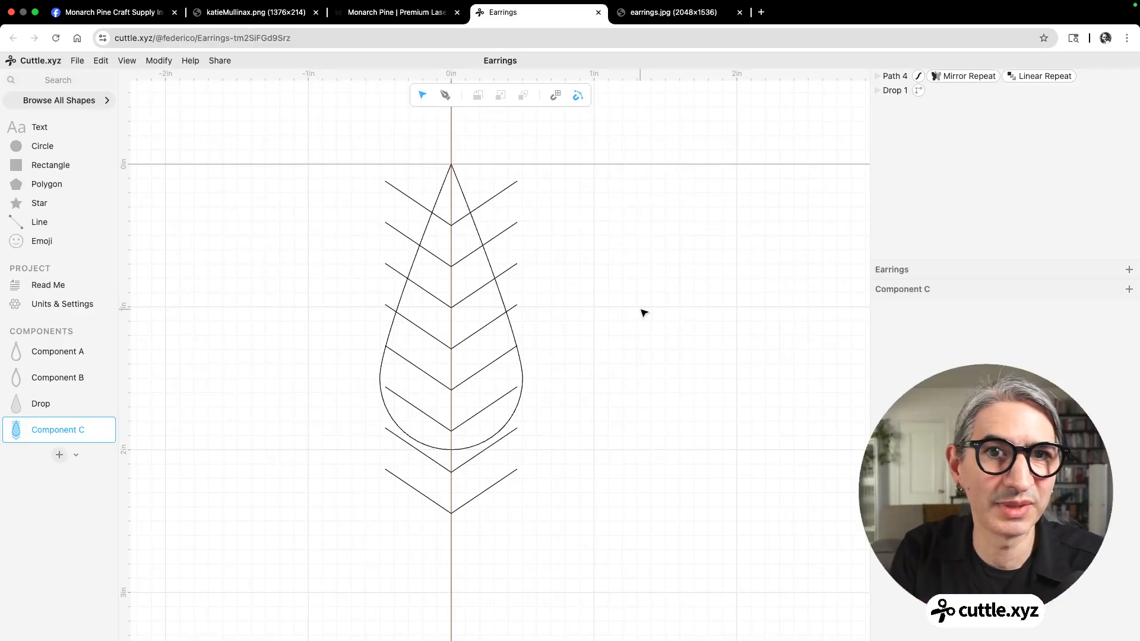
pyautogui.click(414, 201)
pyautogui.doubleClick(414, 201)
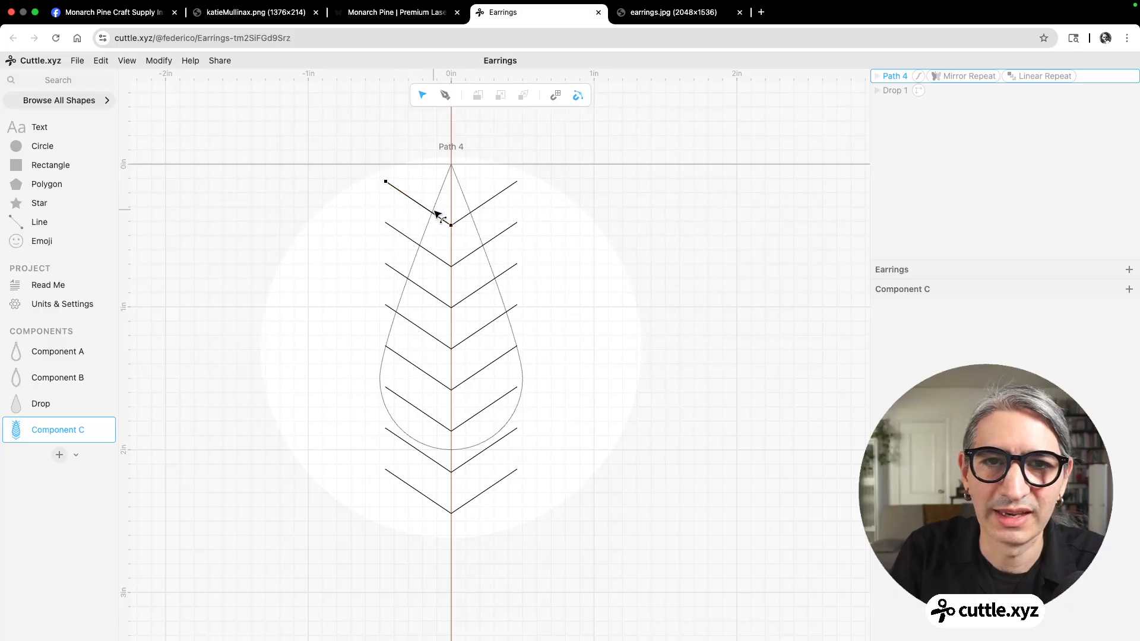
pyautogui.moveTo(420, 206); pyautogui.dragTo(372, 177)
pyautogui.click(757, 199)
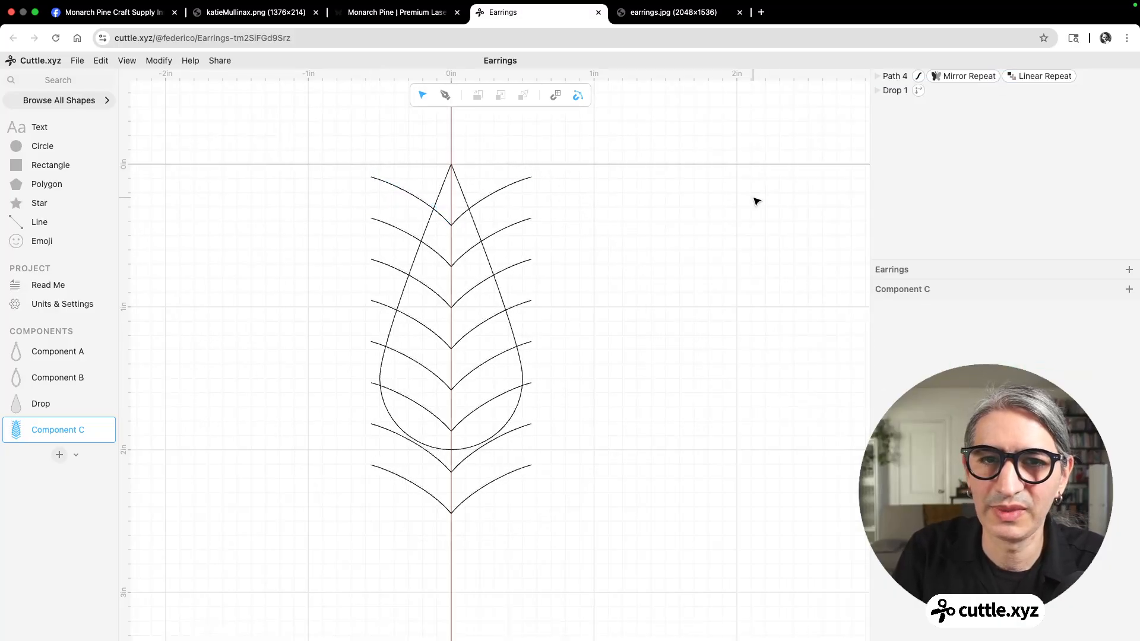
# Set the Linear Repeat of the curved chevrons to 7 repetitions
pyautogui.click(1029, 78)
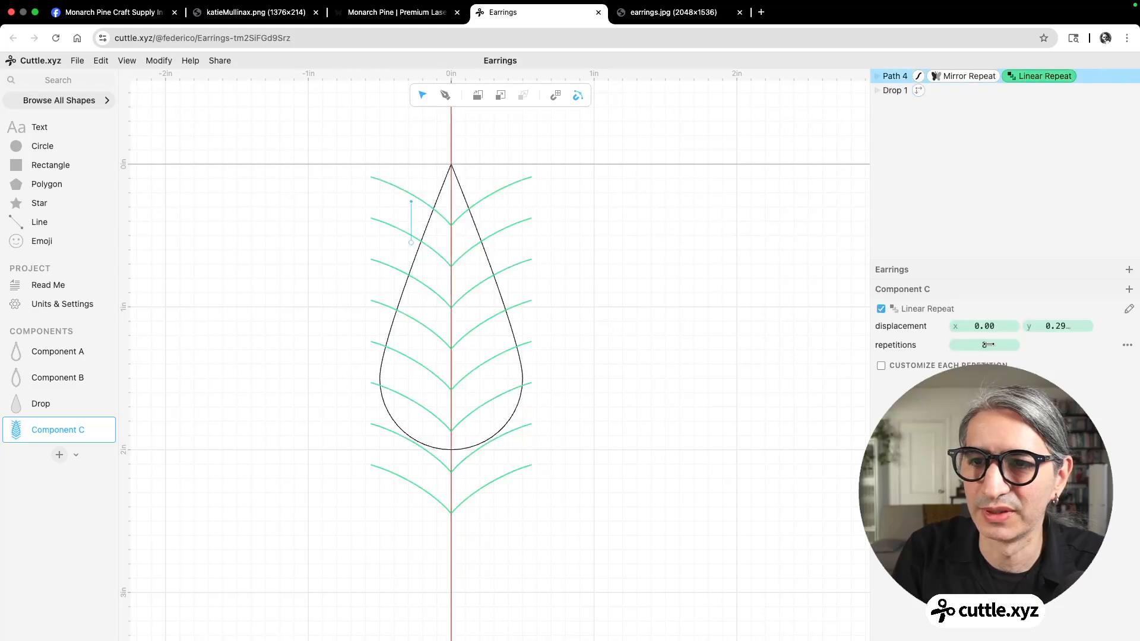
pyautogui.moveTo(985, 345); pyautogui.dragTo(985, 344)
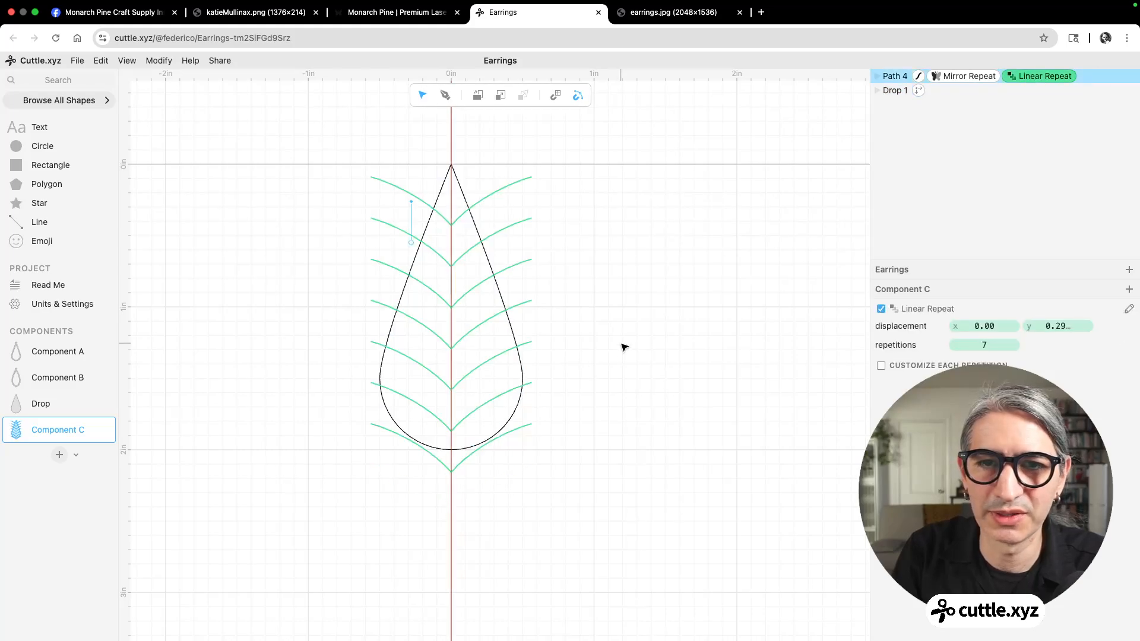
pyautogui.click(622, 345)
# Turn off the hairline option in the chevron path's stroke so the lines have real thickness
pyautogui.click(917, 78)
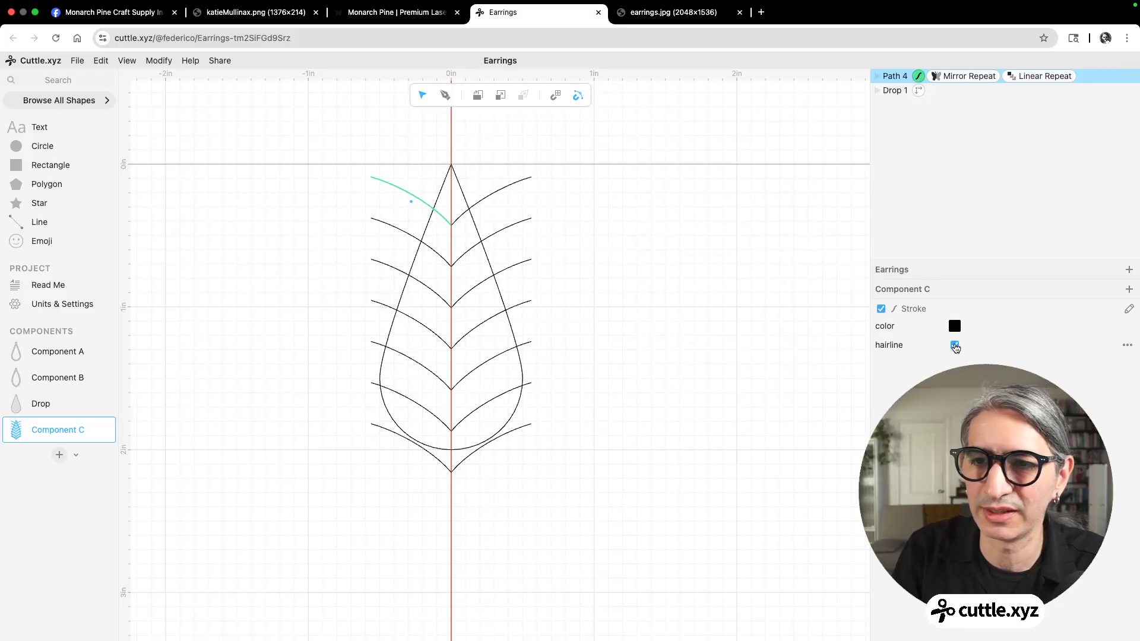
pyautogui.click(954, 345)
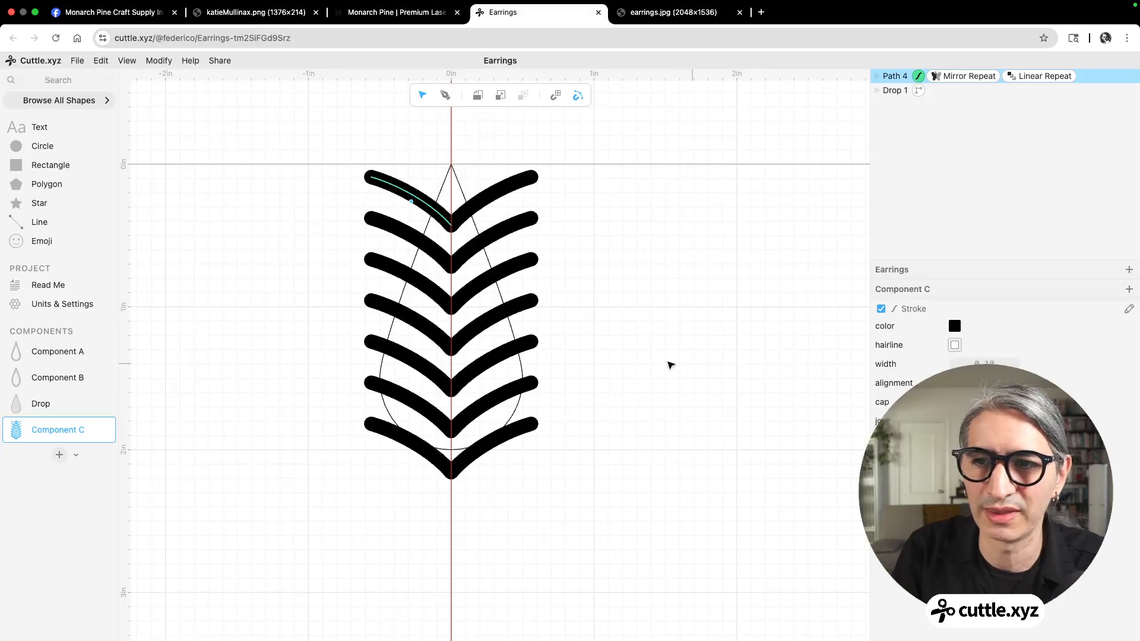
pyautogui.click(668, 363)
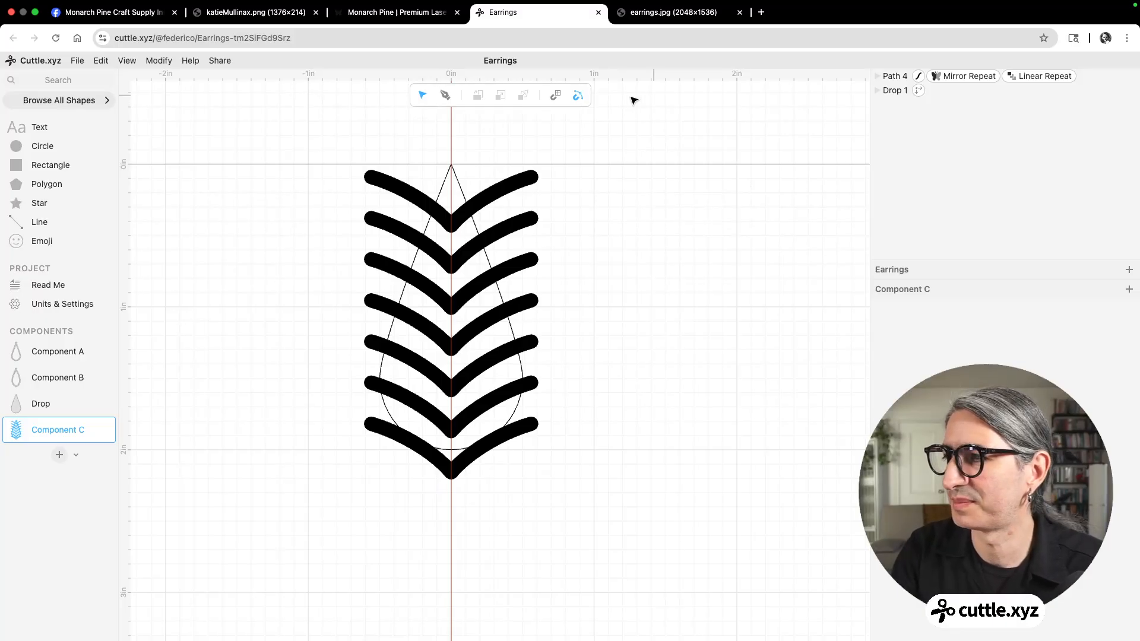
# Move the drop out from behind the chevrons to about x 1.87, y -0.05 in the empty space beside them
pyautogui.click(451, 166)
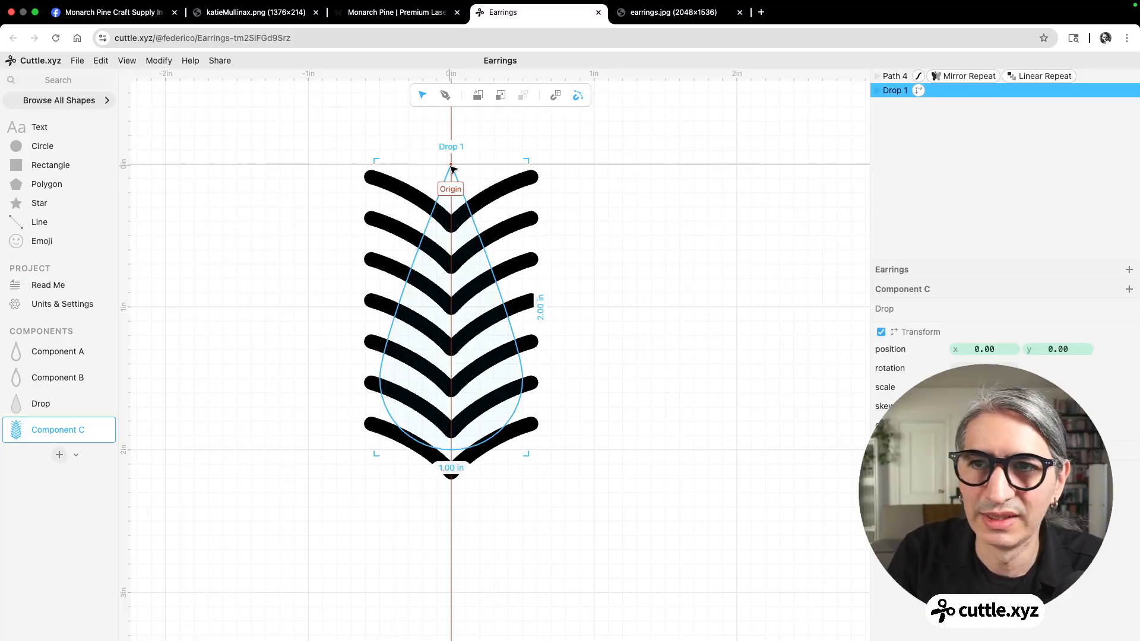
pyautogui.click(754, 199)
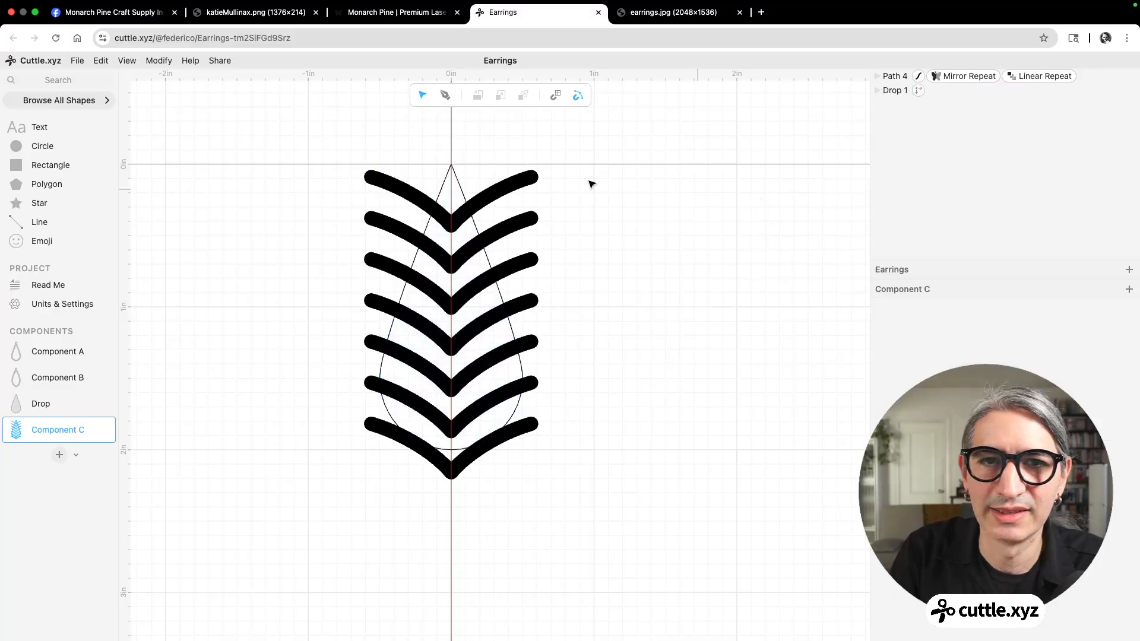
pyautogui.moveTo(457, 178); pyautogui.dragTo(725, 170)
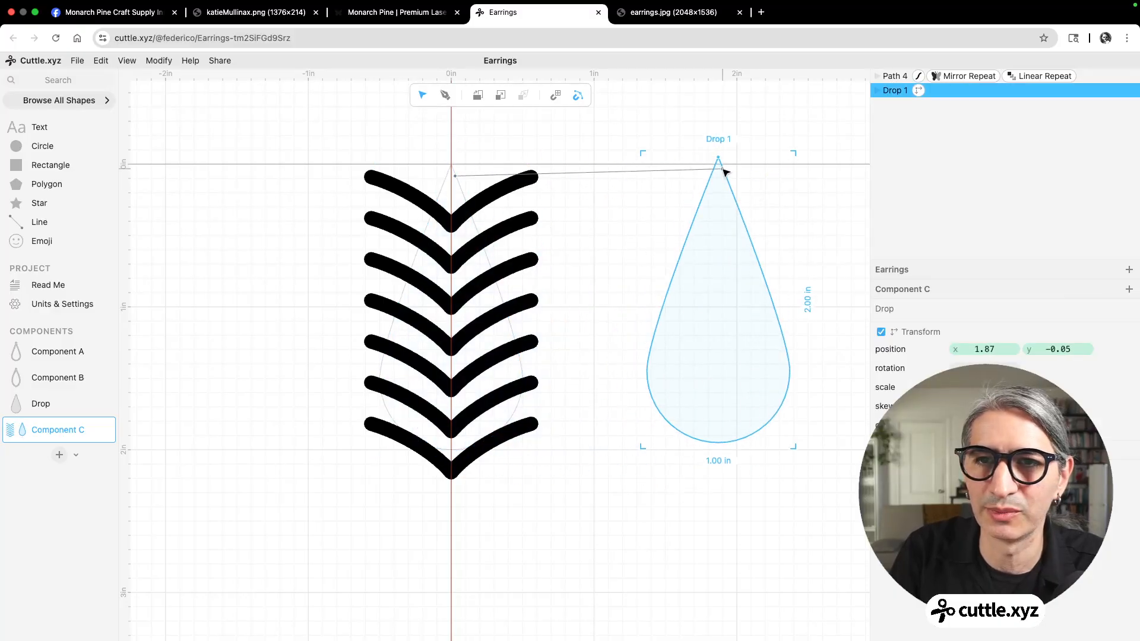
pyautogui.click(636, 180)
pyautogui.hscroll(3, 631, 180)
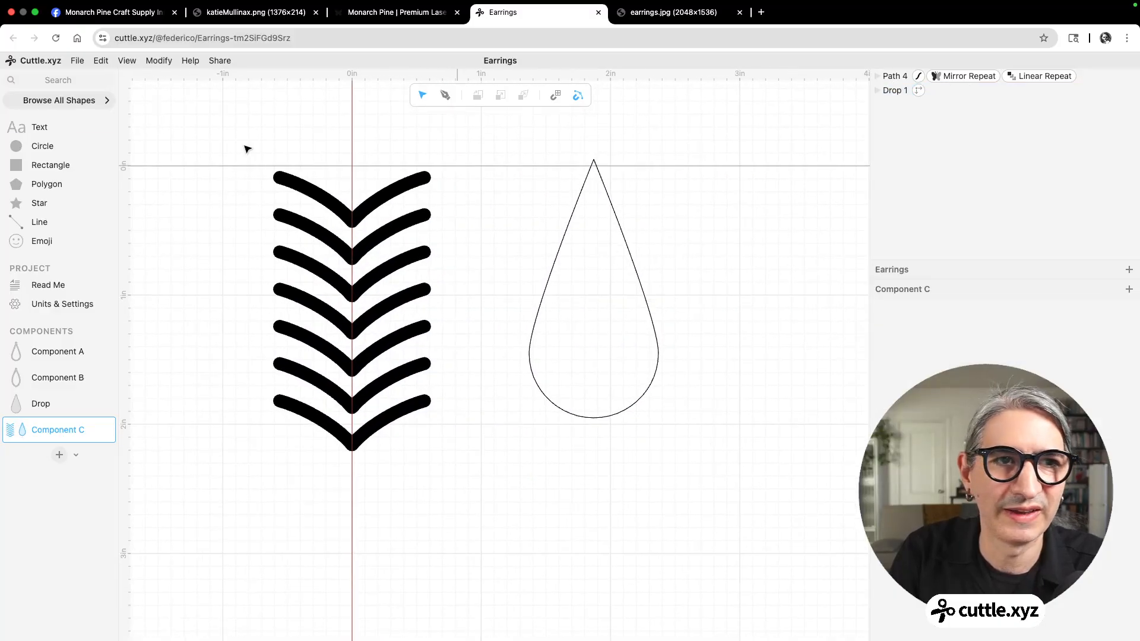
# Add a 1.00 in circle centred on the drop's outer edge at about x 2.37, y 1.42, overlapping its lower half
pyautogui.moveTo(18, 150); pyautogui.dragTo(657, 349)
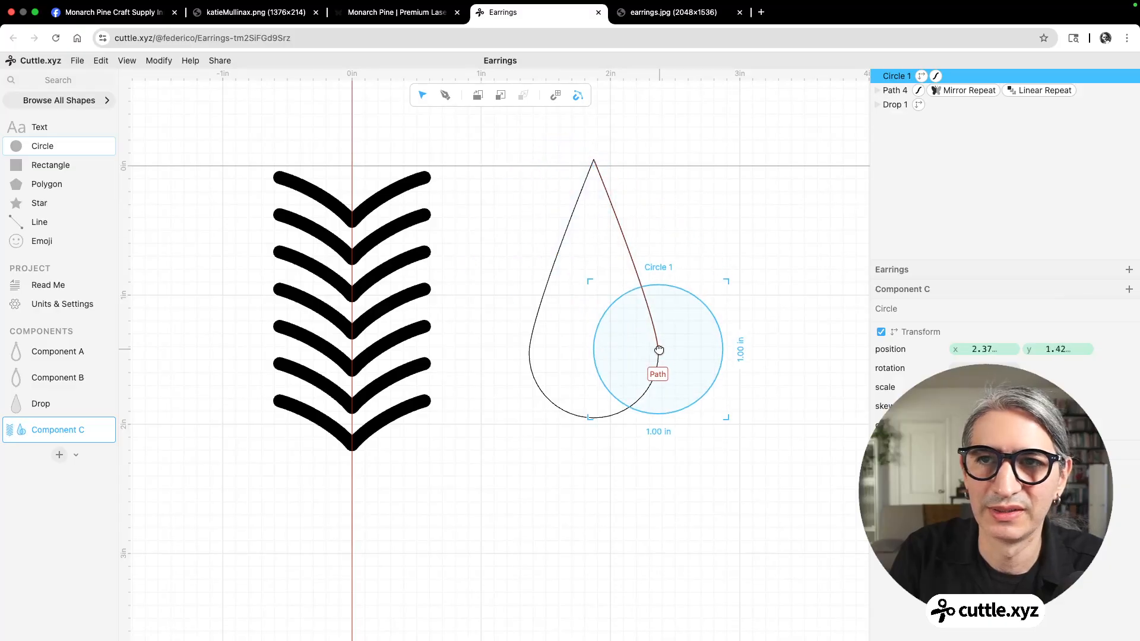
pyautogui.click(703, 223)
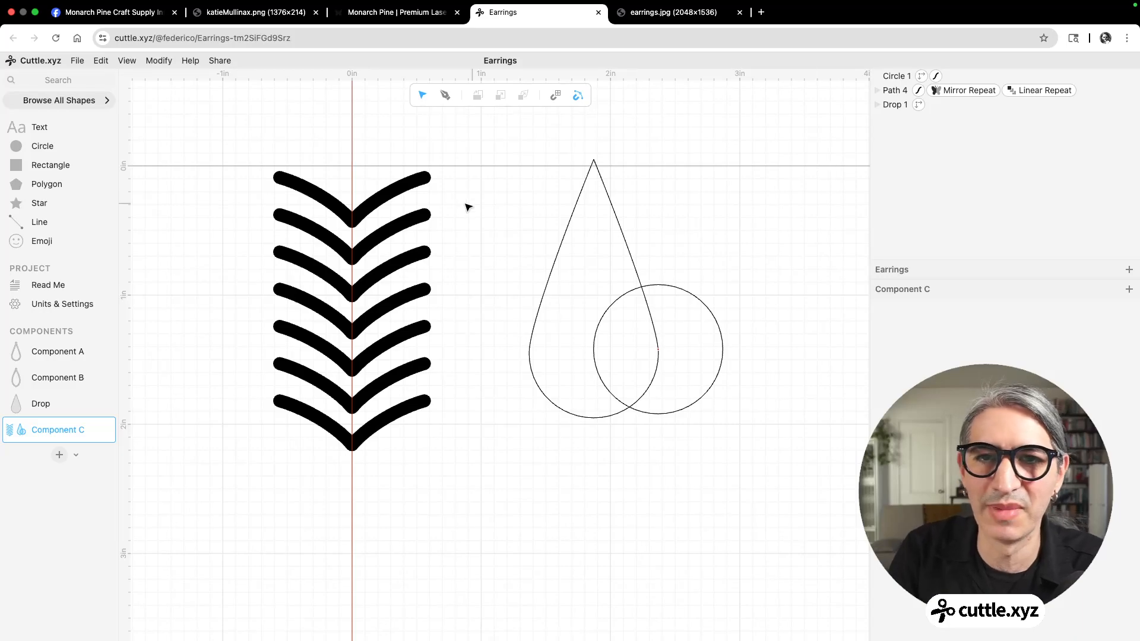
pyautogui.click(717, 314)
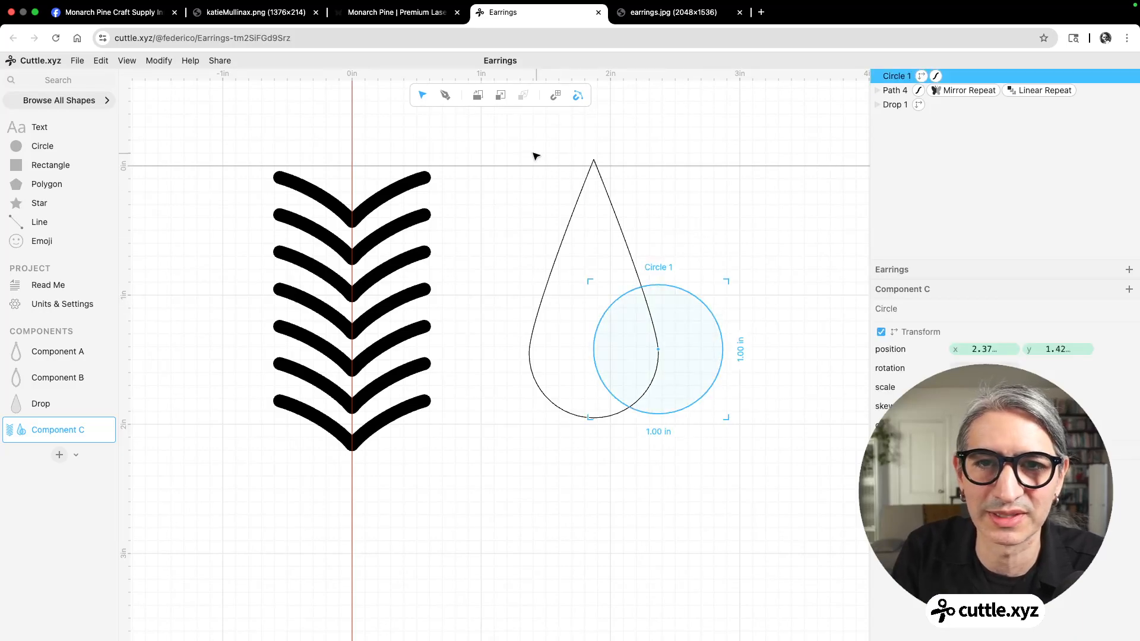
pyautogui.click(785, 245)
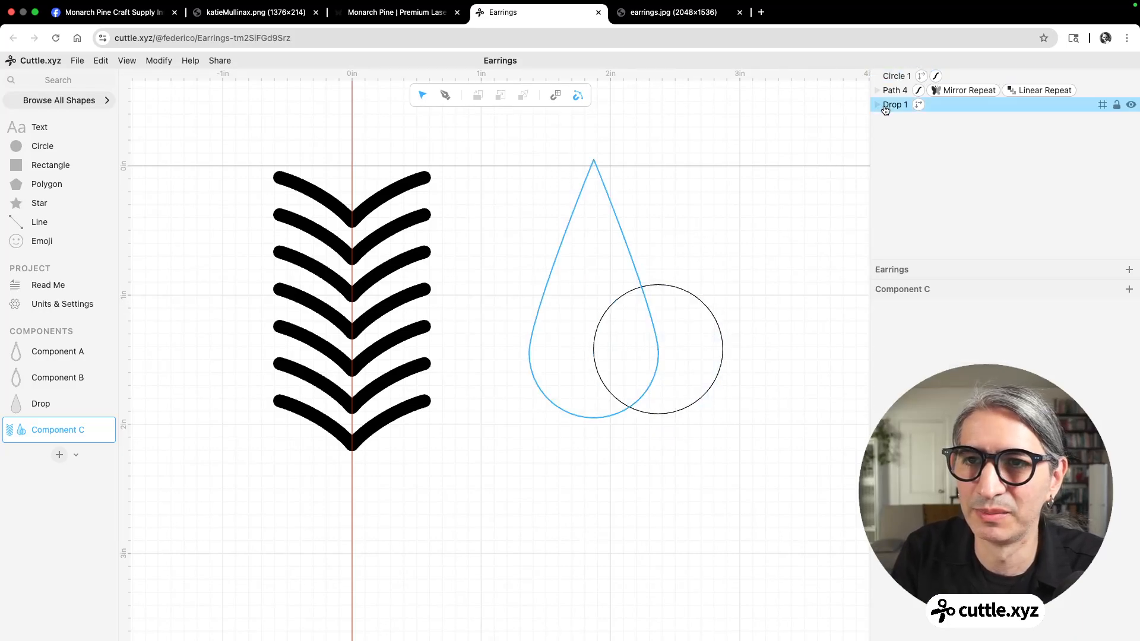
# Reorder the layers so the drop sits above the circle and the chevron path
pyautogui.moveTo(882, 68); pyautogui.dragTo(885, 74)
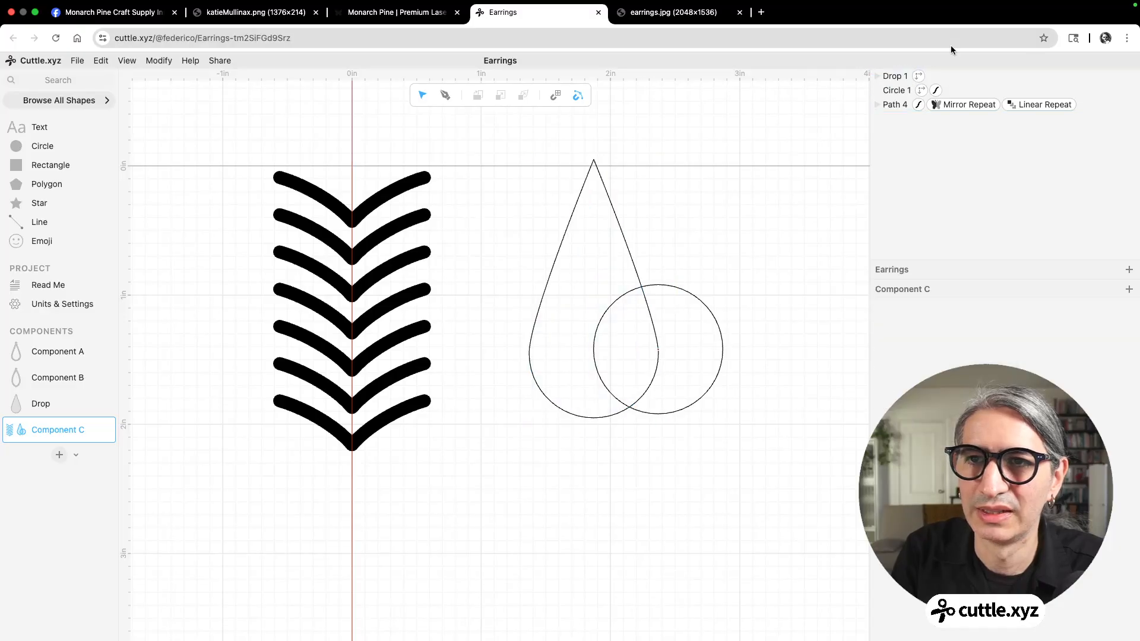
pyautogui.click(893, 79)
pyautogui.click(759, 209)
# Apply a Mask modifier to the drop and circle together, using the drop as the masking shape
pyautogui.moveTo(506, 135); pyautogui.dragTo(739, 410)
pyautogui.click(159, 60)
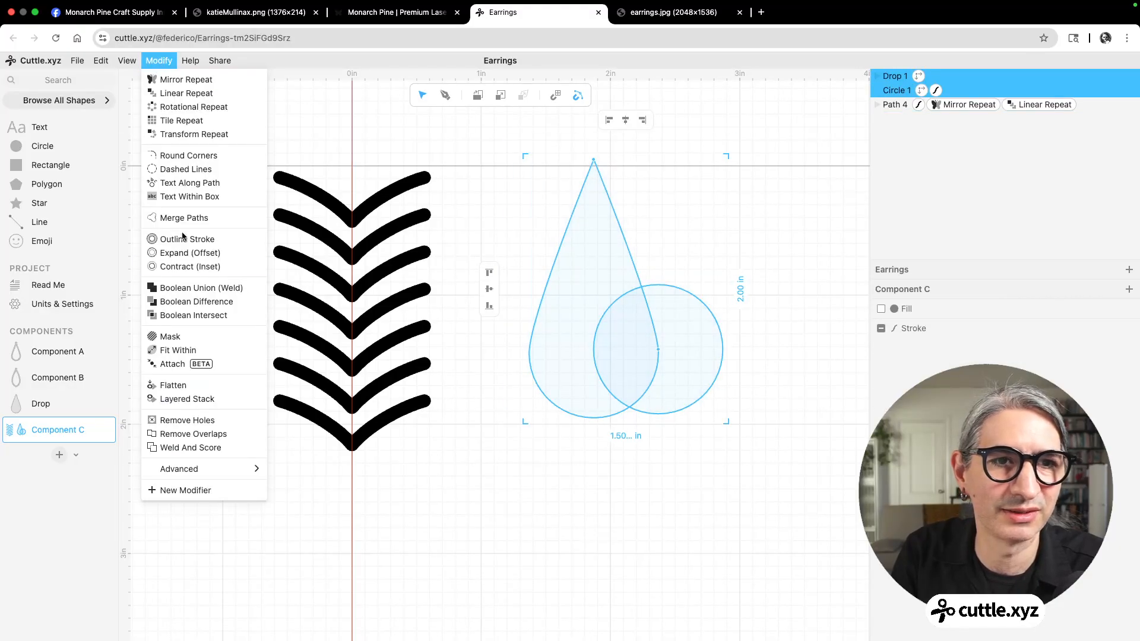
pyautogui.click(178, 337)
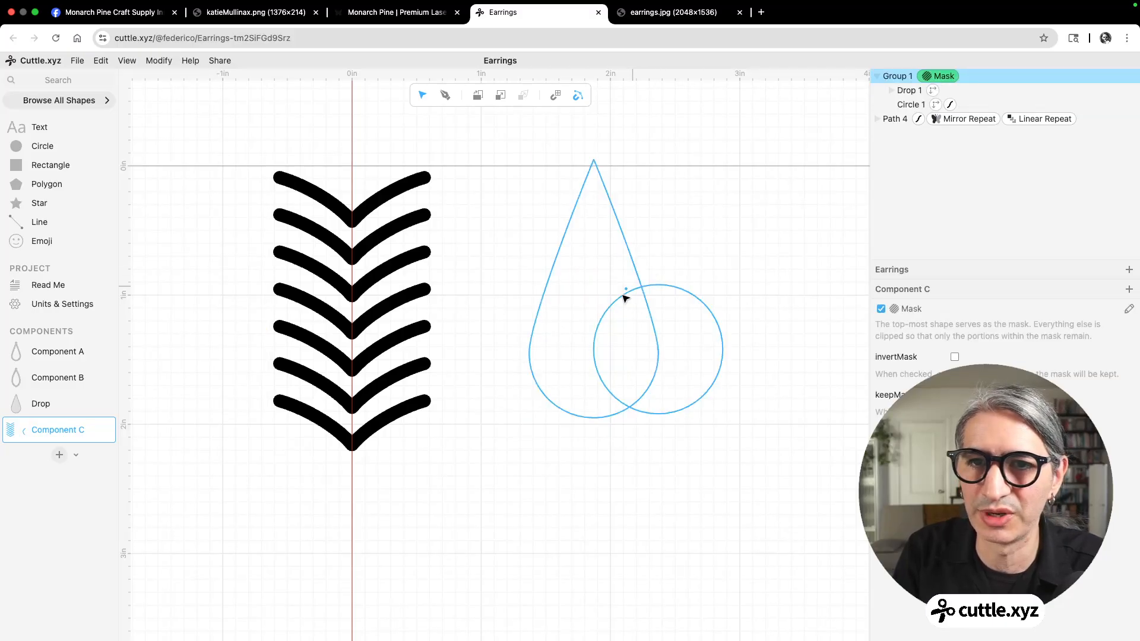
# Select the masked group containing the drop and circle and delete it
pyautogui.click(737, 438)
pyautogui.moveTo(547, 210); pyautogui.dragTo(684, 358)
pyautogui.click(740, 251)
pyautogui.moveTo(739, 251); pyautogui.dragTo(552, 466)
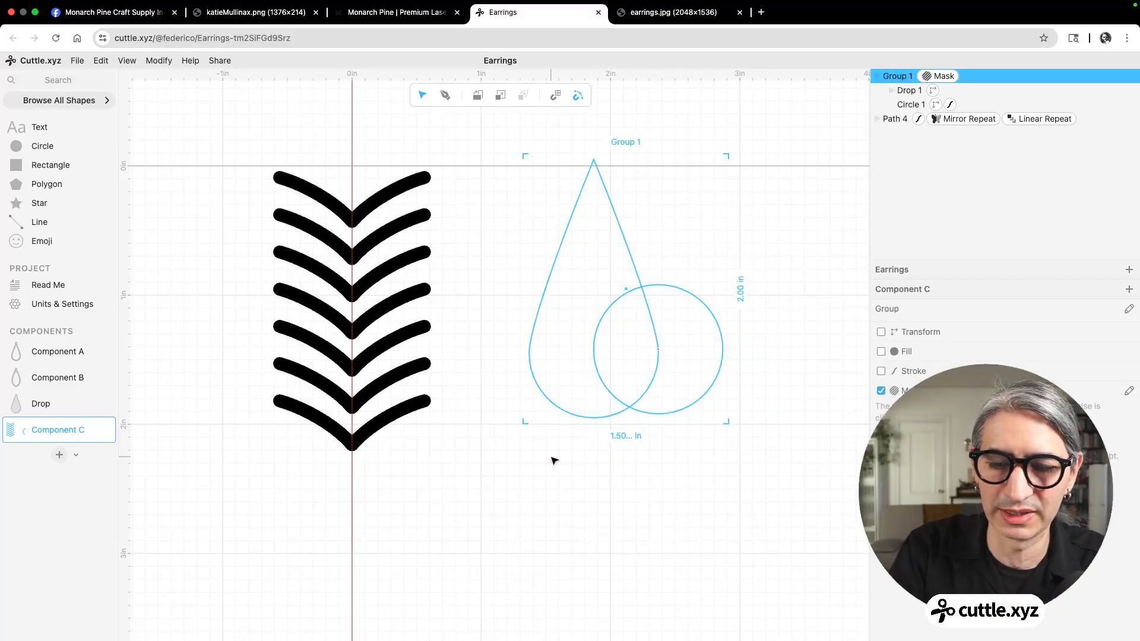
pyautogui.press('Delete')
# Insert a Drop component with its tip at the origin, layered above the chevron path
pyautogui.moveTo(35, 404); pyautogui.dragTo(352, 166)
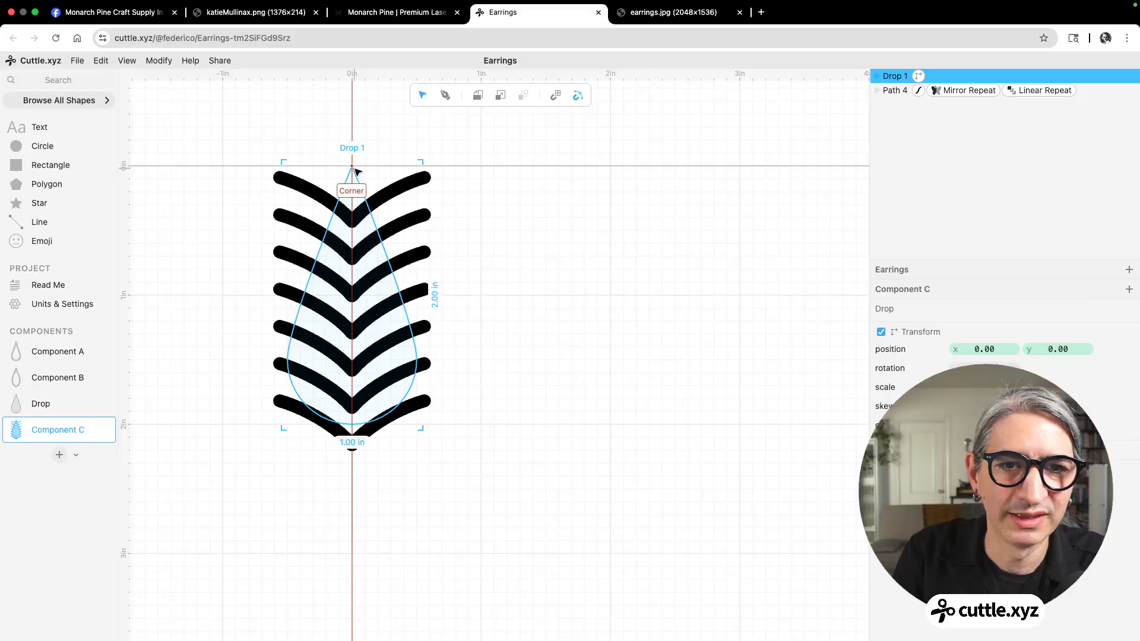
pyautogui.click(558, 255)
pyautogui.scroll(1, 544, 258)
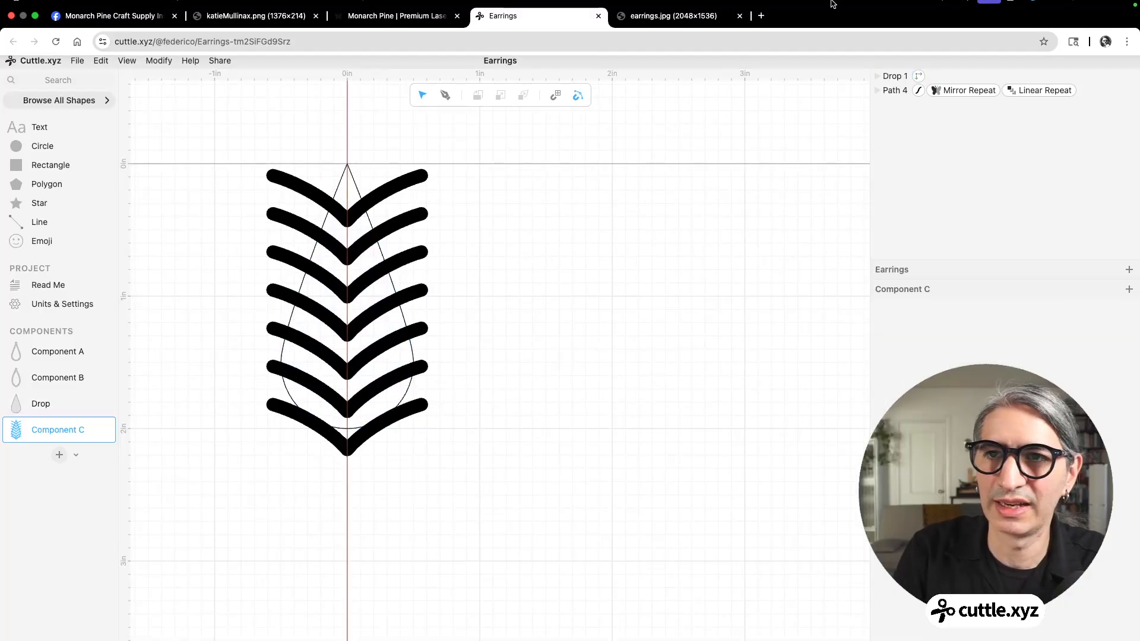
pyautogui.click(885, 80)
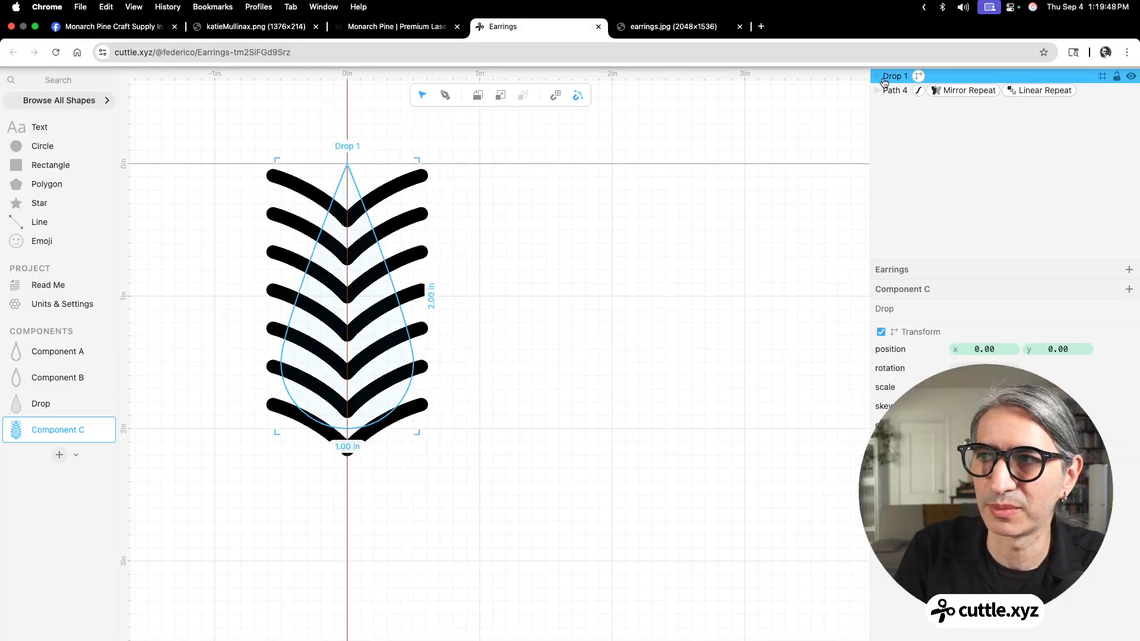
pyautogui.click(723, 177)
# Apply a Mask modifier to the drop and the chevron path so the drop clips the chevrons
pyautogui.moveTo(189, 133); pyautogui.dragTo(540, 461)
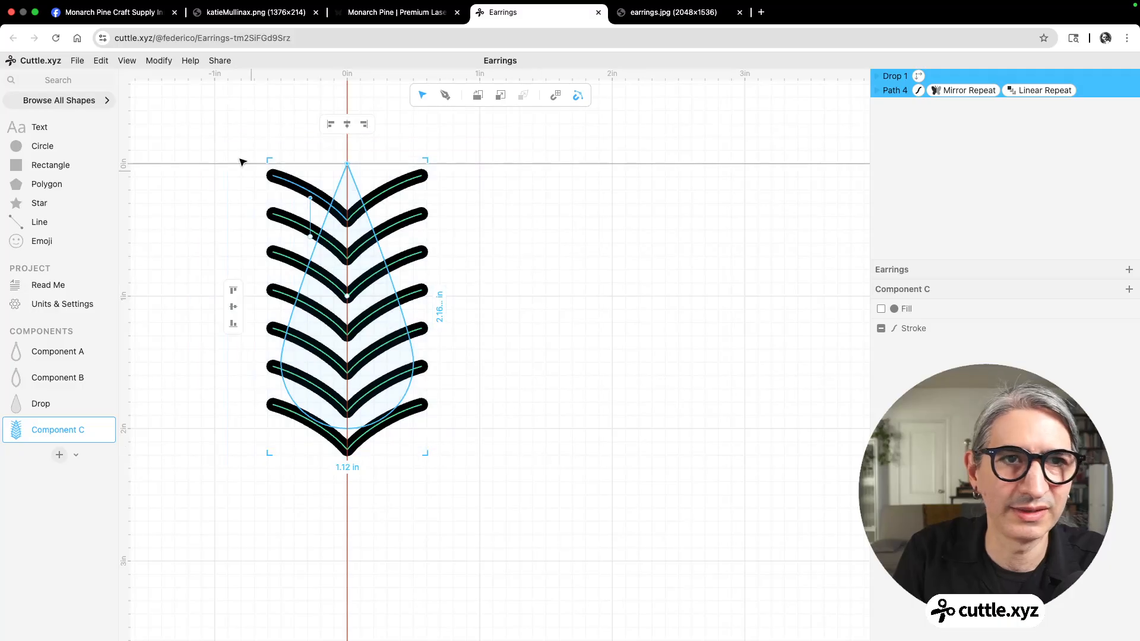
pyautogui.click(156, 61)
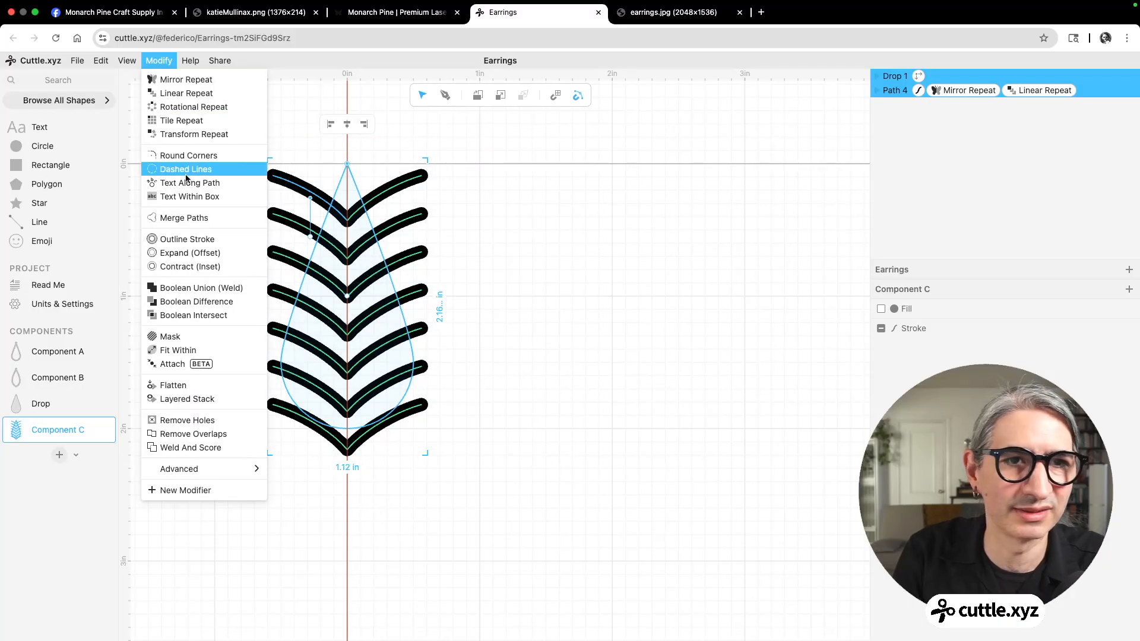
pyautogui.click(187, 340)
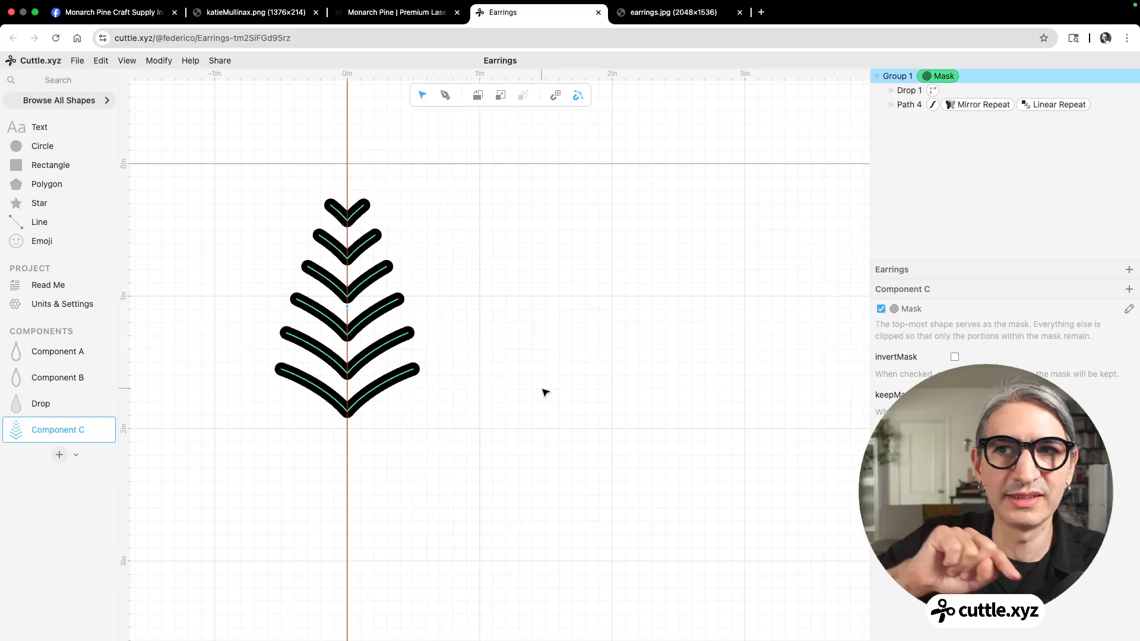
# Enable keepMask on the Mask modifier so the drop outline is retained around the clipped chevrons
pyautogui.moveTo(443, 388); pyautogui.dragTo(592, 379)
pyautogui.scroll(1, 592, 383)
pyautogui.scroll(1, 592, 383)
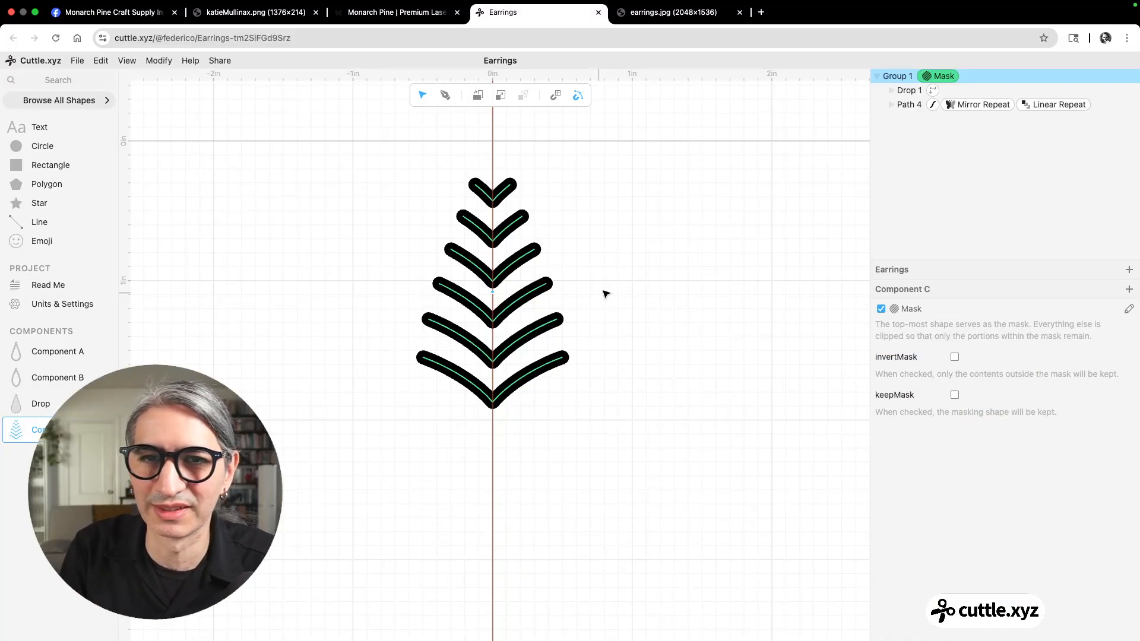
pyautogui.scroll(1, 611, 297)
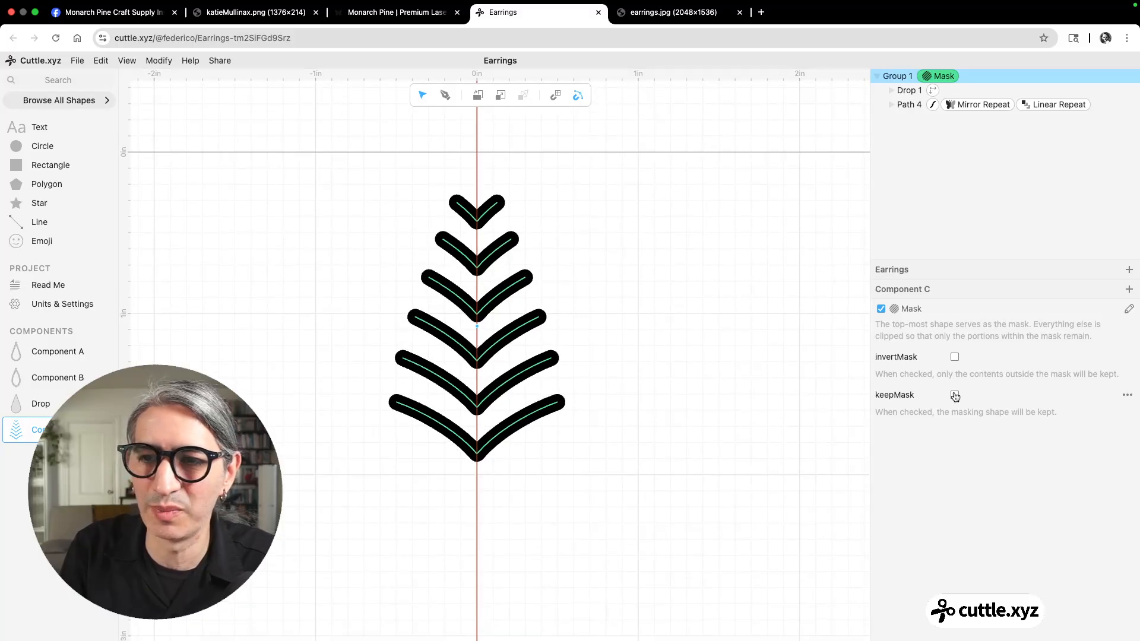
pyautogui.click(955, 396)
pyautogui.click(768, 413)
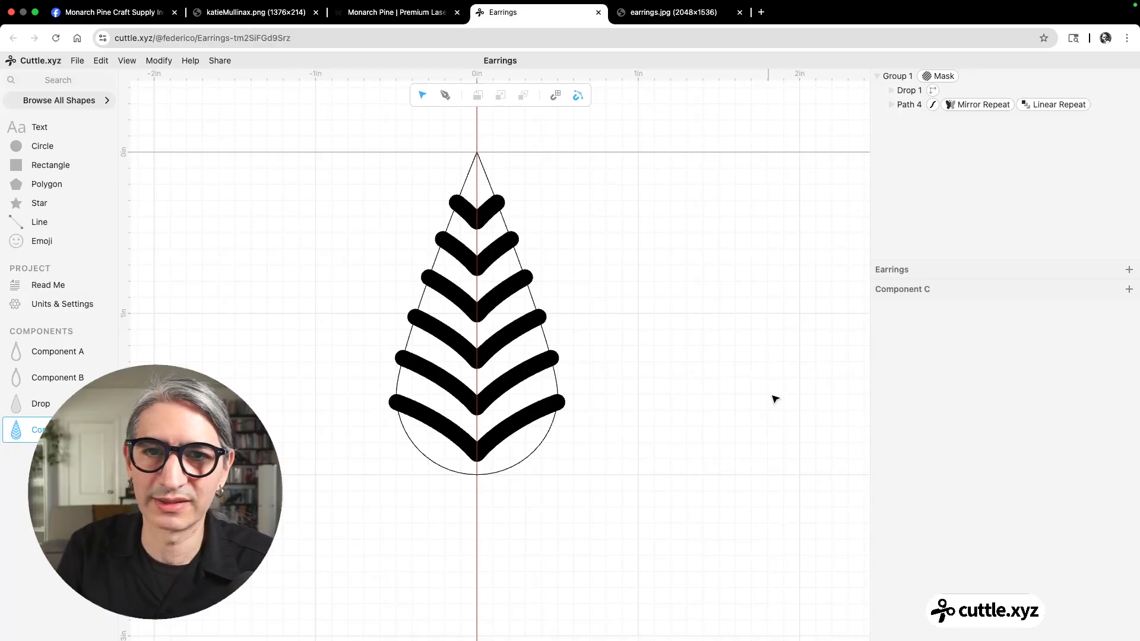
# Give the drop inside the masked group a black stroke with hairline turned off
pyautogui.click(905, 92)
pyautogui.click(906, 90)
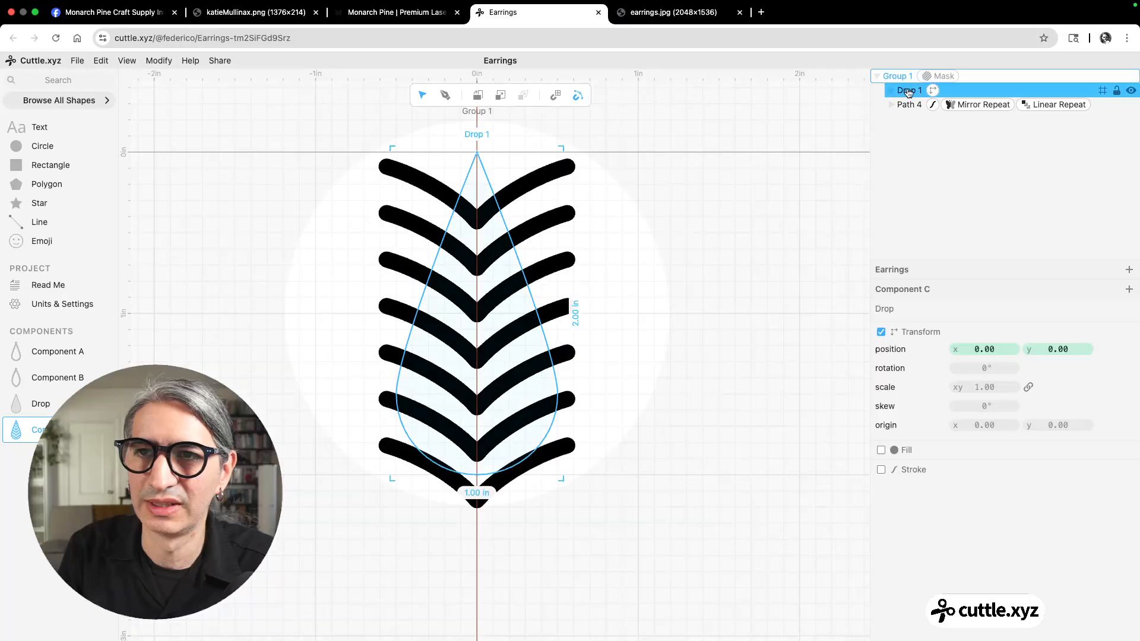
pyautogui.click(882, 469)
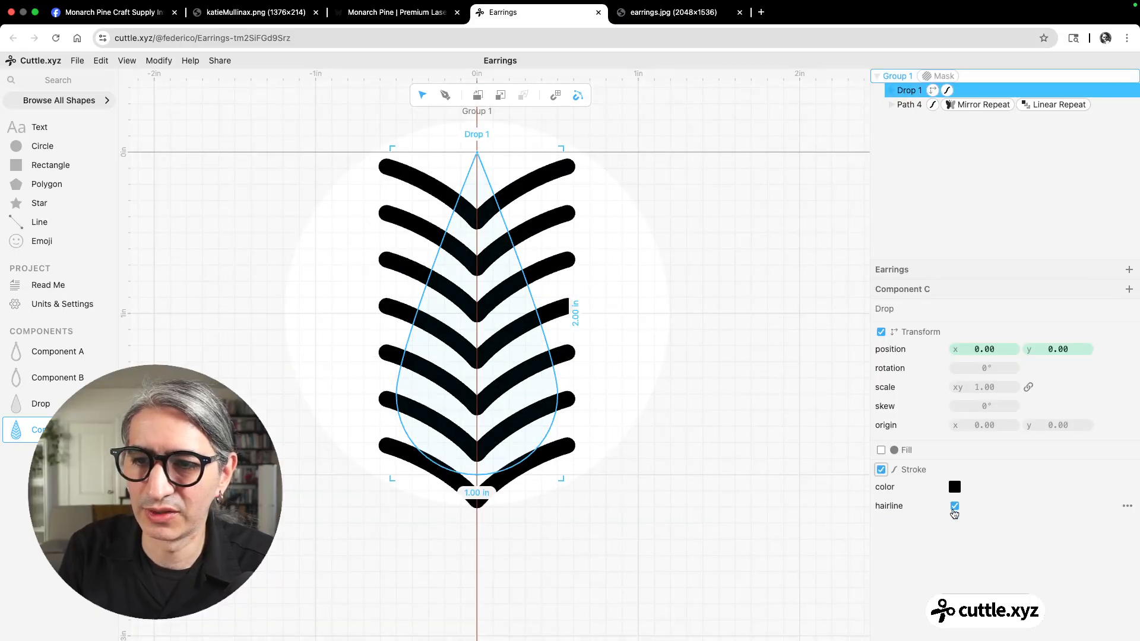
pyautogui.click(954, 507)
pyautogui.click(741, 451)
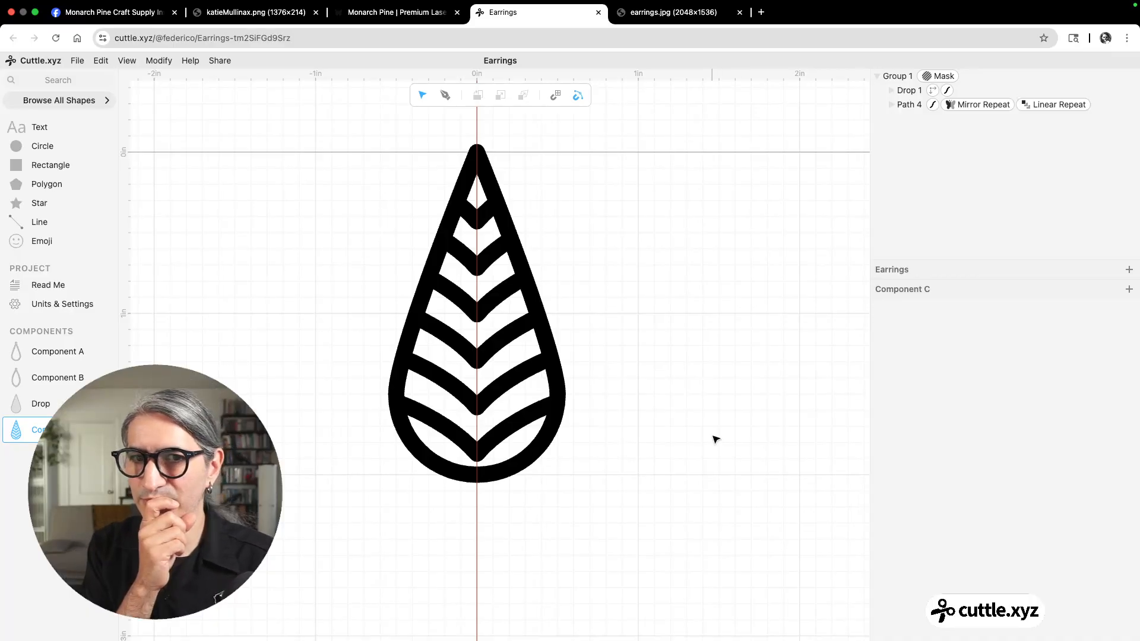
pyautogui.click(473, 216)
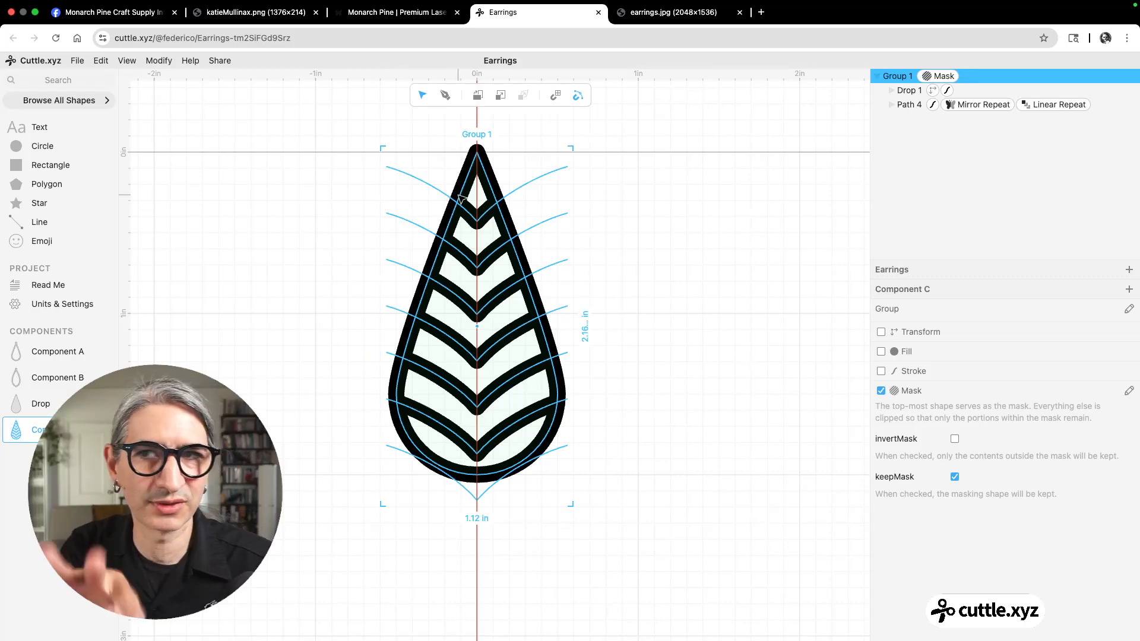
pyautogui.click(674, 249)
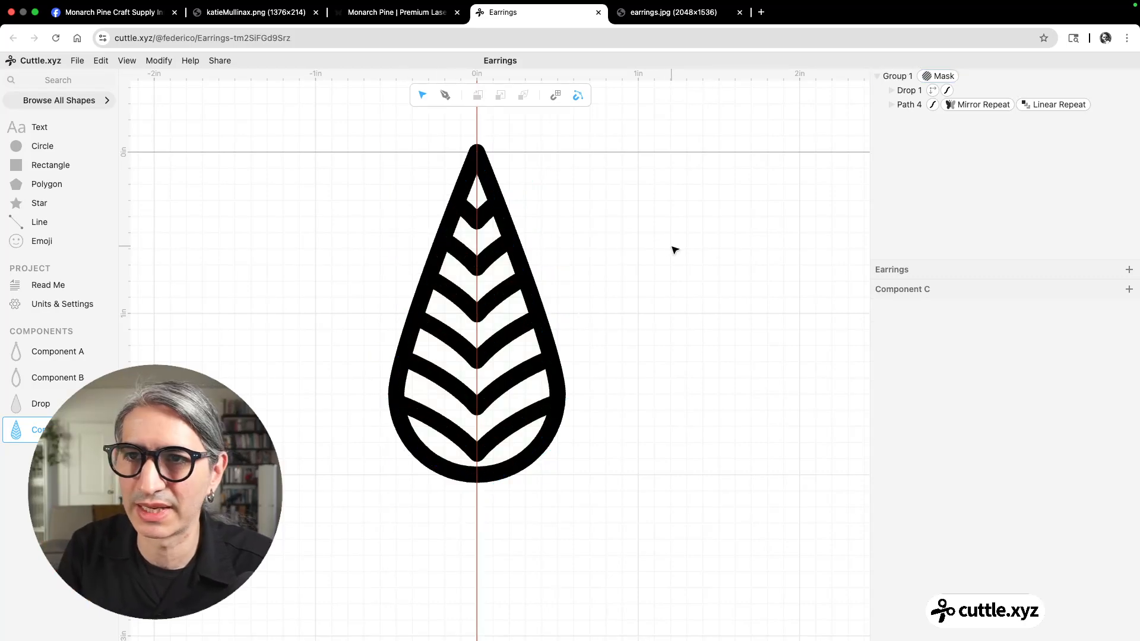
# Apply a Flatten modifier to the masked group so the thick strokes become a single outlined shape
pyautogui.scroll(-3, 669, 247)
pyautogui.moveTo(355, 148); pyautogui.dragTo(613, 530)
pyautogui.click(169, 65)
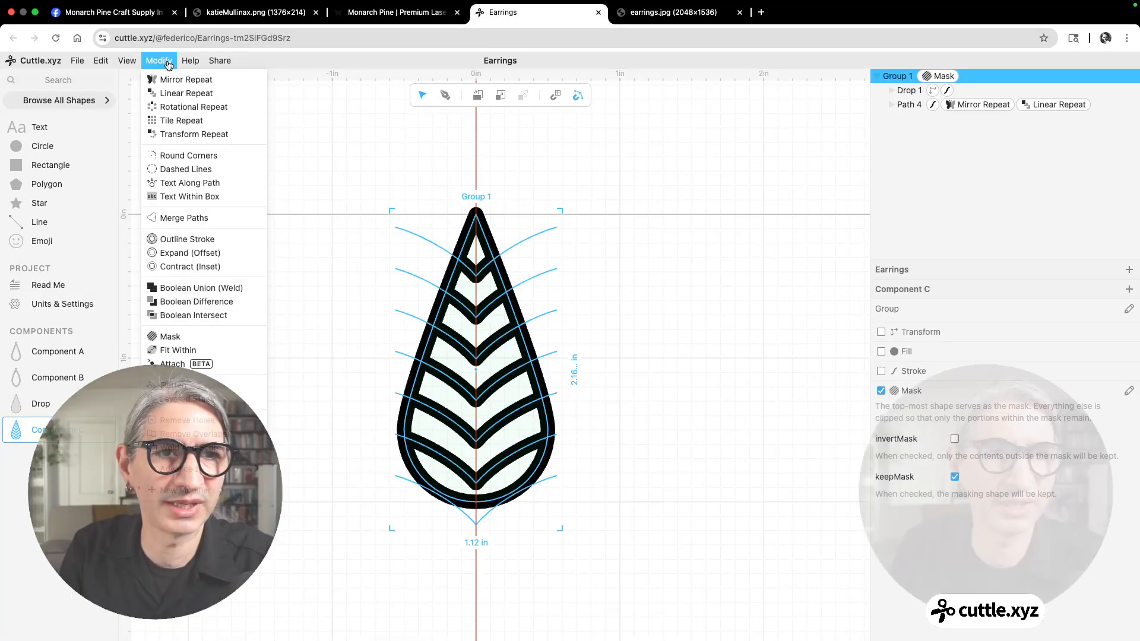
pyautogui.click(179, 390)
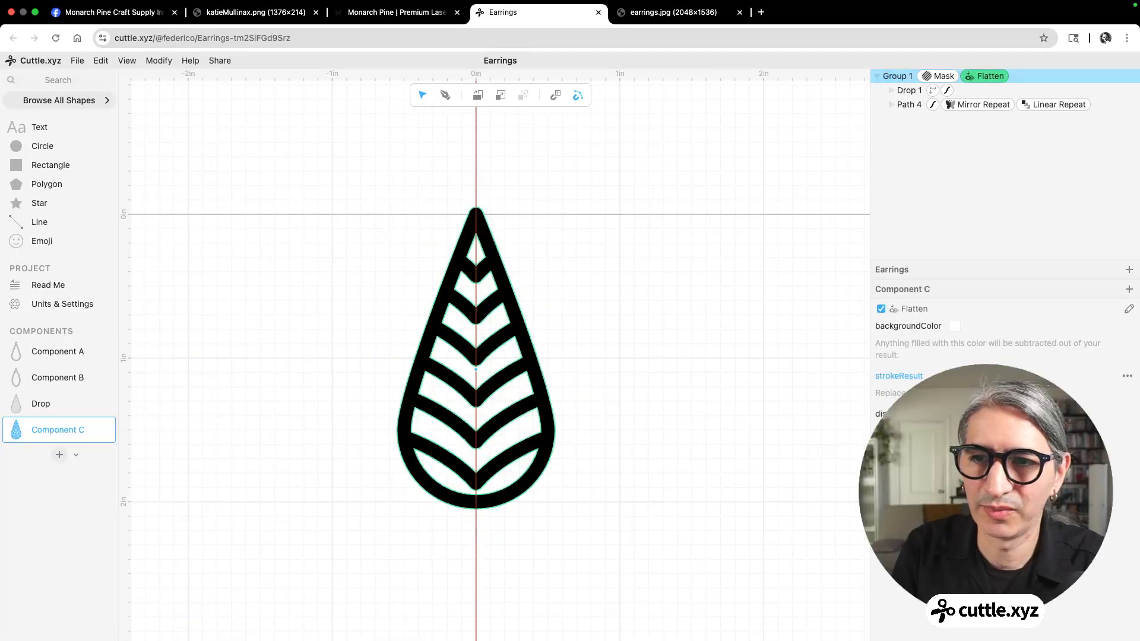
pyautogui.click(700, 379)
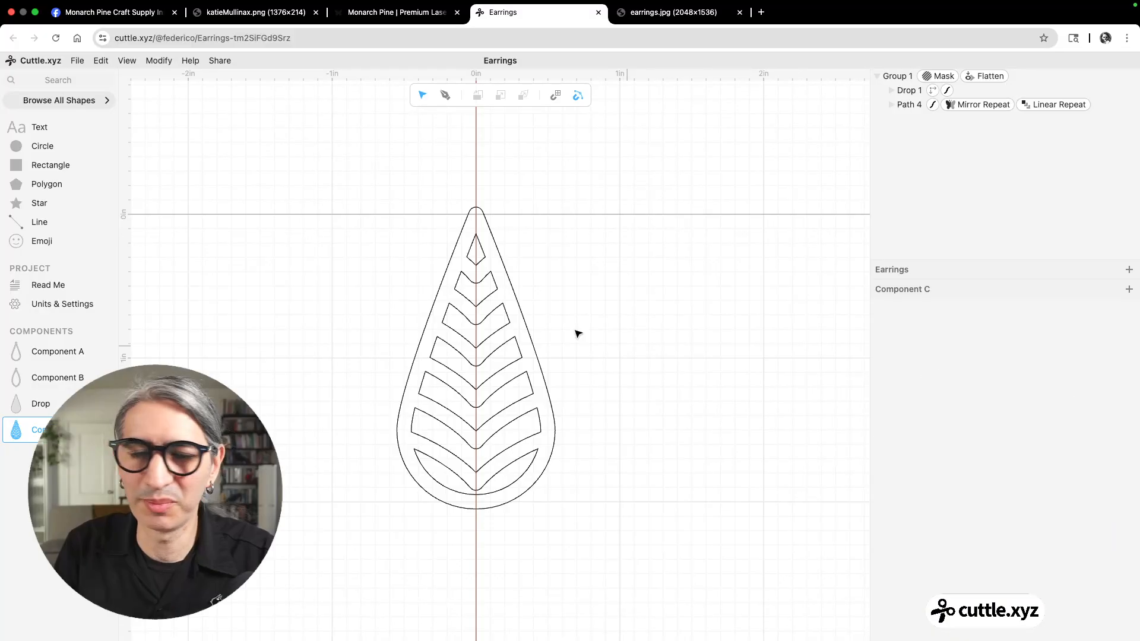
# Copy the Add Hole modifier from the mirrored path in Component B
pyautogui.click(50, 379)
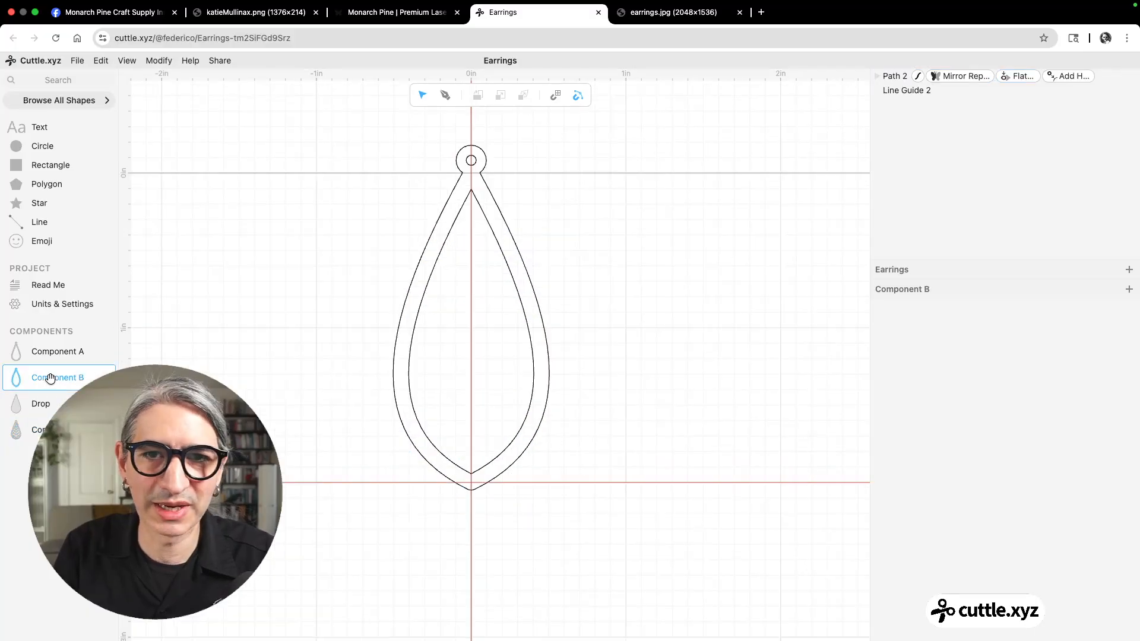
pyautogui.click(1067, 76)
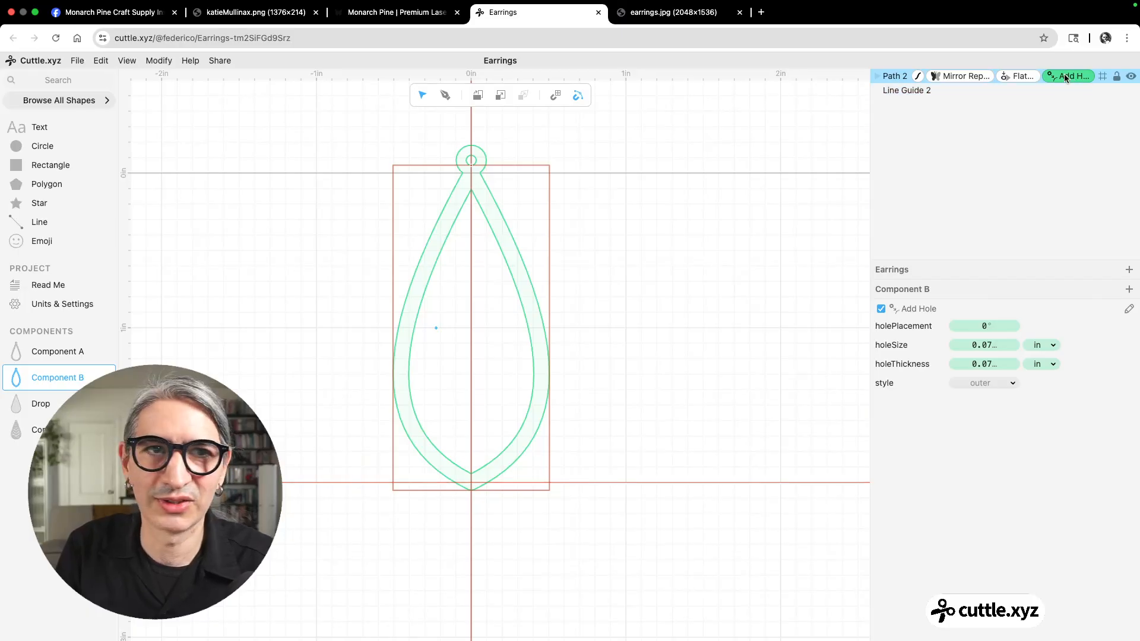
pyautogui.click(100, 60)
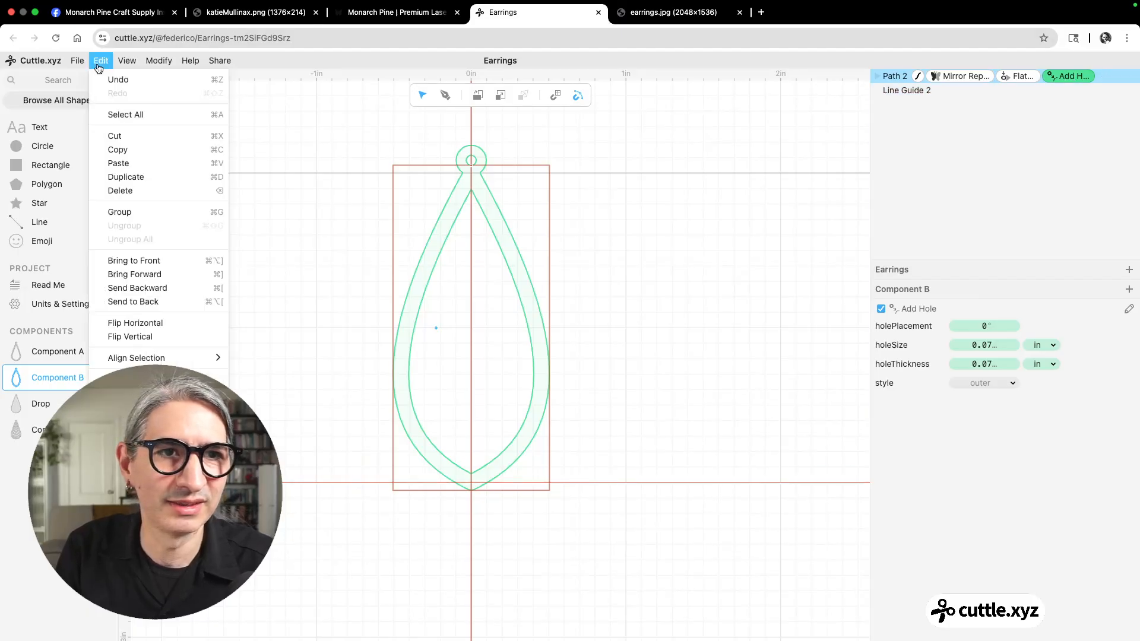
pyautogui.click(126, 152)
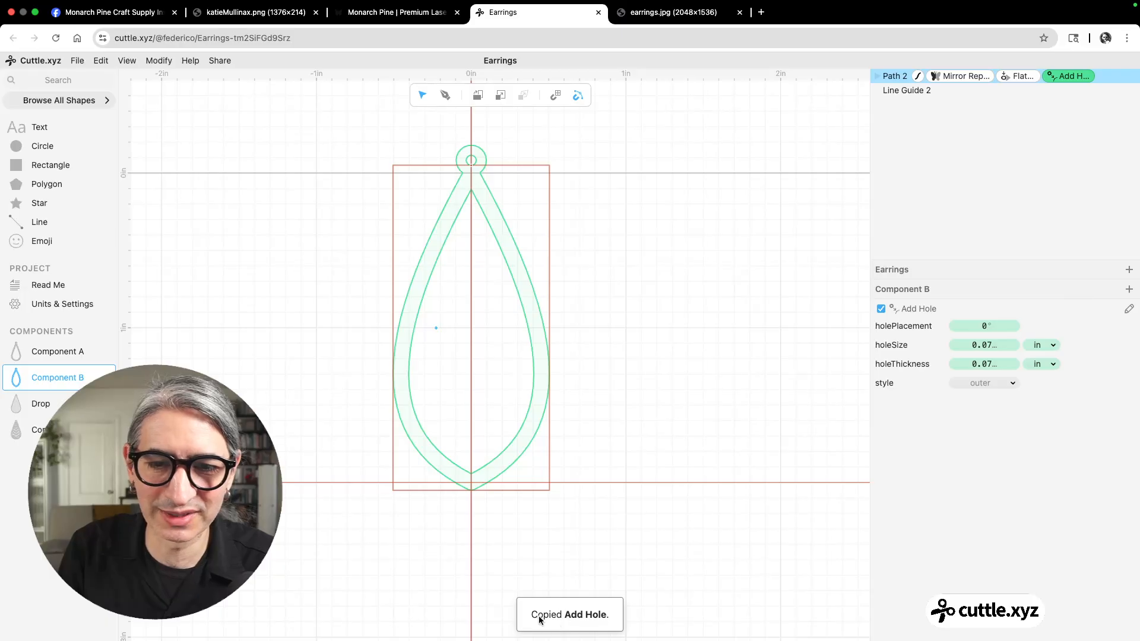
pyautogui.click(632, 572)
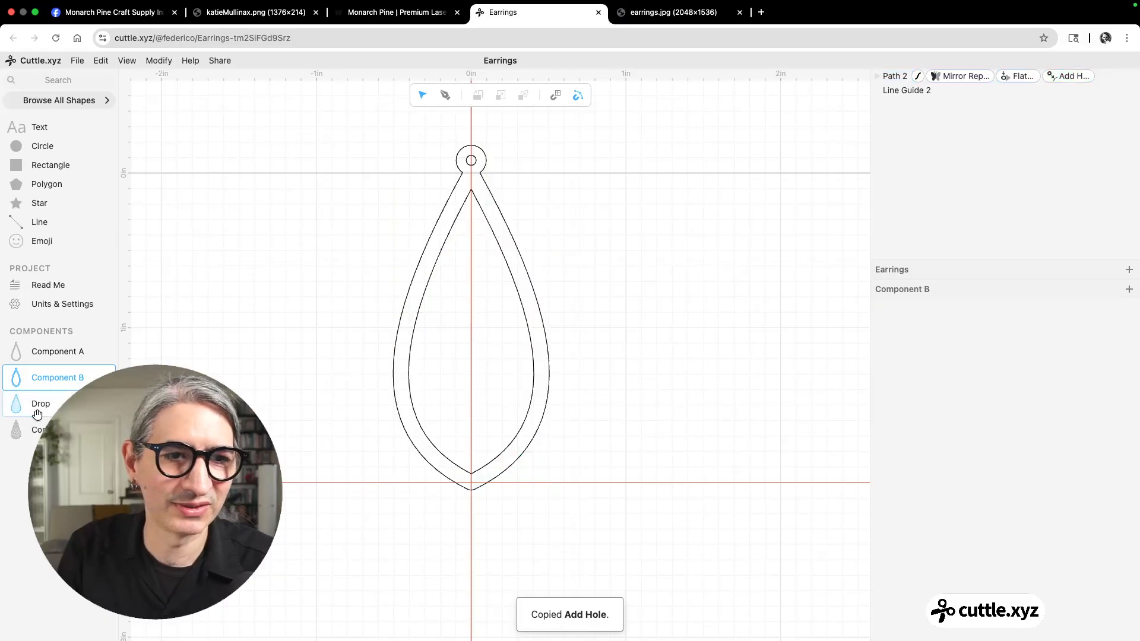
# Paste the copied Add Hole modifier onto the chevron group in Component C and inspect its hole size and thickness
pyautogui.click(18, 429)
pyautogui.moveTo(372, 175); pyautogui.dragTo(509, 306)
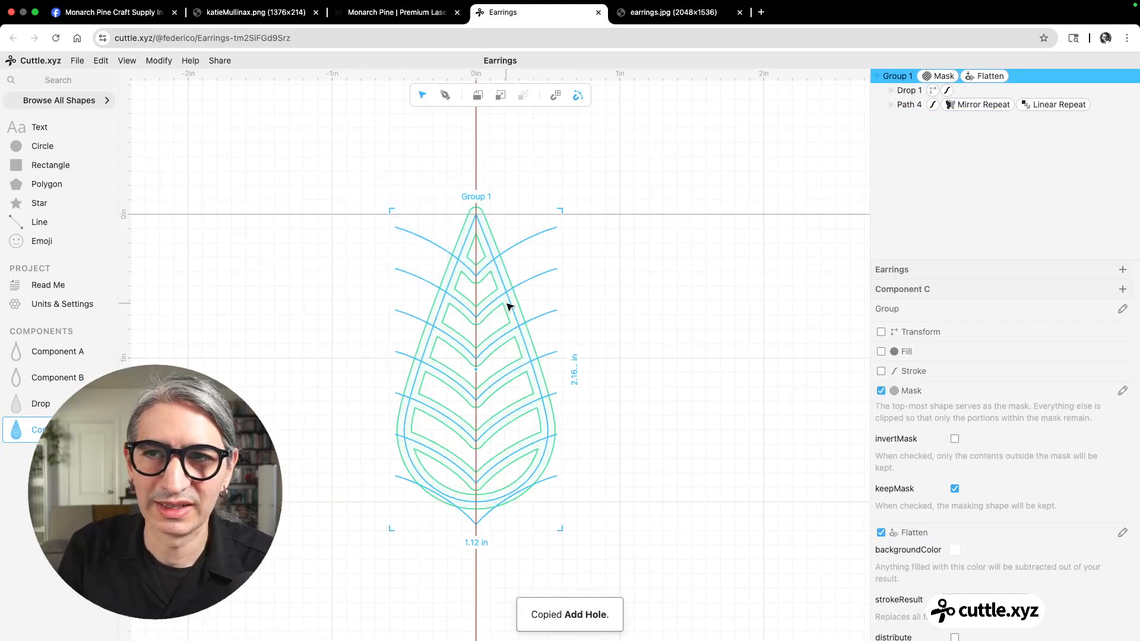
pyautogui.click(101, 61)
pyautogui.click(138, 162)
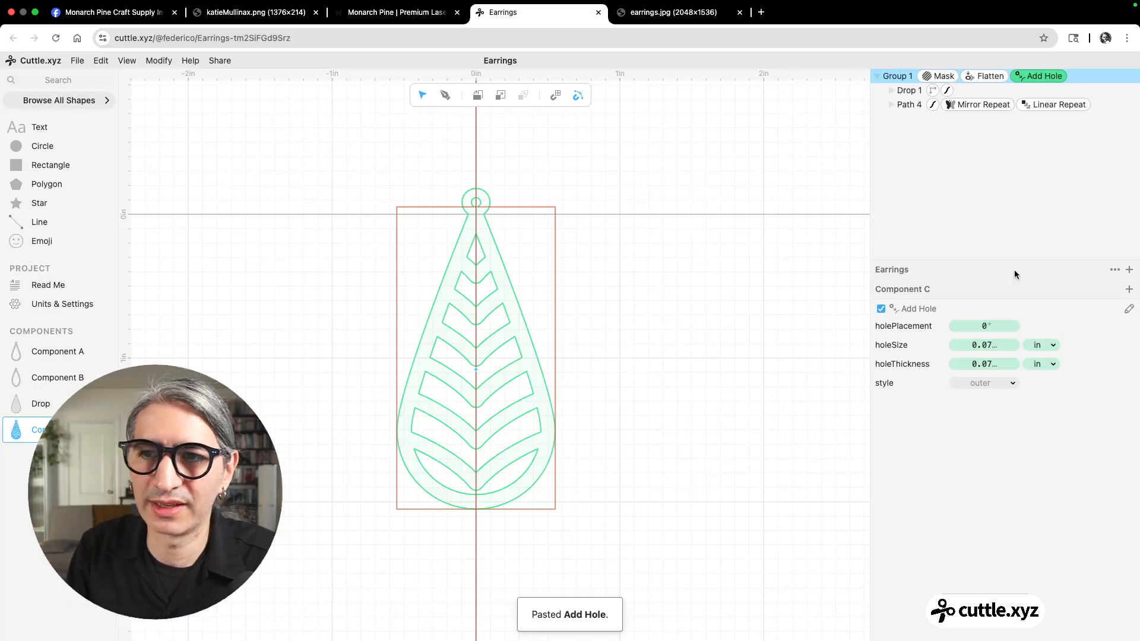
pyautogui.click(986, 345)
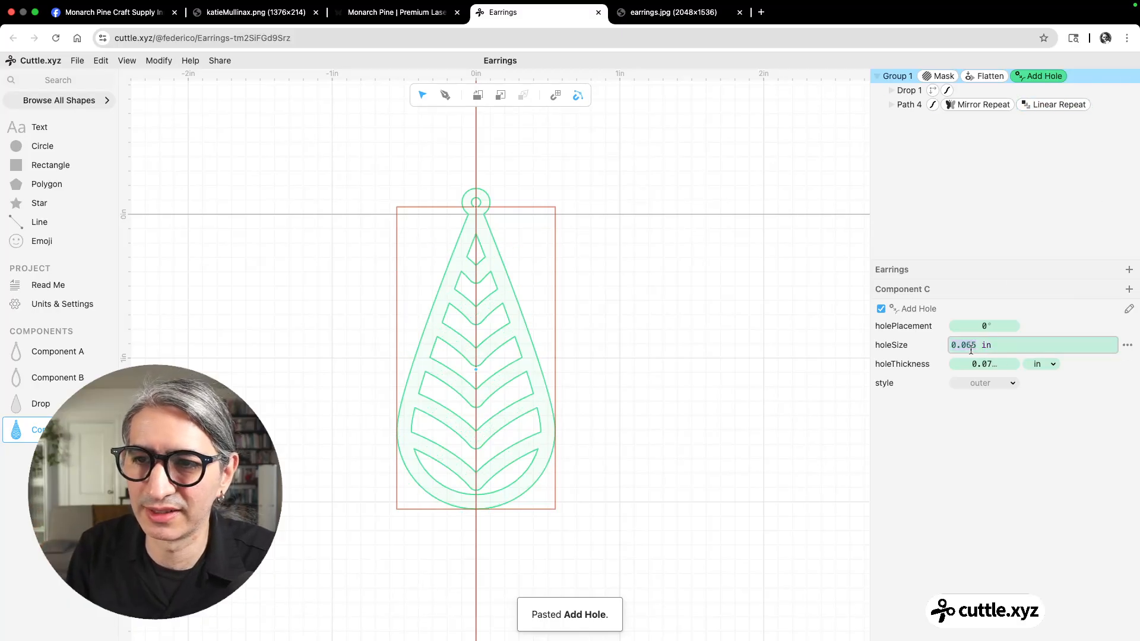
pyautogui.click(974, 364)
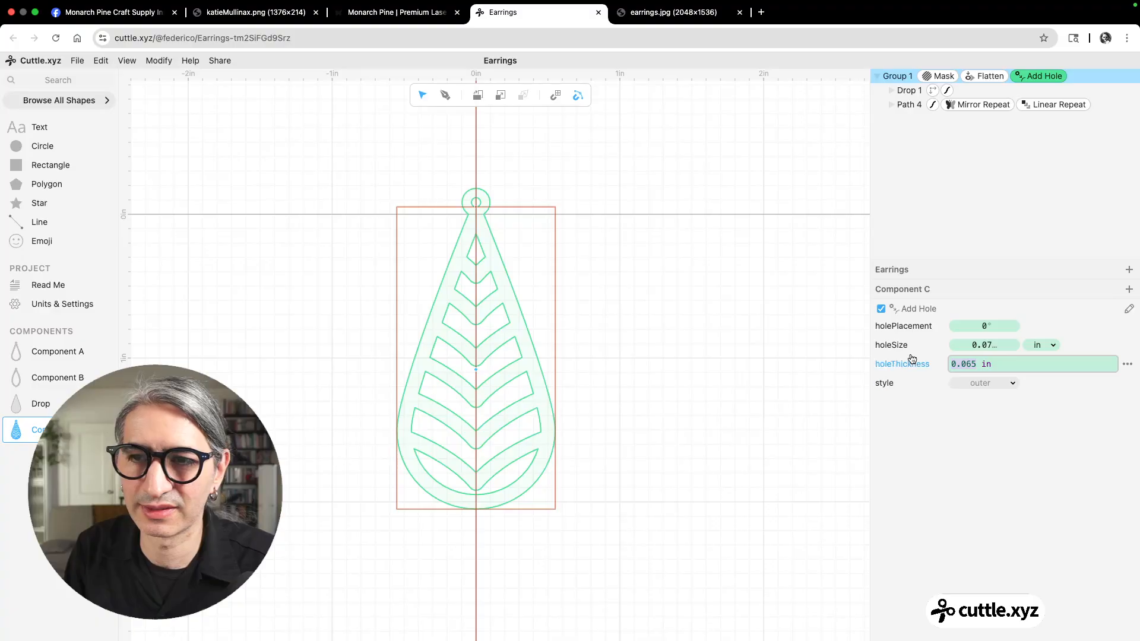
pyautogui.click(630, 339)
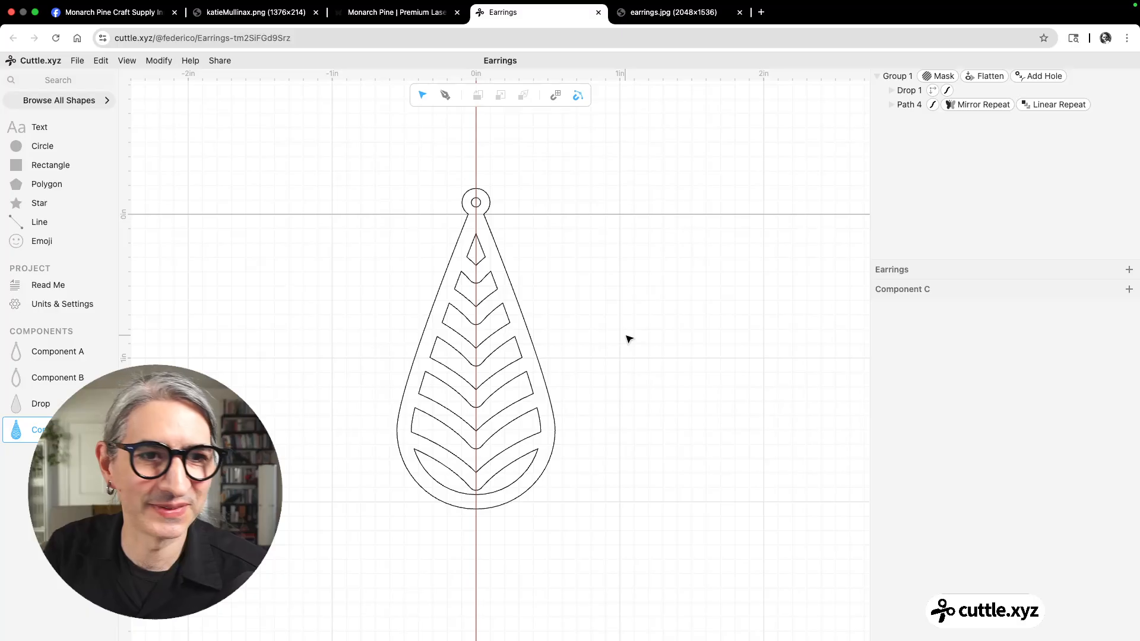
pyautogui.scroll(2, 634, 326)
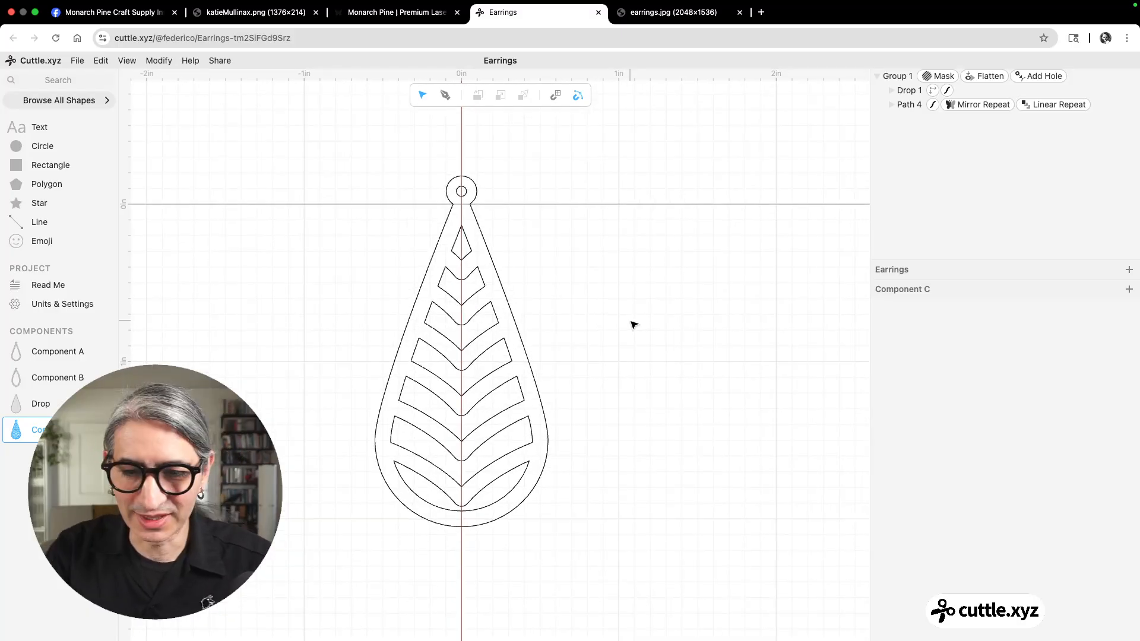
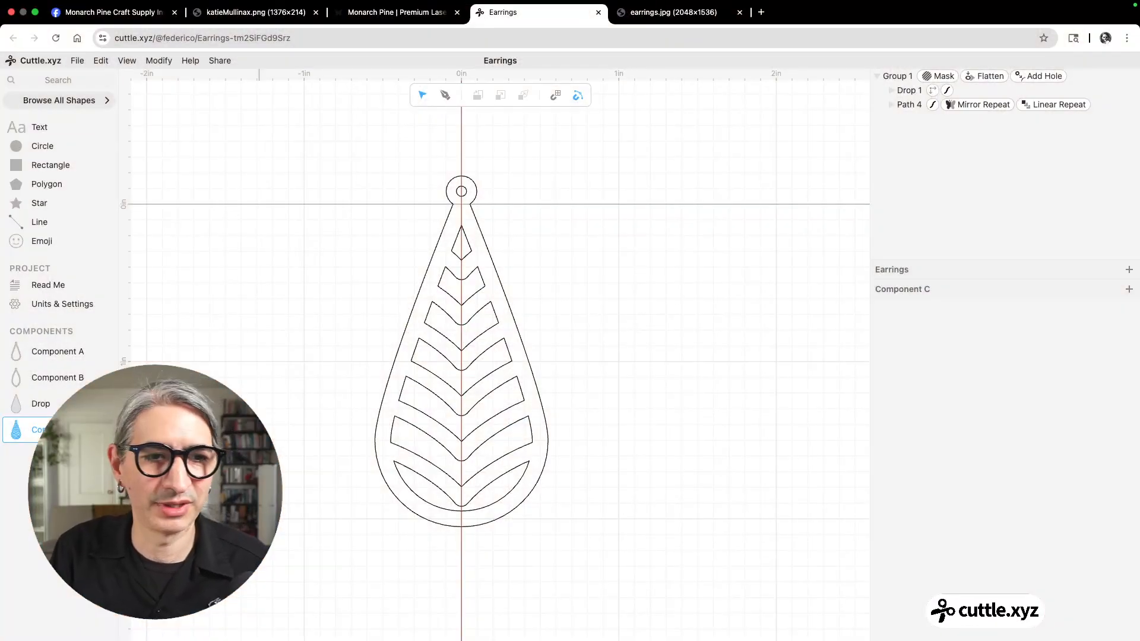
# Create a new component and place a horizontal line guide in it at y = 1 in
pyautogui.click(58, 456)
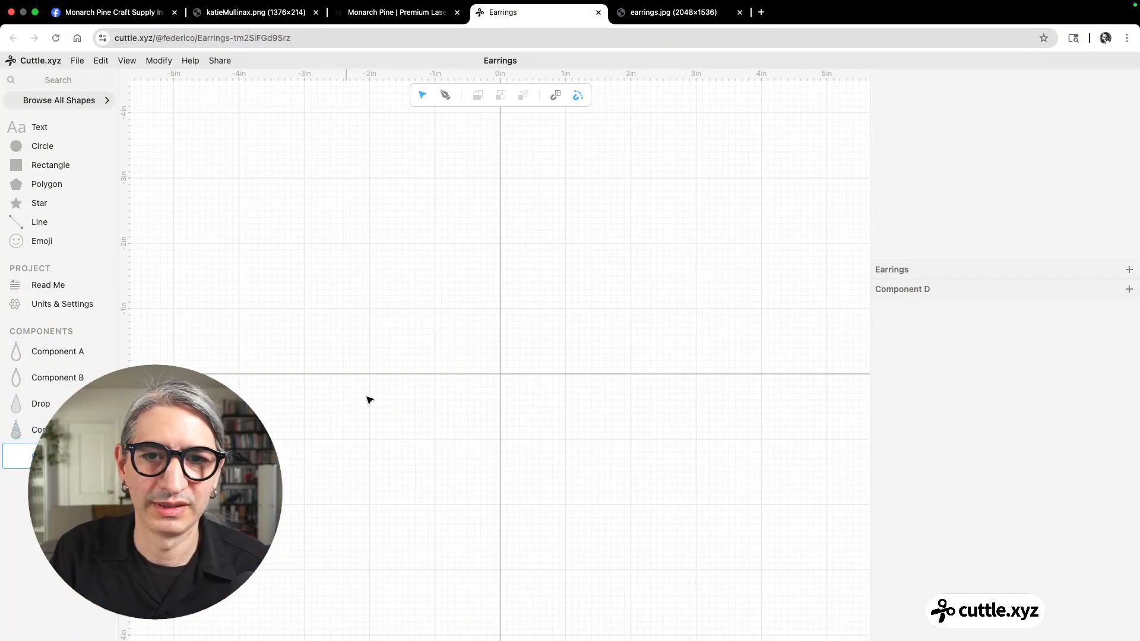
pyautogui.moveTo(474, 425); pyautogui.dragTo(472, 285)
pyautogui.scroll(1, 472, 285)
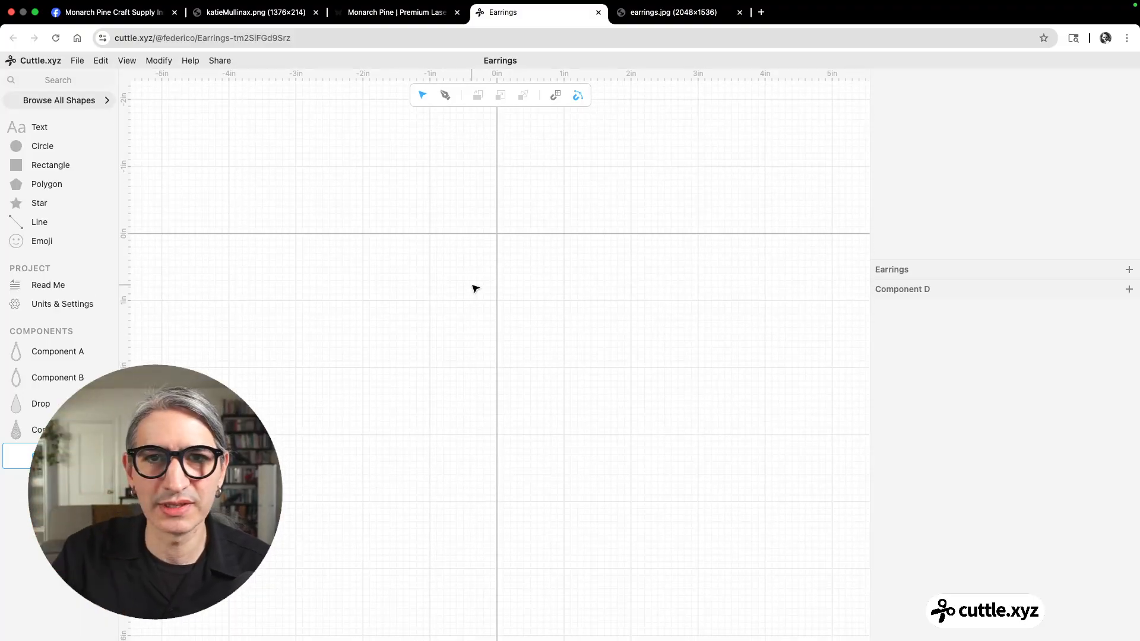
pyautogui.scroll(3, 516, 241)
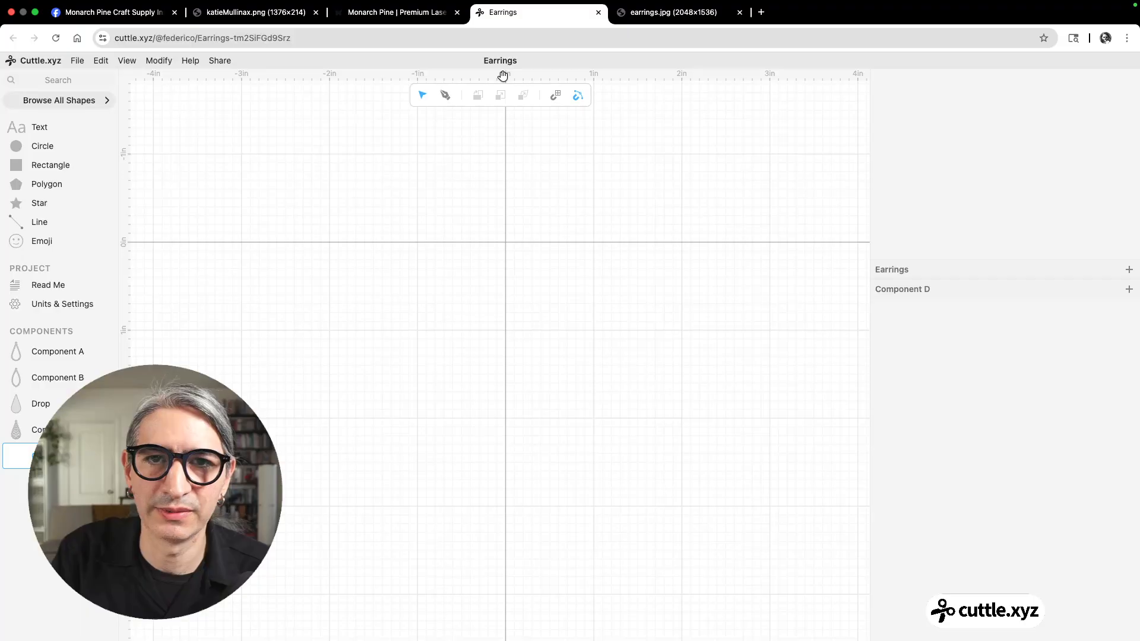
pyautogui.moveTo(500, 120); pyautogui.dragTo(506, 328)
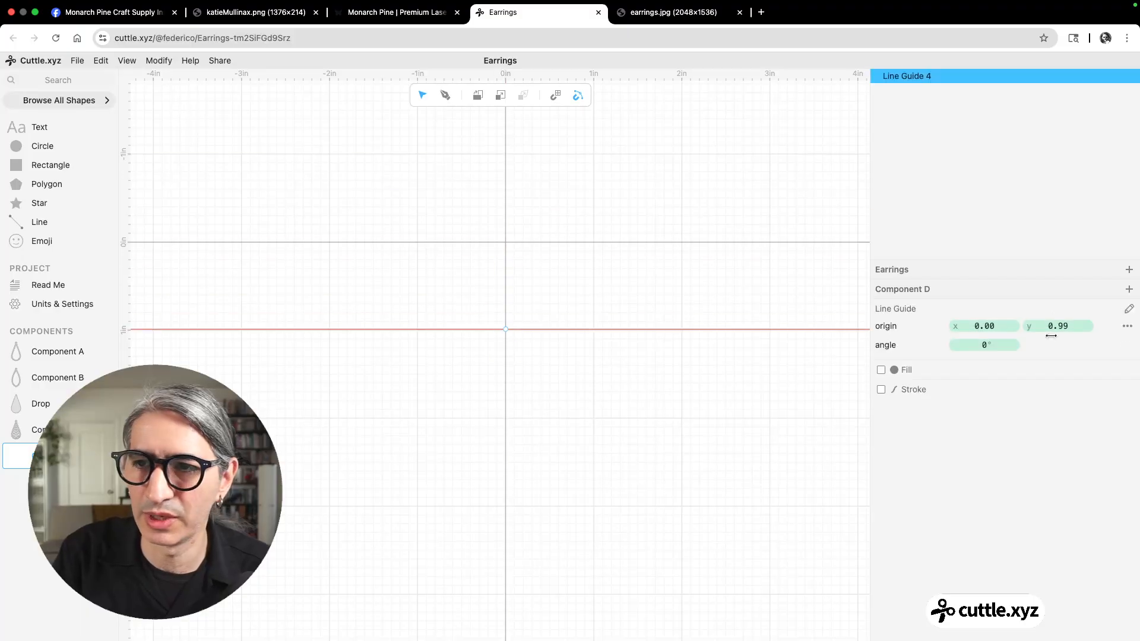
pyautogui.click(1062, 326)
pyautogui.write('1')
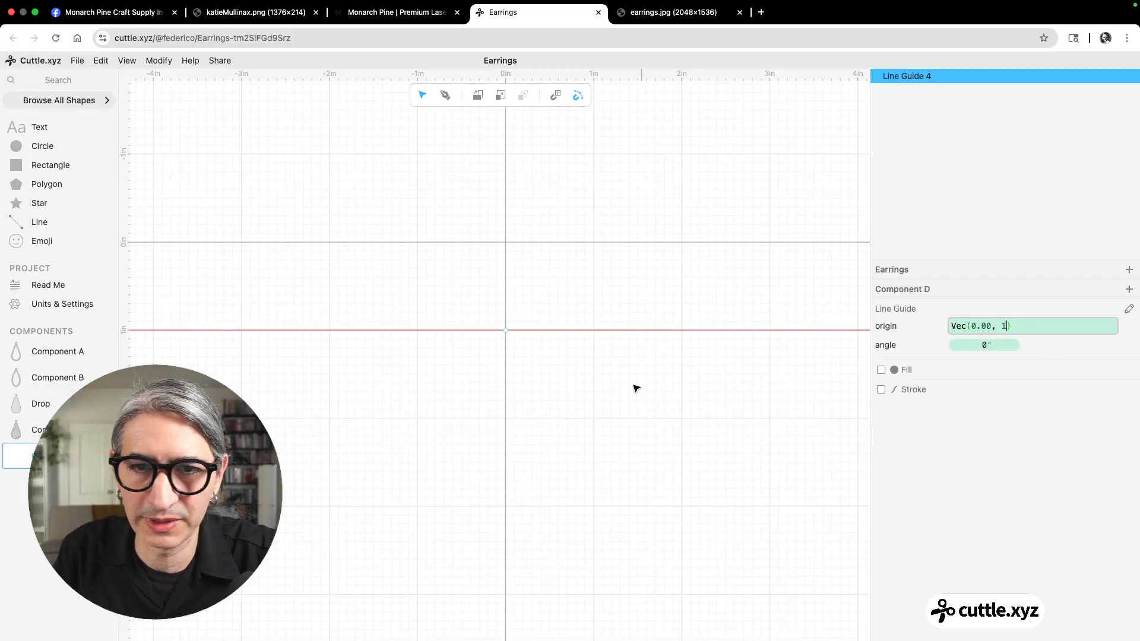
pyautogui.click(633, 385)
pyautogui.scroll(2, 562, 350)
pyautogui.moveTo(502, 284); pyautogui.dragTo(499, 326)
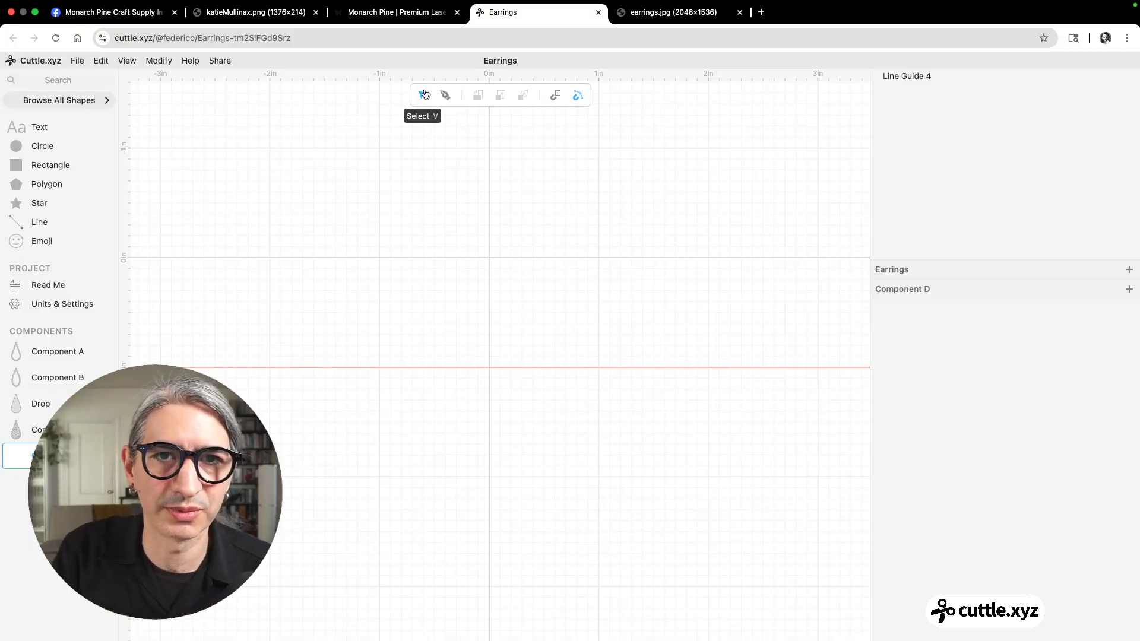
# Draw a straight vertical path 1 in long from the canvas origin to the horizontal guide with the Pen tool
pyautogui.click(445, 95)
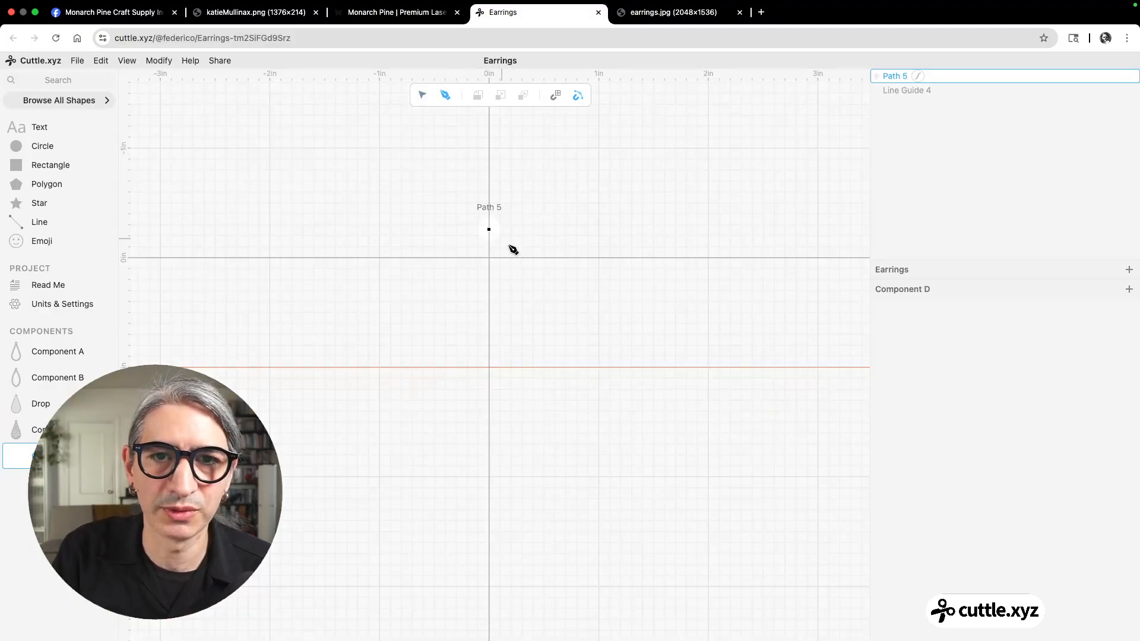
pyautogui.click(489, 257)
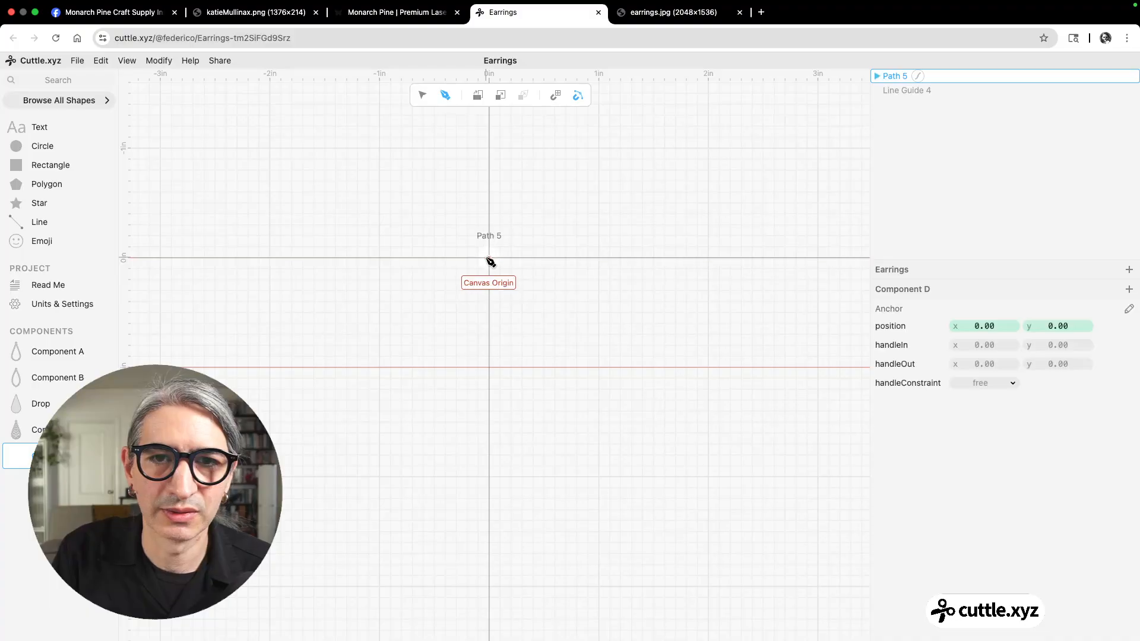
pyautogui.click(489, 367)
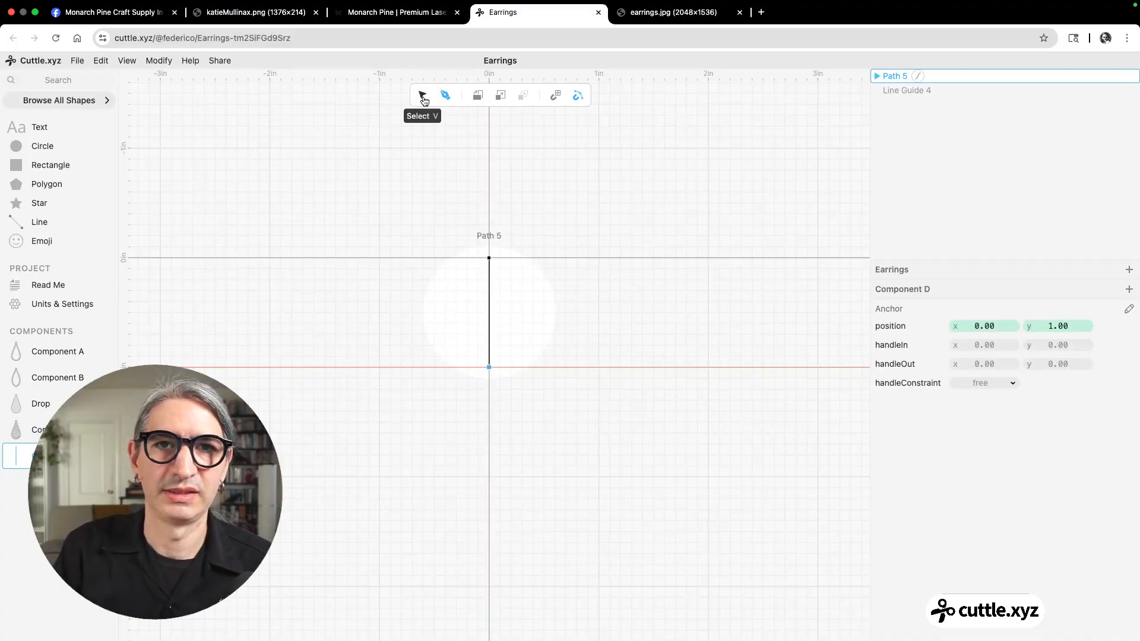
pyautogui.click(423, 98)
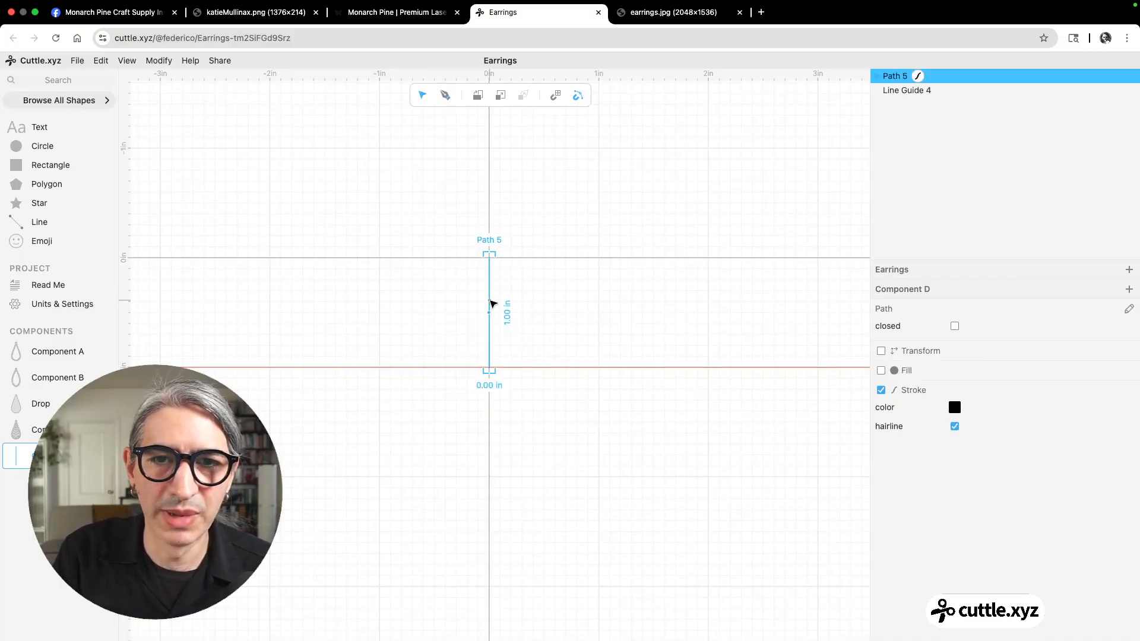
# Bend the vertical path into the left half of a drop about 0.23 in wide by adjusting its curve handles
pyautogui.doubleClick(490, 304)
pyautogui.moveTo(491, 339); pyautogui.dragTo(437, 357)
pyautogui.scroll(5, 464, 353)
pyautogui.click(440, 333)
pyautogui.moveTo(463, 264); pyautogui.dragTo(475, 281)
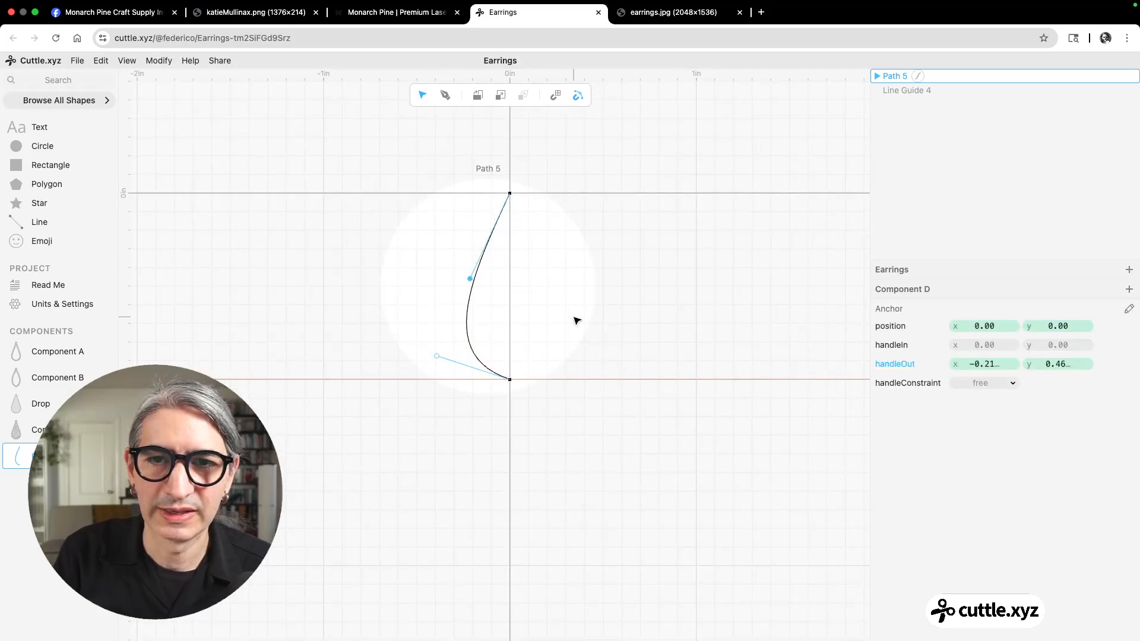
pyautogui.click(575, 320)
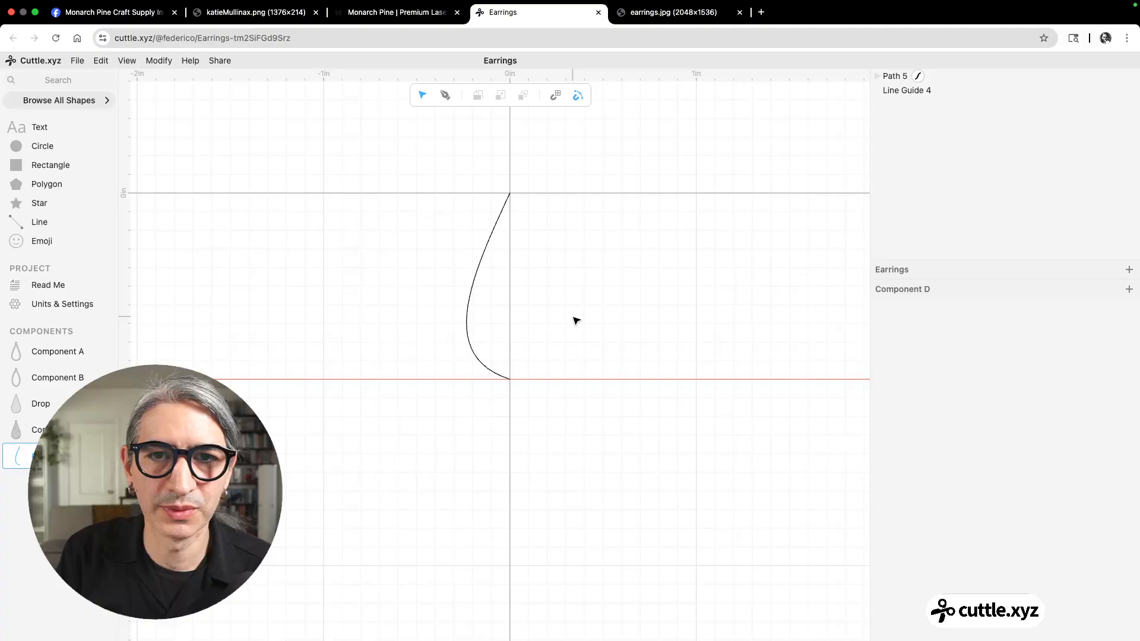
# Apply a Mirror Repeat to the half-drop curve to complete the symmetrical drop outline
pyautogui.scroll(3, 590, 298)
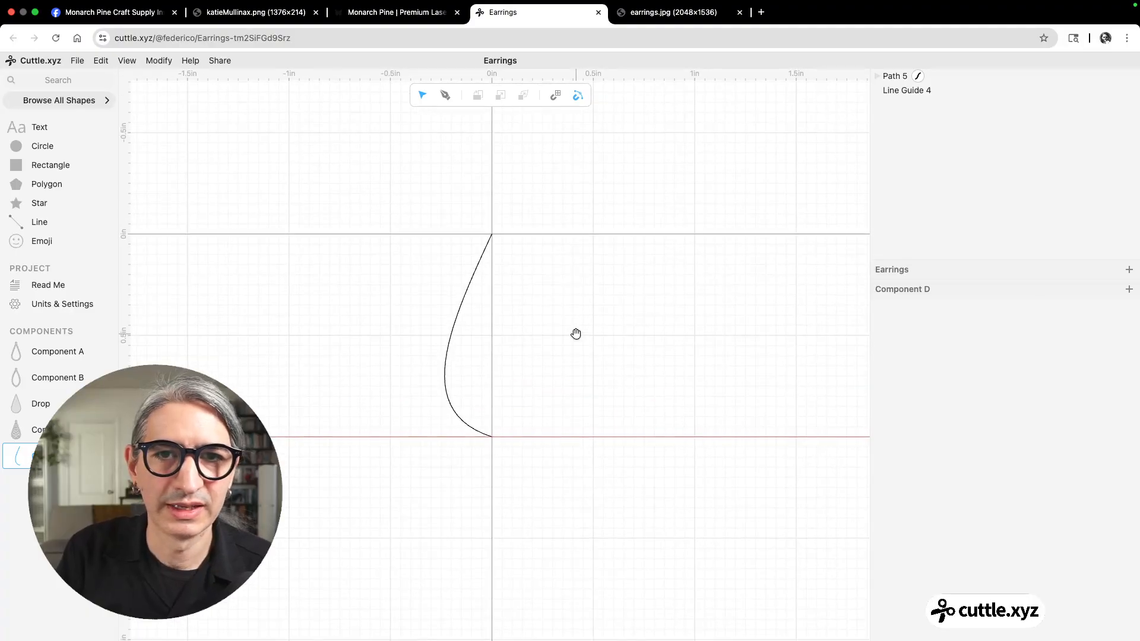
pyautogui.click(169, 62)
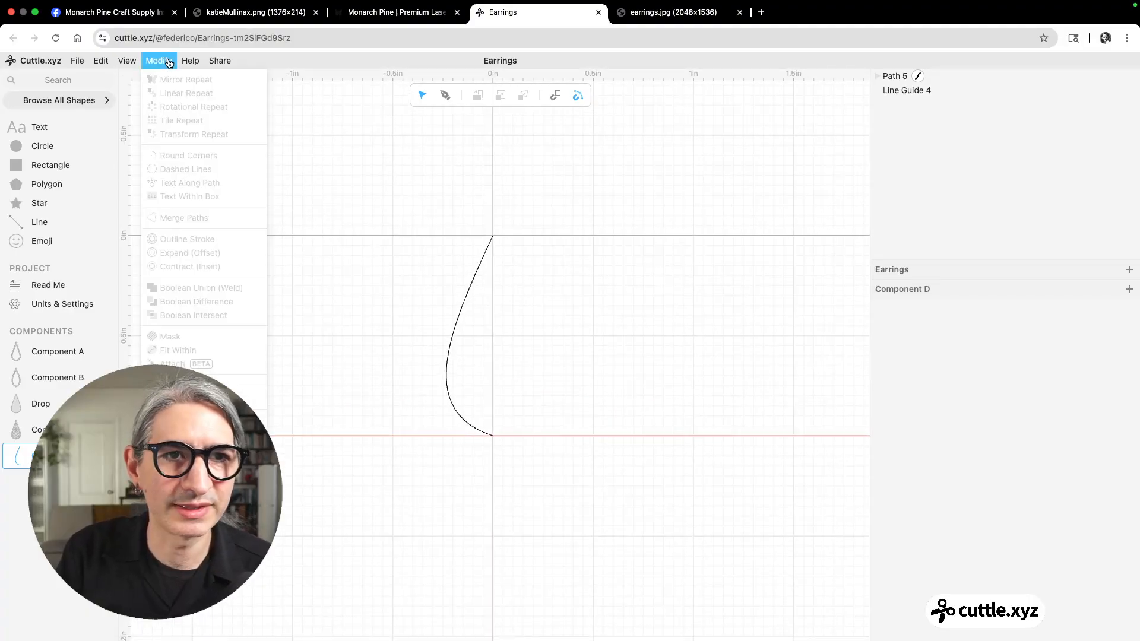
pyautogui.click(490, 257)
pyautogui.click(157, 62)
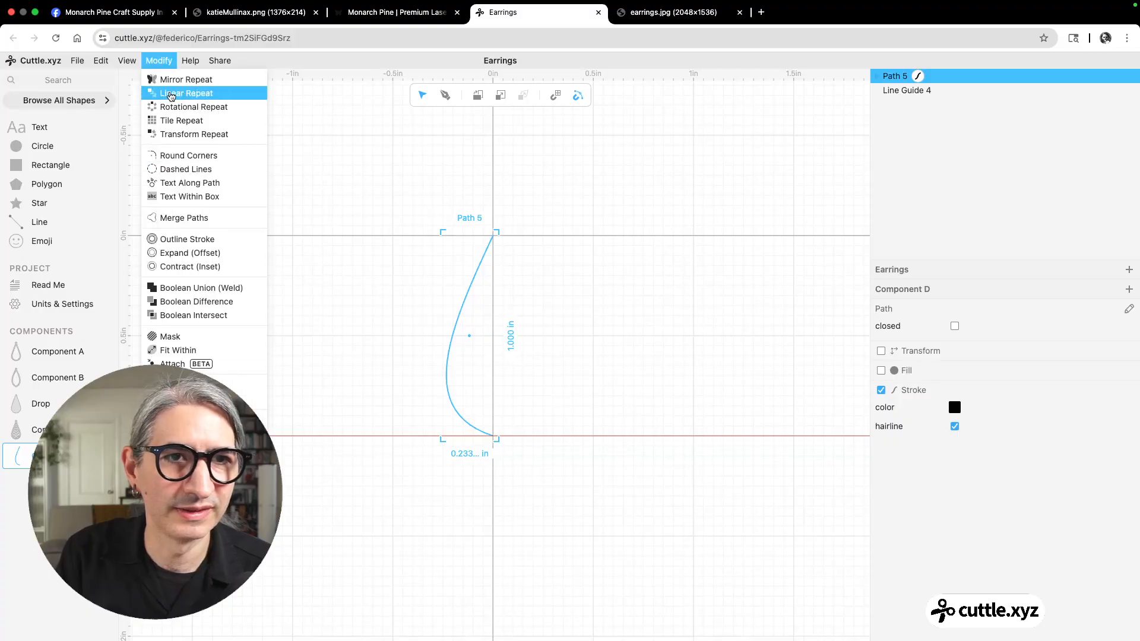
pyautogui.click(176, 79)
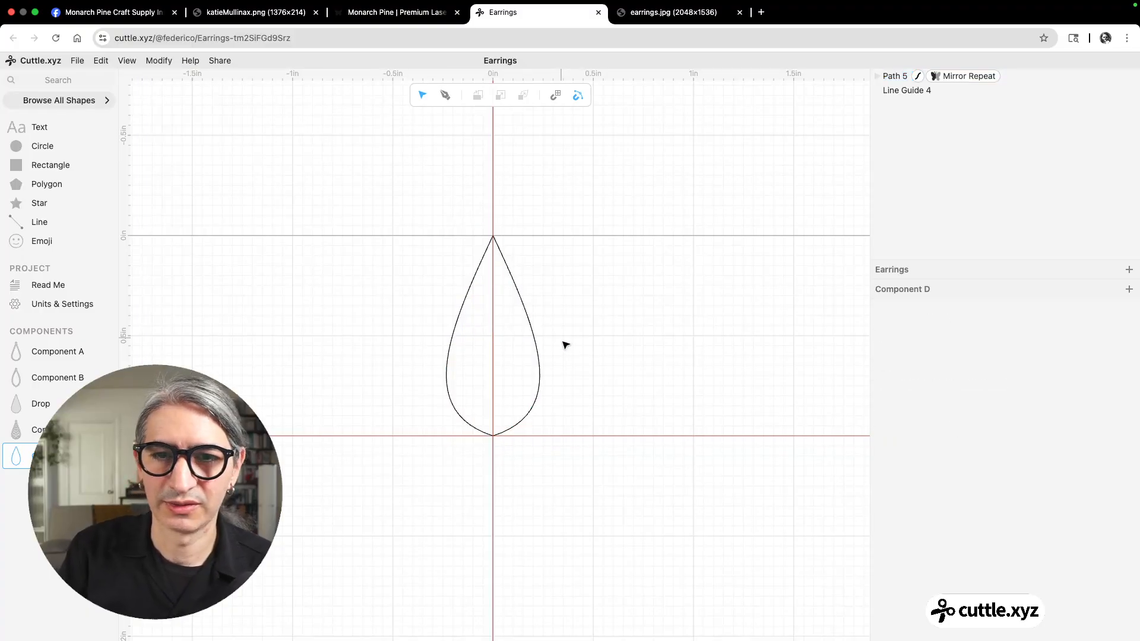
# Try adding two extra anchors along the lower left curve of the drop, and delete them again
pyautogui.doubleClick(450, 403)
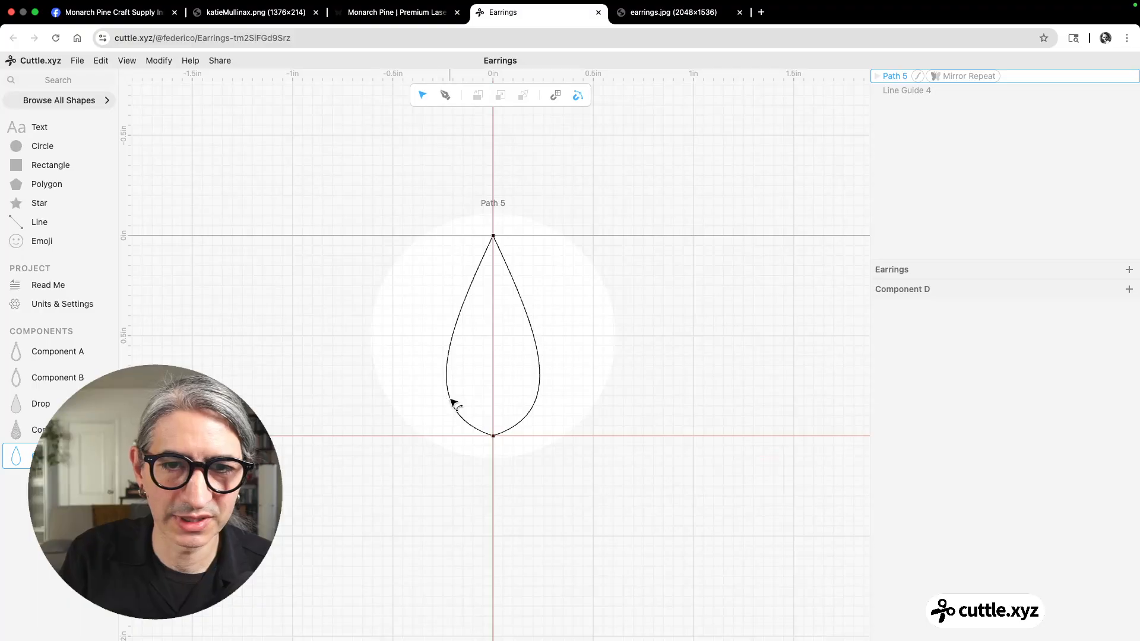
pyautogui.click(452, 402)
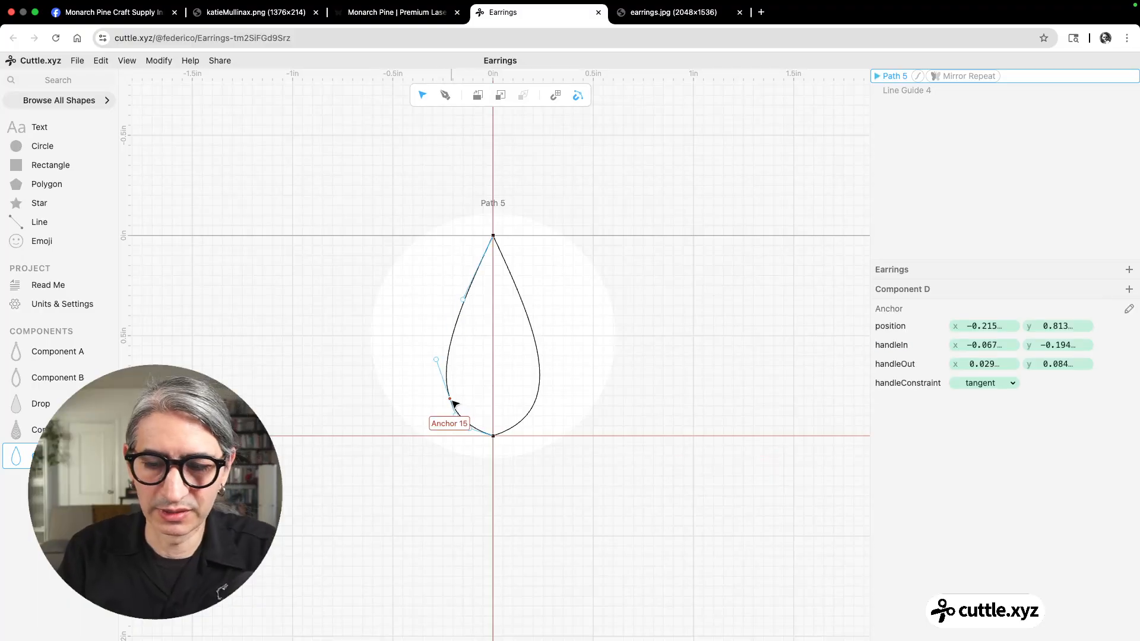
pyautogui.doubleClick(448, 356)
pyautogui.click(463, 356)
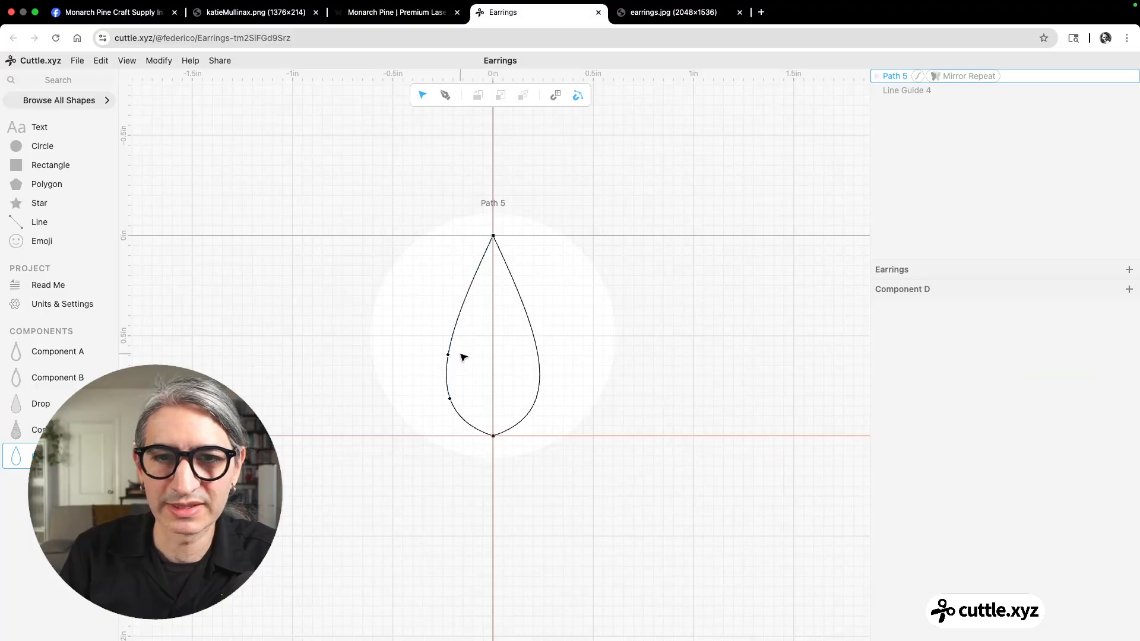
pyautogui.click(450, 357)
pyautogui.press('Delete')
pyautogui.click(451, 399)
pyautogui.press('Delete')
# Reshape the left half of the drop with its curve handles into a fuller, lower-bulging outline about 0.25 in wide
pyautogui.moveTo(481, 383); pyautogui.dragTo(420, 397)
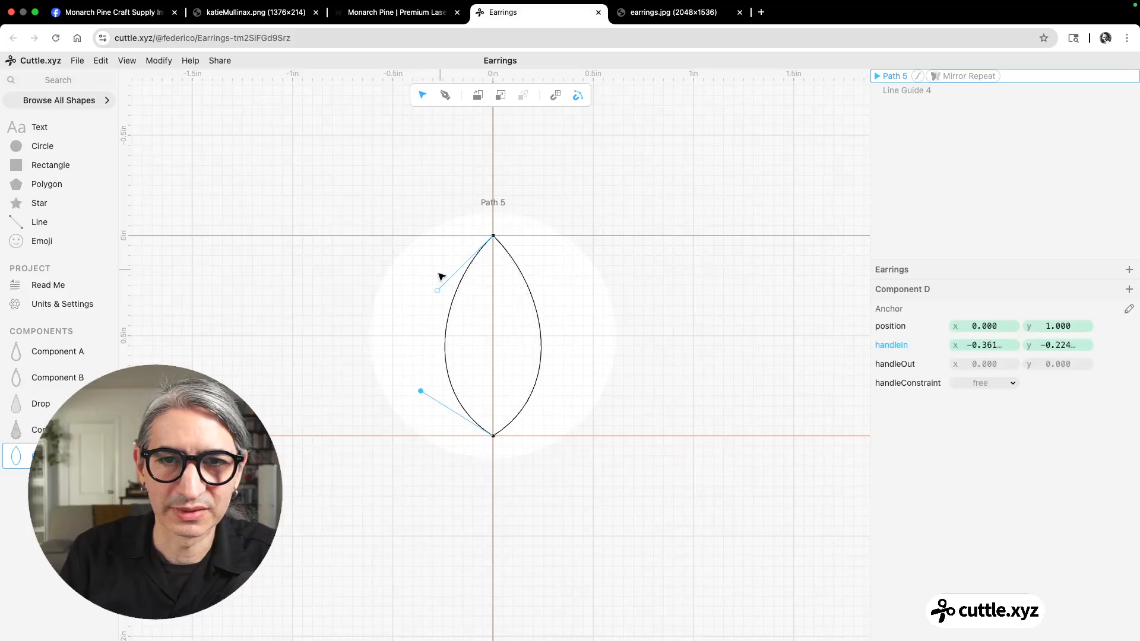
pyautogui.moveTo(437, 290); pyautogui.dragTo(417, 392)
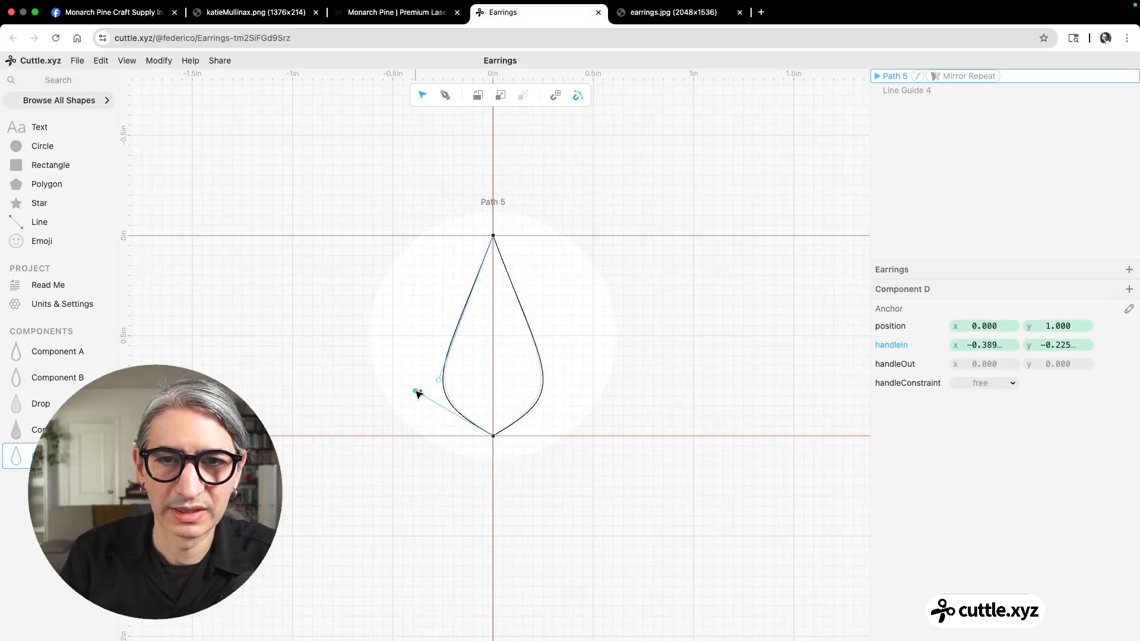
pyautogui.click(687, 330)
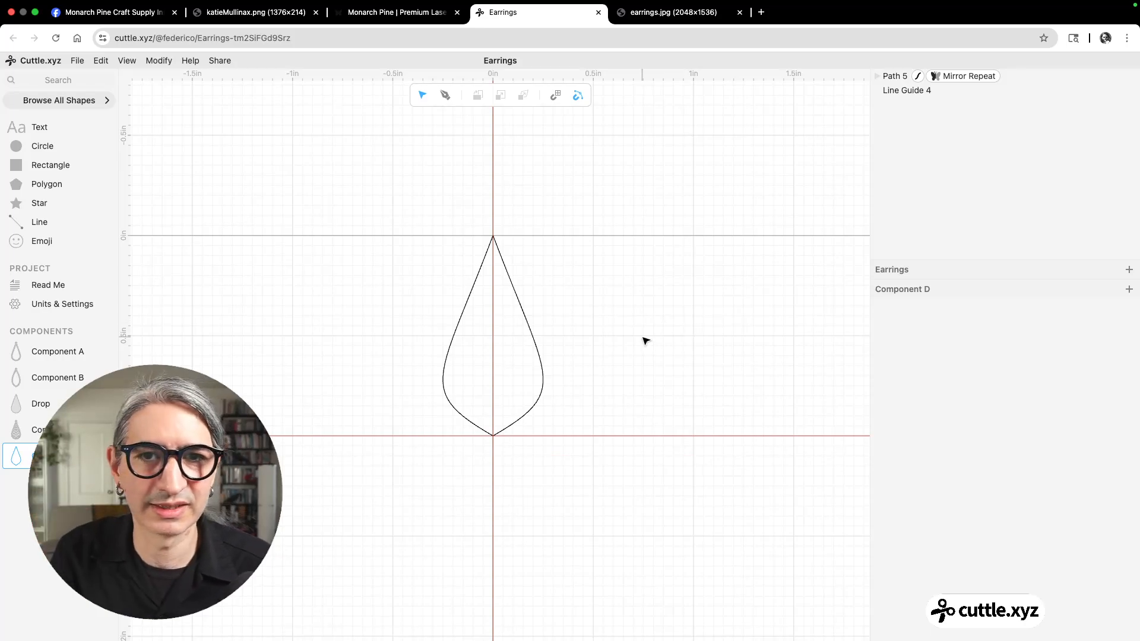
# Apply a Rotational Repeat with 6 repetitions to the mirrored petal to form a flower around the canvas origin
pyautogui.scroll(2, 644, 339)
pyautogui.moveTo(366, 185); pyautogui.dragTo(629, 508)
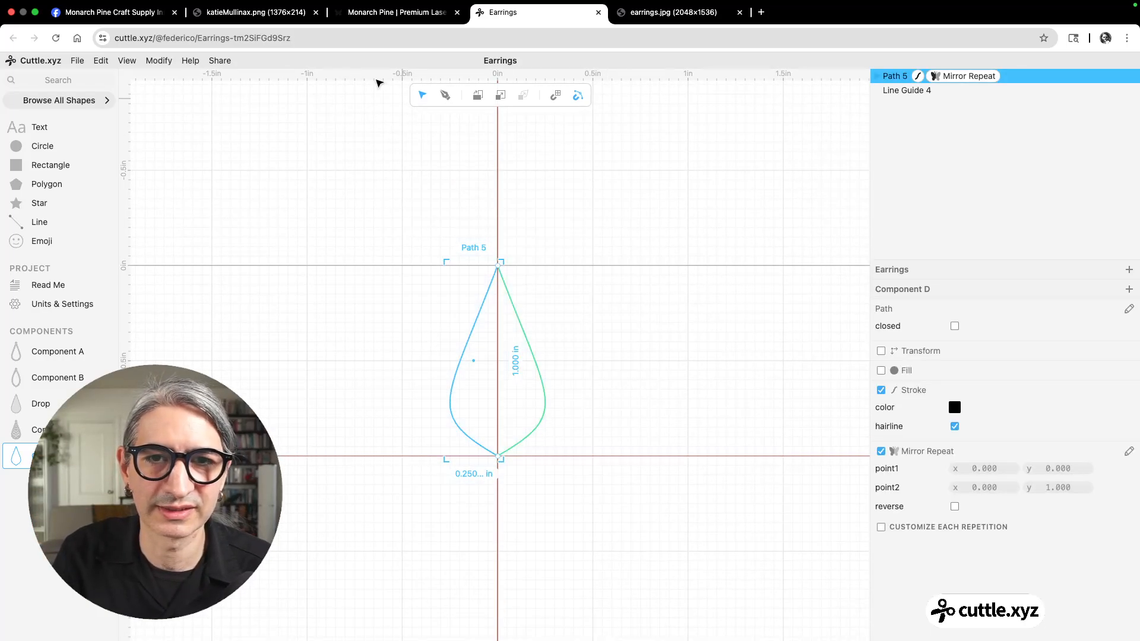
pyautogui.click(152, 61)
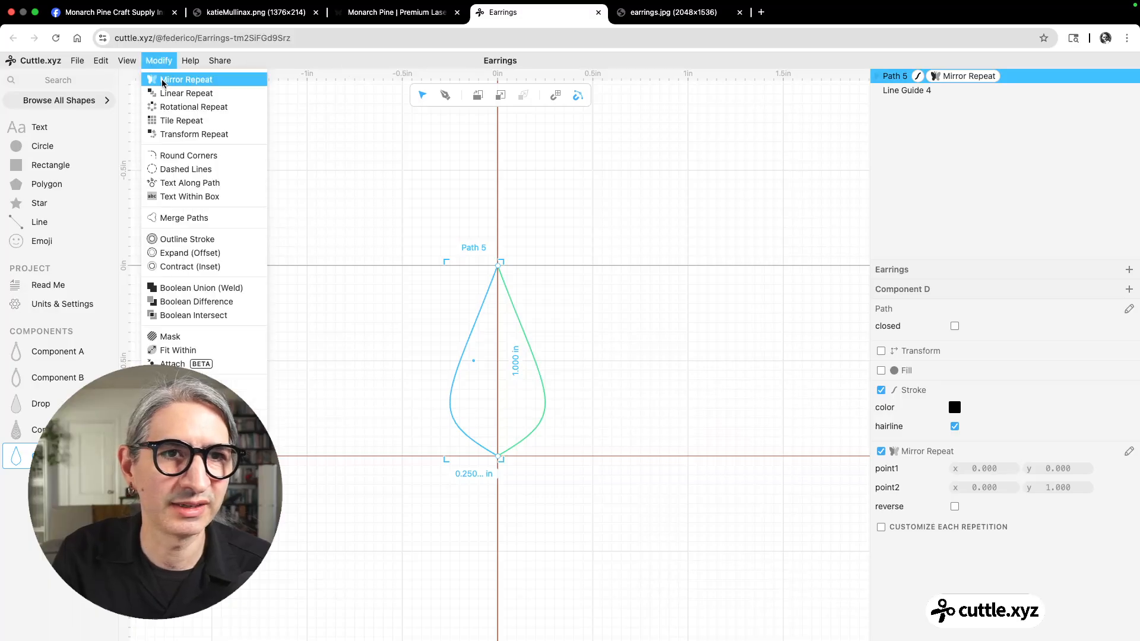
pyautogui.click(182, 107)
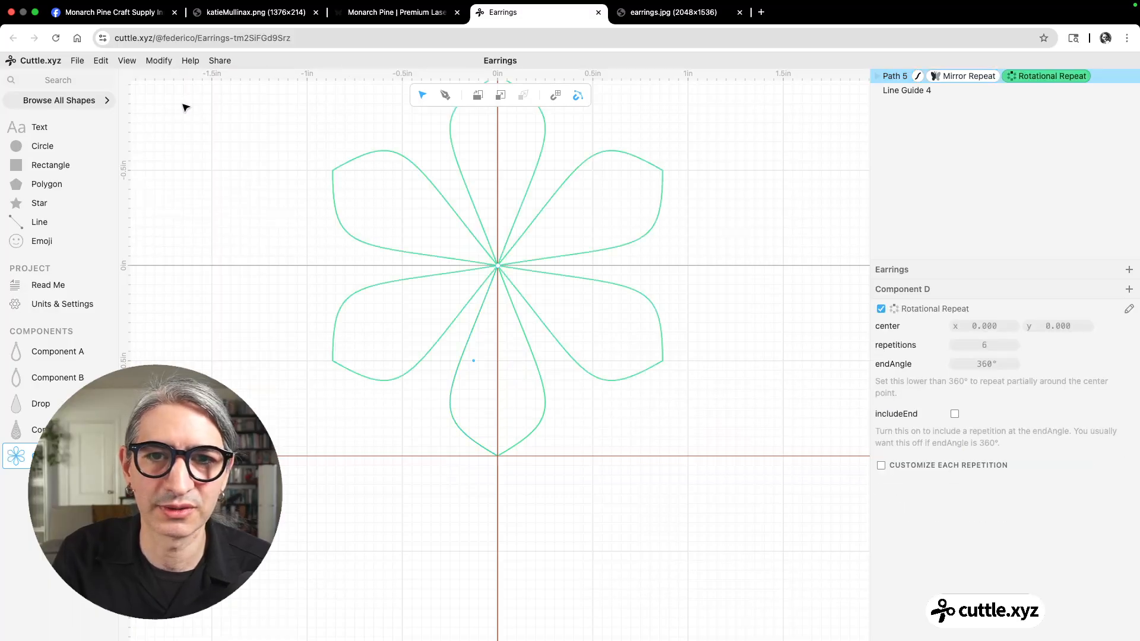
pyautogui.click(733, 284)
pyautogui.moveTo(733, 283); pyautogui.dragTo(725, 310)
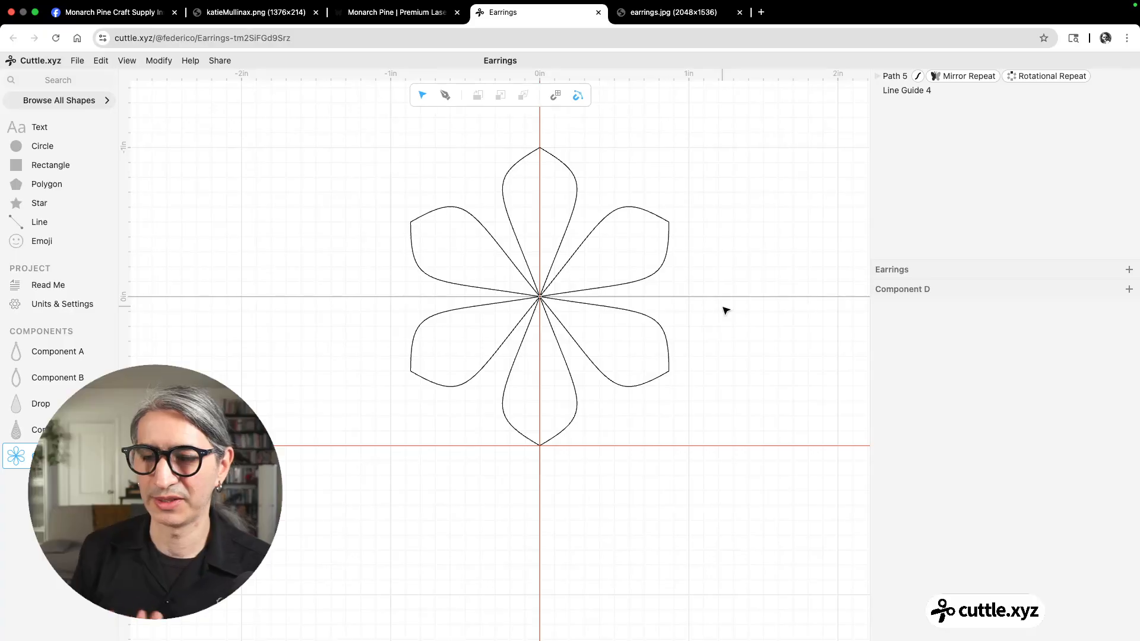
pyautogui.scroll(2, 725, 309)
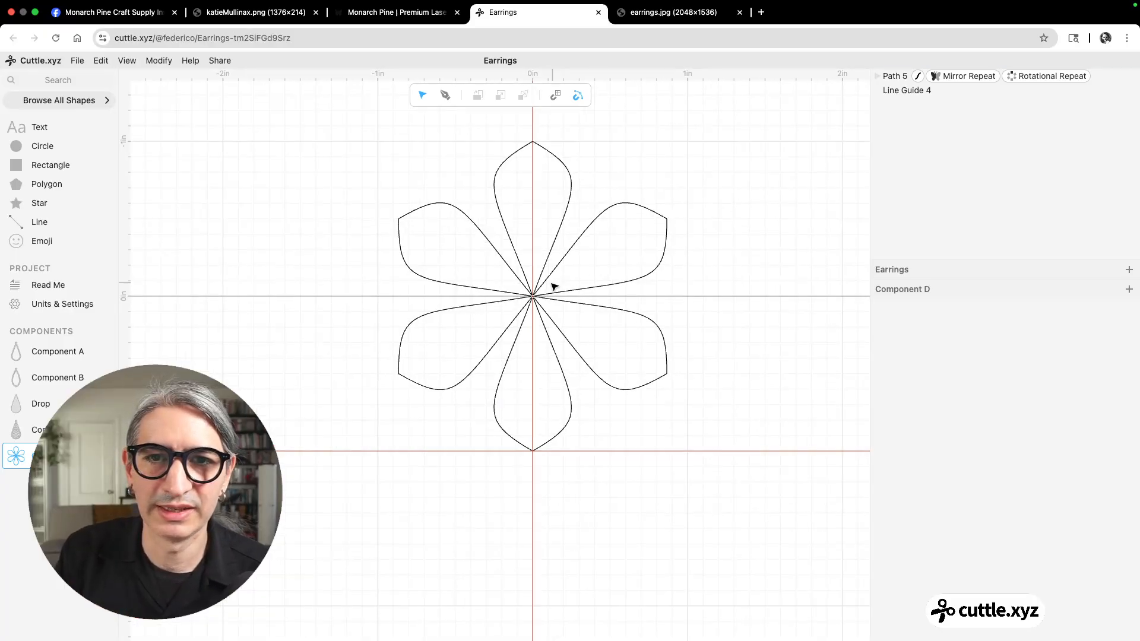
# Pull the outgoing handle of the petal's inner anchor to about (-0.31, 0.61) to round the petals more
pyautogui.doubleClick(509, 369)
pyautogui.click(509, 369)
pyautogui.moveTo(491, 408)
pyautogui.mouseDown()
pyautogui.moveTo(478, 407)
pyautogui.moveTo(489, 412)
pyautogui.moveTo(494, 394)
pyautogui.moveTo(484, 391)
pyautogui.mouseUp()
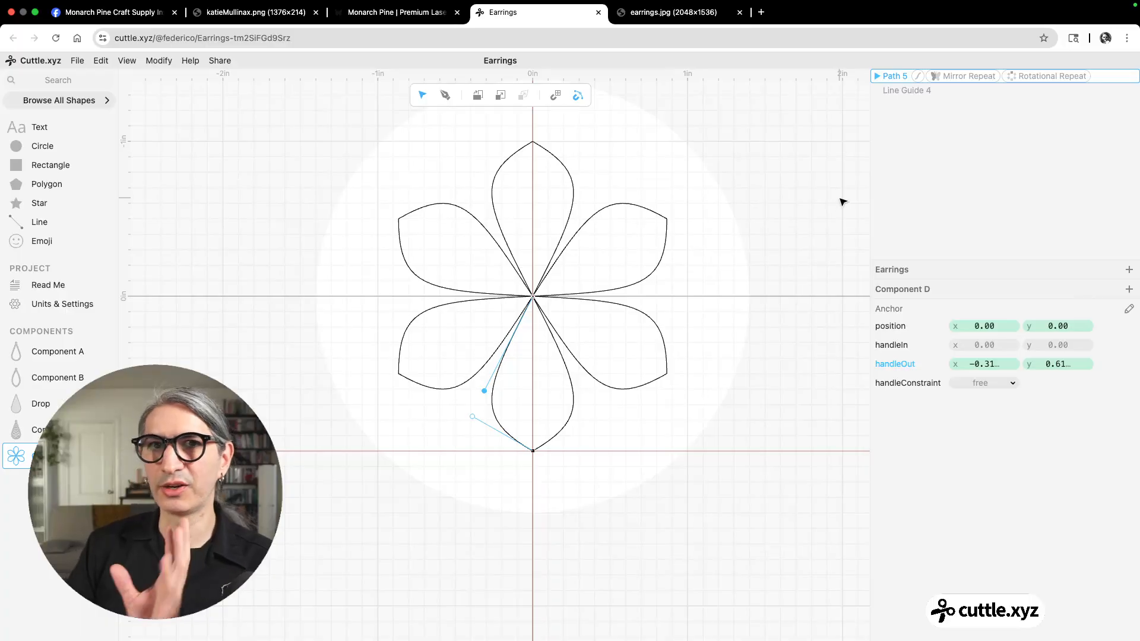
# Set the flower's Rotational Repeat to 10 repetitions
pyautogui.click(1048, 77)
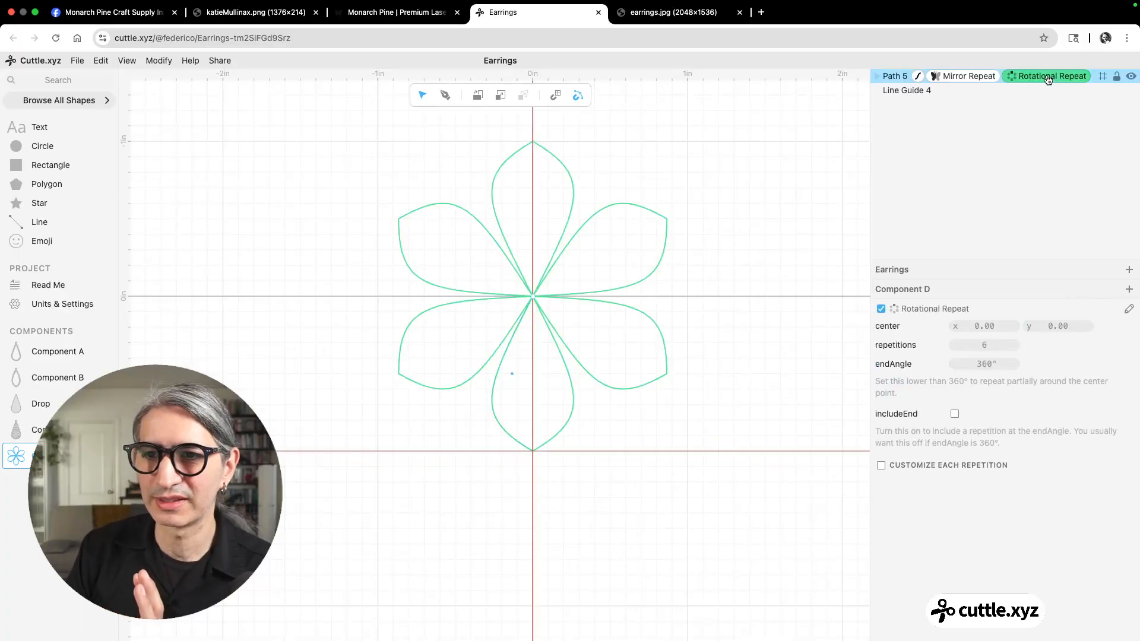
pyautogui.moveTo(984, 345); pyautogui.dragTo(990, 345)
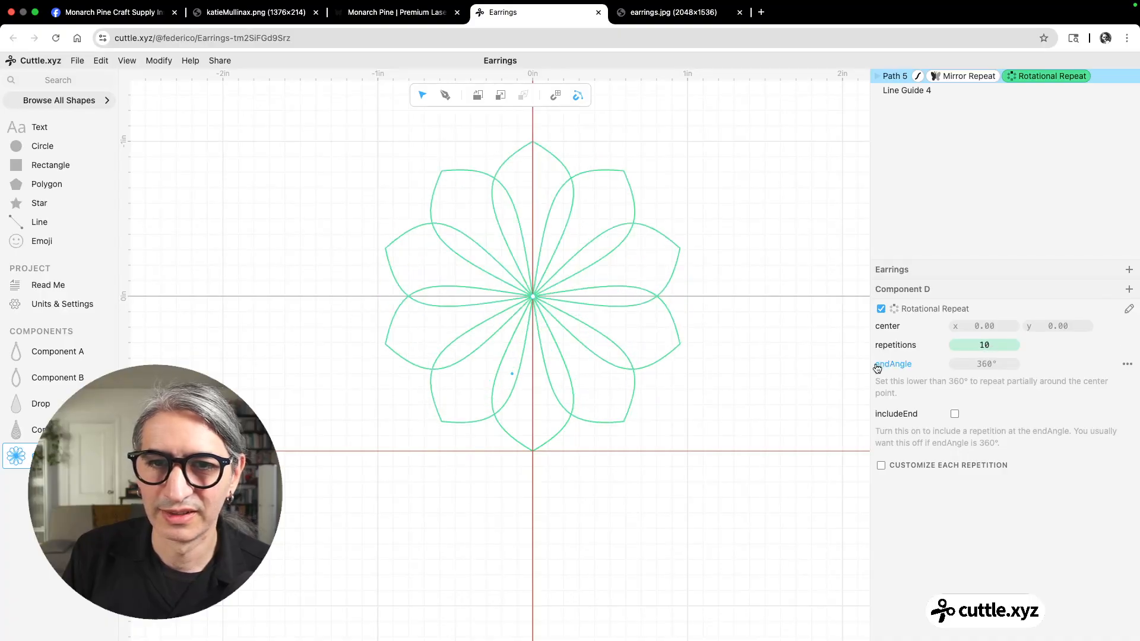
pyautogui.click(715, 413)
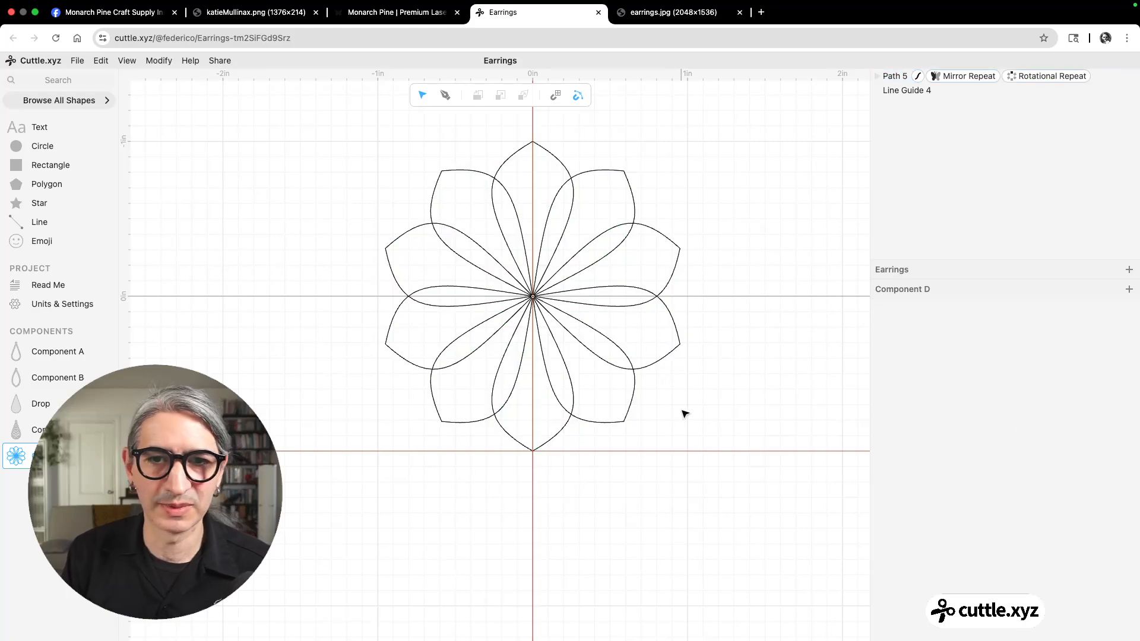
# Nudge the curve handle of the petal's inner anchor slightly to fine-tune the overlapping petals
pyautogui.doubleClick(497, 386)
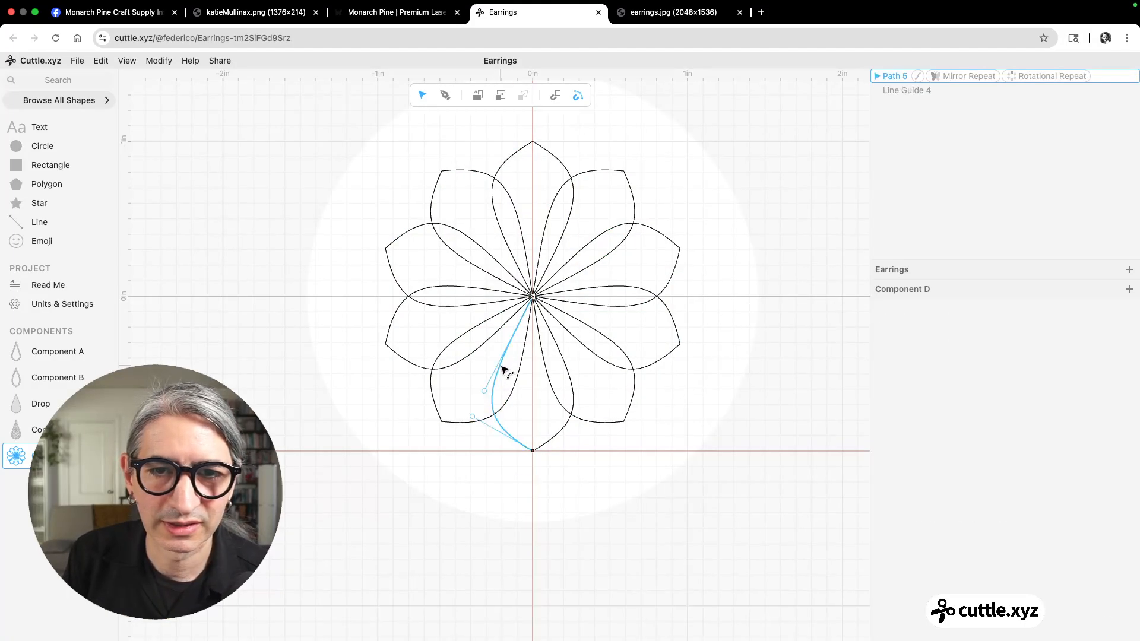
pyautogui.moveTo(484, 390)
pyautogui.mouseDown()
pyautogui.moveTo(488, 402)
pyautogui.moveTo(484, 393)
pyautogui.mouseUp()
pyautogui.click(729, 396)
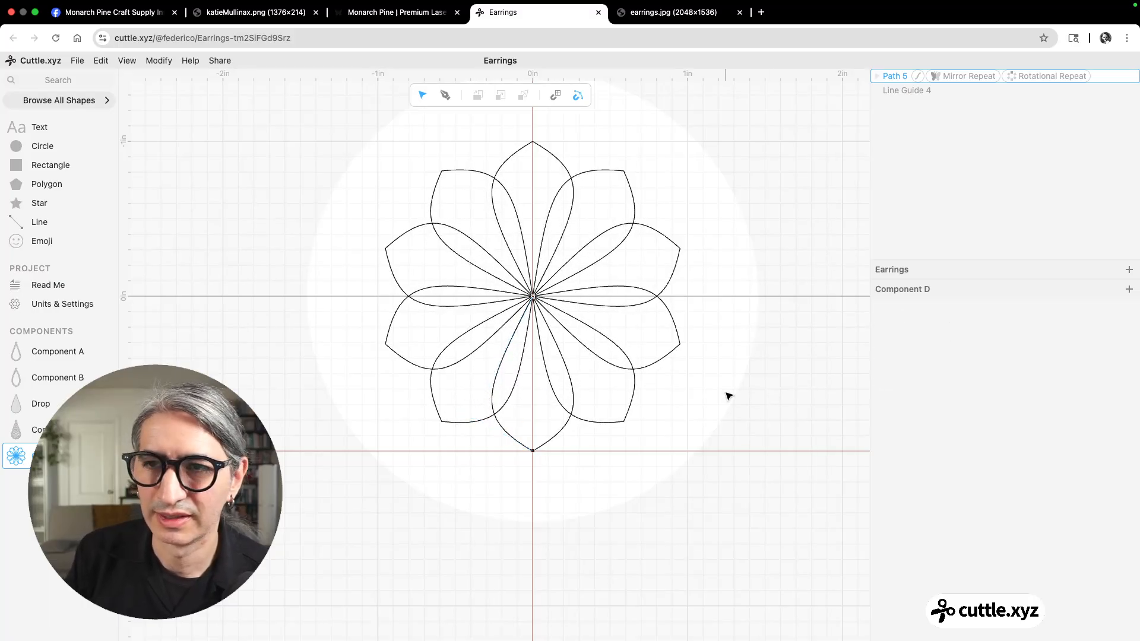
# Turn off the hairline stroke on the petal path so the flower is drawn with thick 0.10 in lines
pyautogui.click(918, 77)
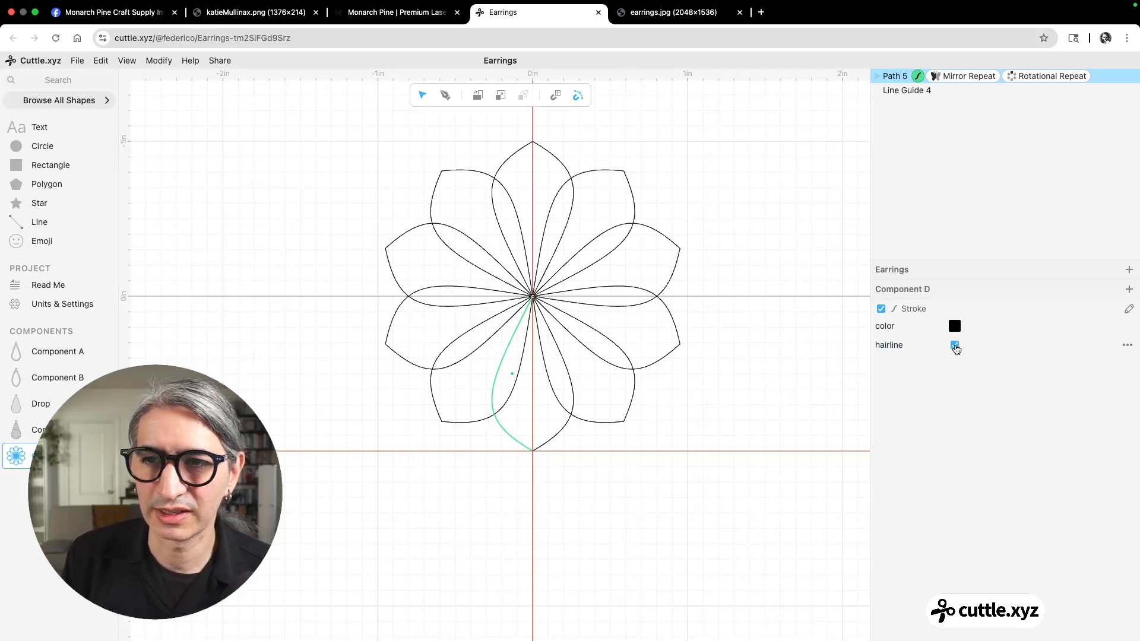
pyautogui.click(955, 345)
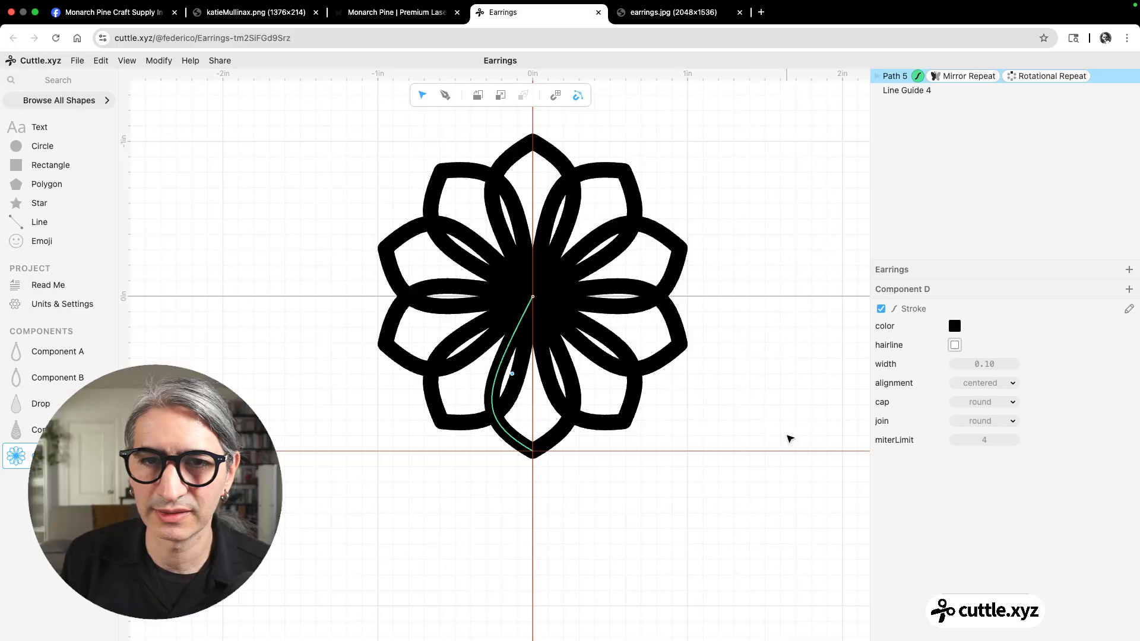
pyautogui.click(748, 424)
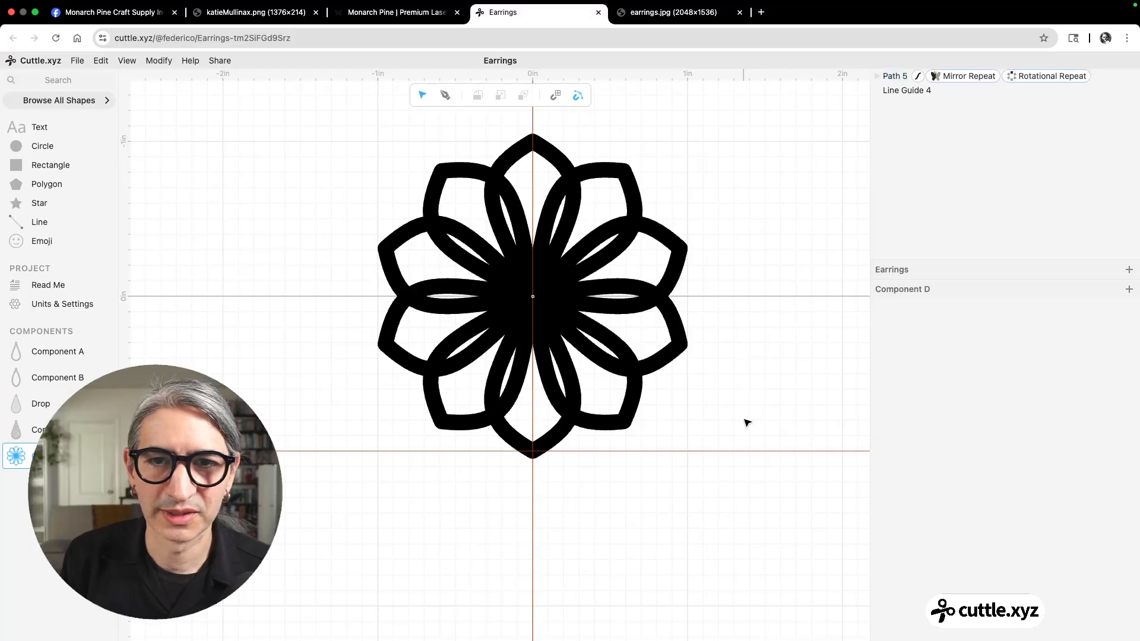
# Move the outgoing handle of the petal's inner anchor to about (-0.37, 0.42) to widen the petal openings near the flower's center
pyautogui.click(511, 364)
pyautogui.doubleClick(508, 361)
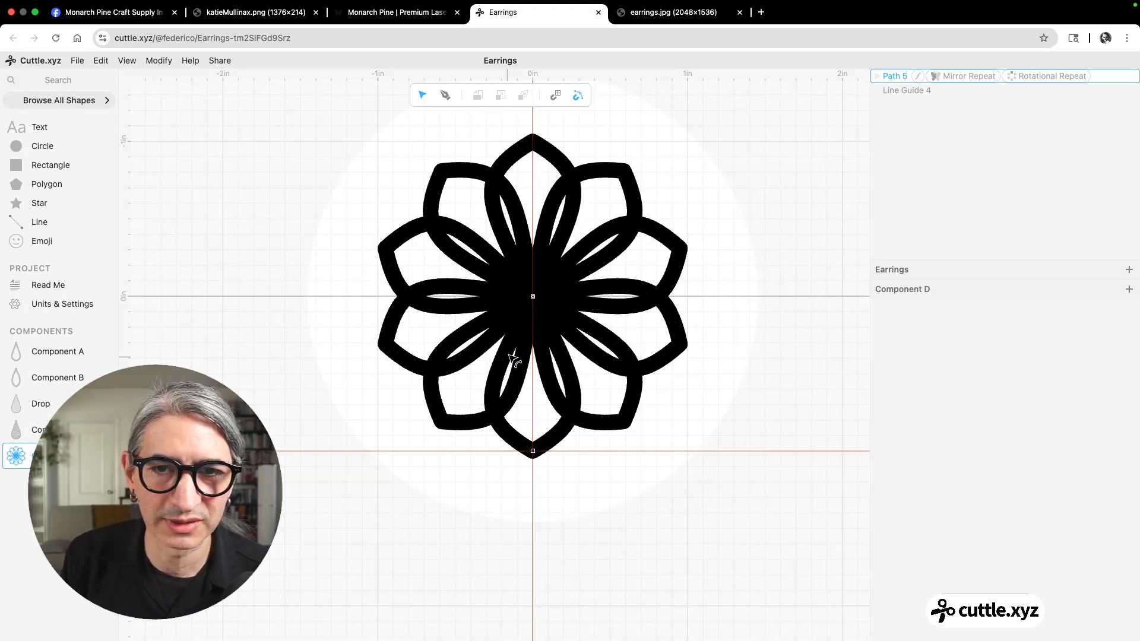
pyautogui.moveTo(489, 383); pyautogui.dragTo(479, 358)
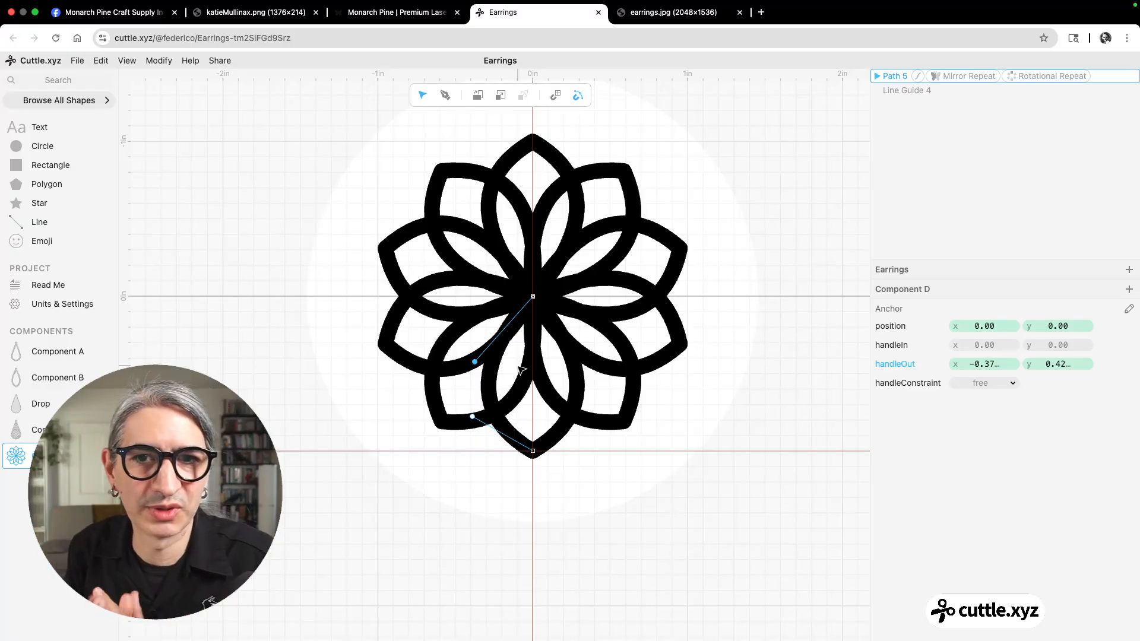
pyautogui.click(760, 318)
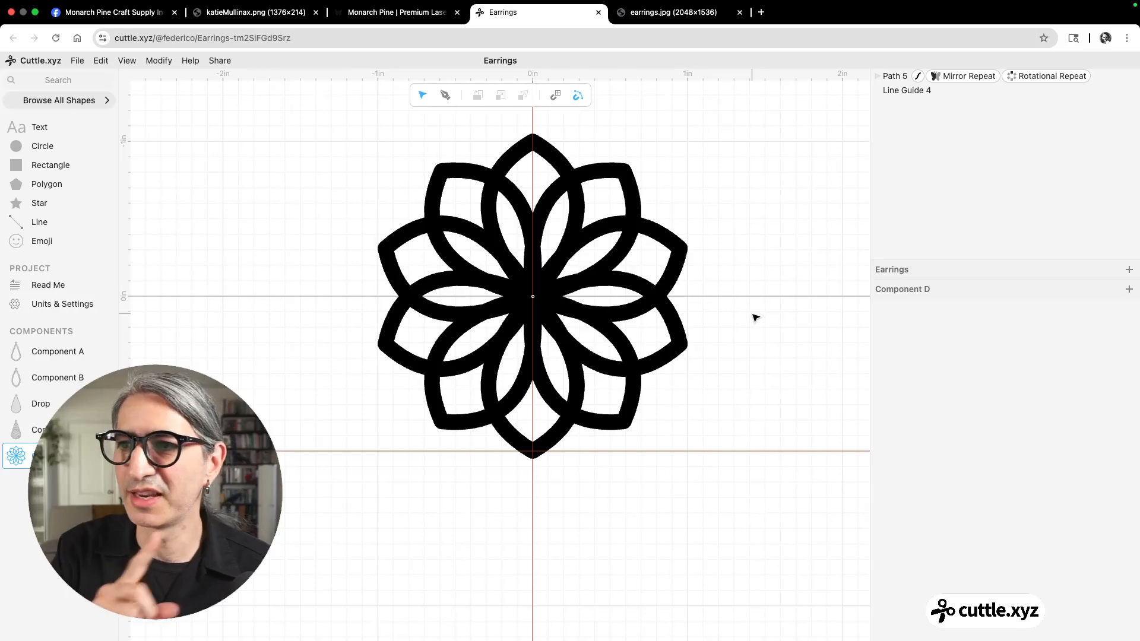
pyautogui.moveTo(755, 318); pyautogui.dragTo(733, 389)
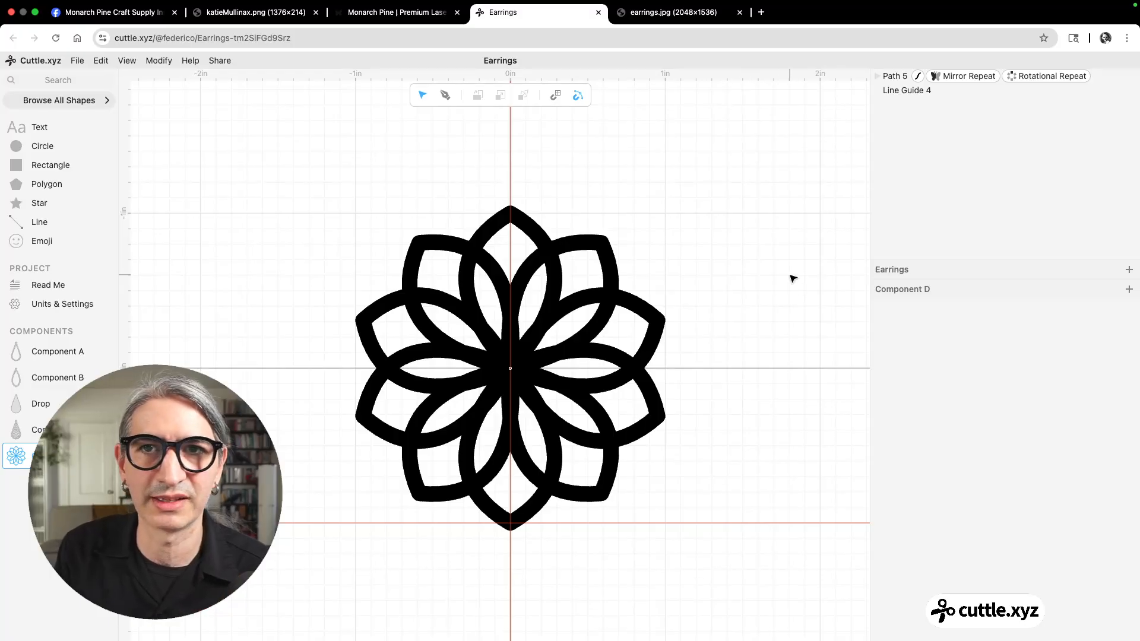
# Switch to the earrings.jpg reference photo to examine the red earring's drop and petal border, and return to the Earrings design
pyautogui.click(697, 15)
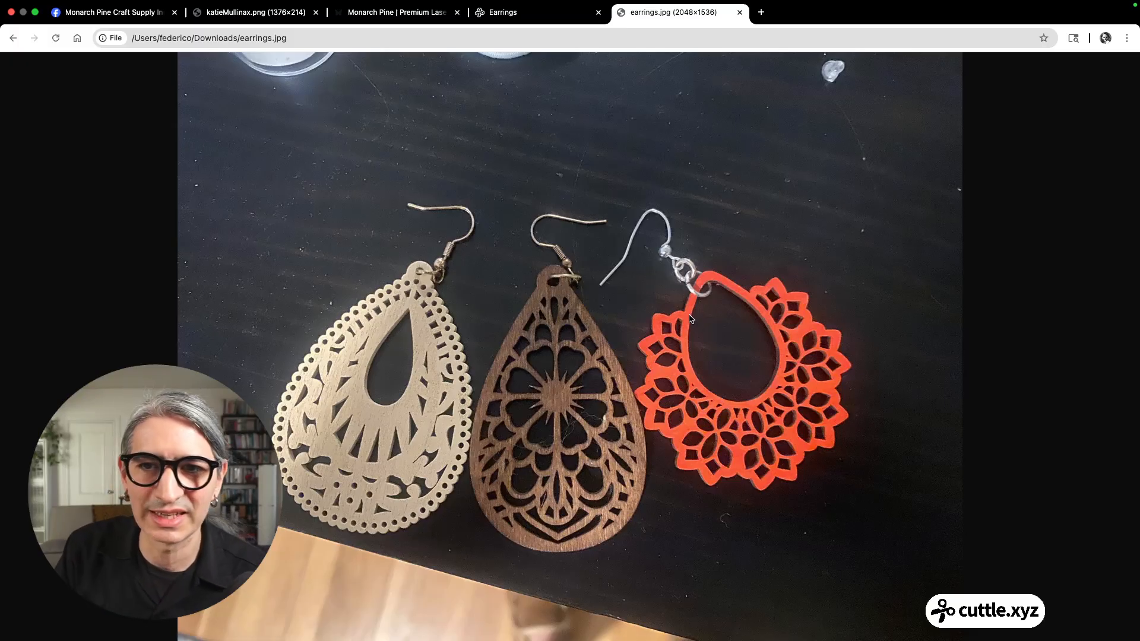
pyautogui.click(785, 197)
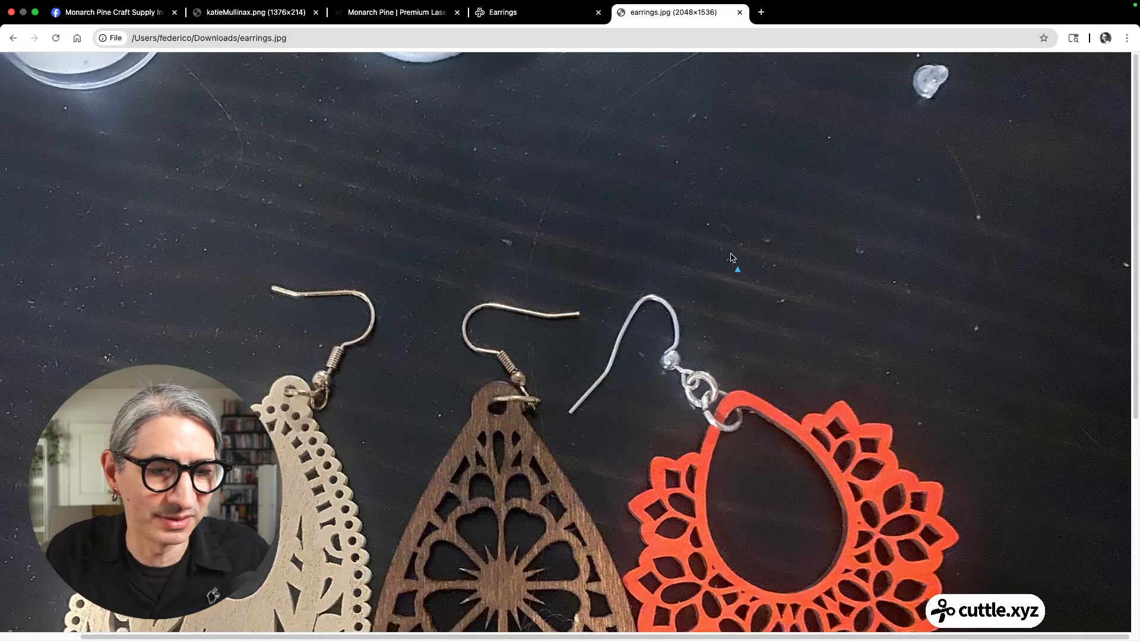
pyautogui.click(13, 40)
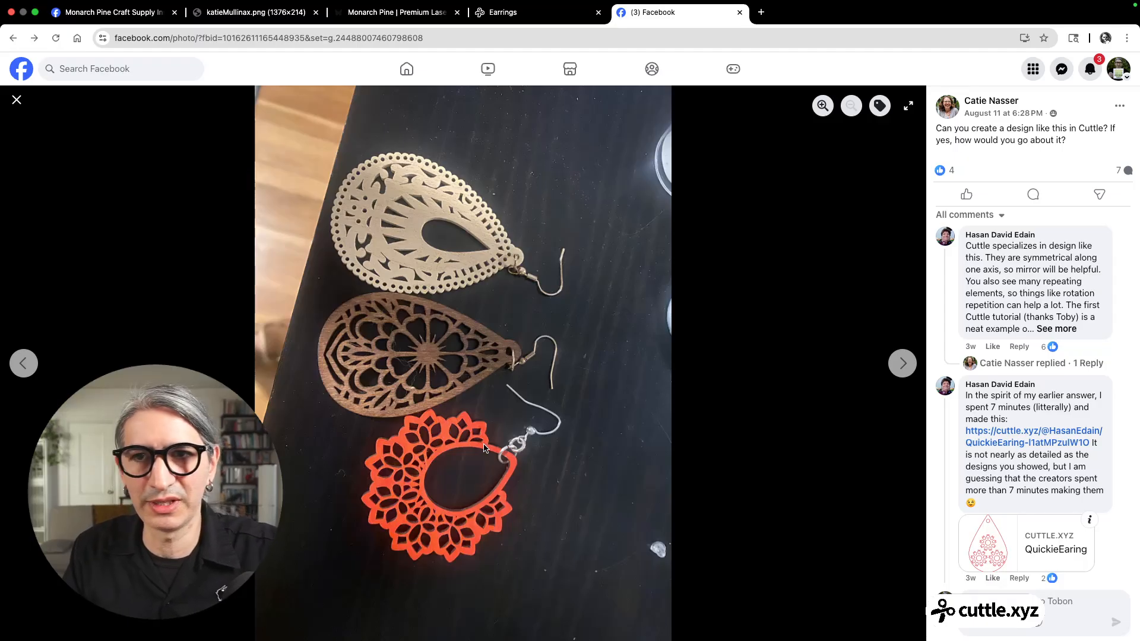
pyautogui.click(541, 14)
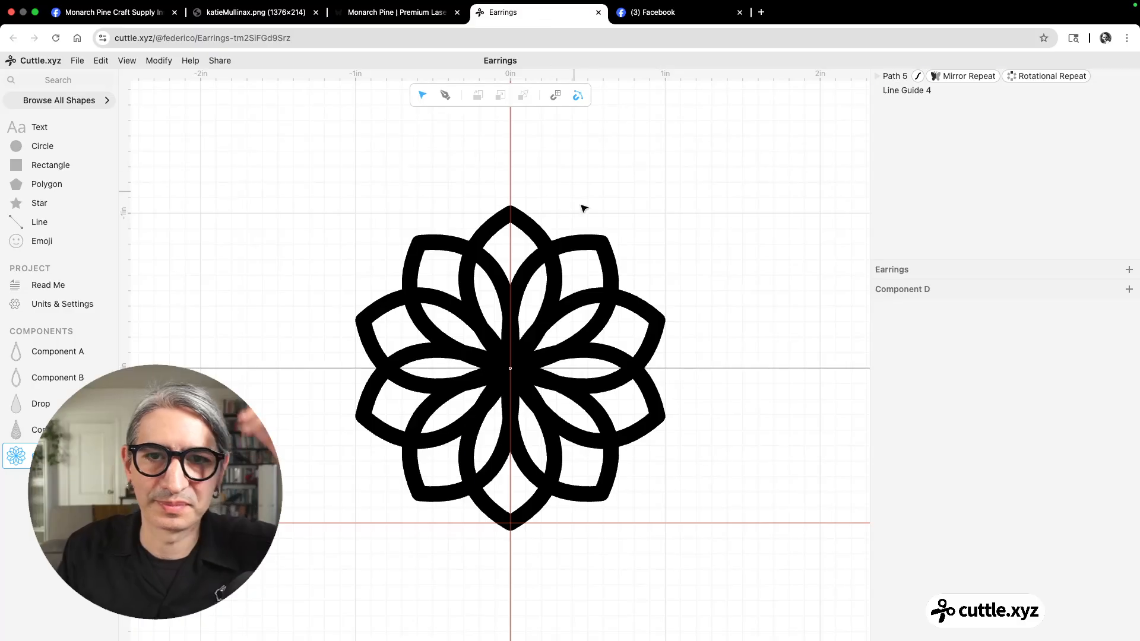
# Place the Drop component over the flower on the vertical axis at y -1.79 and give it a thick, non-hairline black stroke
pyautogui.scroll(-5, 664, 257)
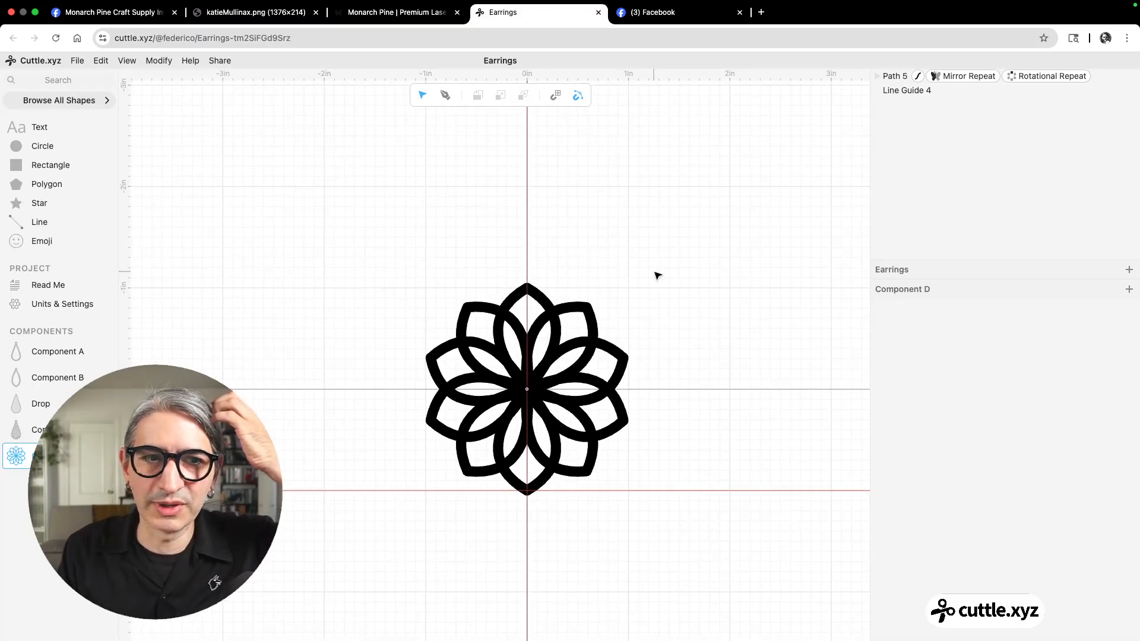
pyautogui.moveTo(33, 402); pyautogui.dragTo(530, 208)
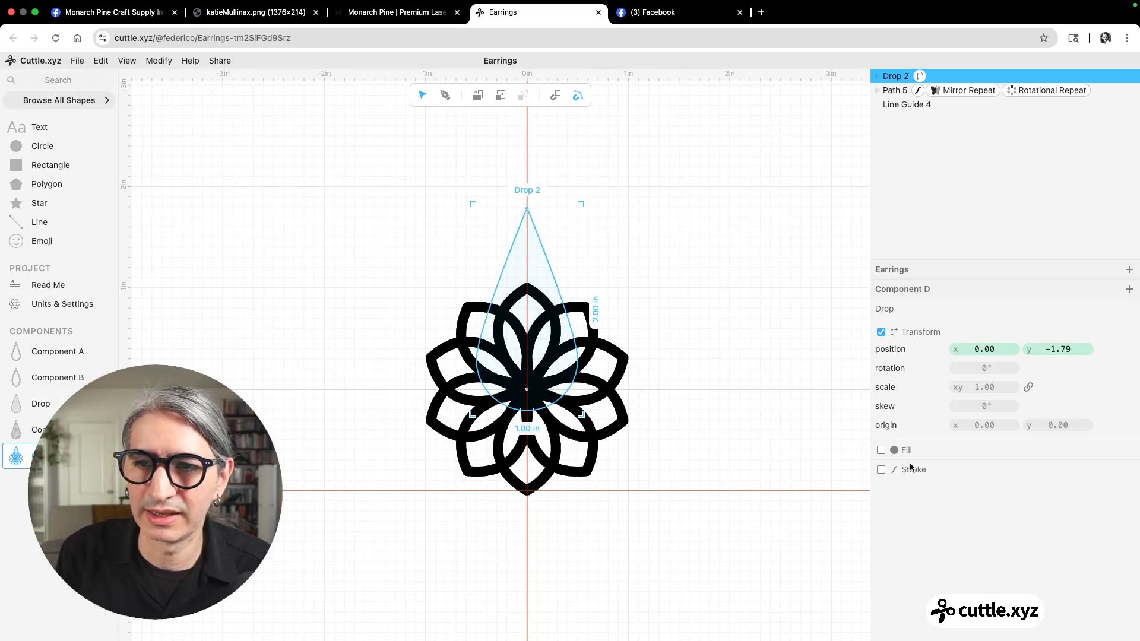
pyautogui.click(881, 471)
pyautogui.click(955, 507)
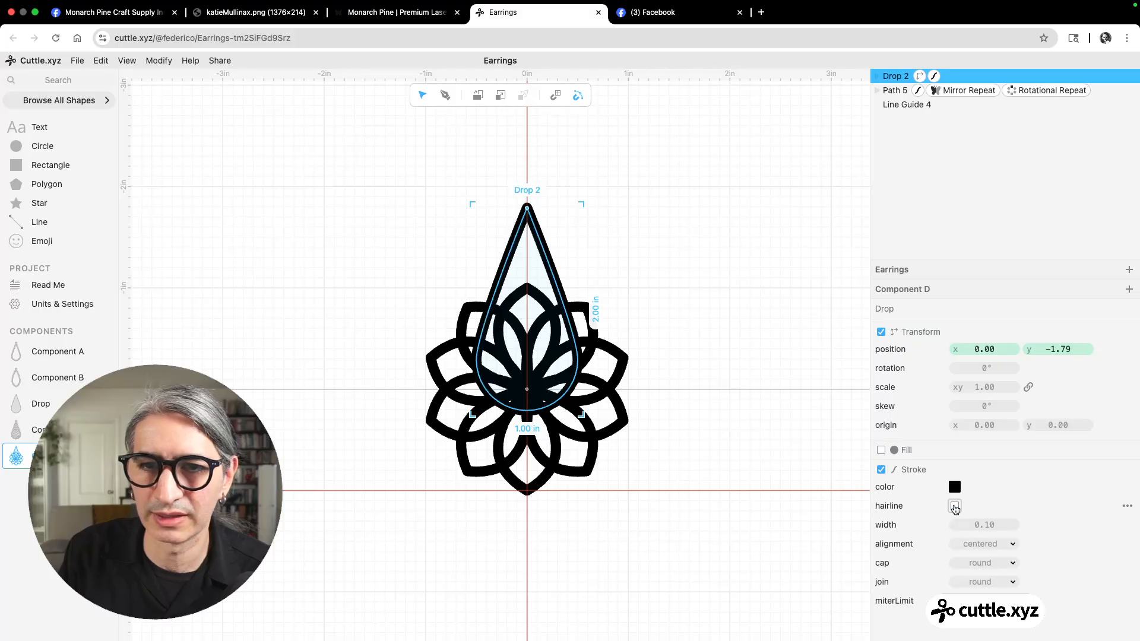
pyautogui.scroll(2, 667, 262)
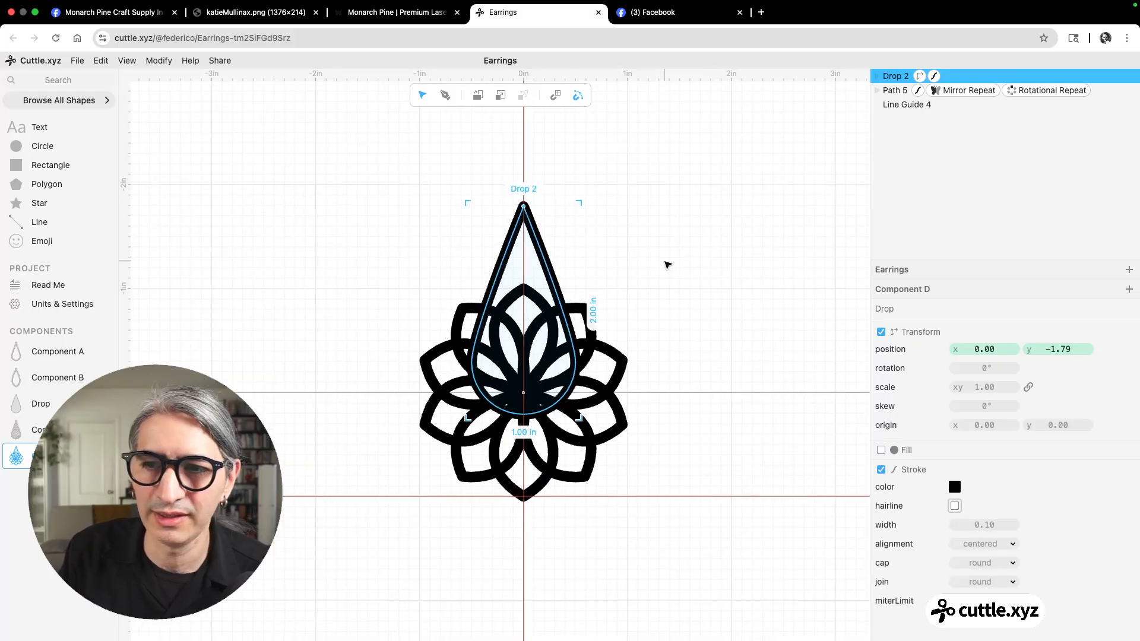
# Fill the drop with white to cover the flower behind it
pyautogui.click(882, 451)
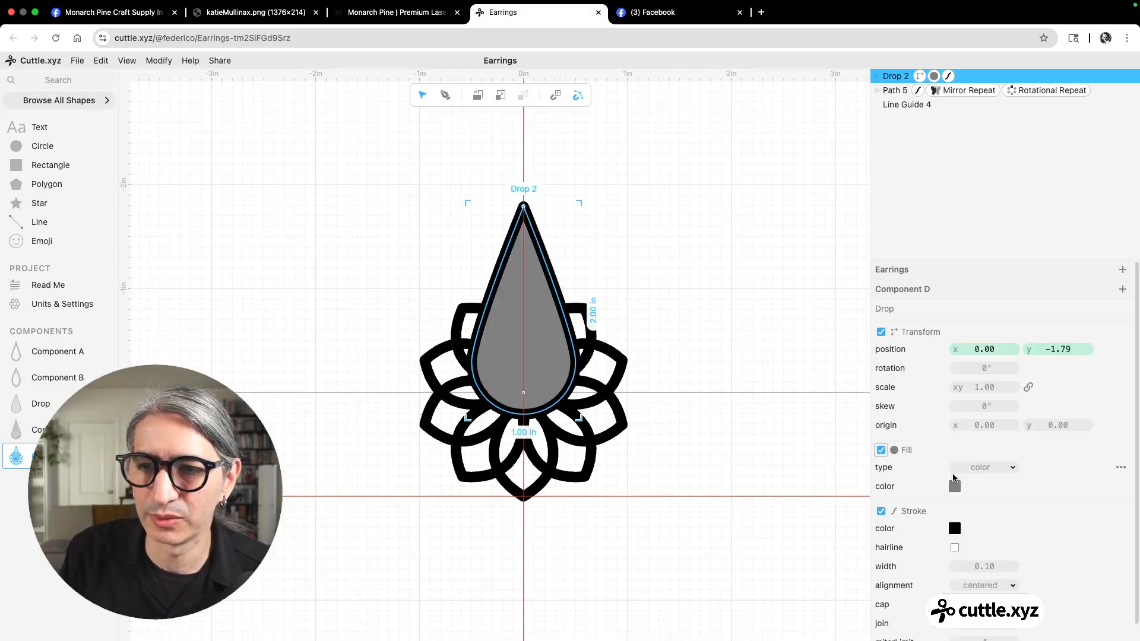
pyautogui.click(954, 486)
pyautogui.click(908, 465)
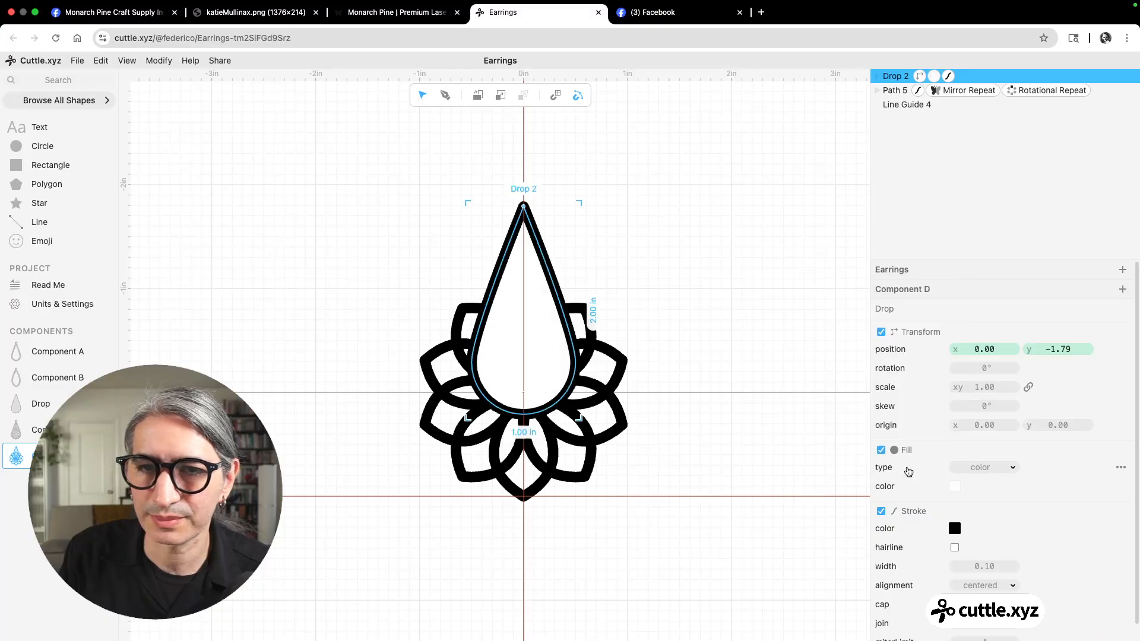
pyautogui.click(753, 438)
pyautogui.scroll(2, 741, 433)
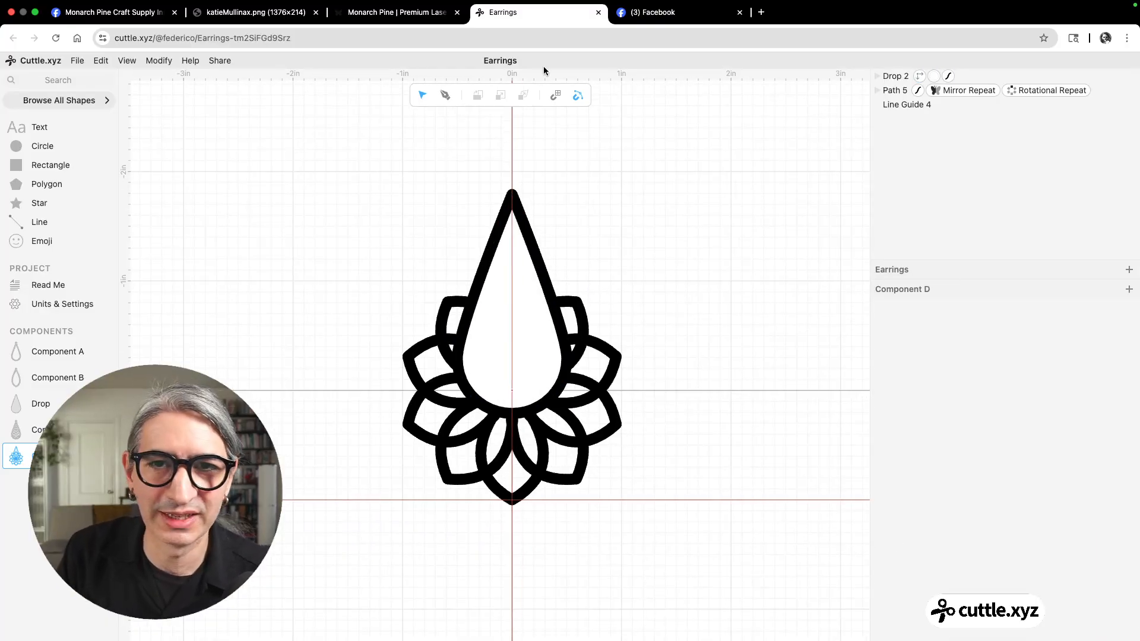
# Move the drop down along the vertical axis to y -1.49 so it overlaps more of the flower
pyautogui.click(517, 205)
pyautogui.moveTo(512, 194); pyautogui.dragTo(512, 233)
pyautogui.click(627, 245)
pyautogui.scroll(3, 649, 250)
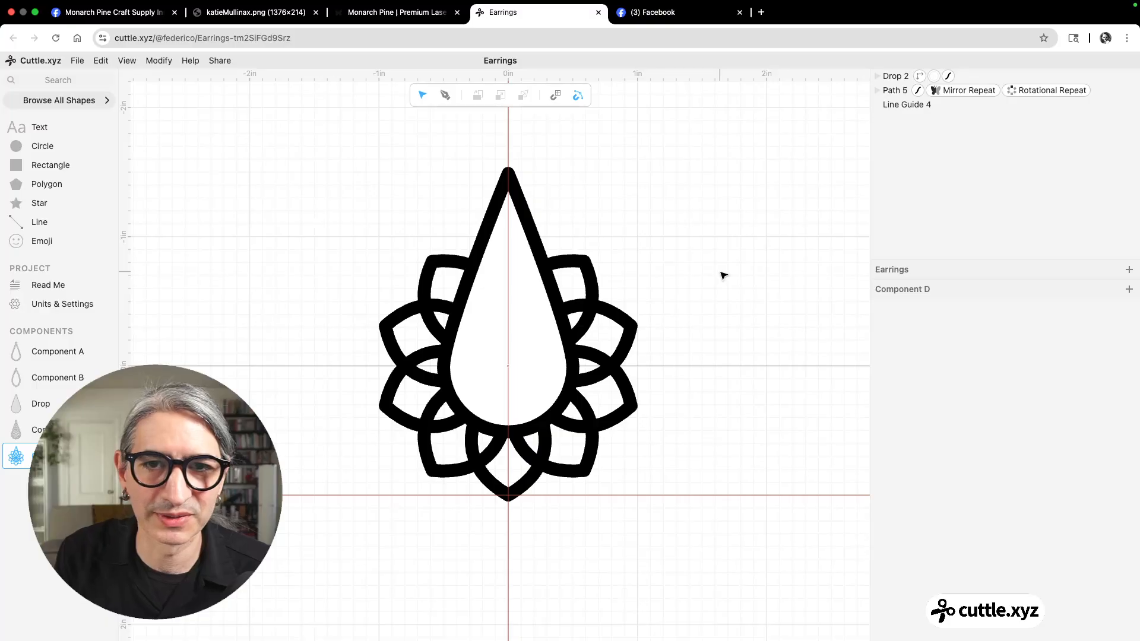
pyautogui.click(524, 330)
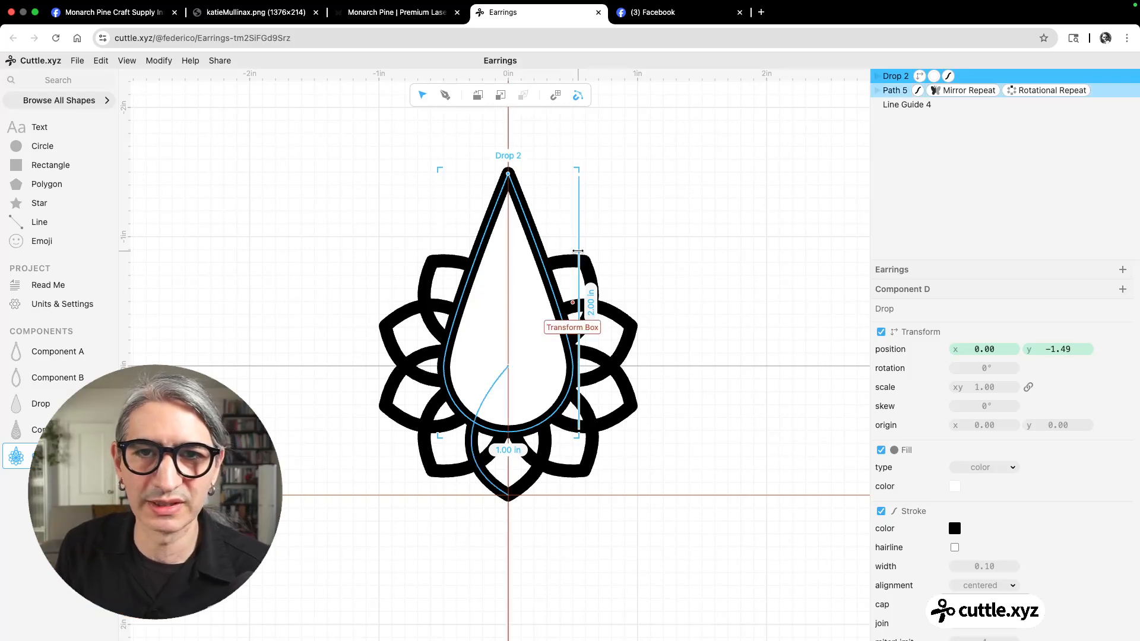
pyautogui.click(677, 204)
pyautogui.scroll(2, 615, 234)
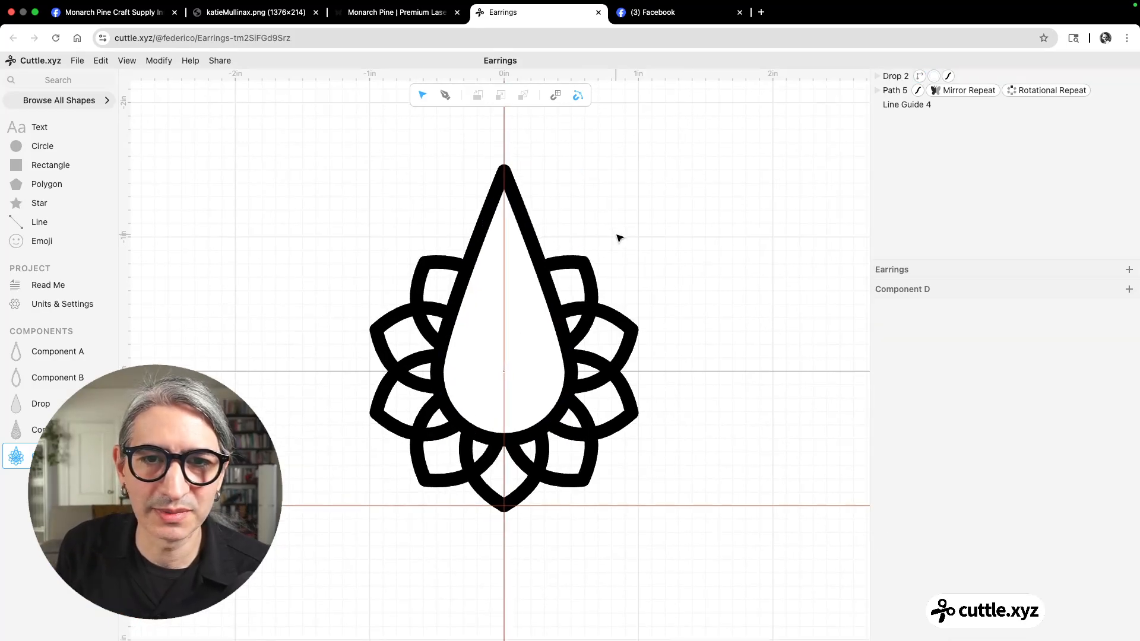
# Bow the petal path's curve slightly outward so all the flower's petals become a little wider
pyautogui.click(470, 456)
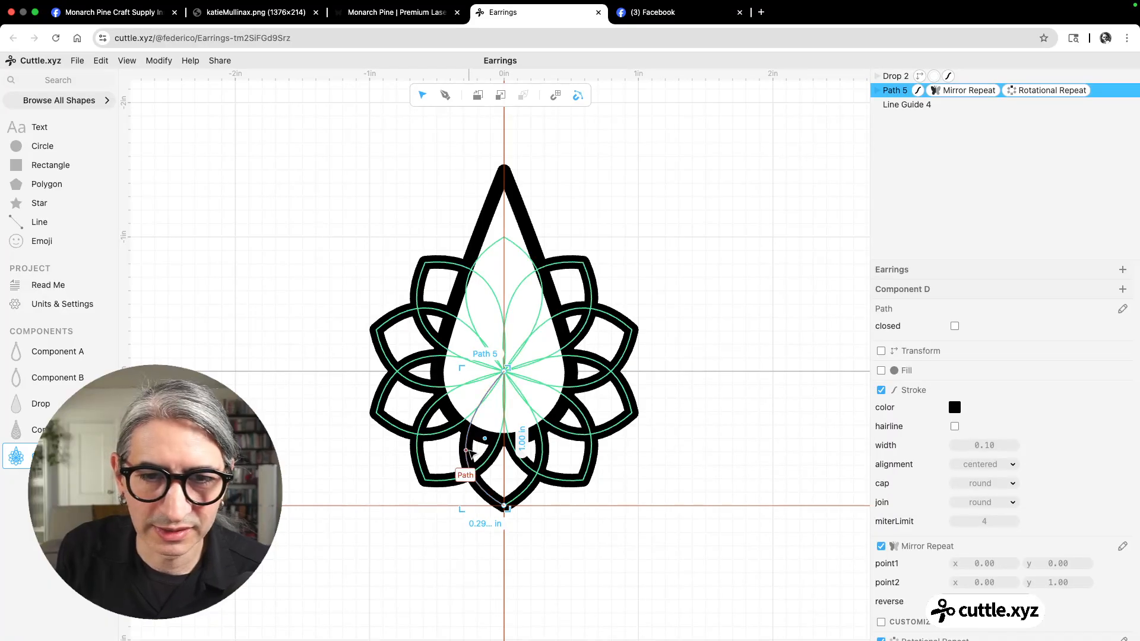
pyautogui.doubleClick(469, 453)
pyautogui.moveTo(466, 439); pyautogui.dragTo(459, 432)
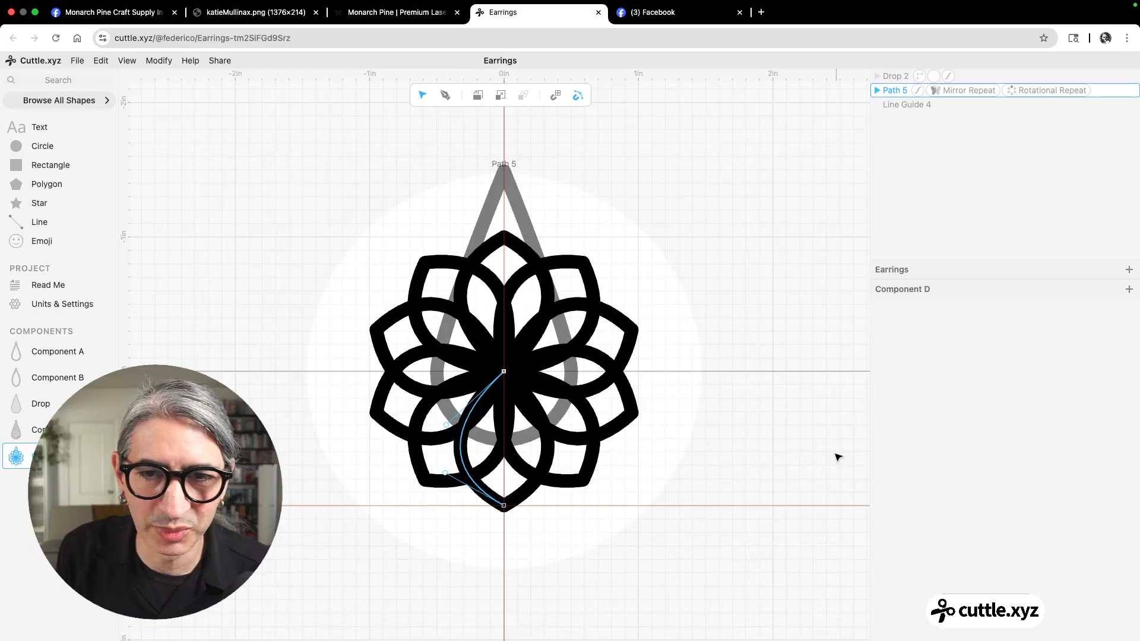
pyautogui.click(780, 453)
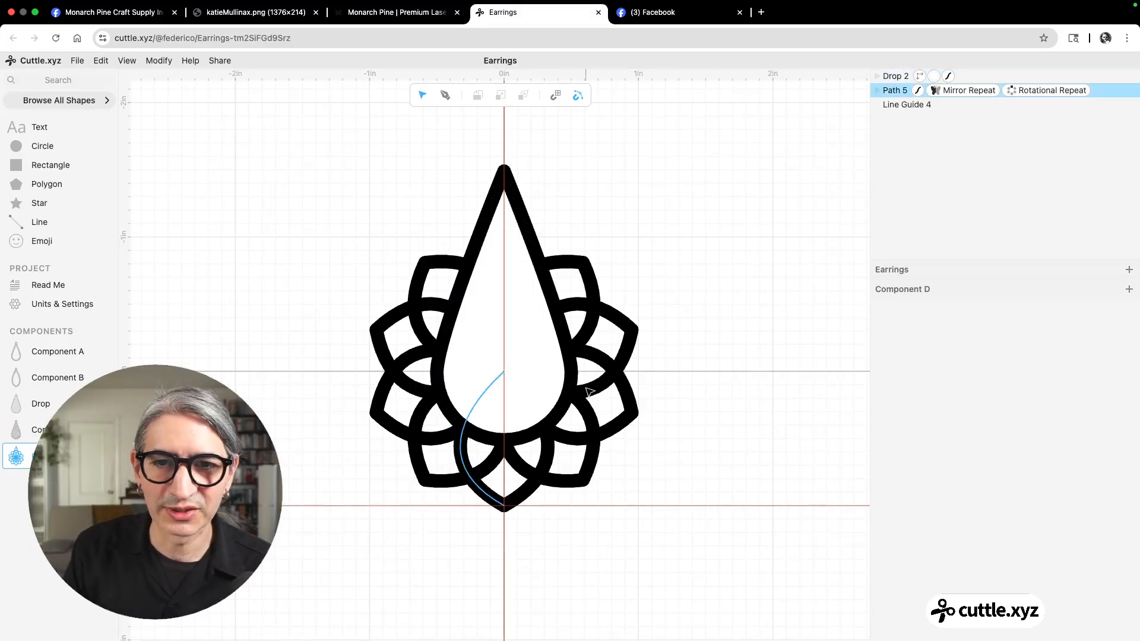
# Flatten the drop and the flower together and enable strokeResult to turn the fills into cut outlines
pyautogui.scroll(-1, 689, 304)
pyautogui.scroll(-1, 689, 303)
pyautogui.moveTo(287, 133); pyautogui.dragTo(708, 564)
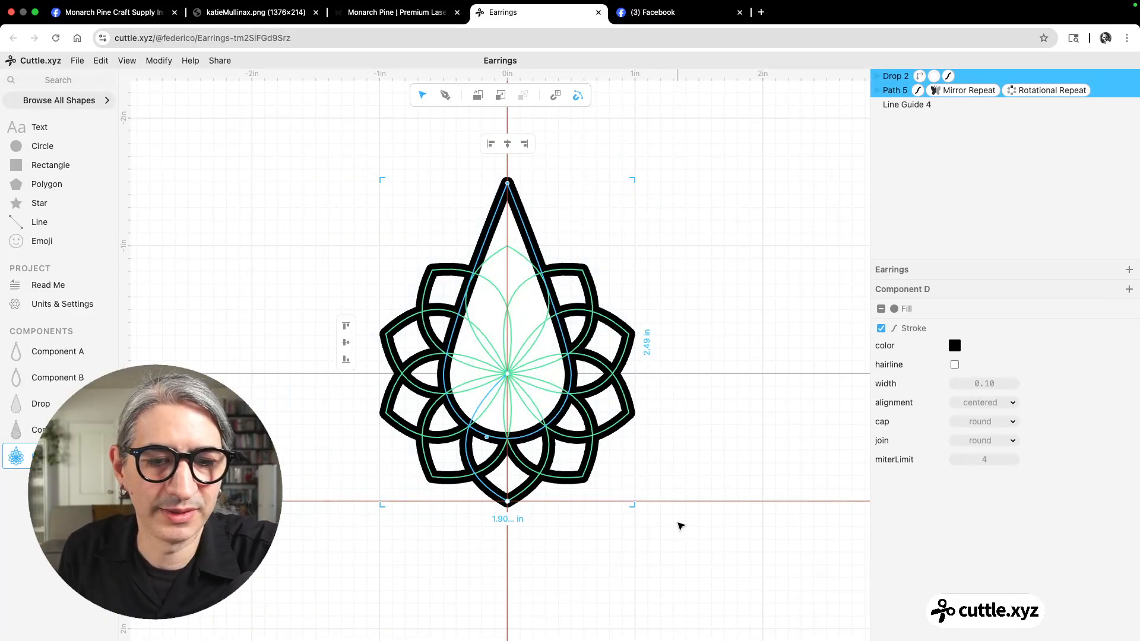
pyautogui.click(158, 60)
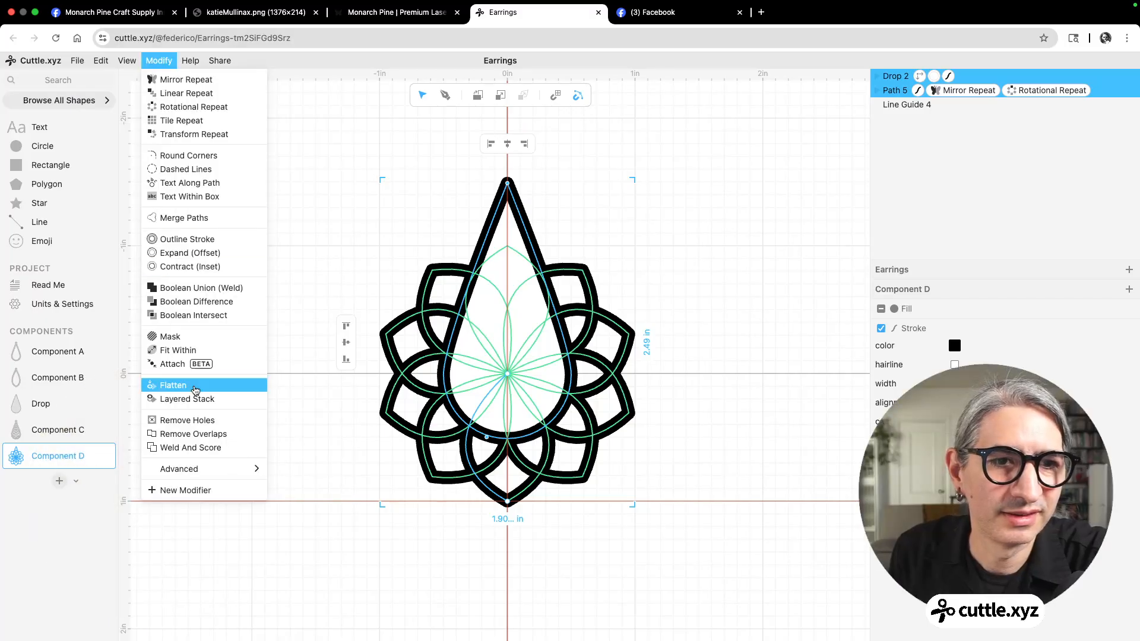
pyautogui.click(190, 386)
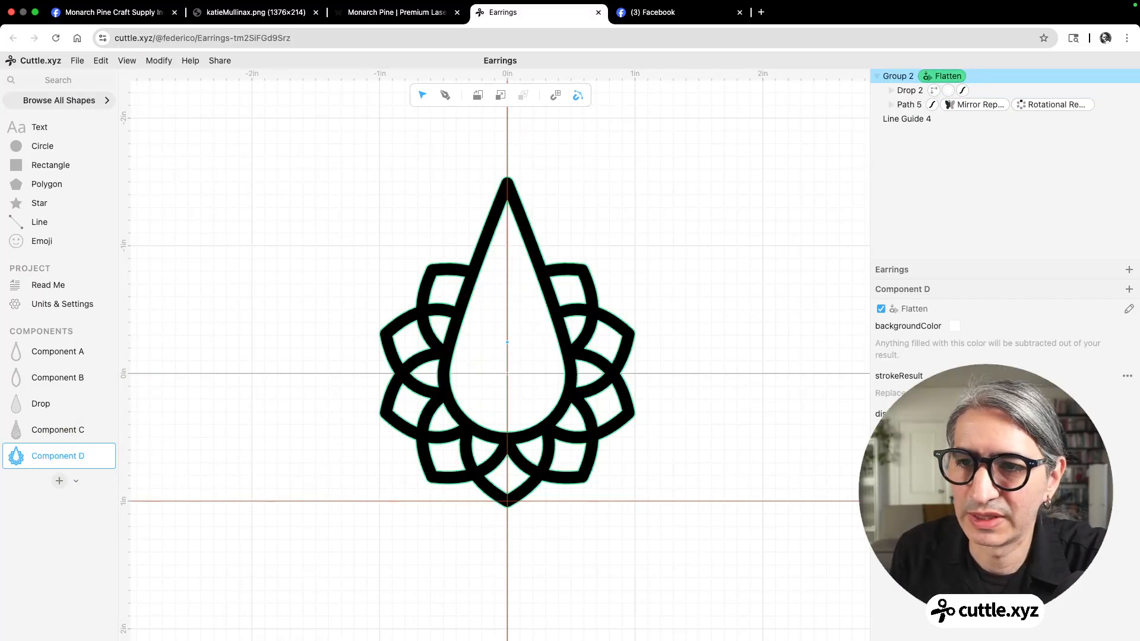
pyautogui.click(955, 378)
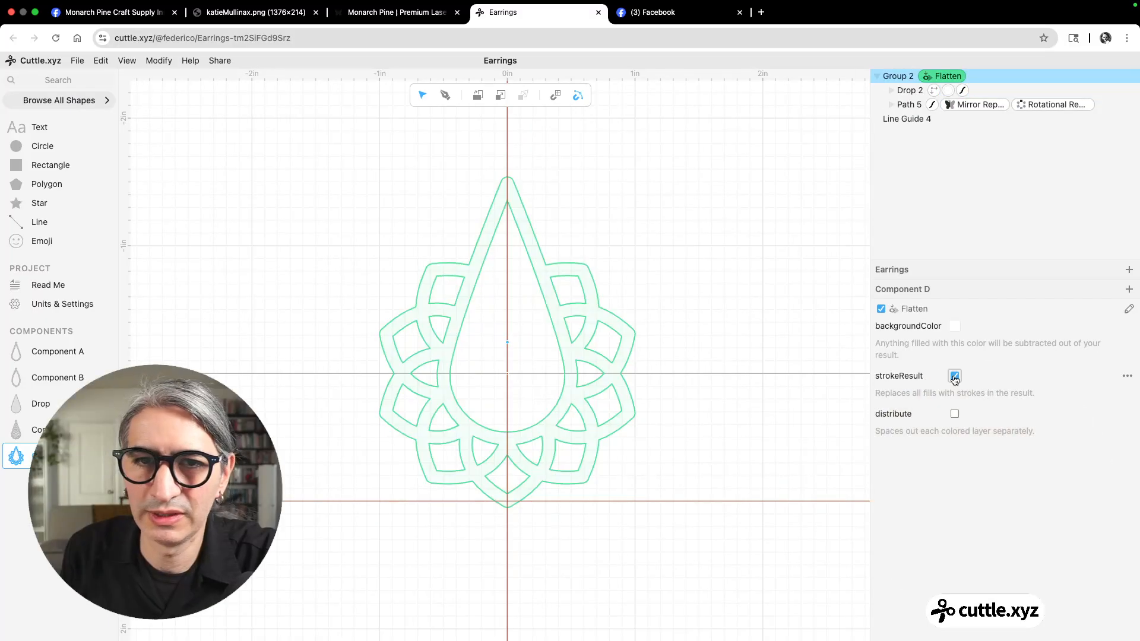
pyautogui.click(692, 373)
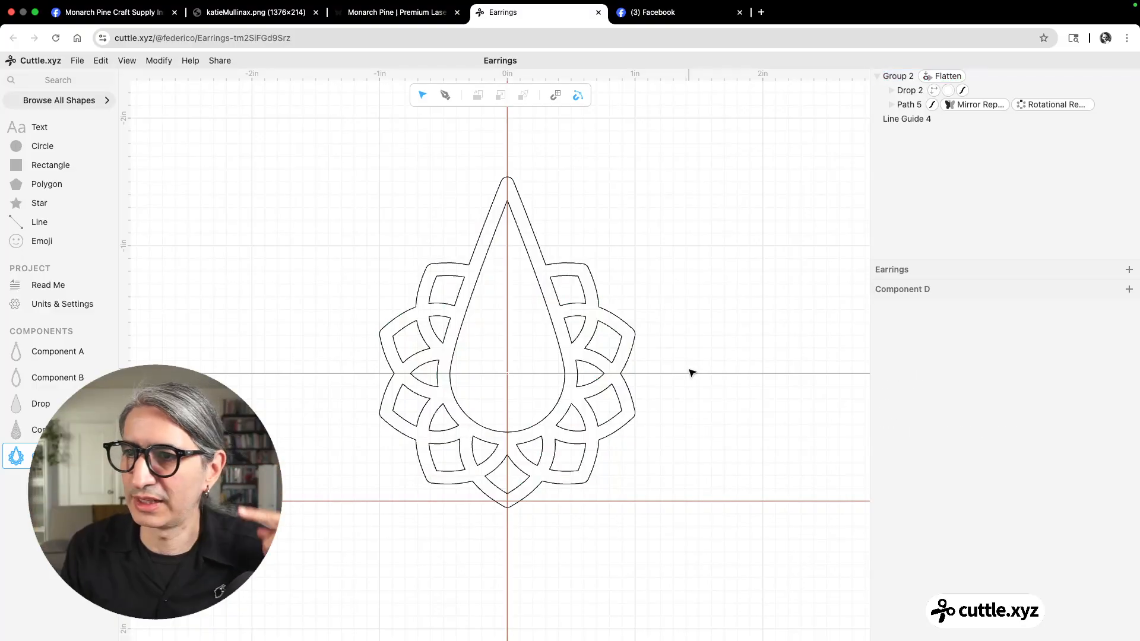
pyautogui.scroll(2, 682, 362)
pyautogui.scroll(1, 681, 362)
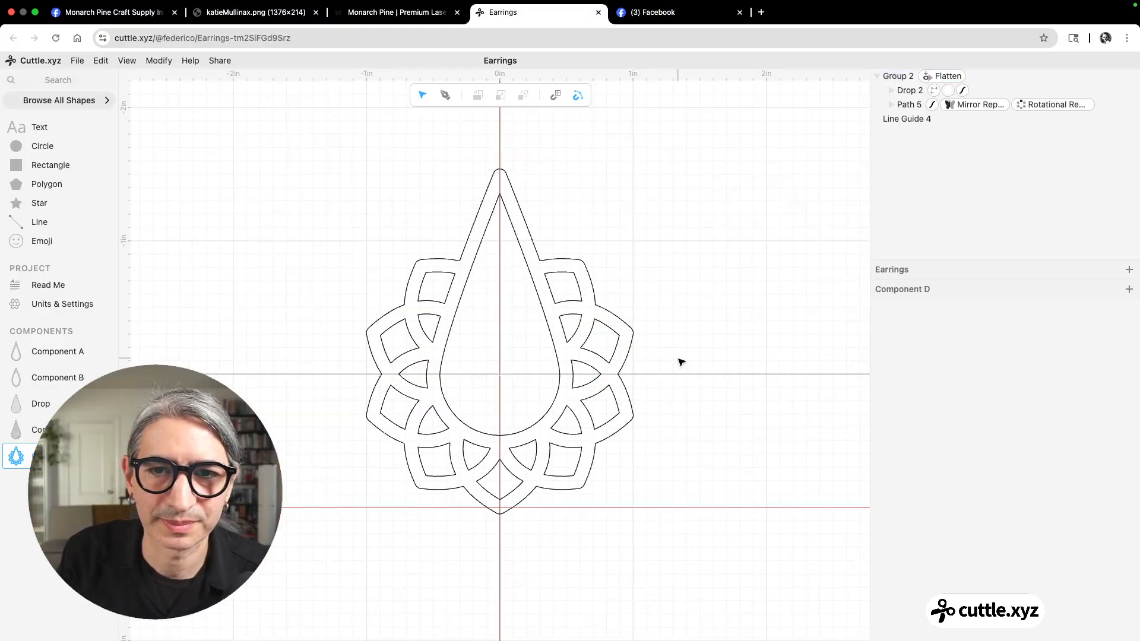
pyautogui.scroll(2, 681, 362)
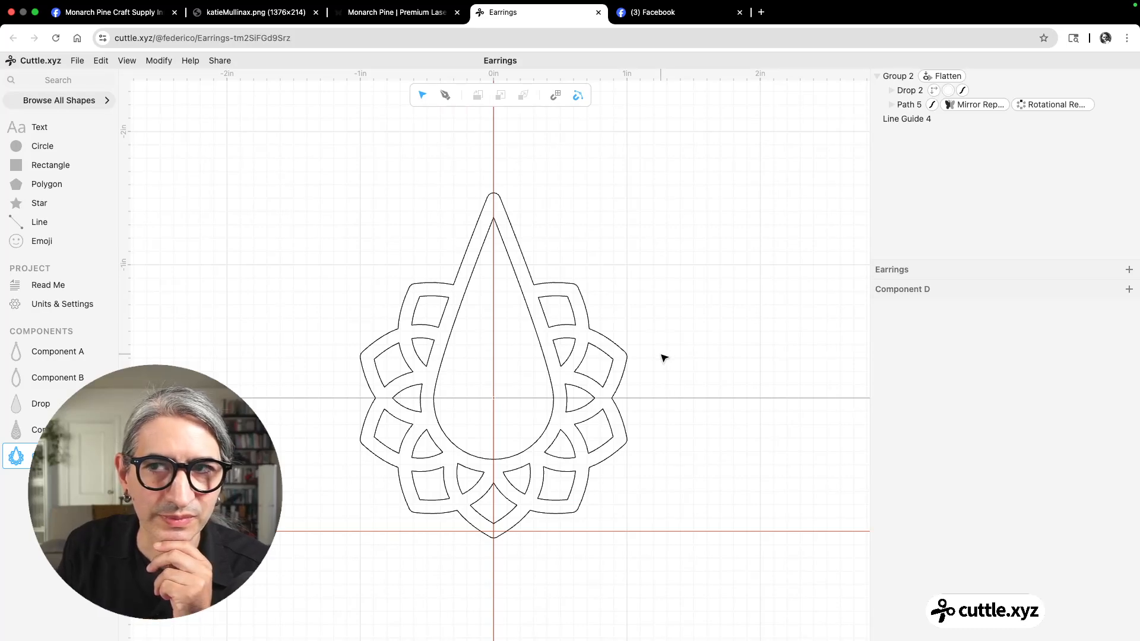
# Copy the Add Hole modifier from Component C's group and apply it to the flattened group in Component D
pyautogui.click(16, 429)
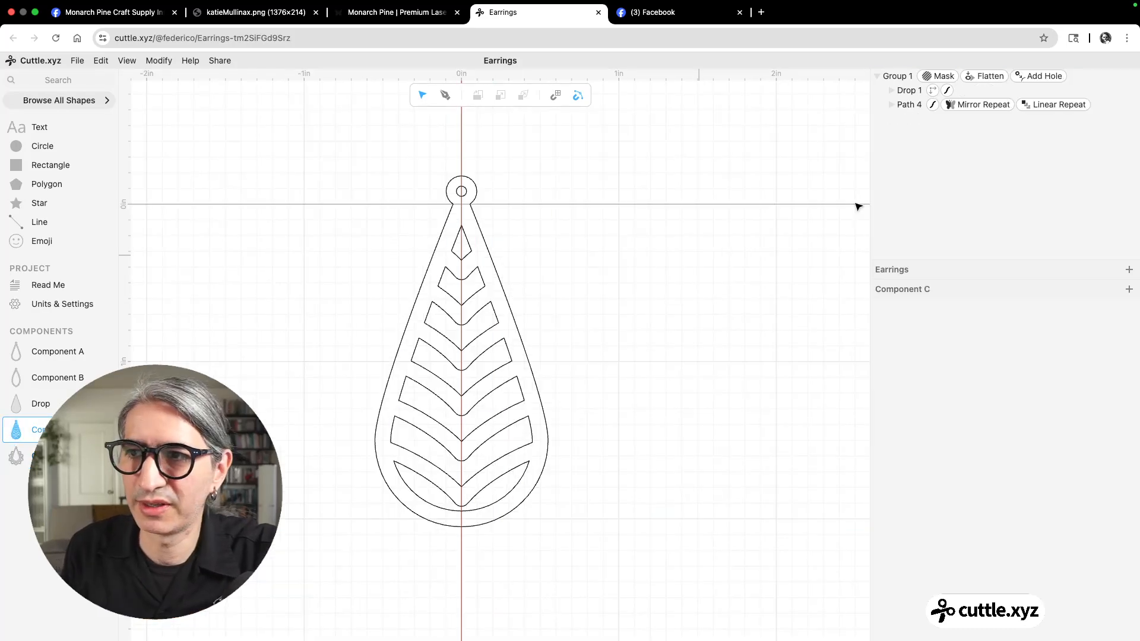
pyautogui.click(1040, 76)
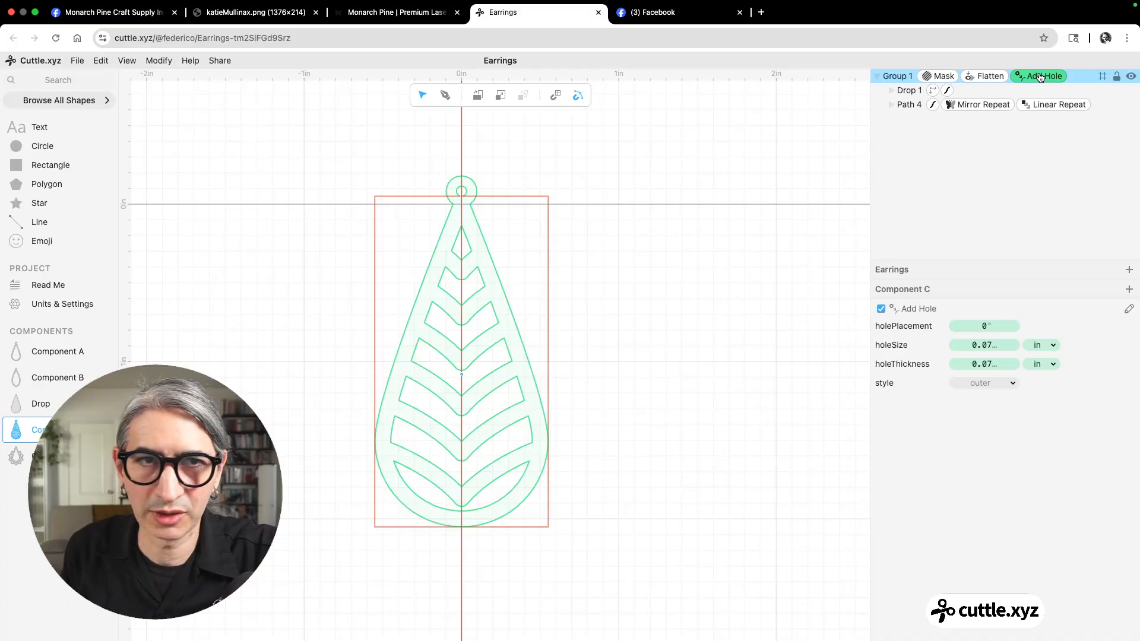
pyautogui.press('super+c')
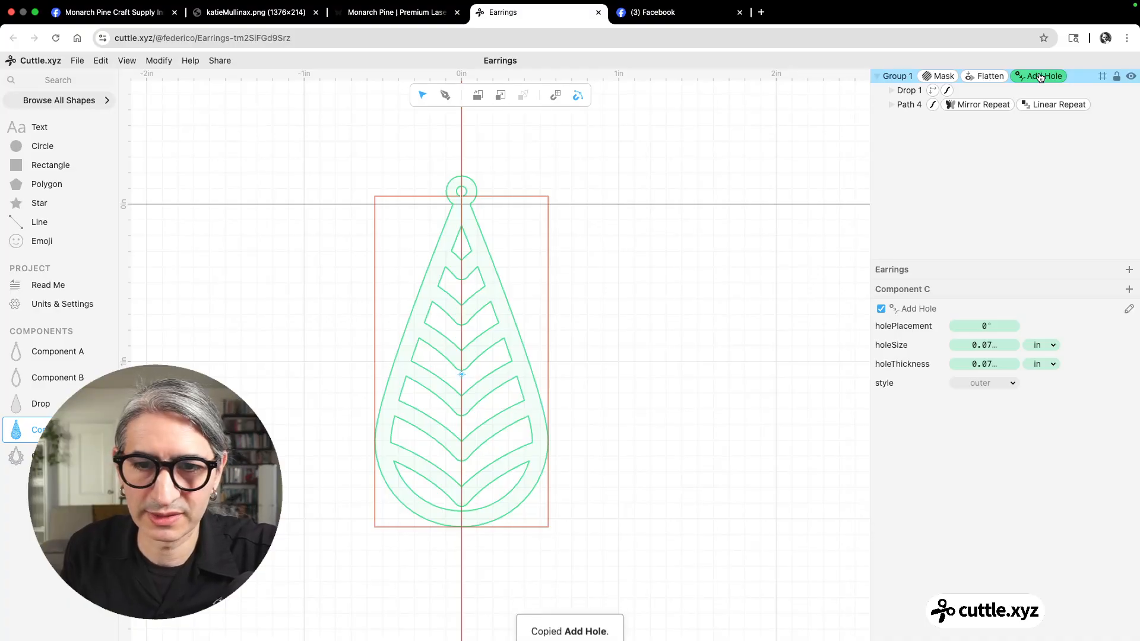
pyautogui.click(16, 456)
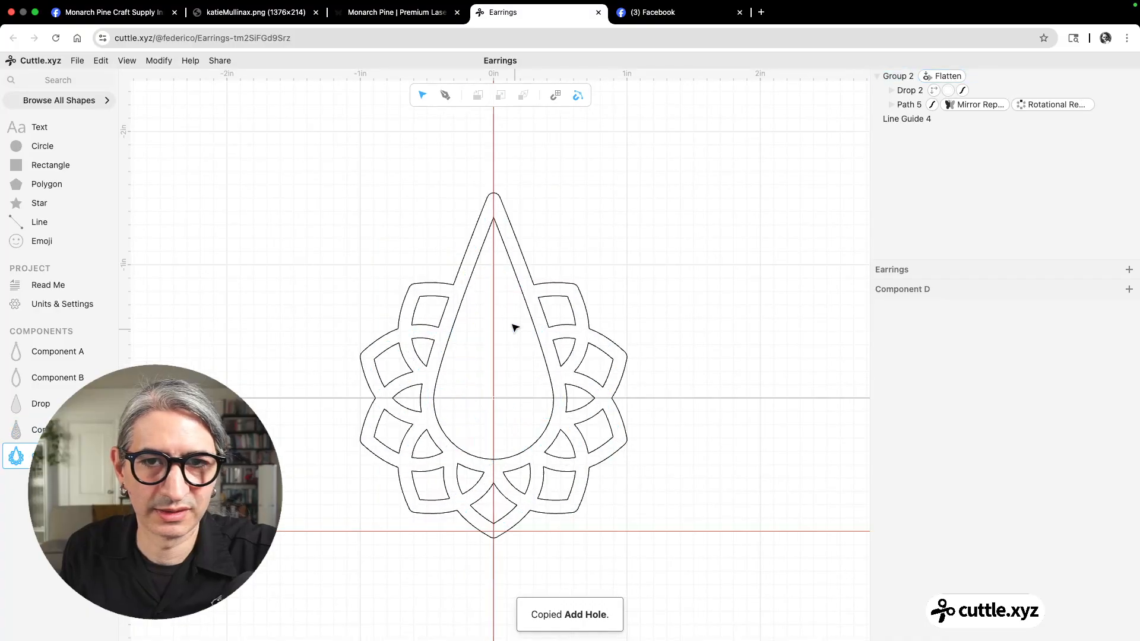
pyautogui.moveTo(421, 219); pyautogui.dragTo(500, 275)
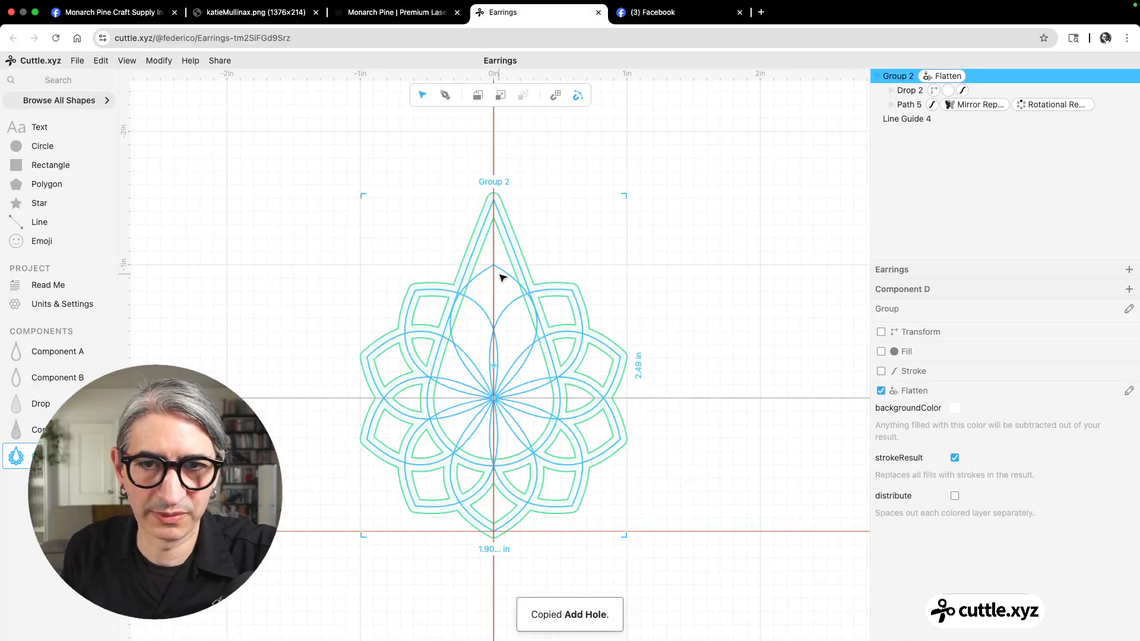
pyautogui.press('super+v')
pyautogui.click(747, 261)
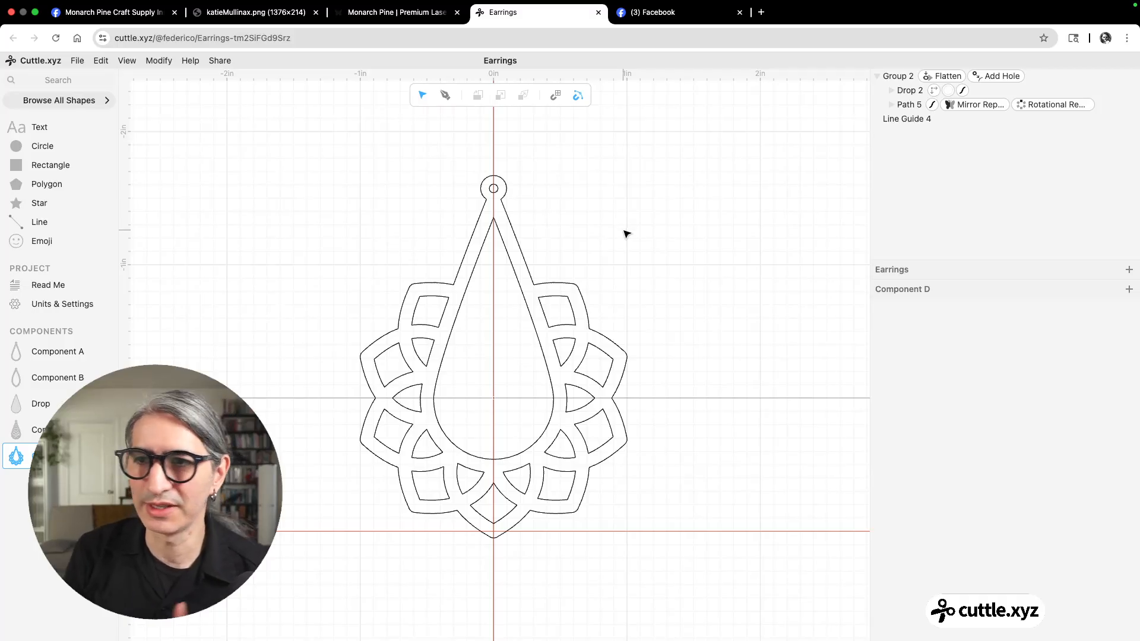
# Open Component B and bow its path slightly outward to make the leaf-shaped earring wider
pyautogui.click(51, 378)
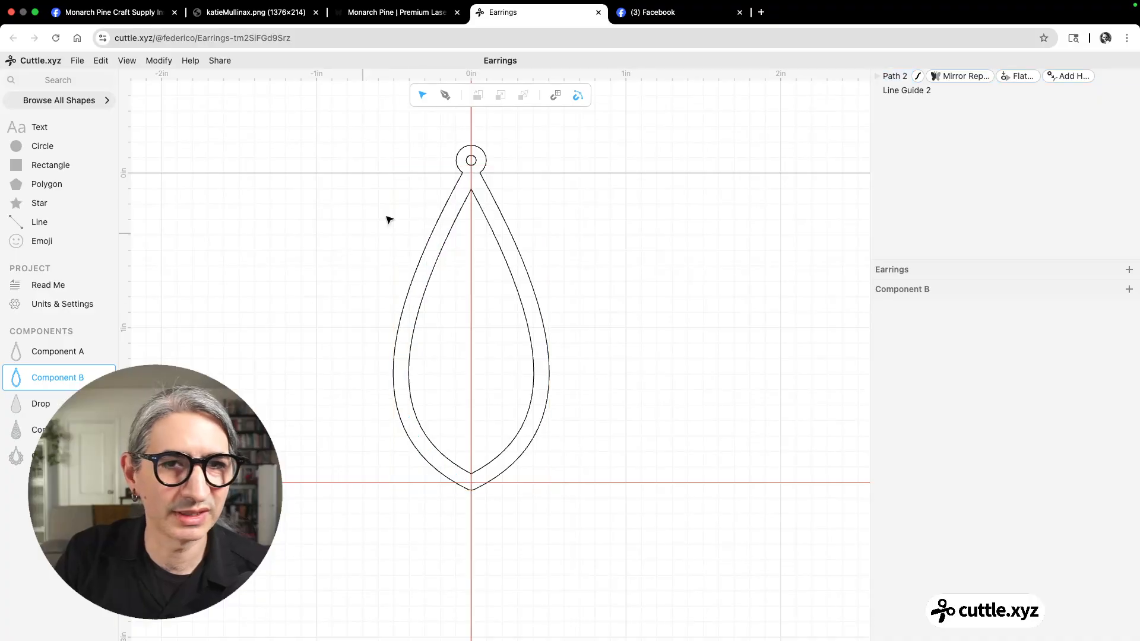
pyautogui.doubleClick(420, 304)
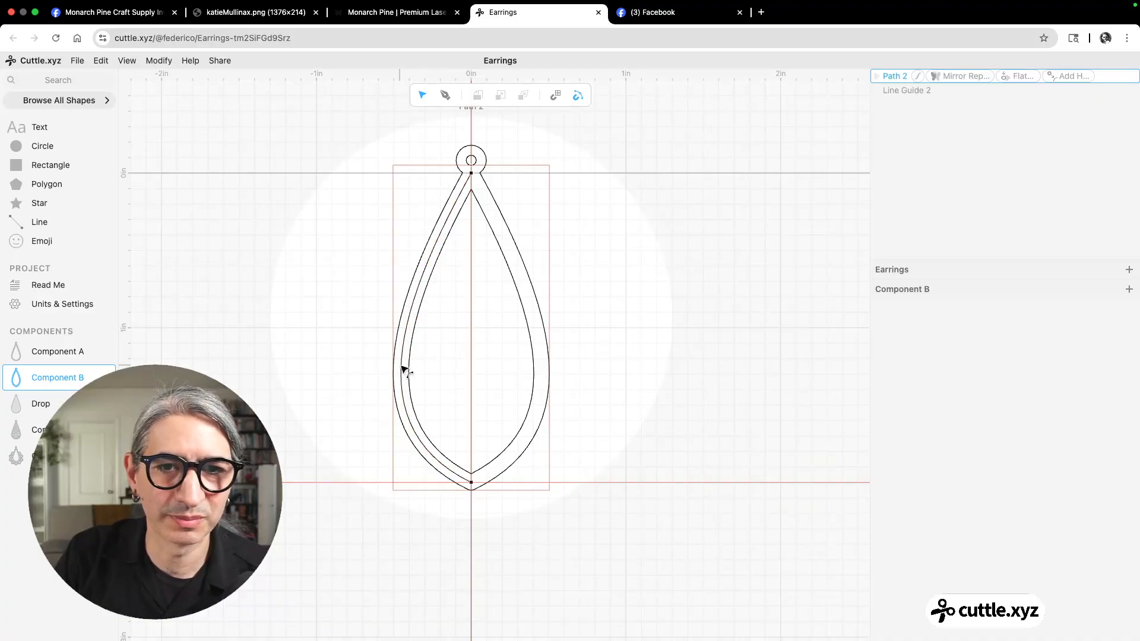
pyautogui.moveTo(402, 369); pyautogui.dragTo(397, 372)
pyautogui.click(234, 363)
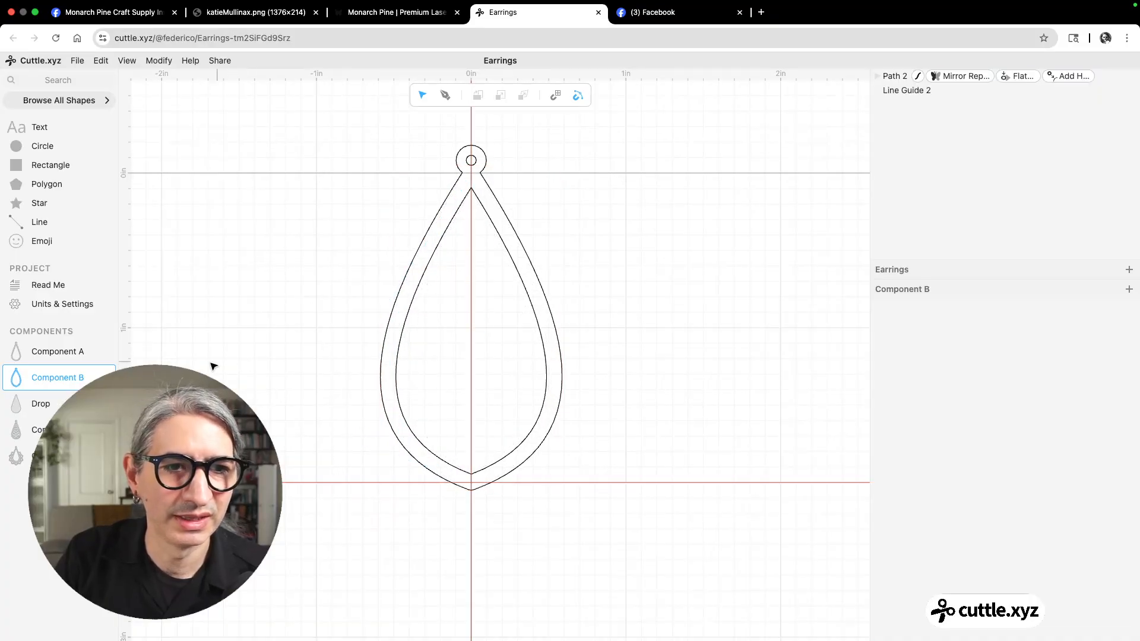
pyautogui.click(26, 430)
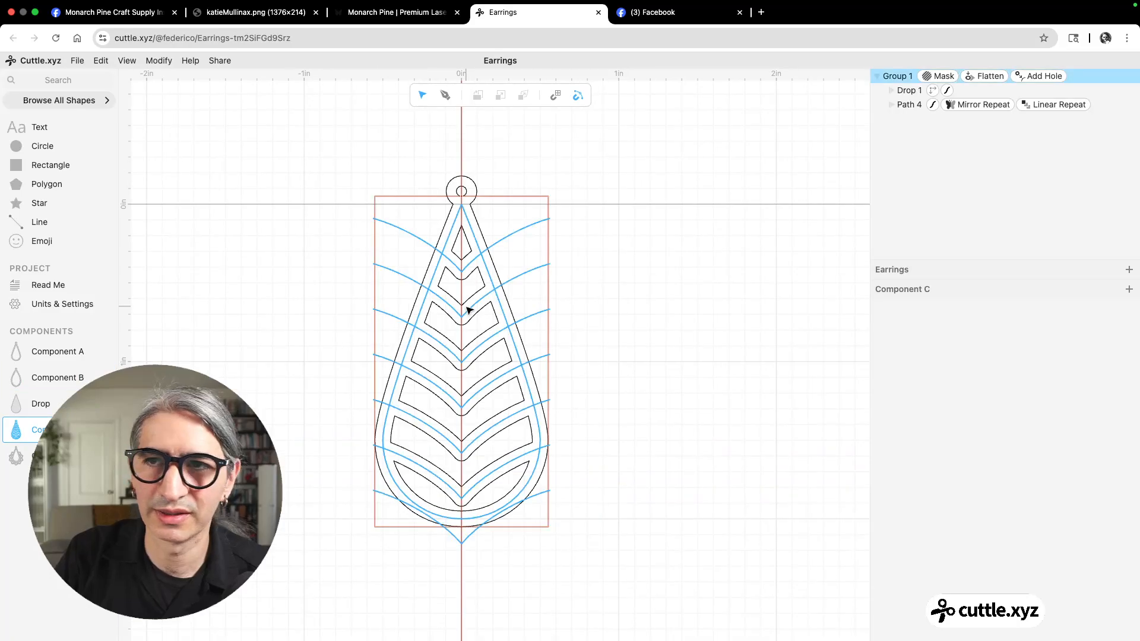
pyautogui.click(579, 445)
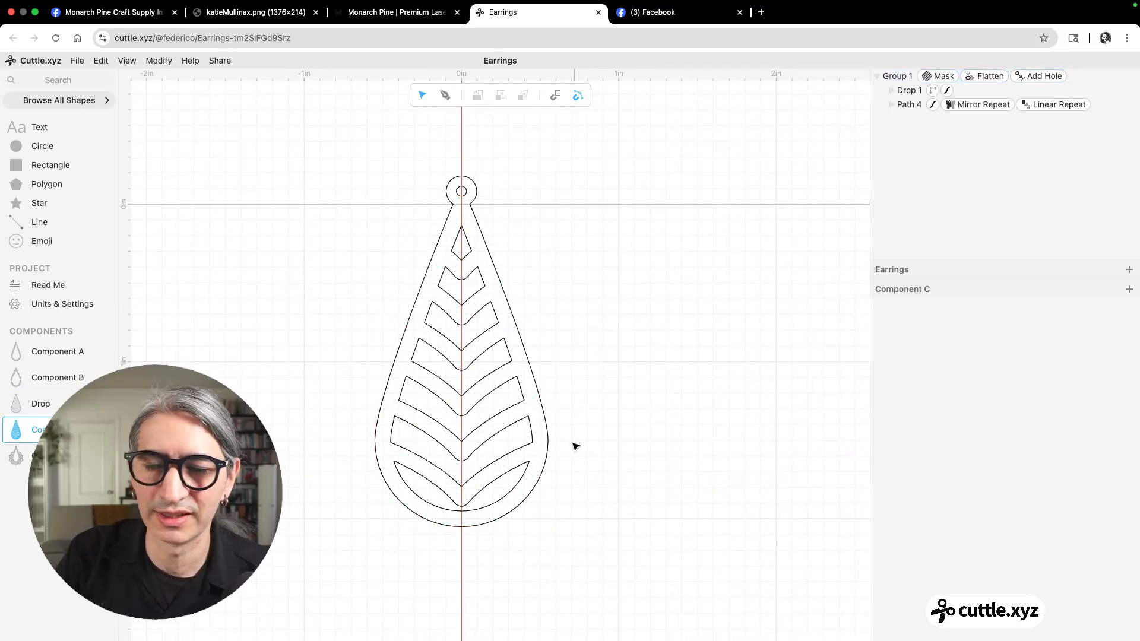
pyautogui.click(27, 456)
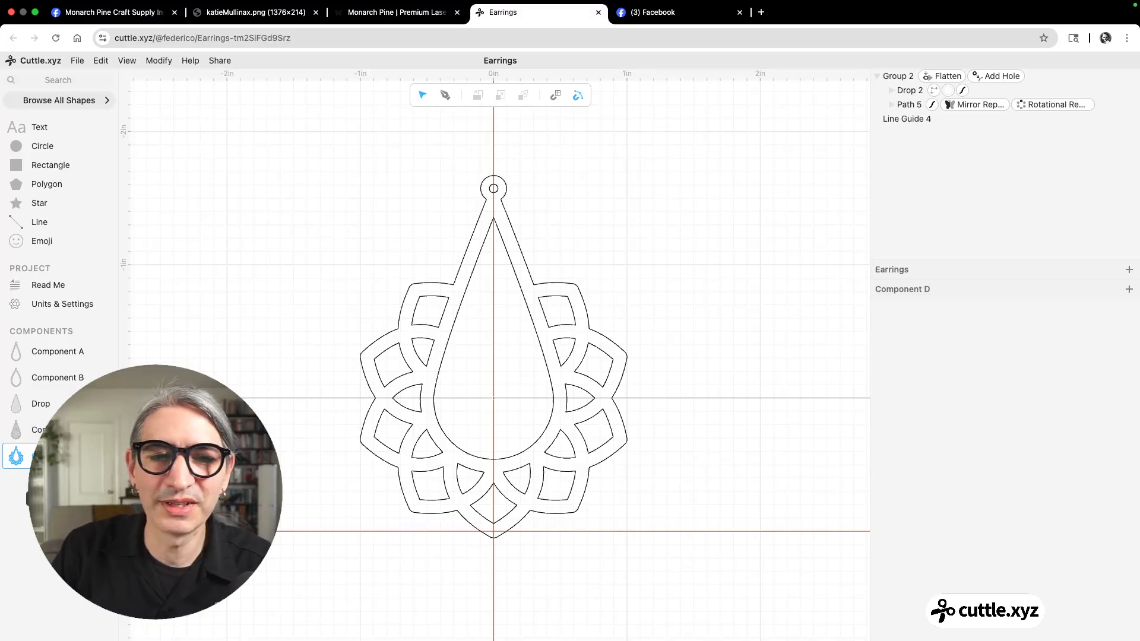
# Create a new component and place the Drop component on its vertical axis at y -1.24
pyautogui.click(57, 482)
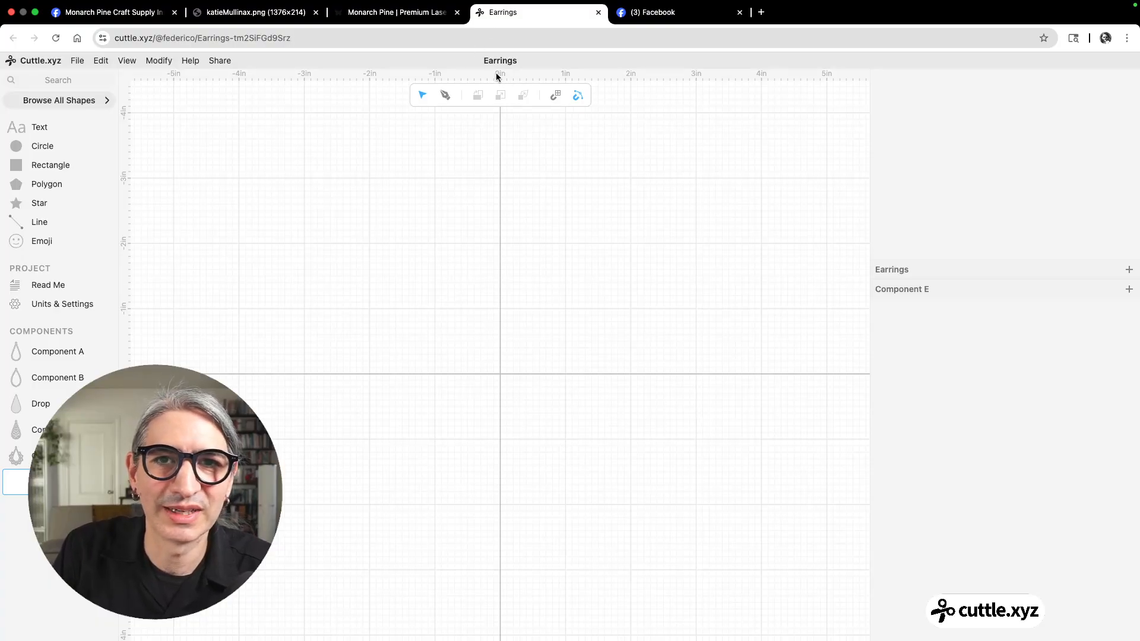
pyautogui.moveTo(495, 72); pyautogui.dragTo(499, 335)
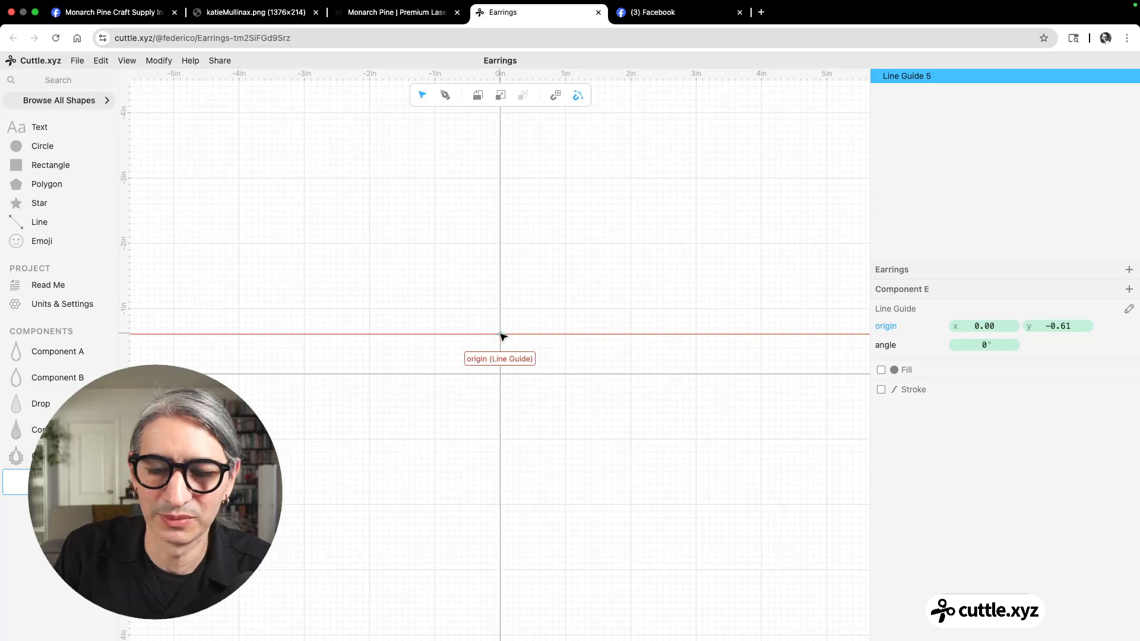
pyautogui.press('BackSpace')
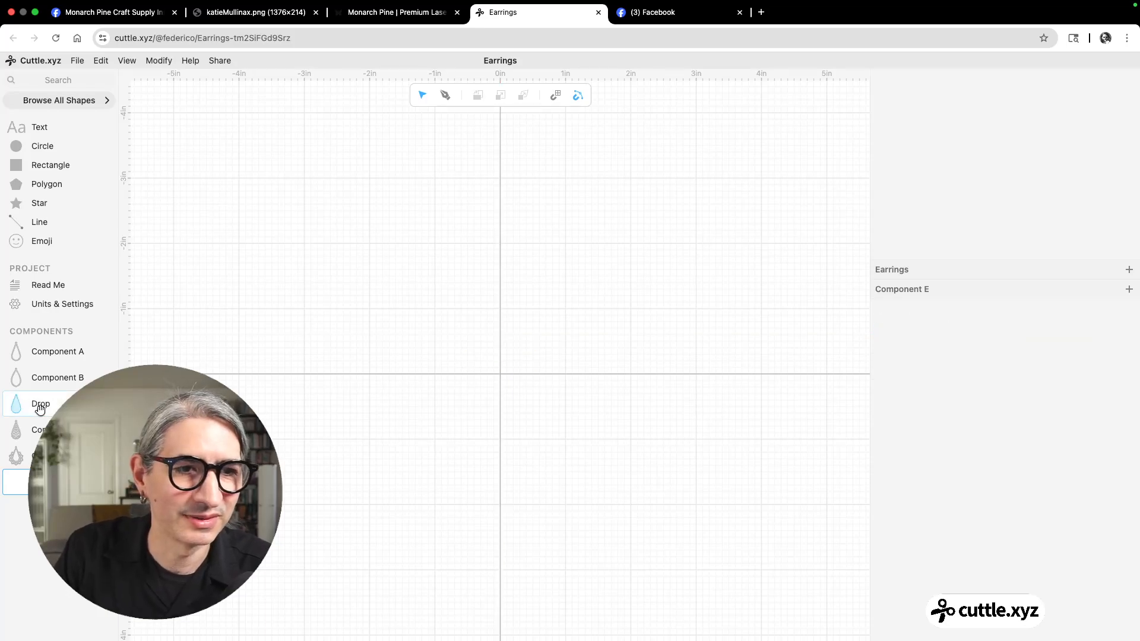
pyautogui.moveTo(9, 409); pyautogui.dragTo(500, 295)
pyautogui.click(641, 306)
pyautogui.scroll(5, 549, 369)
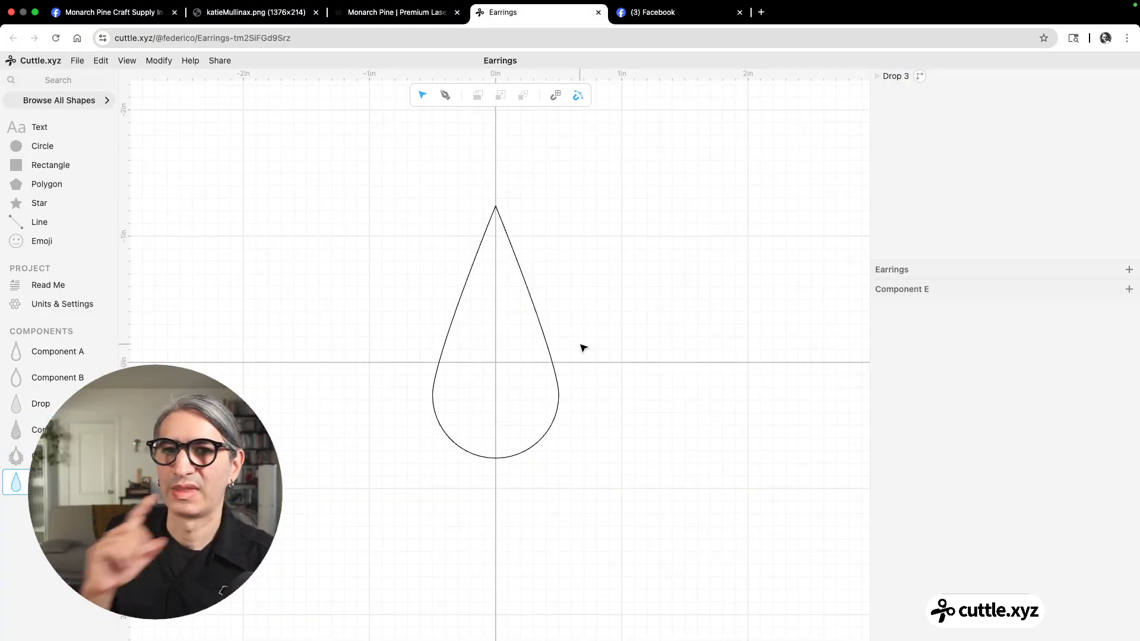
# Draw a slanted straight path about 0.36 by 0.32 in with the Pen tool, from the vertical axis inside the drop past its left edge
pyautogui.click(446, 97)
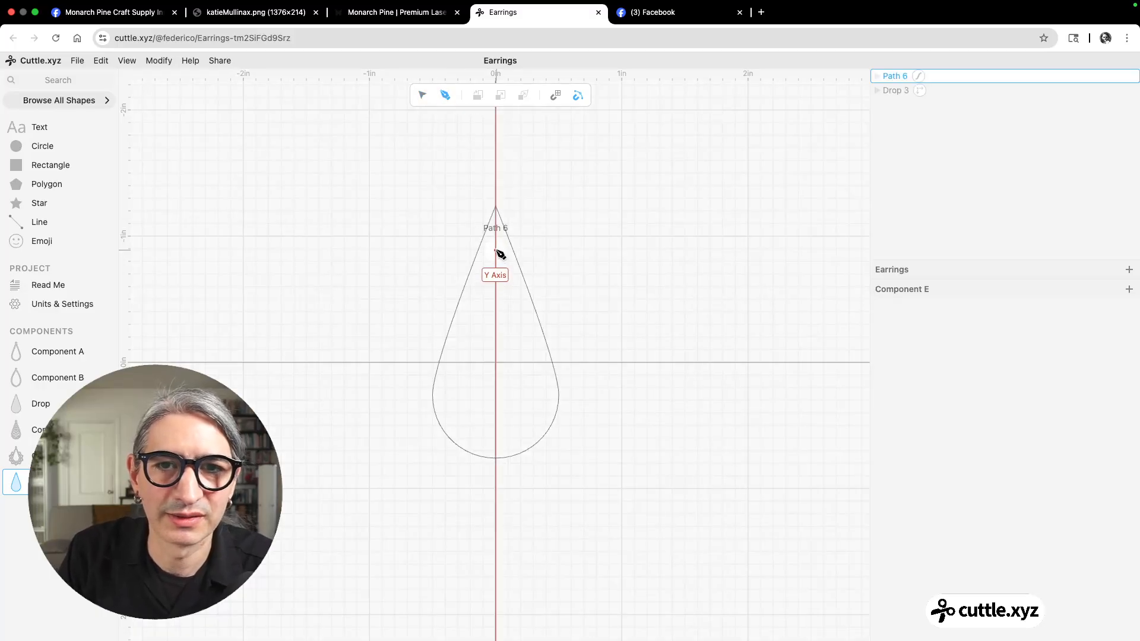
pyautogui.click(496, 252)
pyautogui.click(450, 290)
pyautogui.click(422, 95)
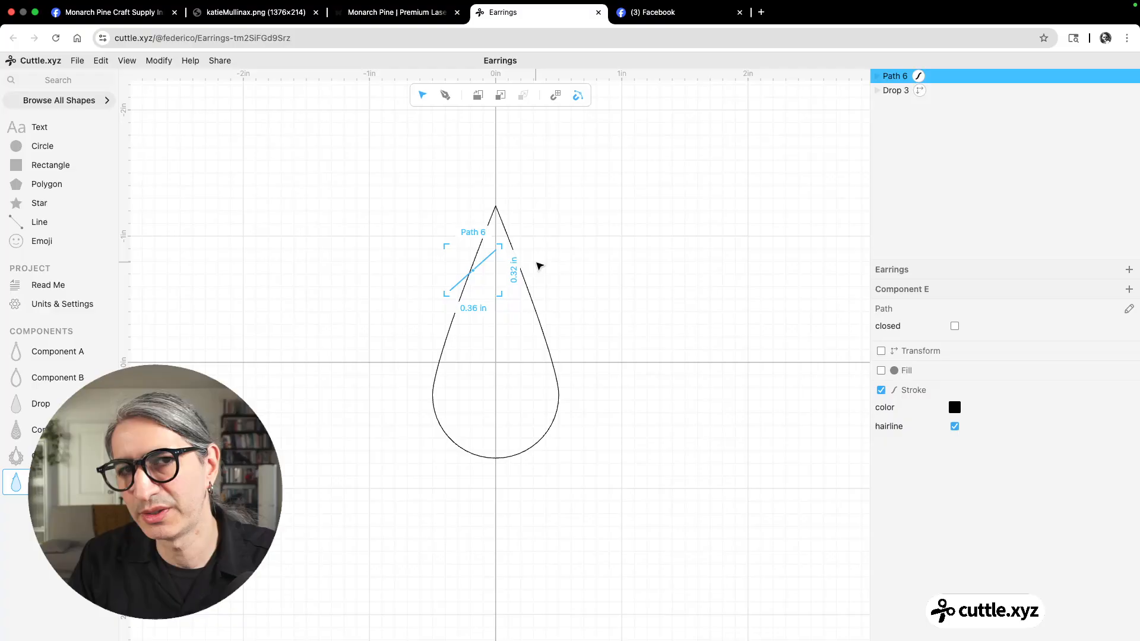
# Apply a Mirror Repeat to the slanted line across the vertical axis to form a chevron
pyautogui.click(159, 61)
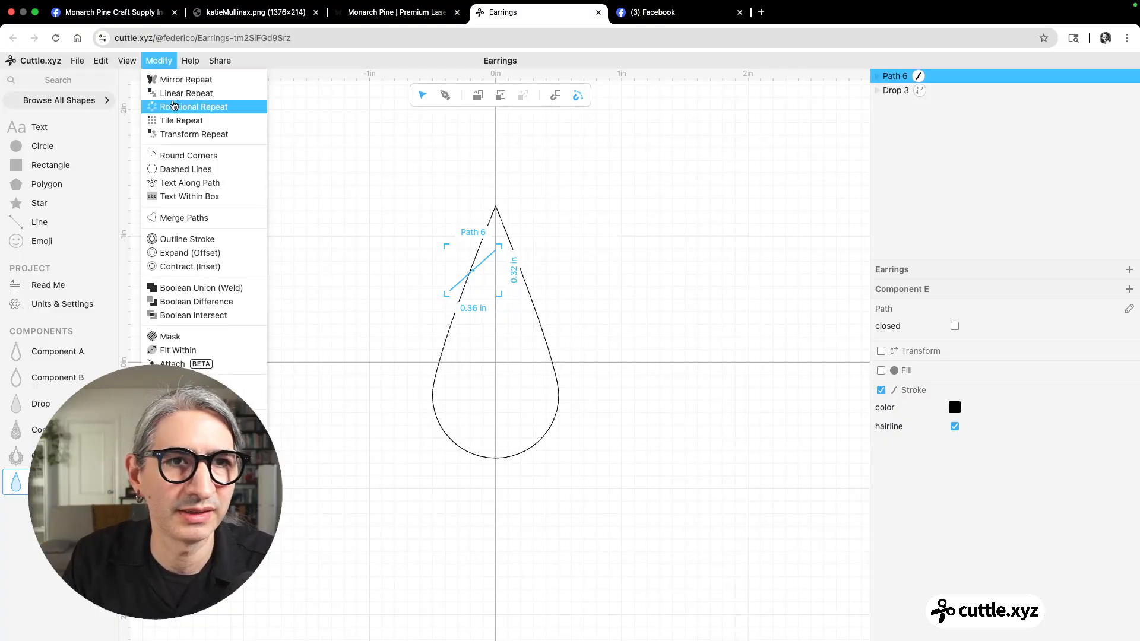
pyautogui.click(175, 77)
pyautogui.click(560, 295)
pyautogui.scroll(3, 559, 295)
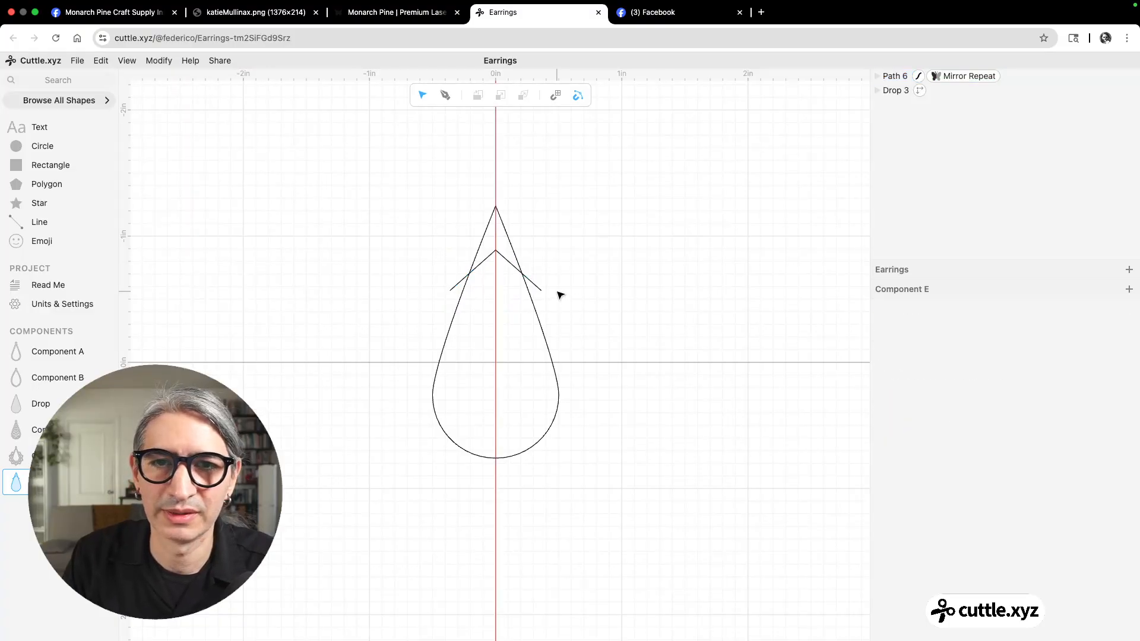
# Hide the drop so that only the chevron is shown
pyautogui.click(489, 210)
pyautogui.click(489, 209)
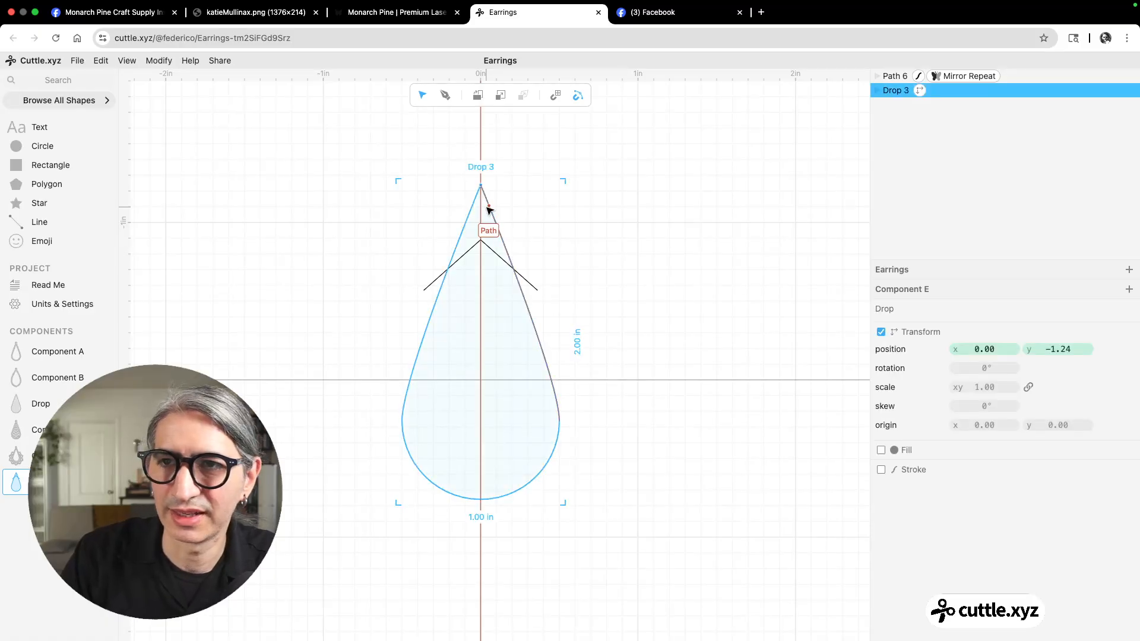
pyautogui.click(1130, 91)
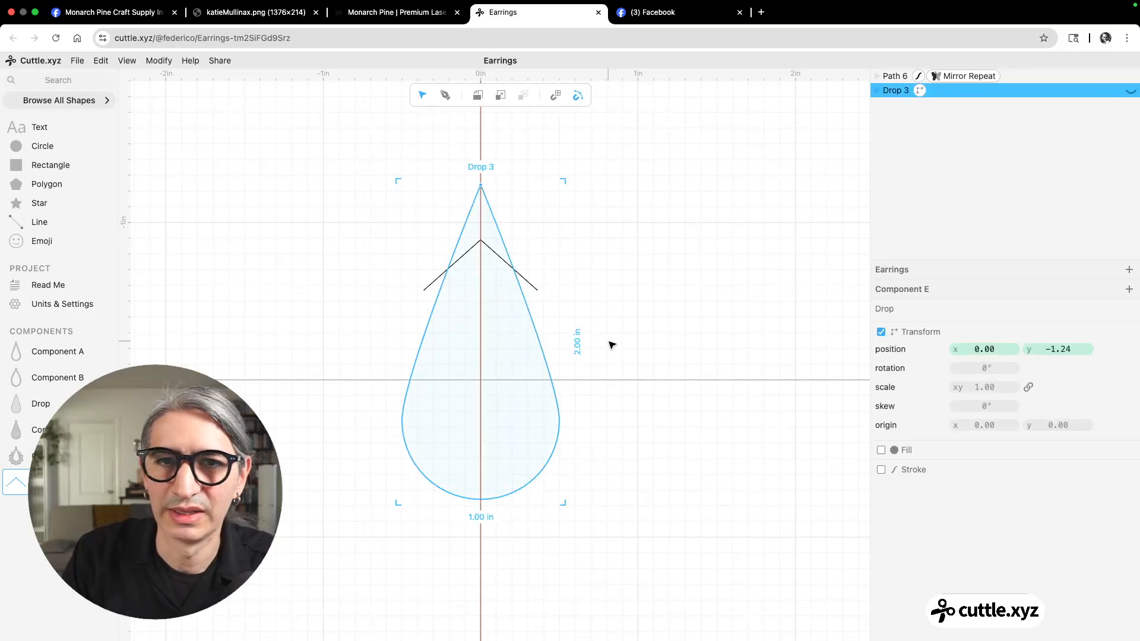
pyautogui.click(611, 345)
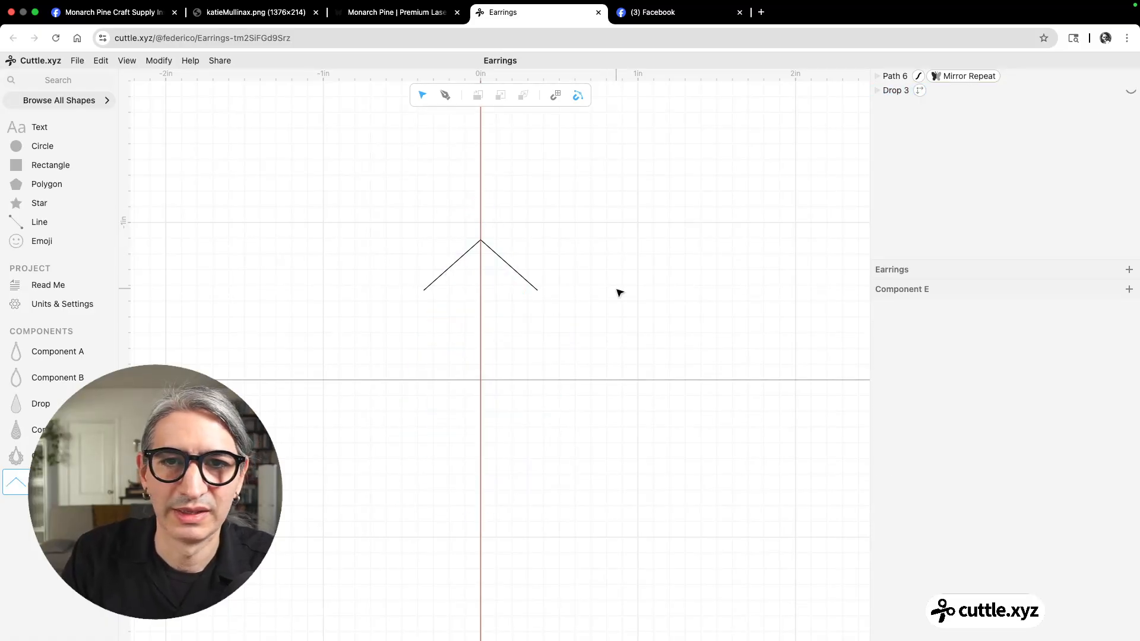
# Bend the left chevron line into an S-curve by pulling direction handles out of its apex and outer end anchors
pyautogui.click(455, 268)
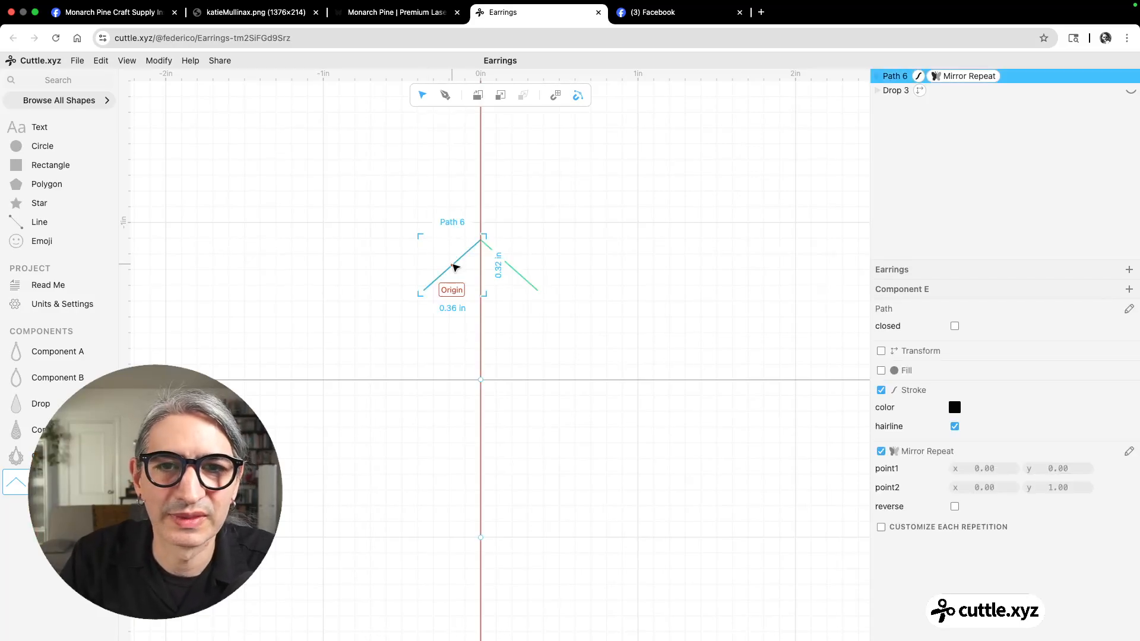
pyautogui.doubleClick(461, 263)
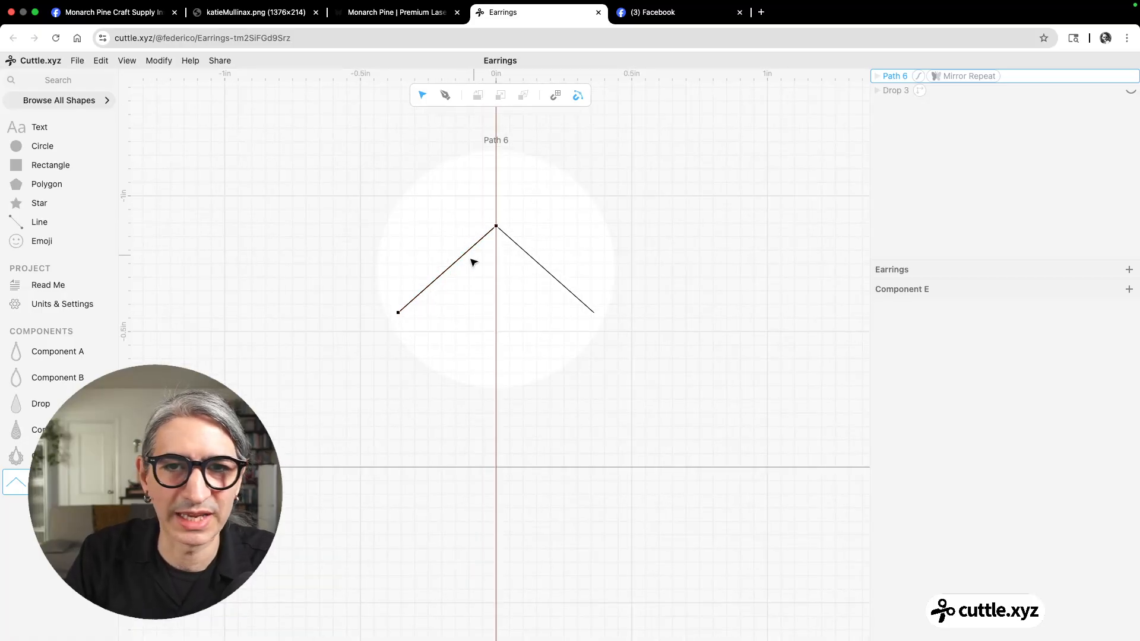
pyautogui.click(496, 227)
pyautogui.moveTo(466, 255); pyautogui.dragTo(475, 280)
pyautogui.doubleClick(399, 313)
pyautogui.moveTo(438, 283); pyautogui.dragTo(427, 263)
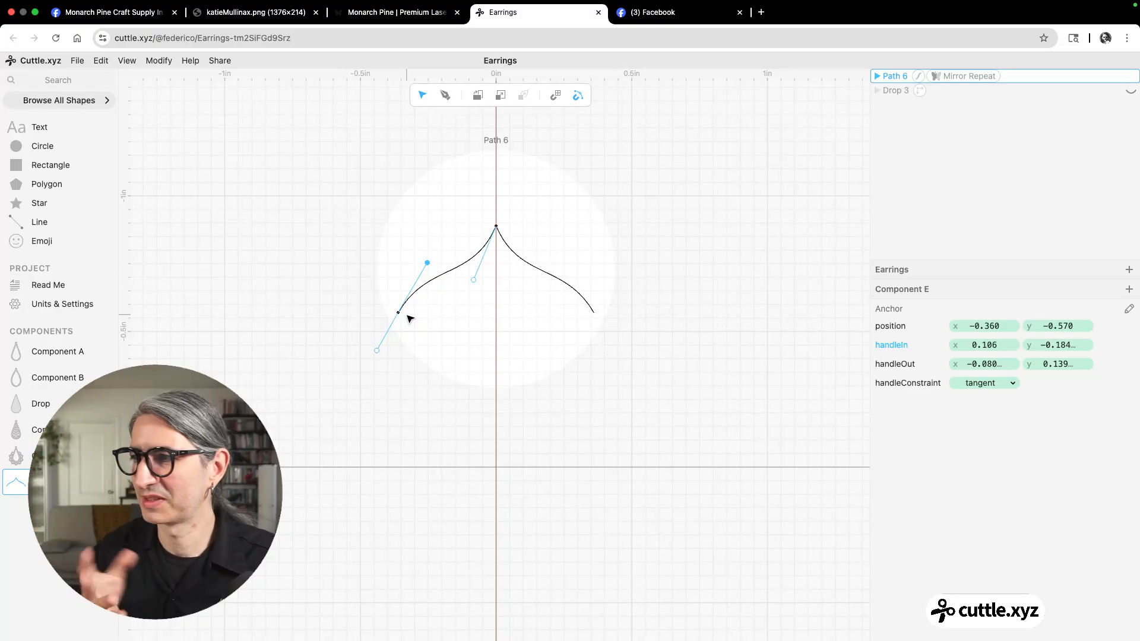
pyautogui.click(378, 259)
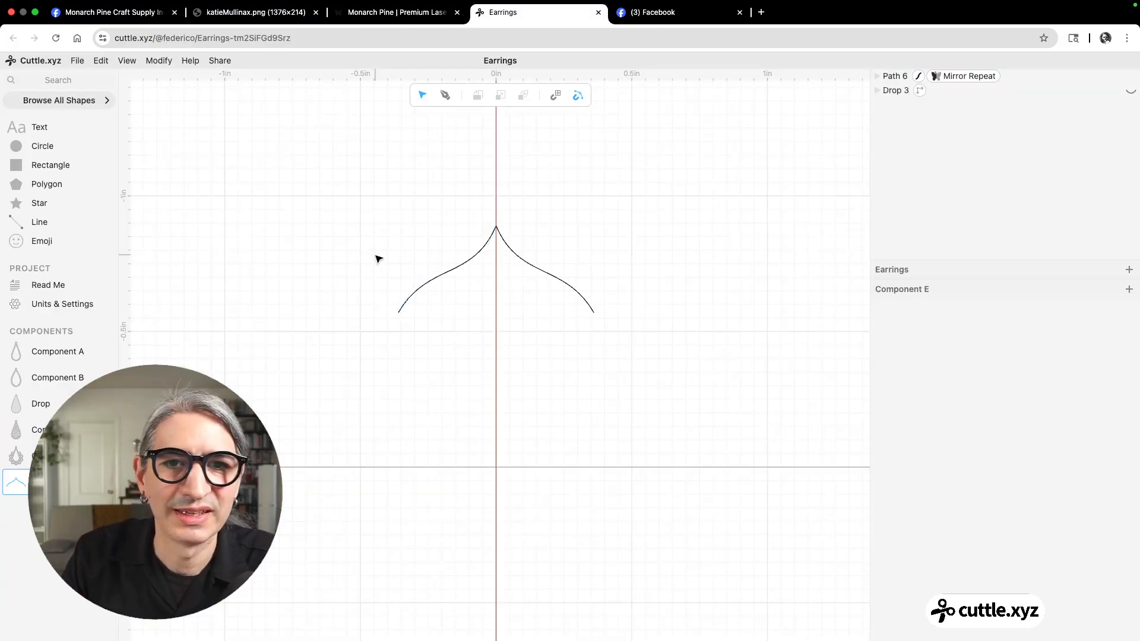
# Apply a Rotational Repeat with 6 repetitions around the origin to the mirrored curve
pyautogui.scroll(-2, 380, 258)
pyautogui.moveTo(361, 195); pyautogui.dragTo(610, 351)
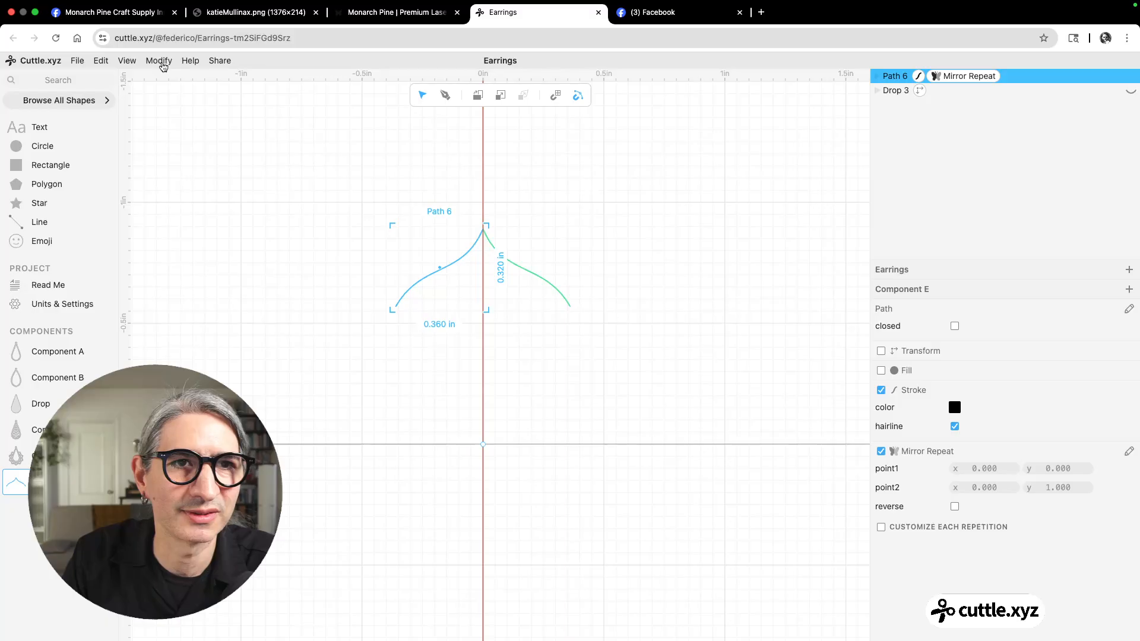
pyautogui.click(162, 63)
pyautogui.click(169, 110)
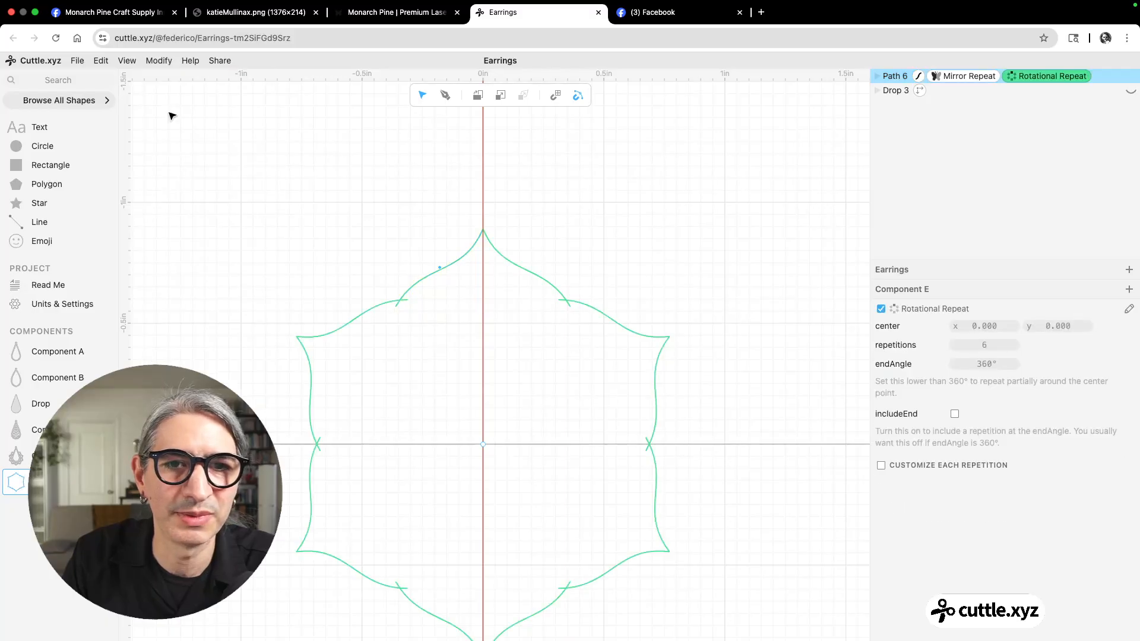
pyautogui.click(650, 257)
pyautogui.scroll(-1, 636, 259)
pyautogui.moveTo(635, 257); pyautogui.dragTo(644, 191)
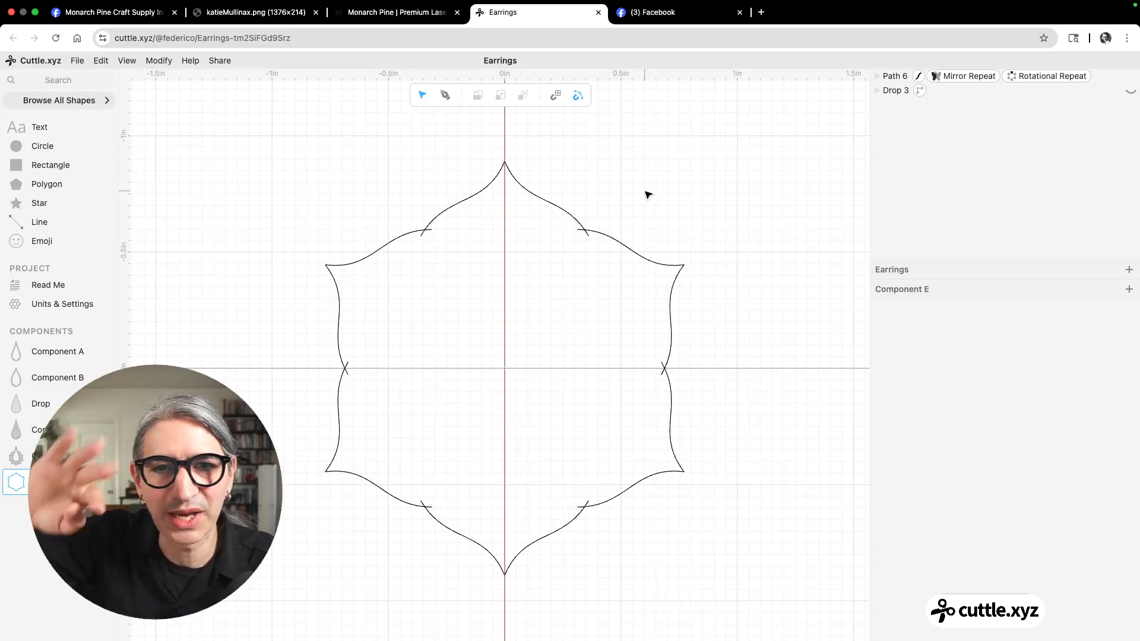
# Move the curve's outer end anchor inward to about x -0.290, y -0.547 so the repeated pieces no longer cross
pyautogui.click(433, 227)
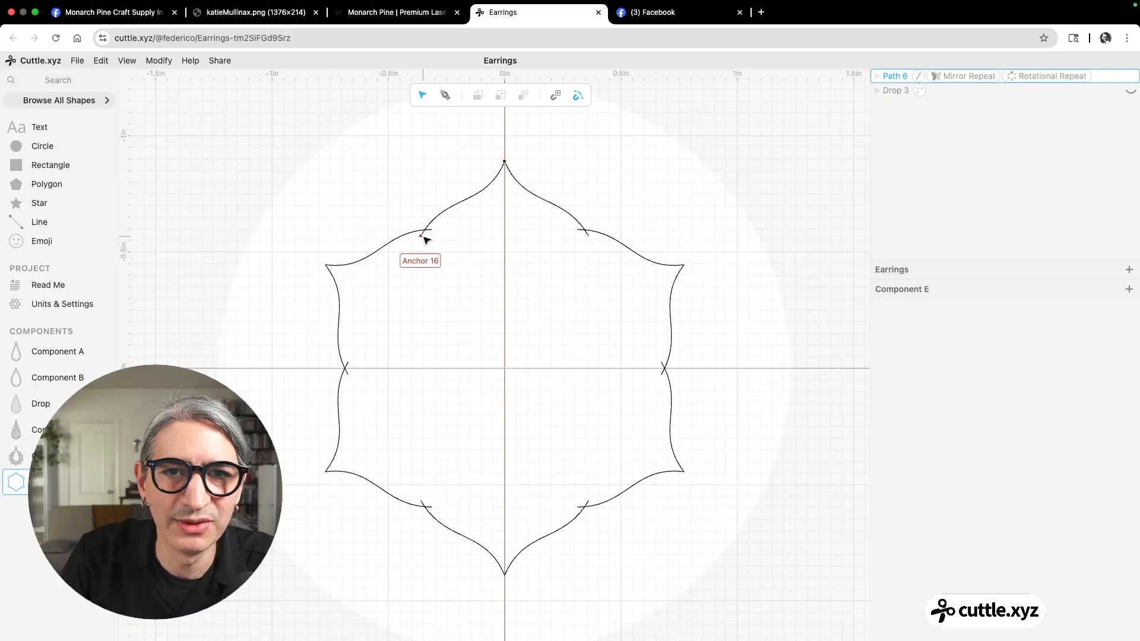
pyautogui.click(425, 239)
pyautogui.moveTo(425, 239); pyautogui.dragTo(437, 235)
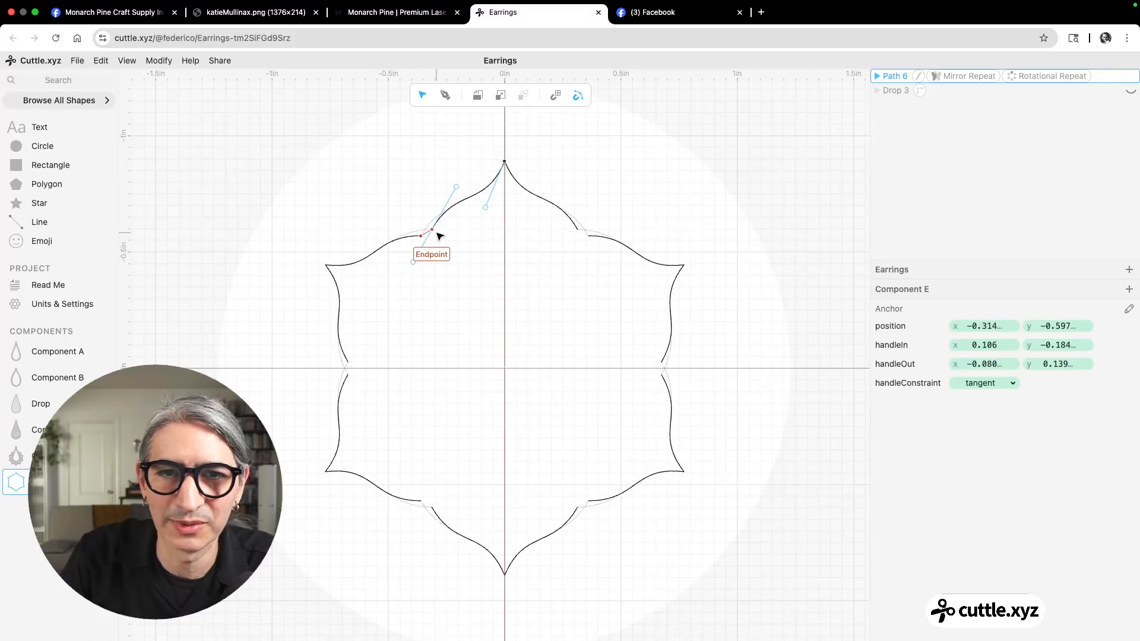
pyautogui.scroll(1, 436, 238)
pyautogui.moveTo(436, 233); pyautogui.dragTo(437, 234)
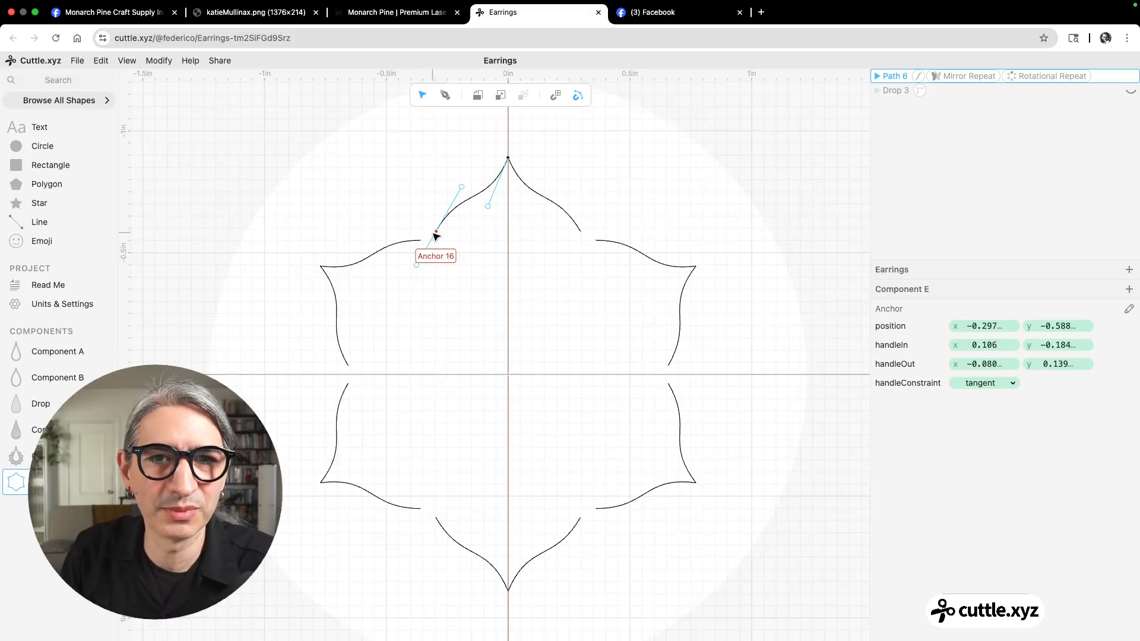
pyautogui.moveTo(440, 233)
pyautogui.mouseDown()
pyautogui.moveTo(422, 242)
pyautogui.moveTo(439, 242)
pyautogui.mouseUp()
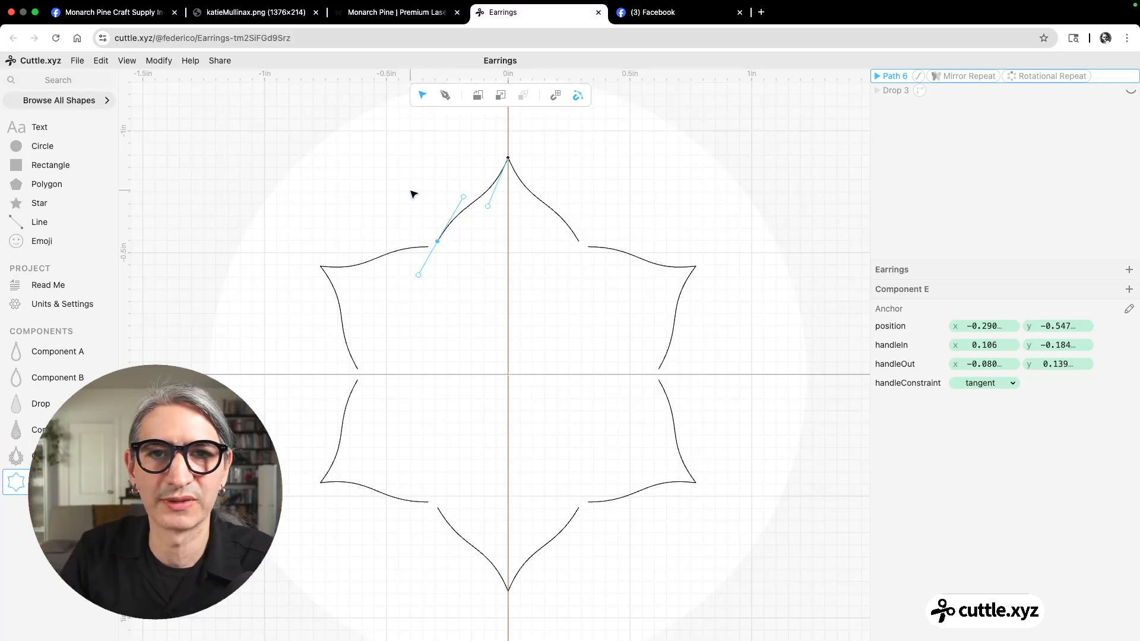
pyautogui.press('Escape')
# Apply Merge Paths to the repeated curves, joining them into one outline
pyautogui.moveTo(372, 153); pyautogui.dragTo(529, 279)
pyautogui.click(158, 61)
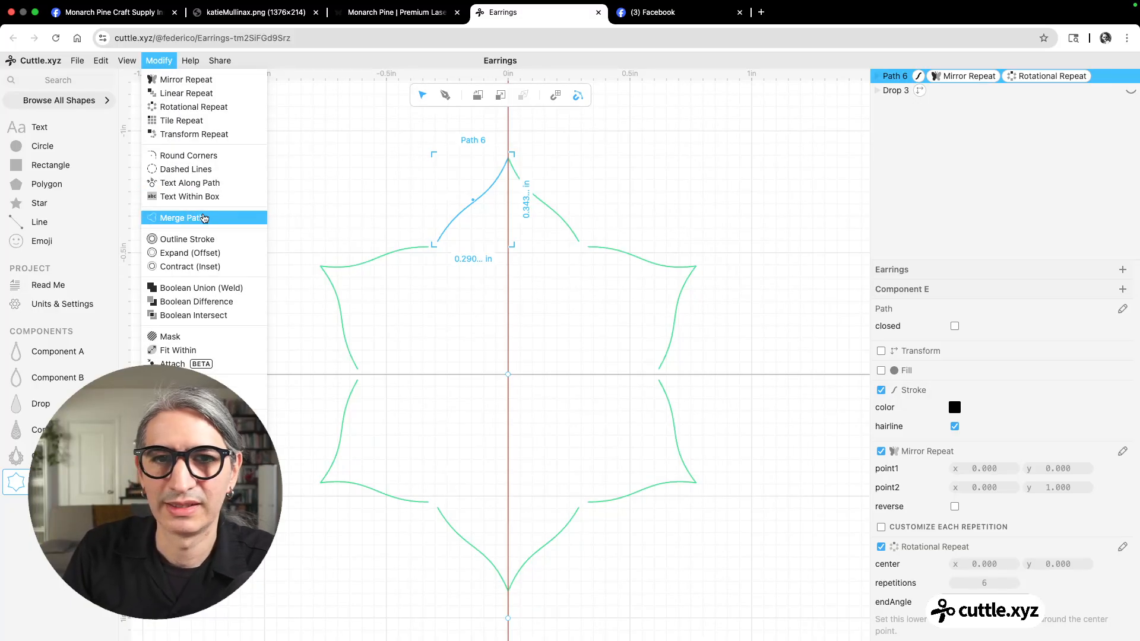
pyautogui.click(204, 218)
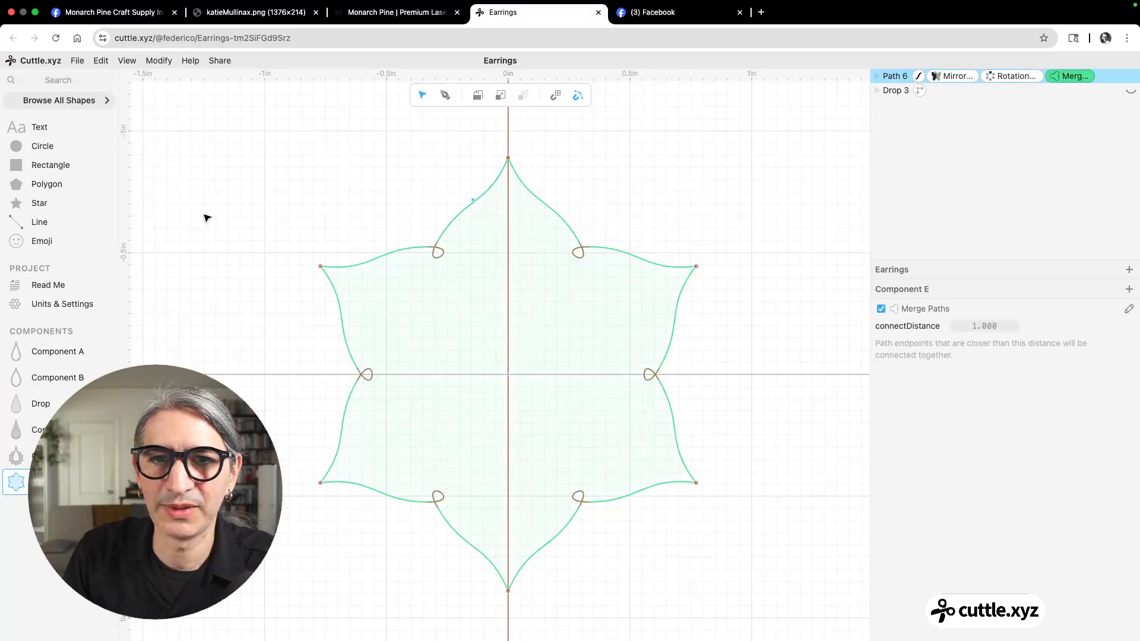
pyautogui.scroll(2, 460, 270)
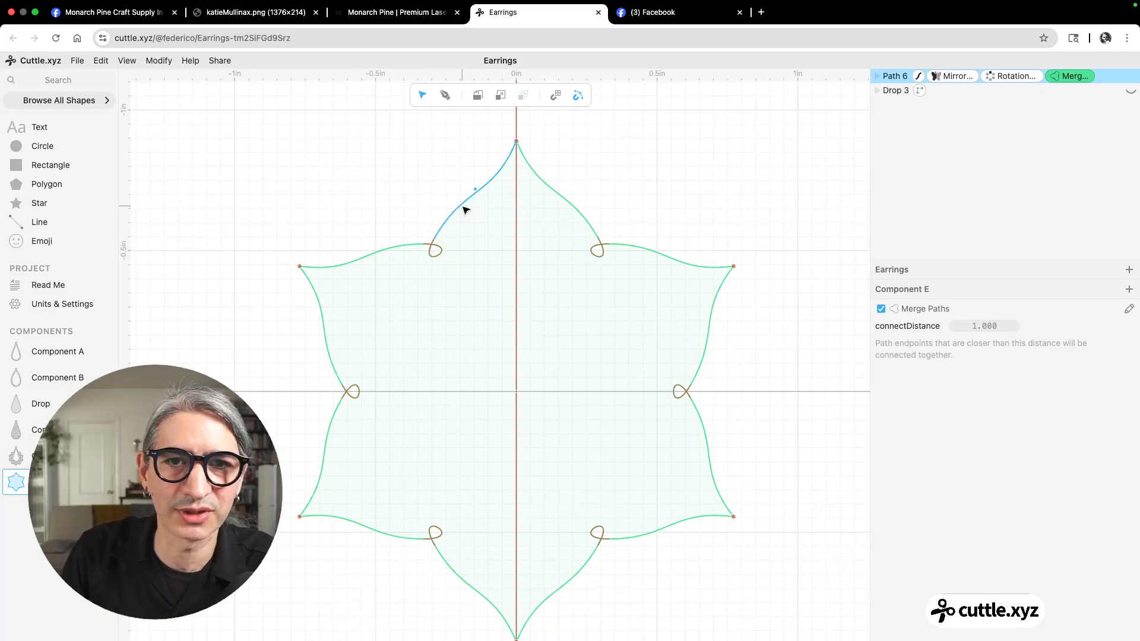
pyautogui.scroll(2, 444, 252)
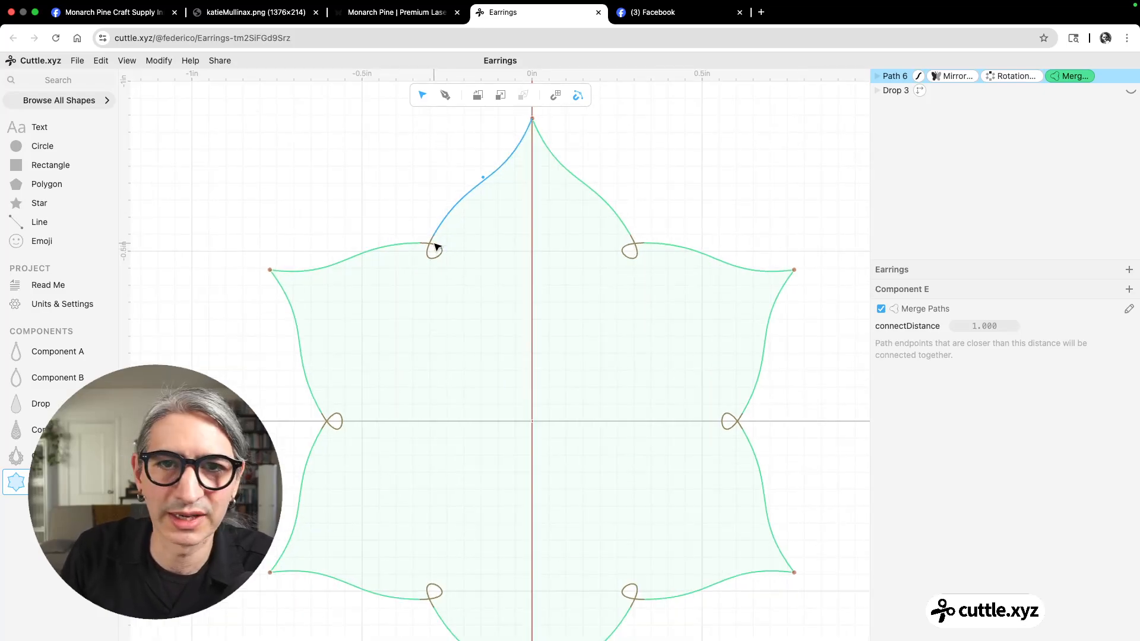
# Move the curve's outer end anchor to about x -0.271, y -0.613 and steepen its handles to remove the loops at the inner corners
pyautogui.click(456, 210)
pyautogui.click(434, 236)
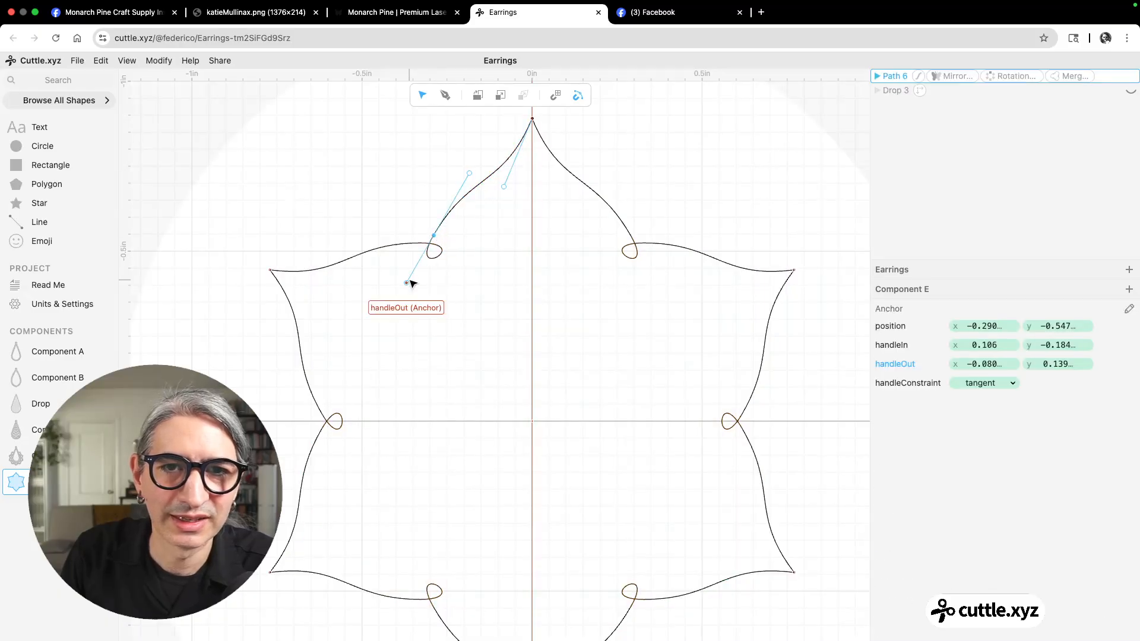
pyautogui.moveTo(414, 283)
pyautogui.mouseDown()
pyautogui.moveTo(424, 237)
pyautogui.moveTo(415, 273)
pyautogui.mouseUp()
pyautogui.moveTo(471, 176); pyautogui.dragTo(436, 259)
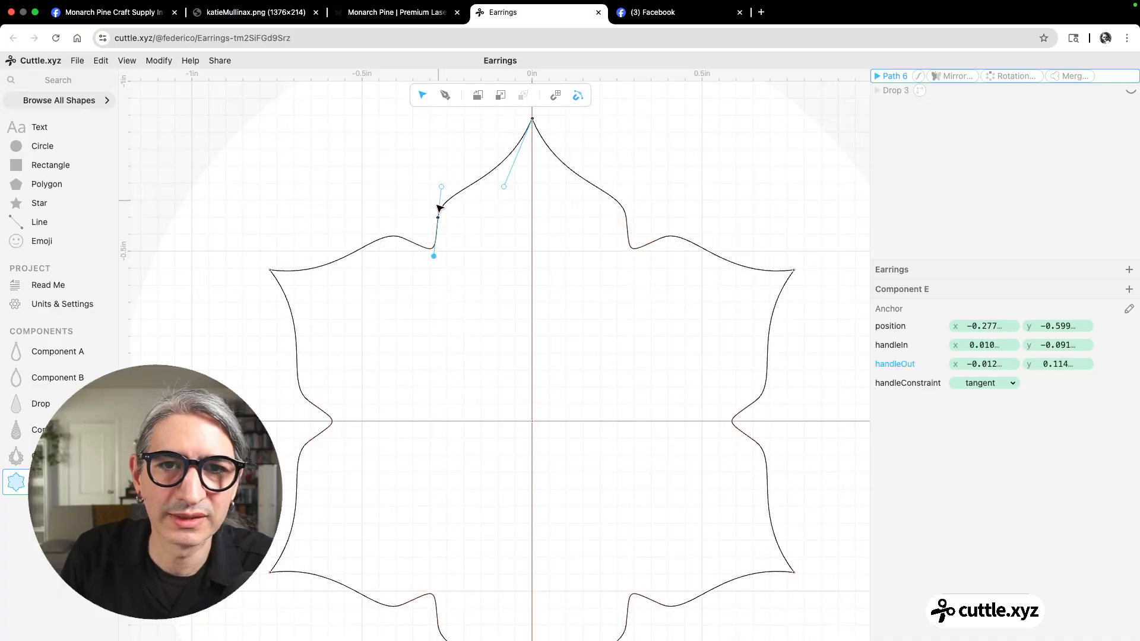
pyautogui.moveTo(438, 217); pyautogui.dragTo(452, 171)
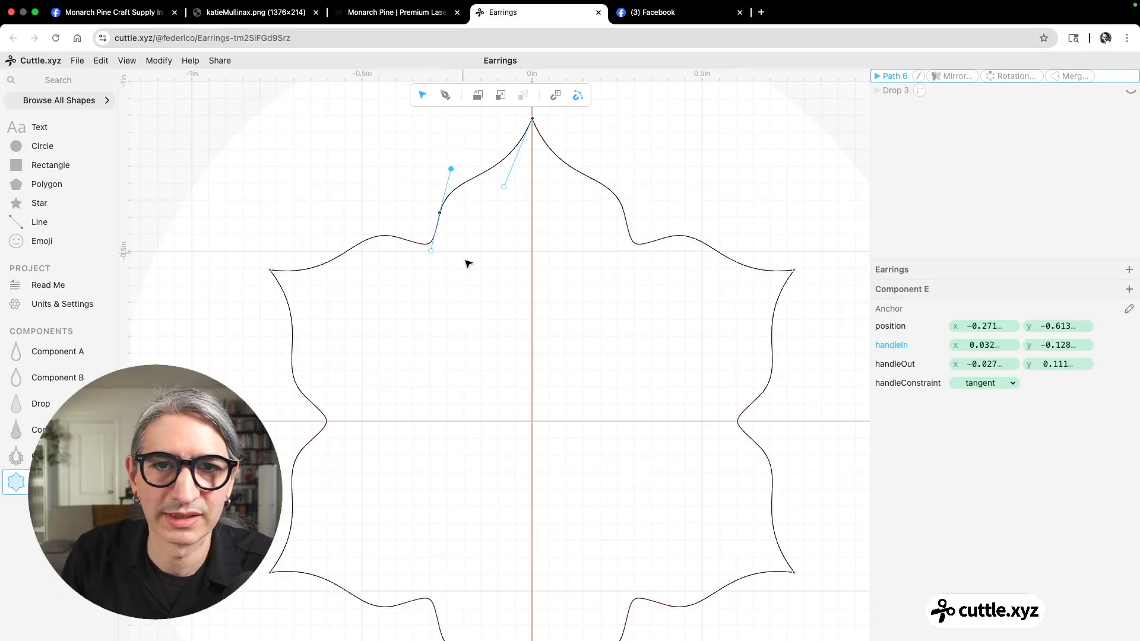
pyautogui.click(476, 258)
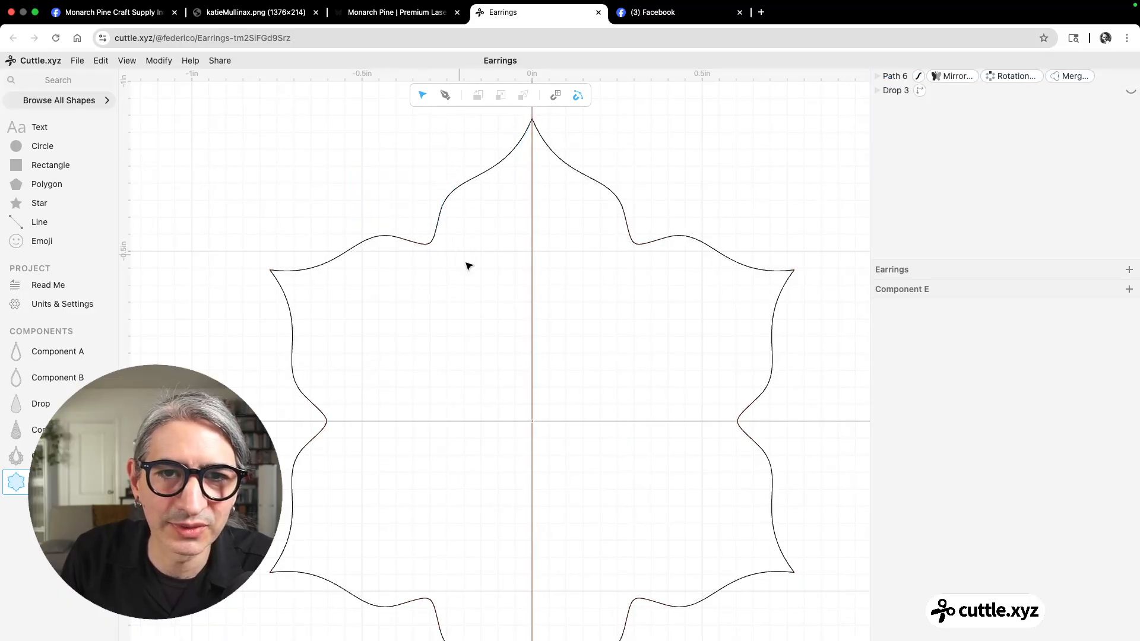
# Test the merged outline with a temporary gray fill and remove the fill again
pyautogui.click(1076, 76)
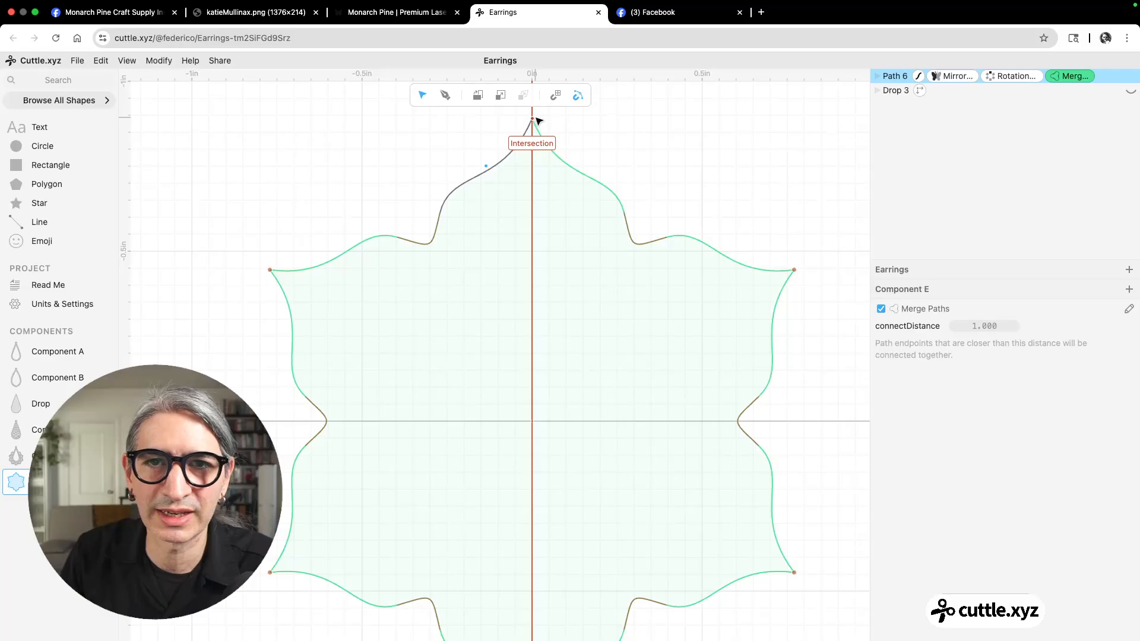
pyautogui.click(641, 136)
pyautogui.scroll(-5, 649, 145)
pyautogui.moveTo(734, 160); pyautogui.dragTo(681, 180)
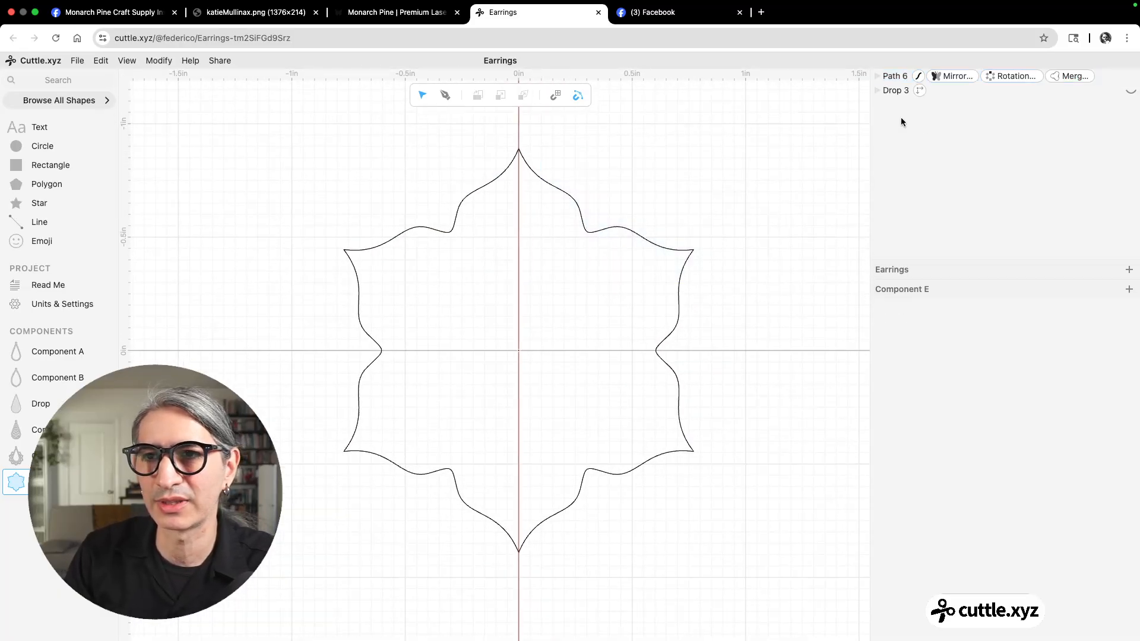
pyautogui.click(894, 76)
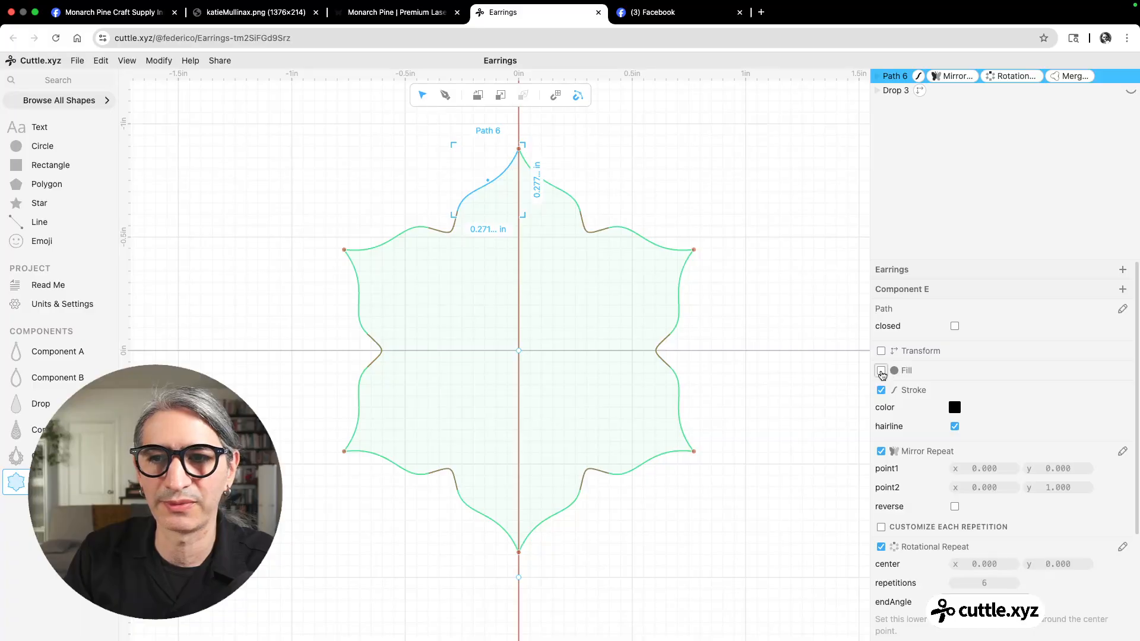
pyautogui.click(881, 372)
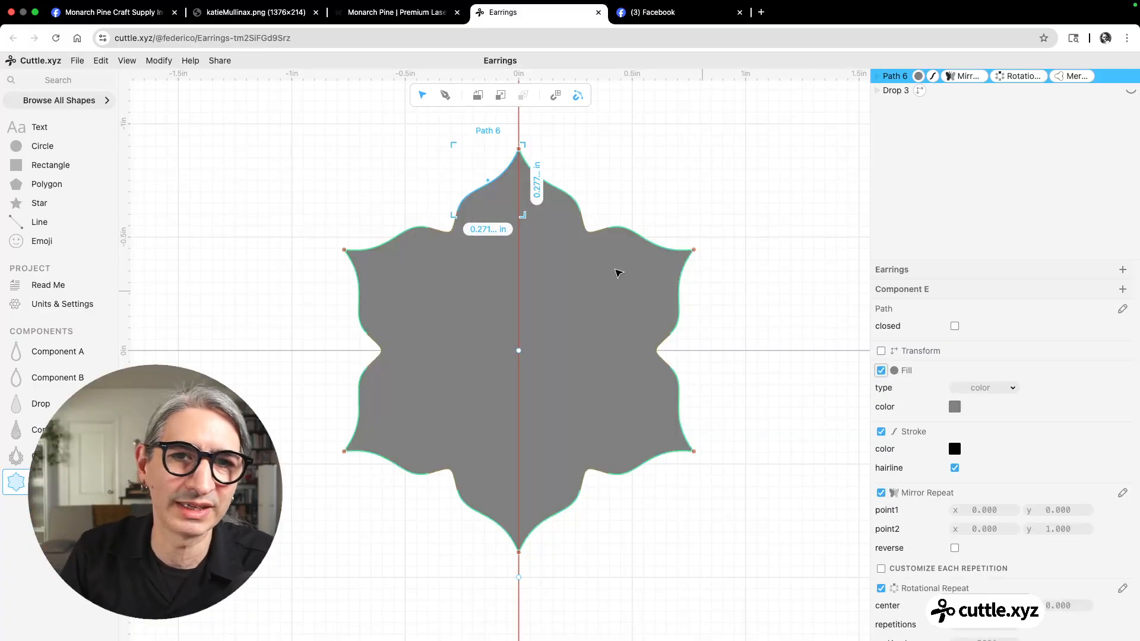
pyautogui.click(881, 372)
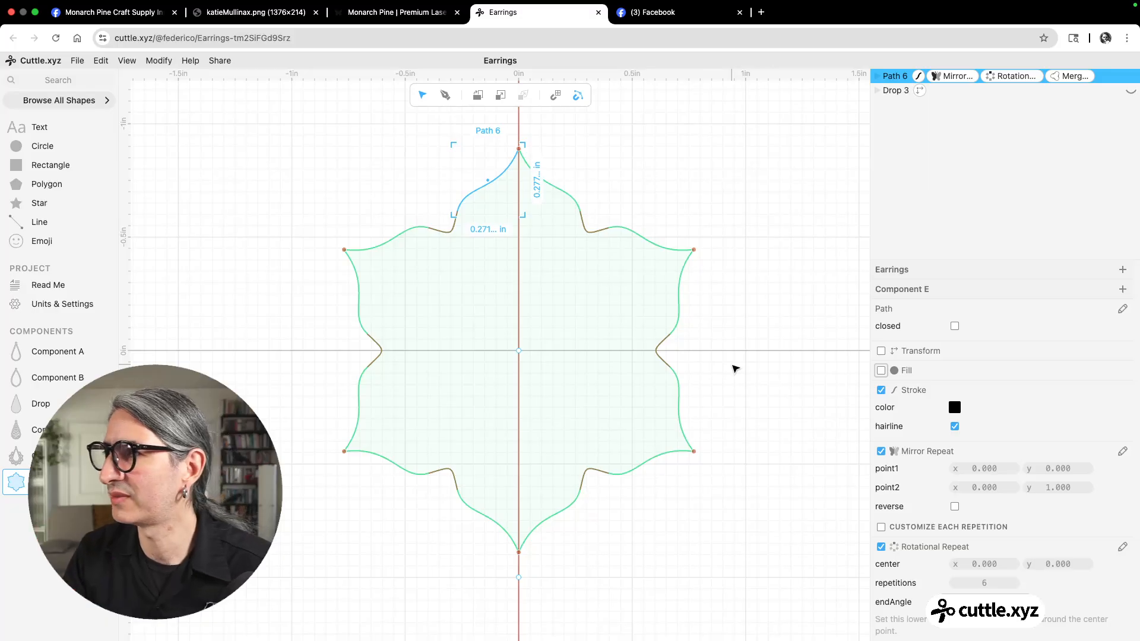
# Apply a Transform Repeat with 6 repetitions to the merged six-pointed outline
pyautogui.click(733, 365)
pyautogui.scroll(-3, 733, 365)
pyautogui.moveTo(740, 359); pyautogui.dragTo(592, 329)
pyautogui.moveTo(206, 145); pyautogui.dragTo(598, 478)
pyautogui.click(159, 61)
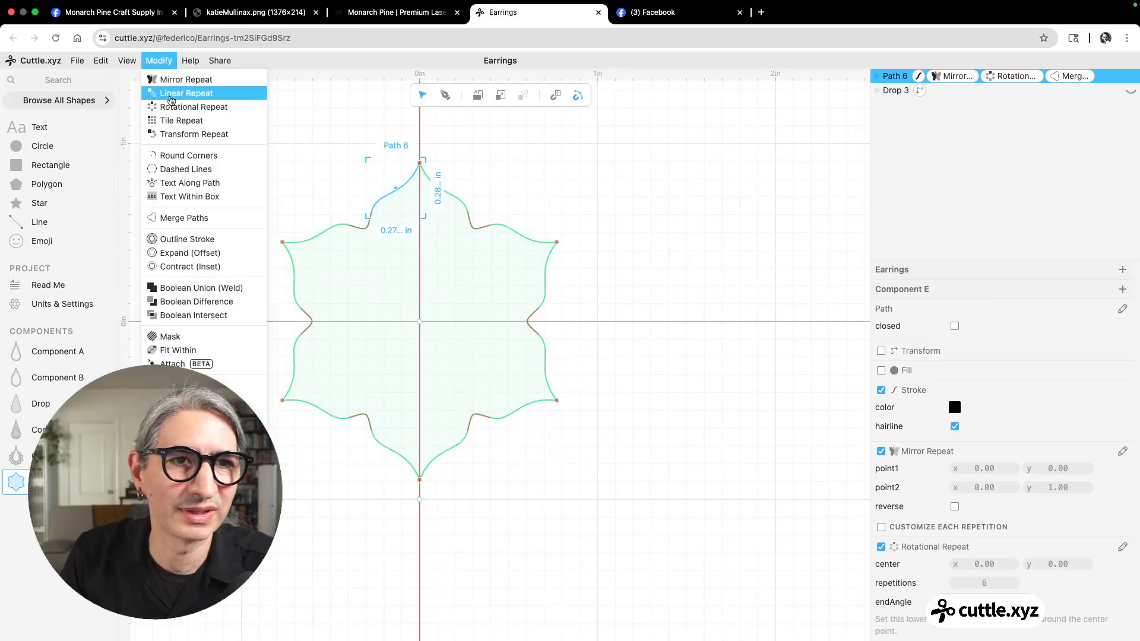
pyautogui.click(189, 135)
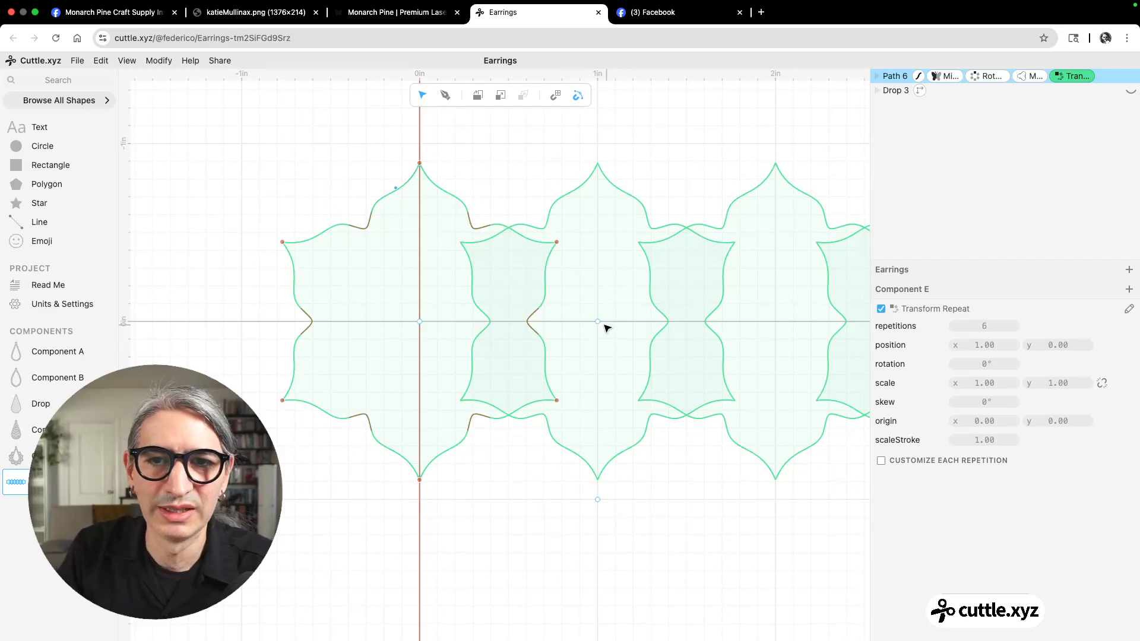
# Spread the repeated outlines horizontally to an x offset of about 1.73 in
pyautogui.scroll(-5, 349, 298)
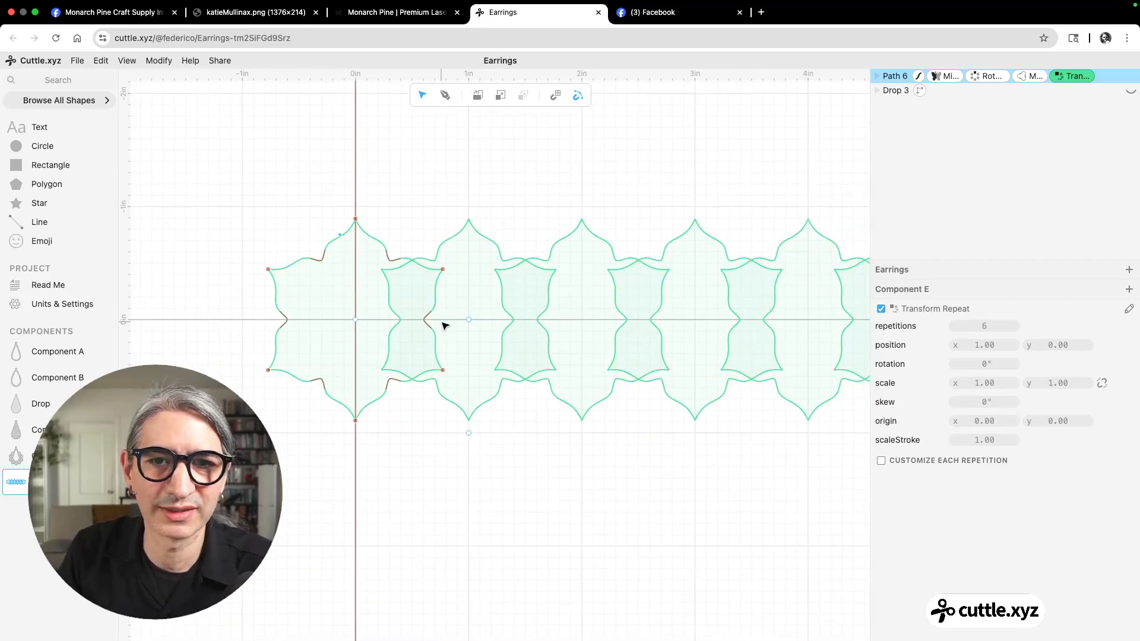
pyautogui.moveTo(469, 319); pyautogui.dragTo(551, 320)
pyautogui.click(588, 461)
pyautogui.scroll(-3, 597, 461)
pyautogui.moveTo(623, 461); pyautogui.dragTo(421, 374)
pyautogui.scroll(-3, 422, 374)
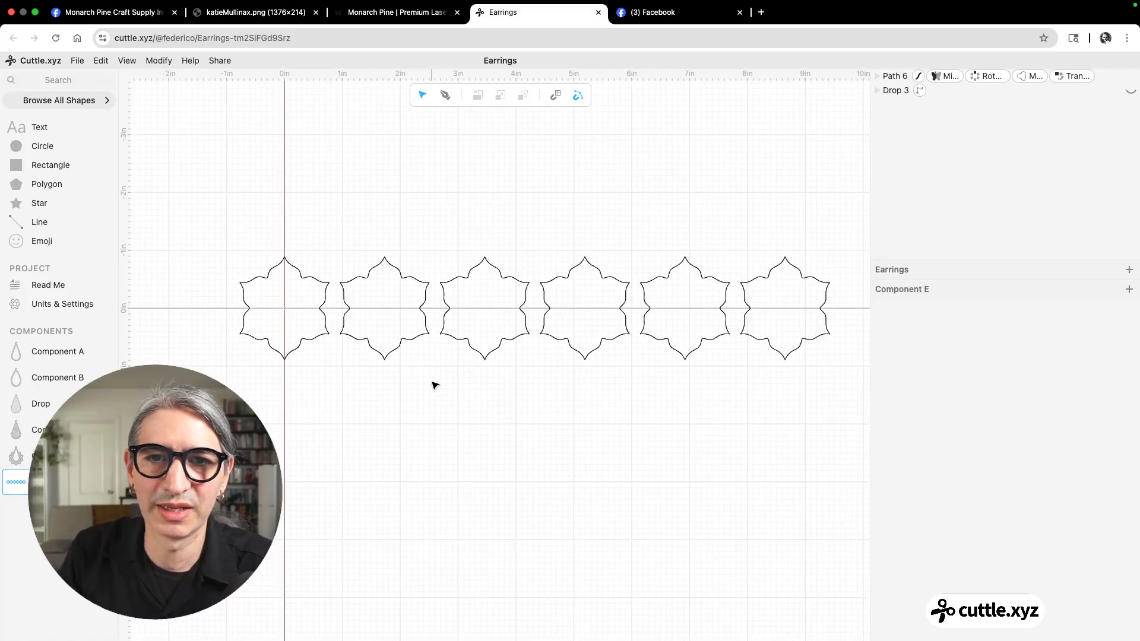
# Link the x and y scale of the Transform Repeat and set it to 0.86
pyautogui.click(1072, 76)
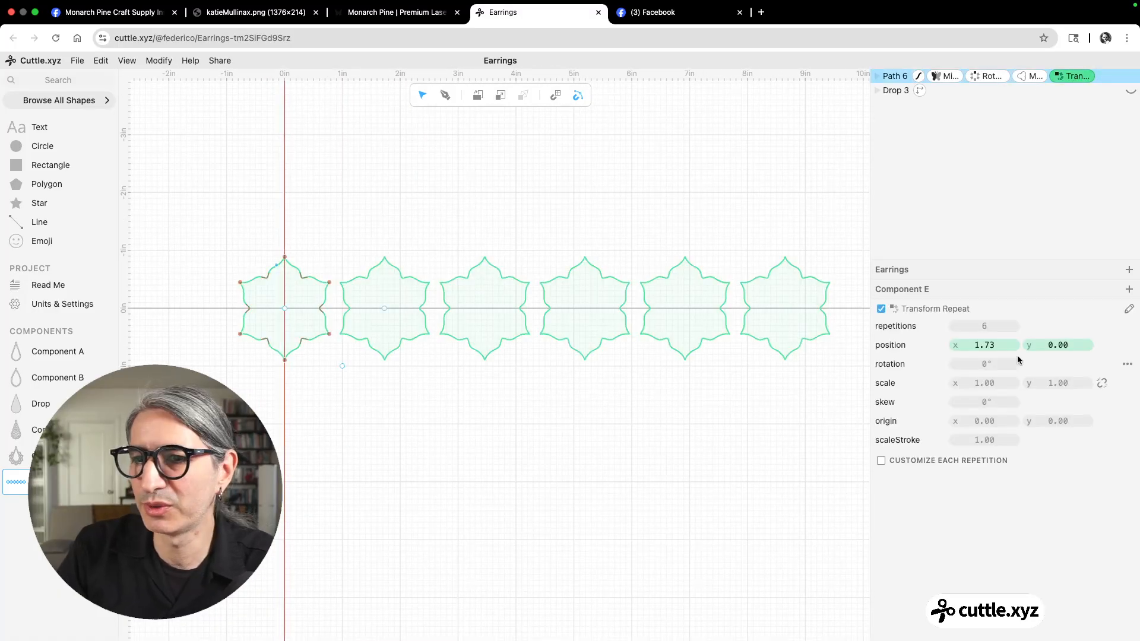
pyautogui.click(1102, 383)
pyautogui.moveTo(984, 383); pyautogui.dragTo(960, 383)
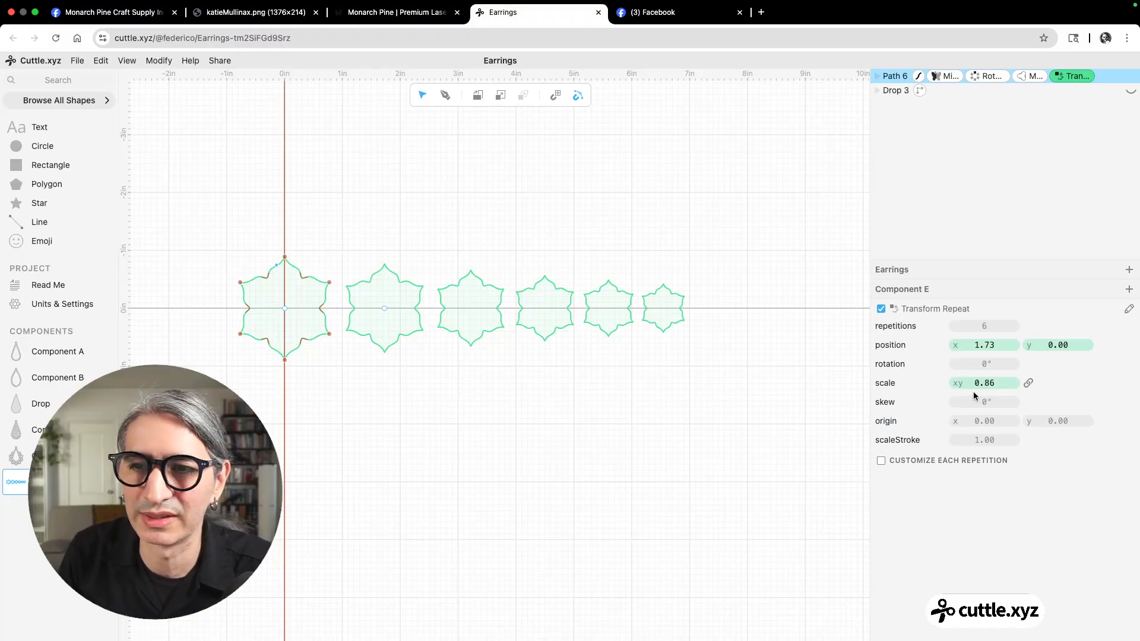
# Try a rotation on the Transform Repeat and reset it to 0°
pyautogui.moveTo(981, 364); pyautogui.dragTo(956, 369)
pyautogui.click(987, 364)
pyautogui.write('0')
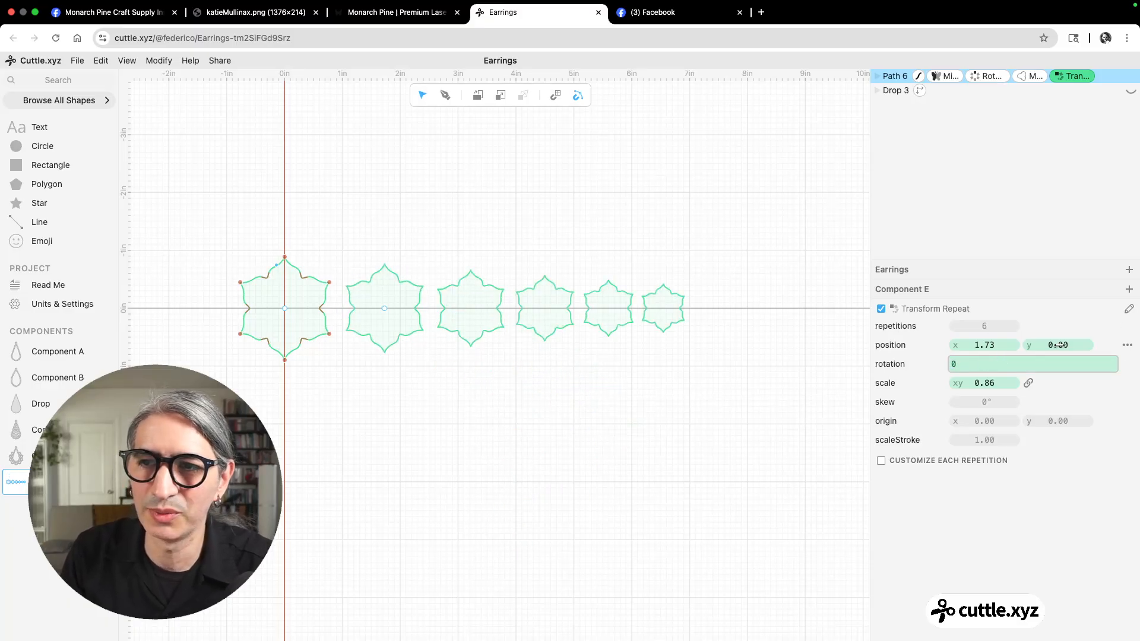
# Set the Transform Repeat's x position to 0 so the shrinking outlines nest concentrically around the origin
pyautogui.click(987, 345)
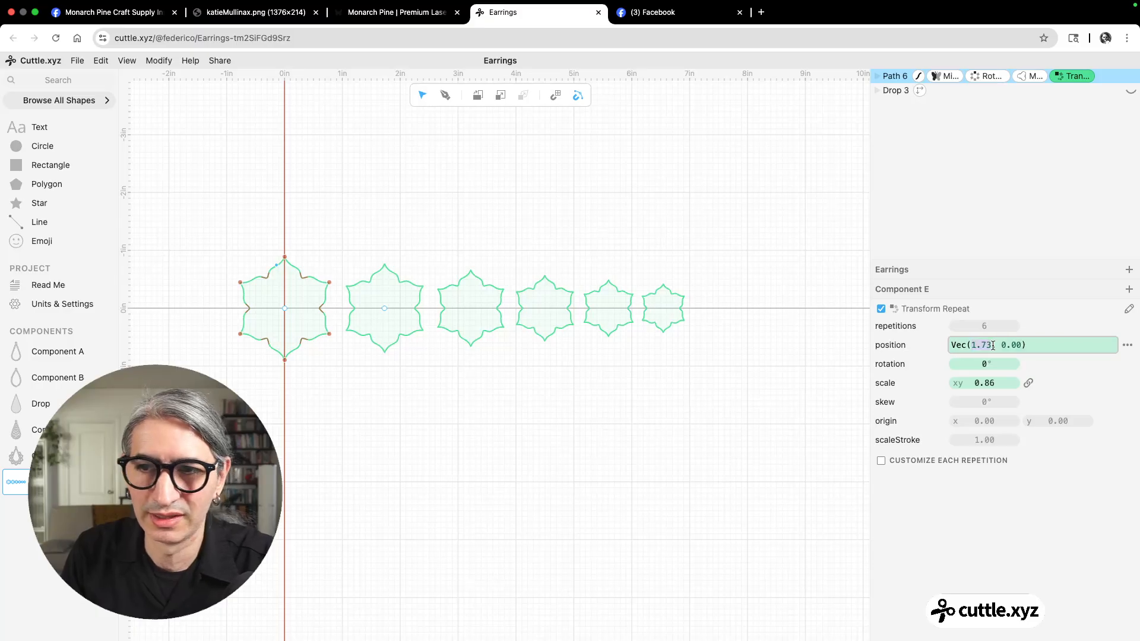
pyautogui.write('0')
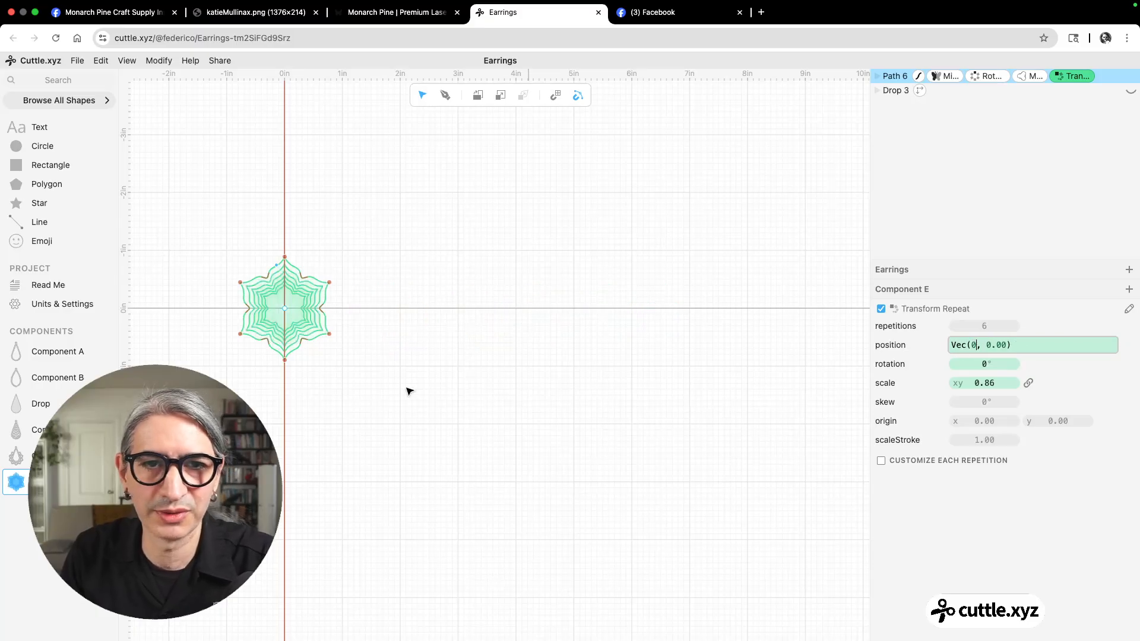
pyautogui.click(280, 375)
pyautogui.scroll(5, 278, 375)
pyautogui.moveTo(285, 375); pyautogui.dragTo(479, 461)
pyautogui.scroll(2, 488, 397)
pyautogui.scroll(2, 488, 398)
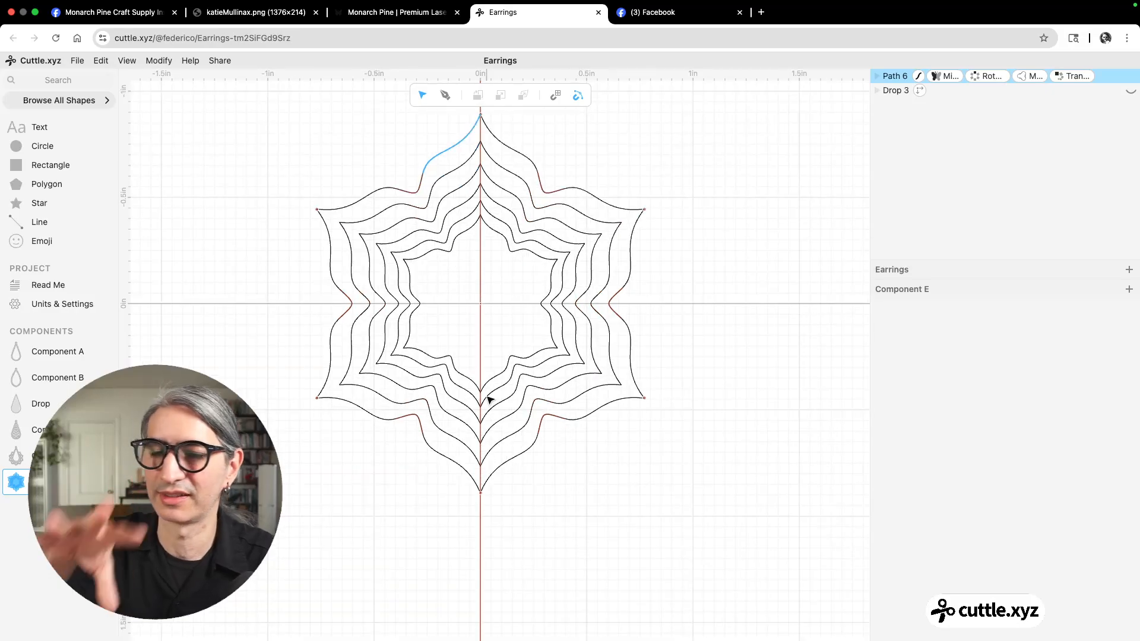
pyautogui.click(1067, 76)
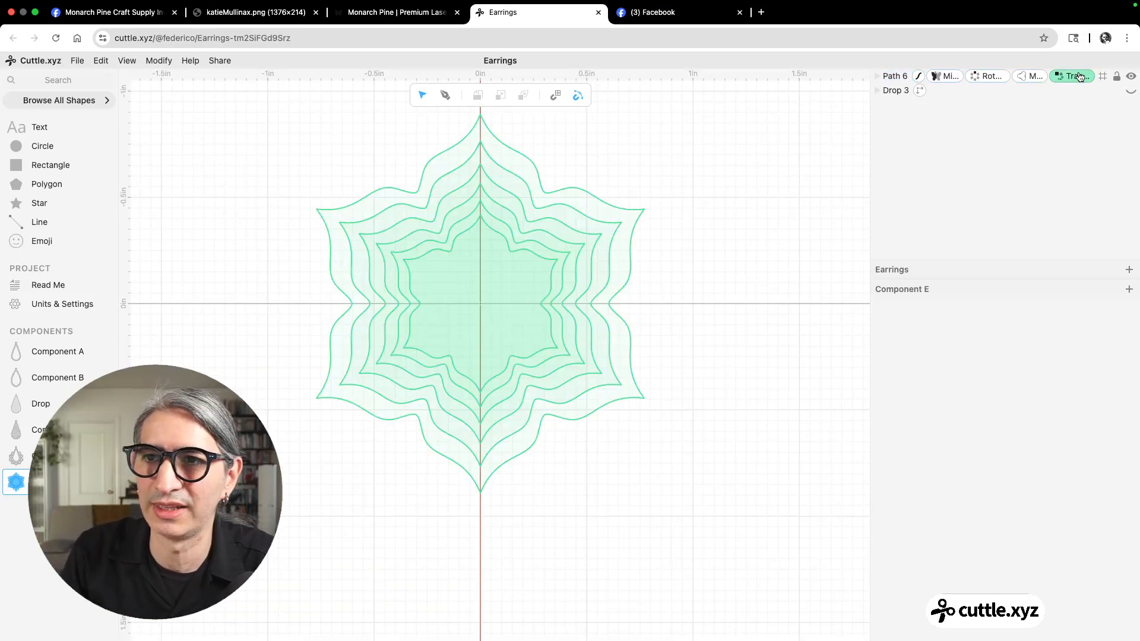
# Turn off the hairline stroke on the star outline and set the Transform Repeat's scaleStroke to 0.744 so inner outlines get thinner
pyautogui.click(919, 76)
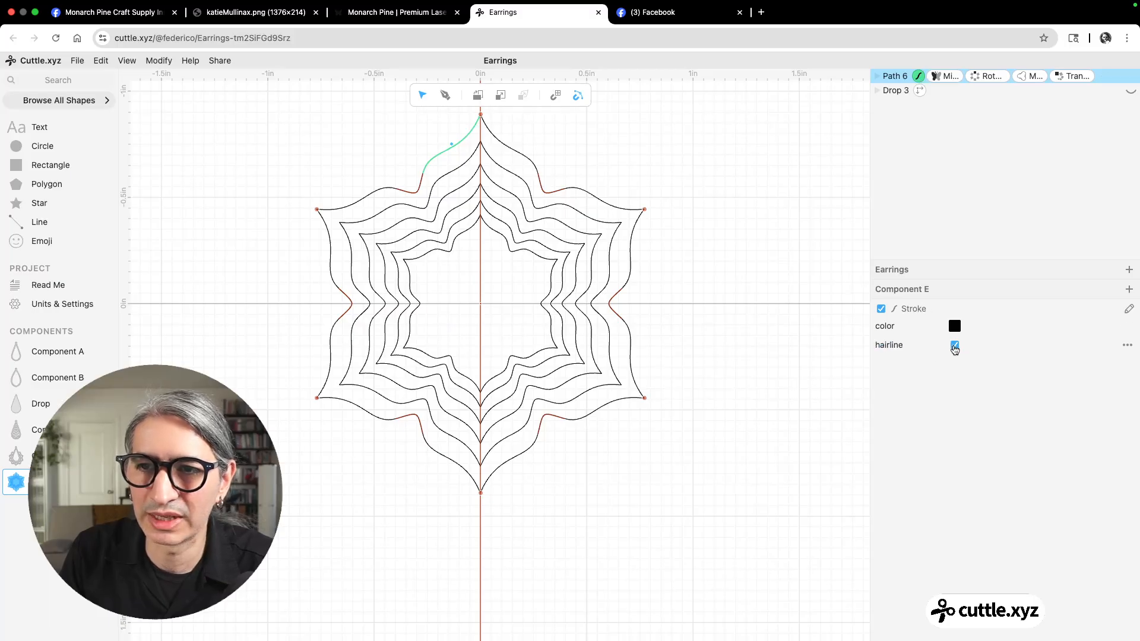
pyautogui.click(955, 346)
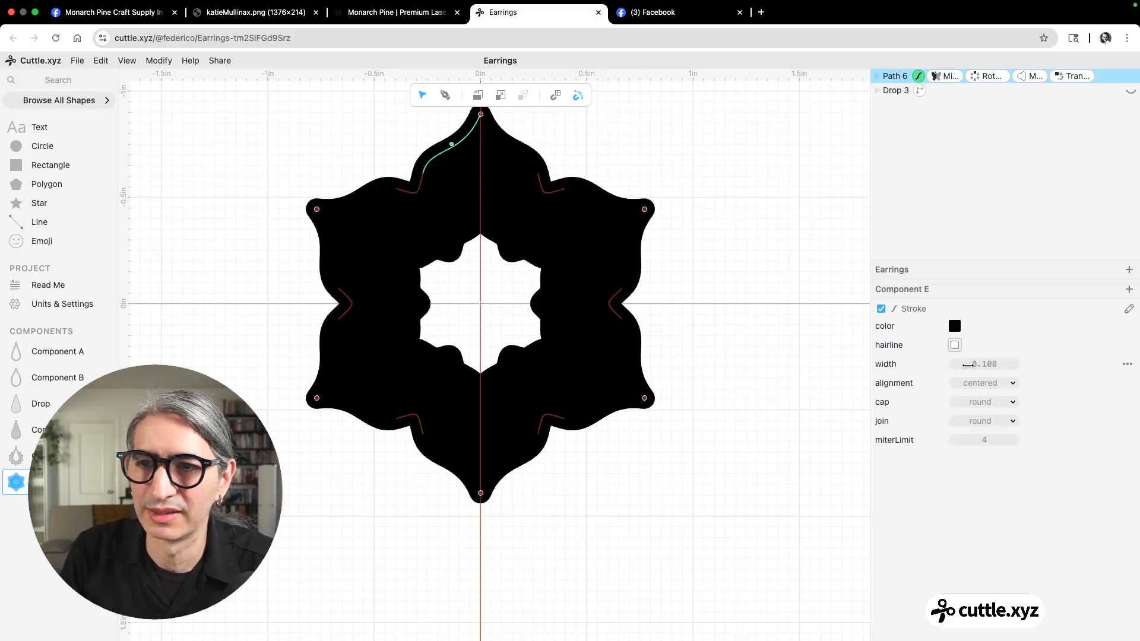
pyautogui.click(1075, 76)
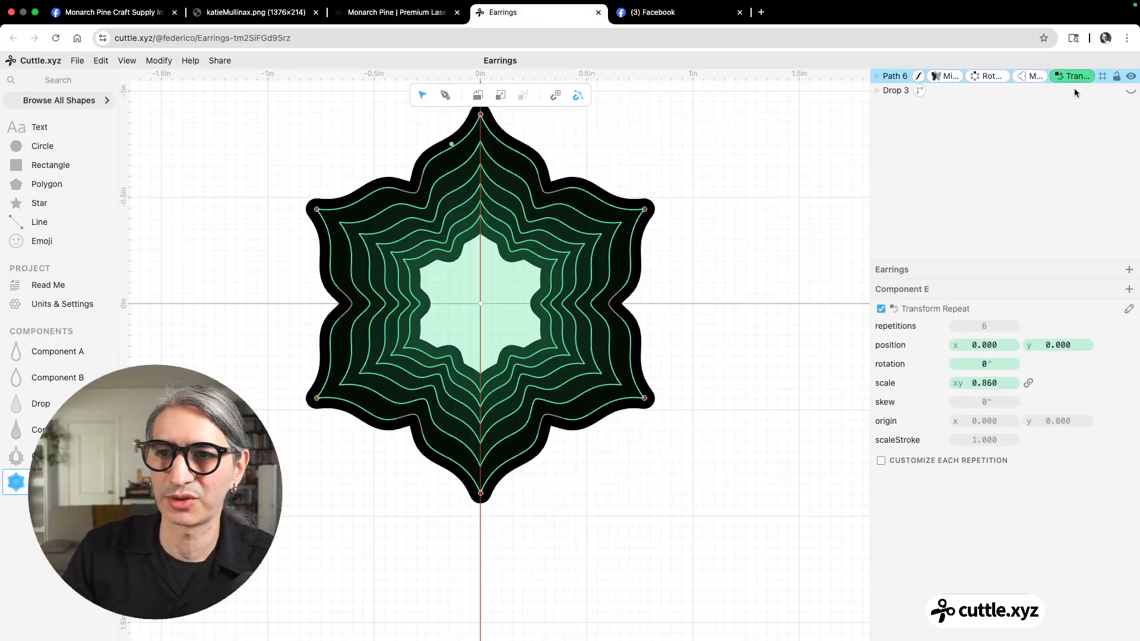
pyautogui.moveTo(990, 440); pyautogui.dragTo(556, 440)
pyautogui.moveTo(968, 440); pyautogui.dragTo(945, 434)
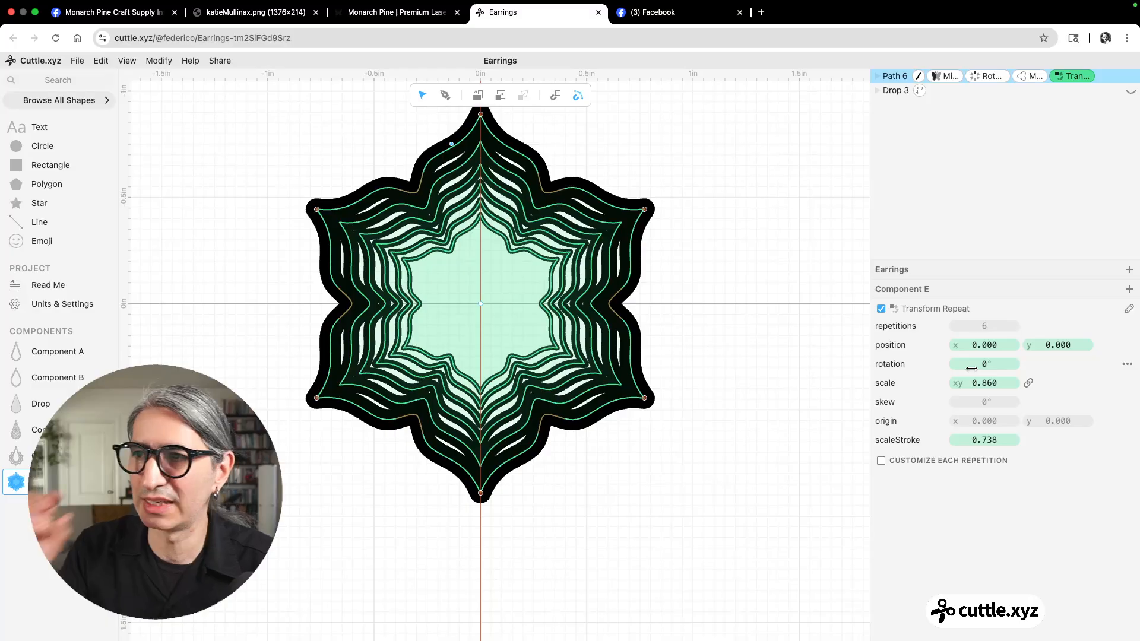
pyautogui.moveTo(984, 441); pyautogui.dragTo(988, 441)
# Set the Transform Repeat's scale to 0.777 and its rotation to 30° so the nested outlines interlace
pyautogui.moveTo(976, 383); pyautogui.dragTo(831, 392)
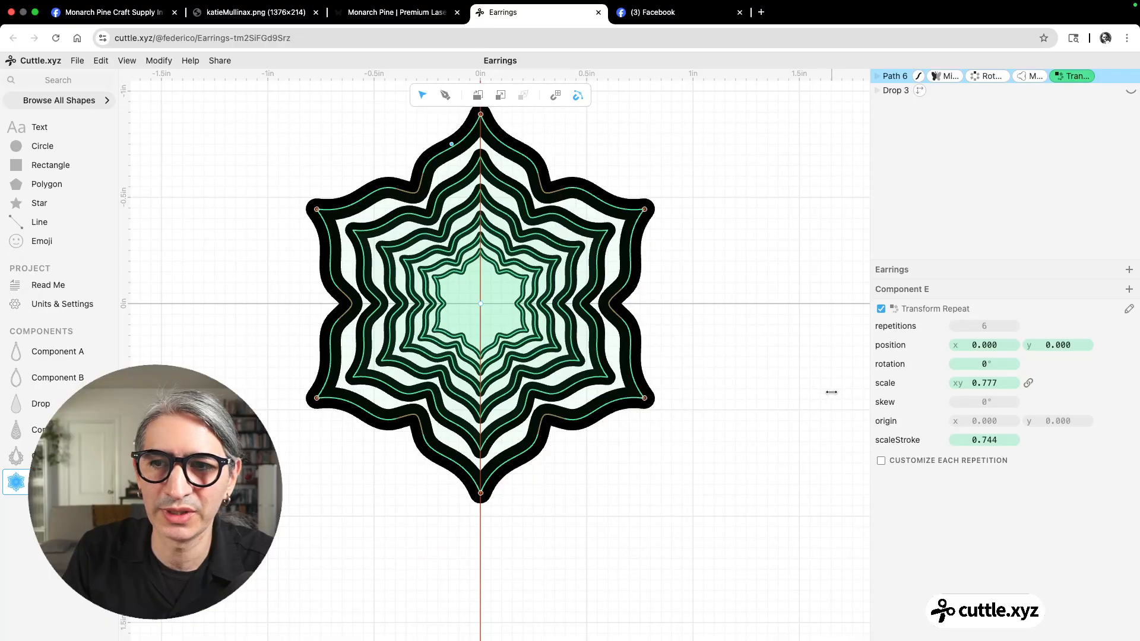
pyautogui.click(717, 389)
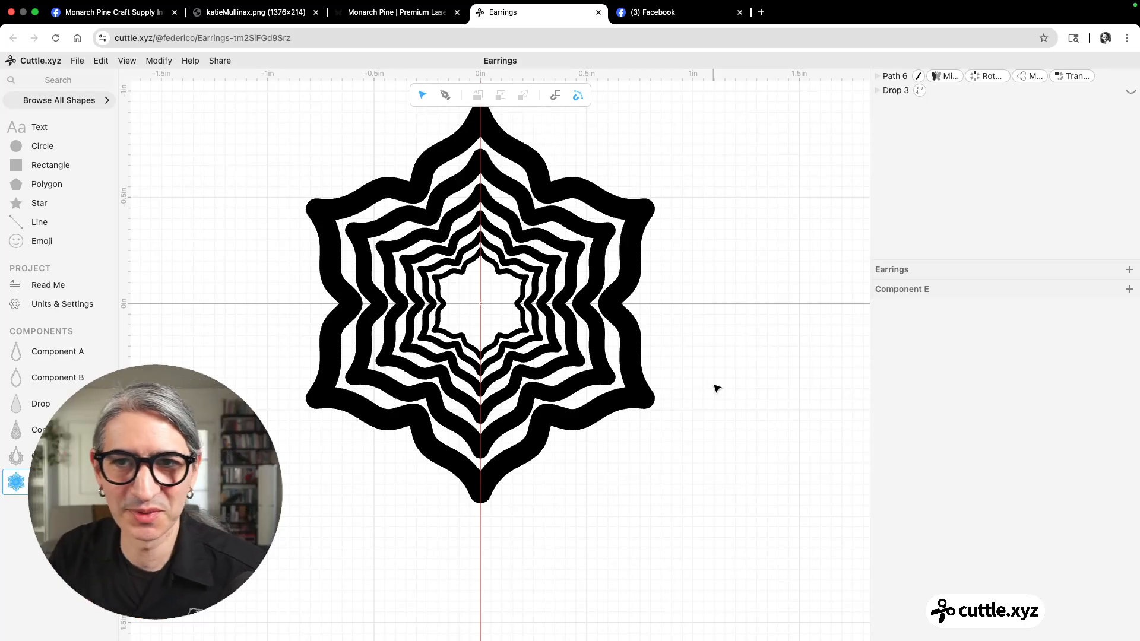
pyautogui.click(1075, 77)
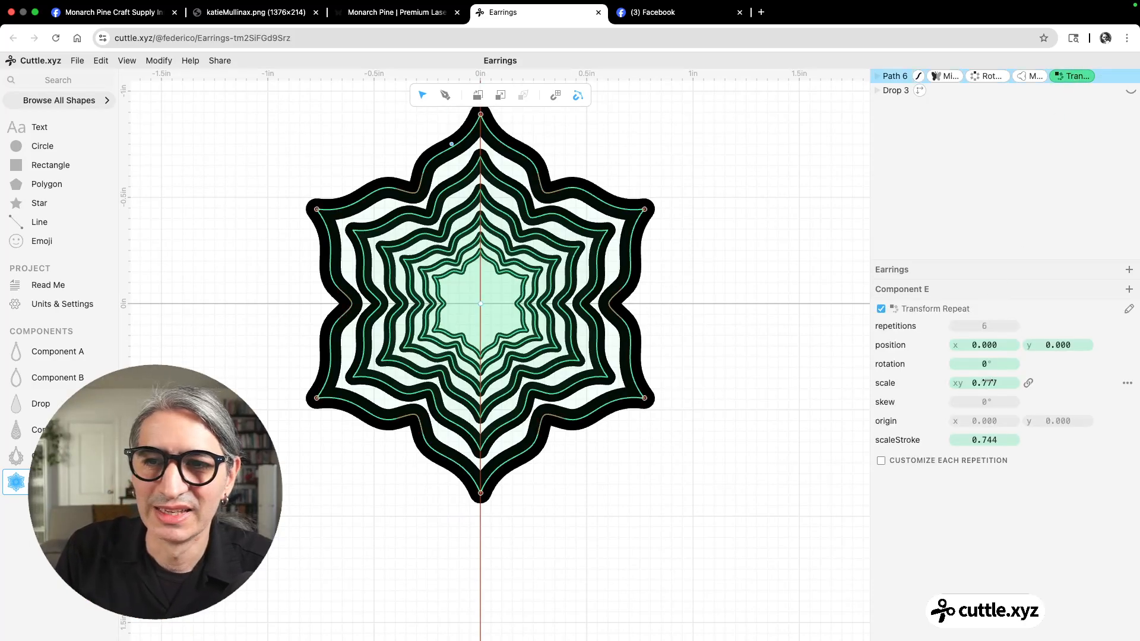
pyautogui.moveTo(982, 362); pyautogui.dragTo(1035, 369)
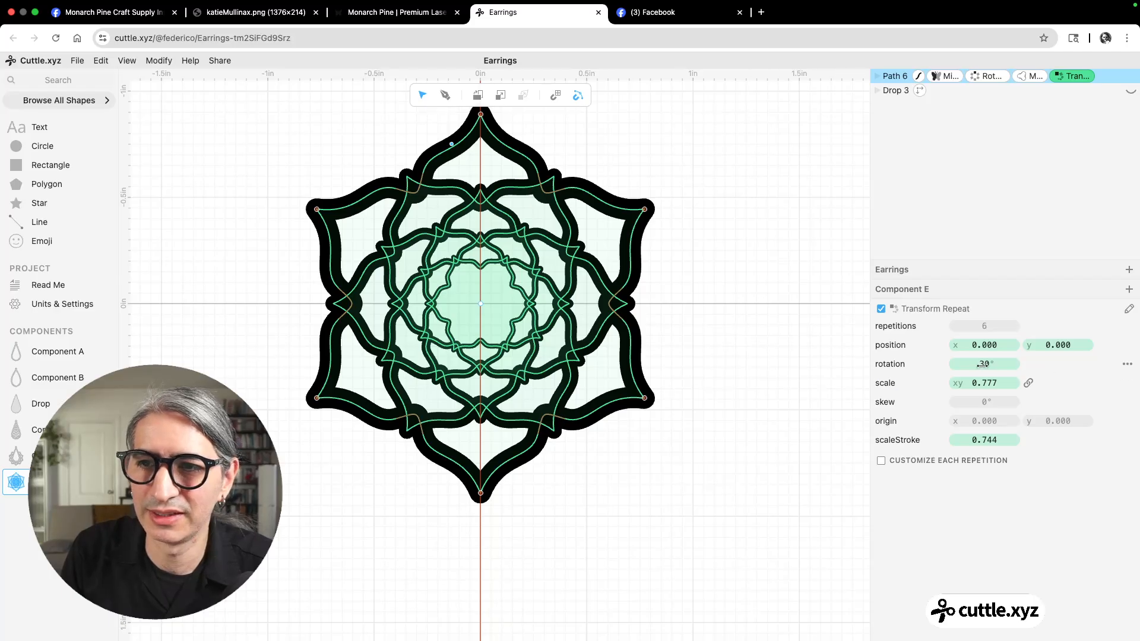
pyautogui.click(700, 310)
pyautogui.scroll(1, 701, 311)
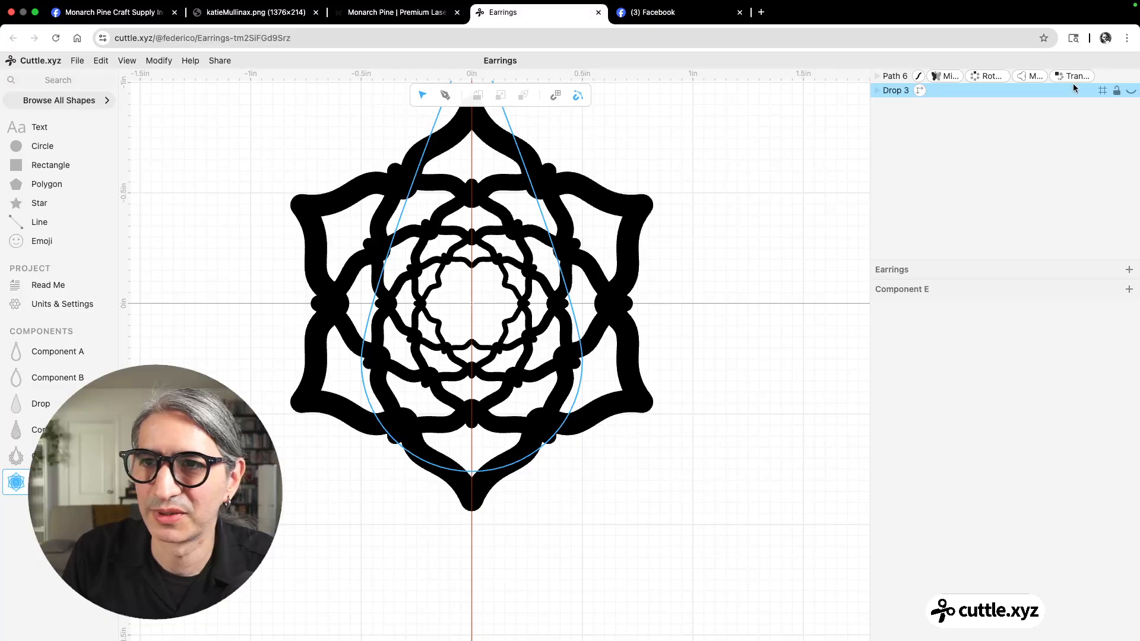
# Reduce the Transform Repeat's scaleStroke to 0.743 and its scale to 0.683 to open up the interlaced pattern
pyautogui.click(1058, 82)
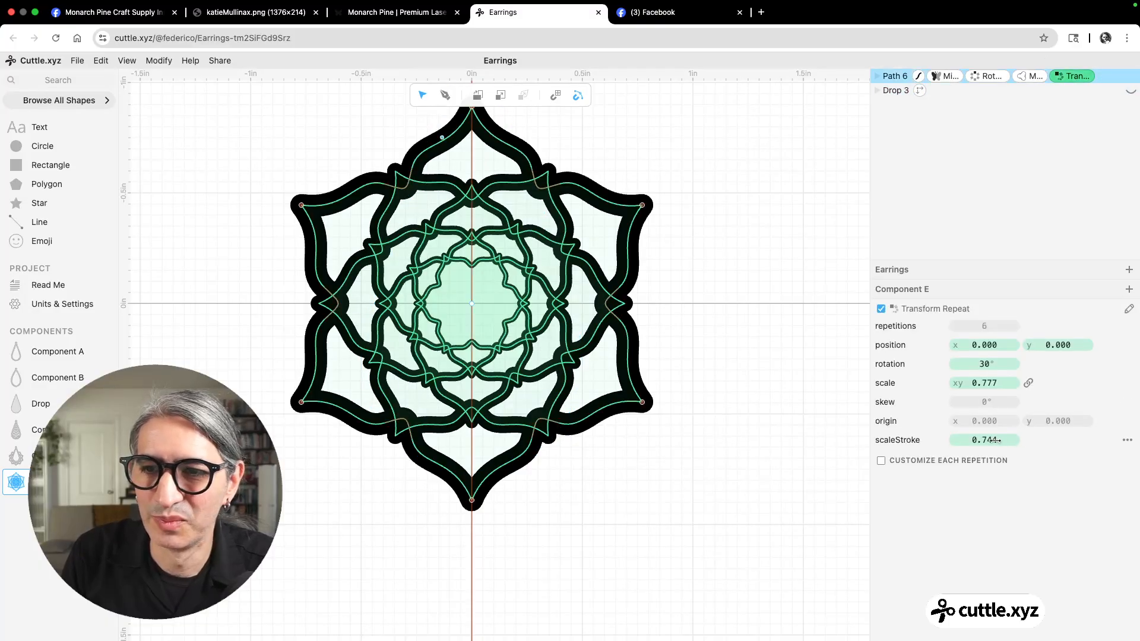
pyautogui.moveTo(986, 440); pyautogui.dragTo(994, 440)
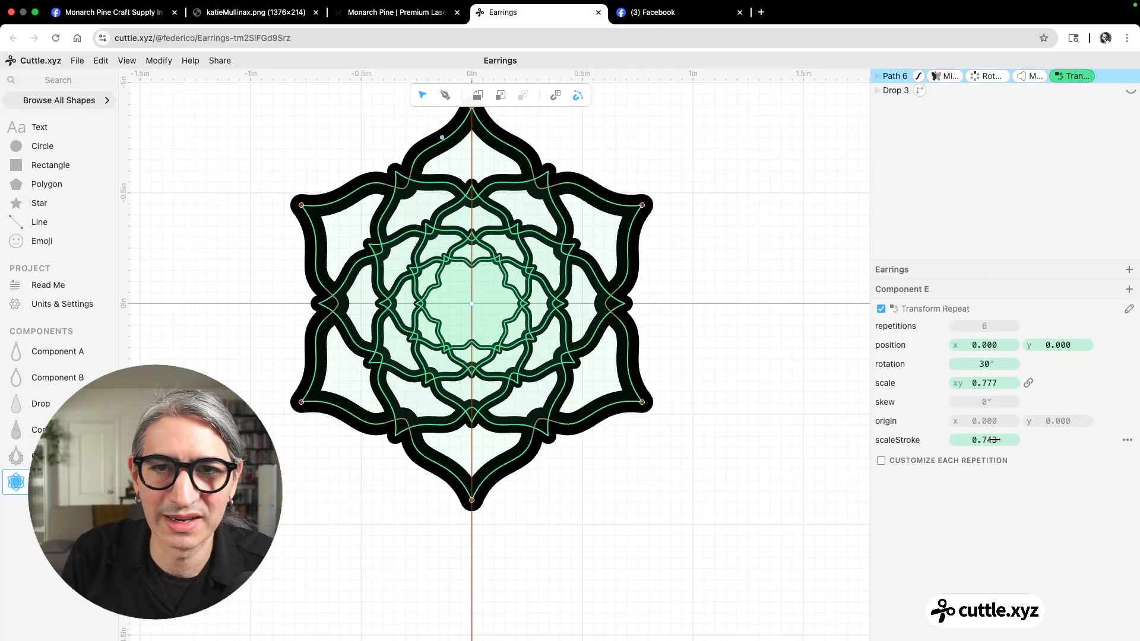
pyautogui.moveTo(979, 382); pyautogui.dragTo(821, 391)
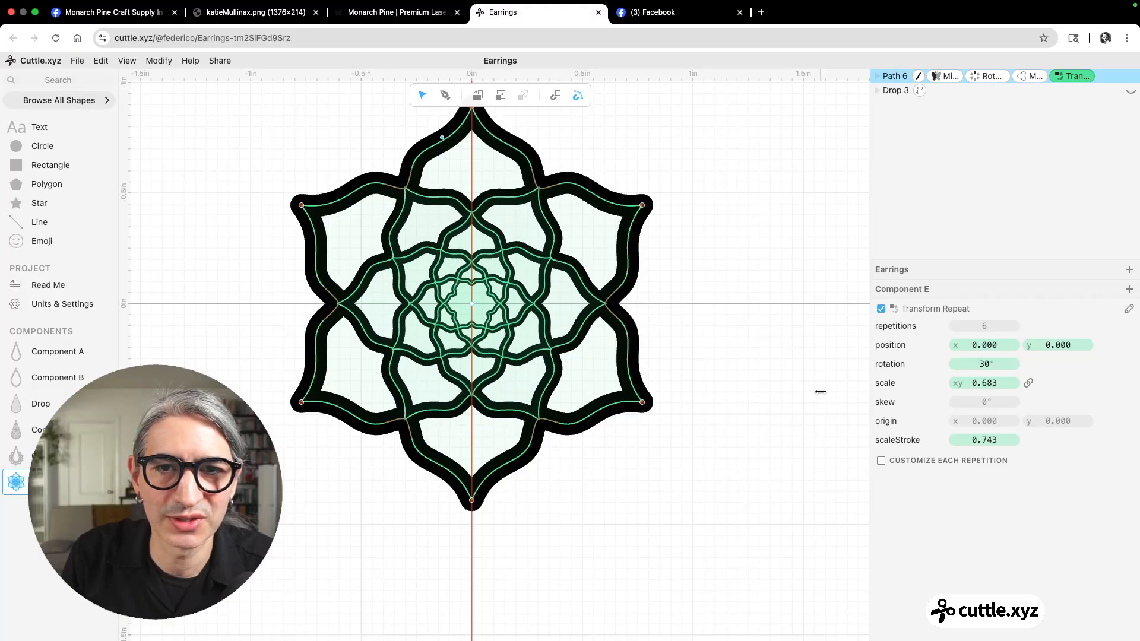
pyautogui.click(730, 247)
pyautogui.scroll(-3, 713, 267)
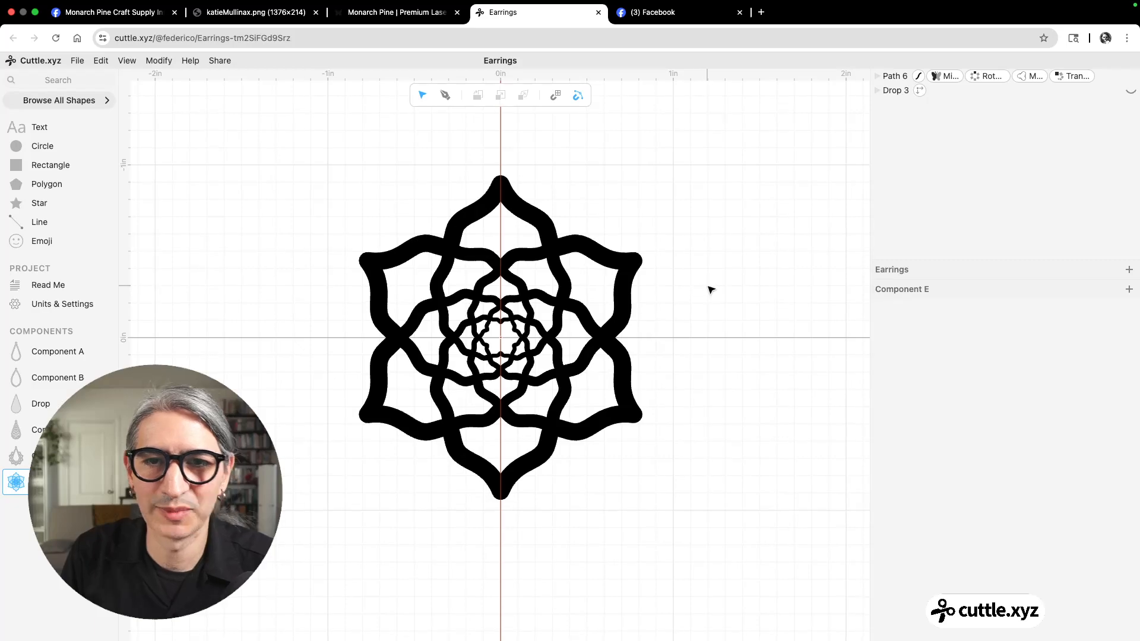
pyautogui.scroll(3, 658, 316)
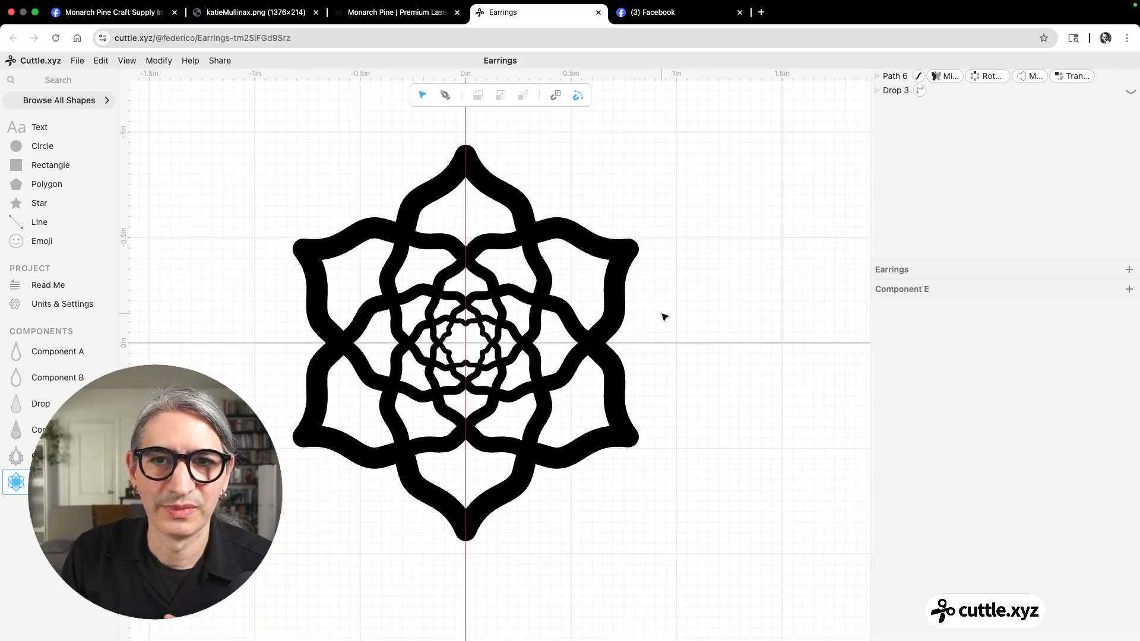
# Change the join of the motif's stroke to miter for sharp petal tips
pyautogui.click(1057, 77)
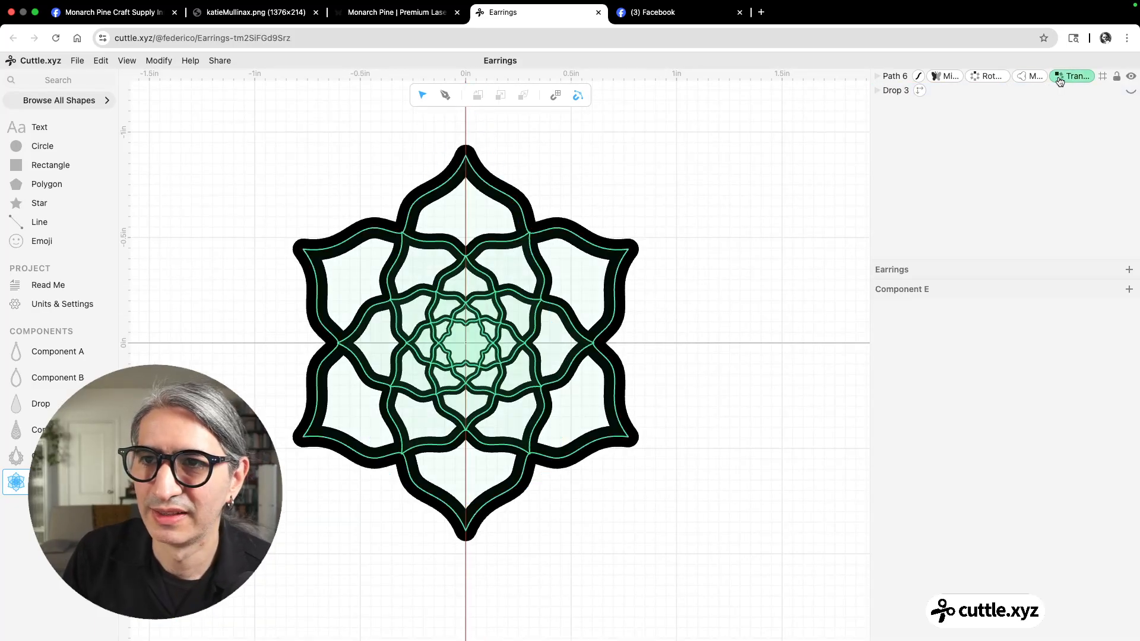
pyautogui.click(1035, 78)
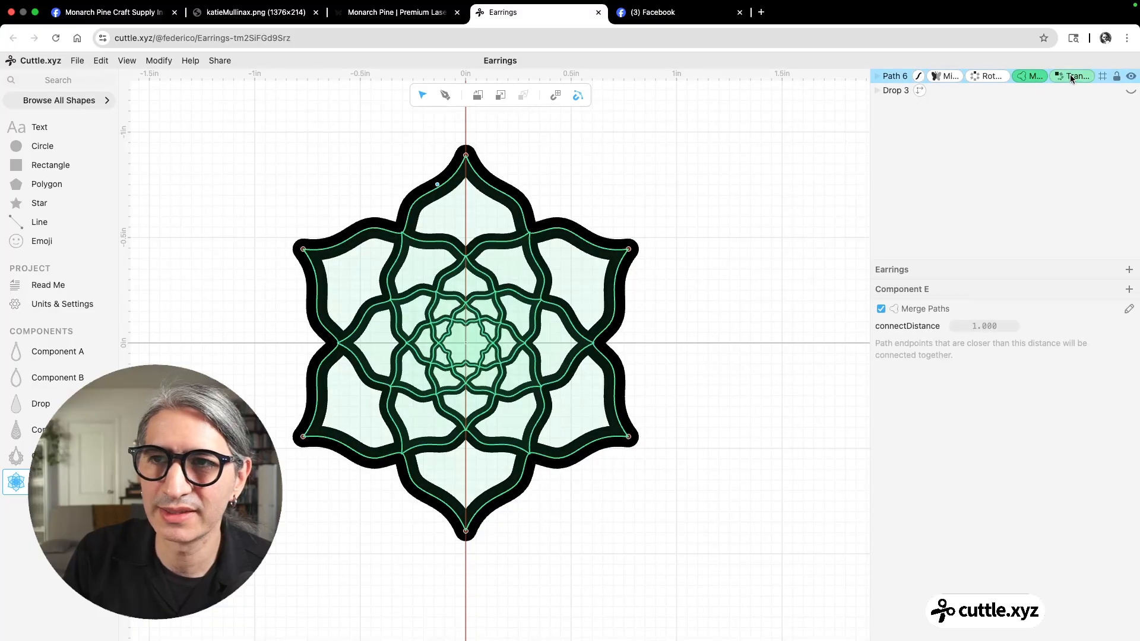
pyautogui.click(920, 76)
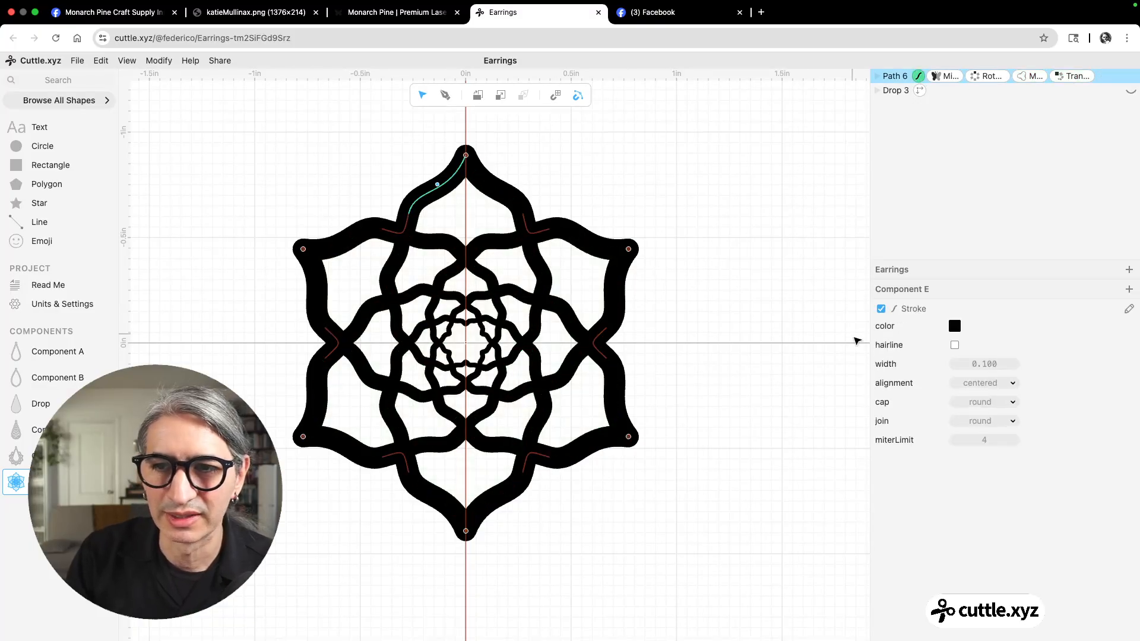
pyautogui.click(995, 426)
pyautogui.click(985, 409)
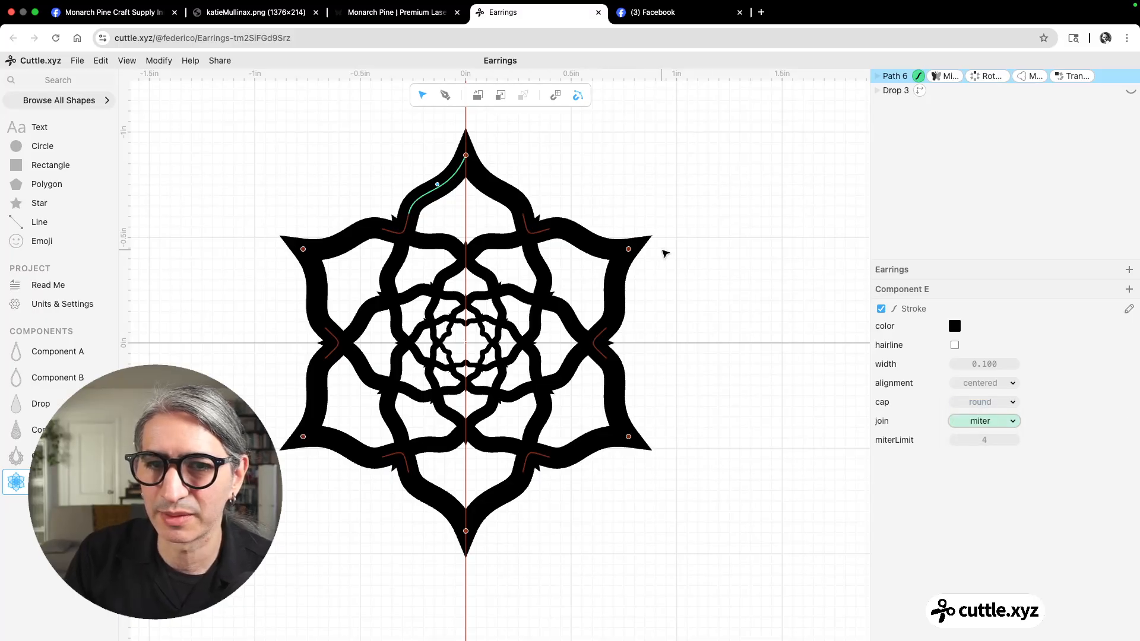
pyautogui.click(664, 309)
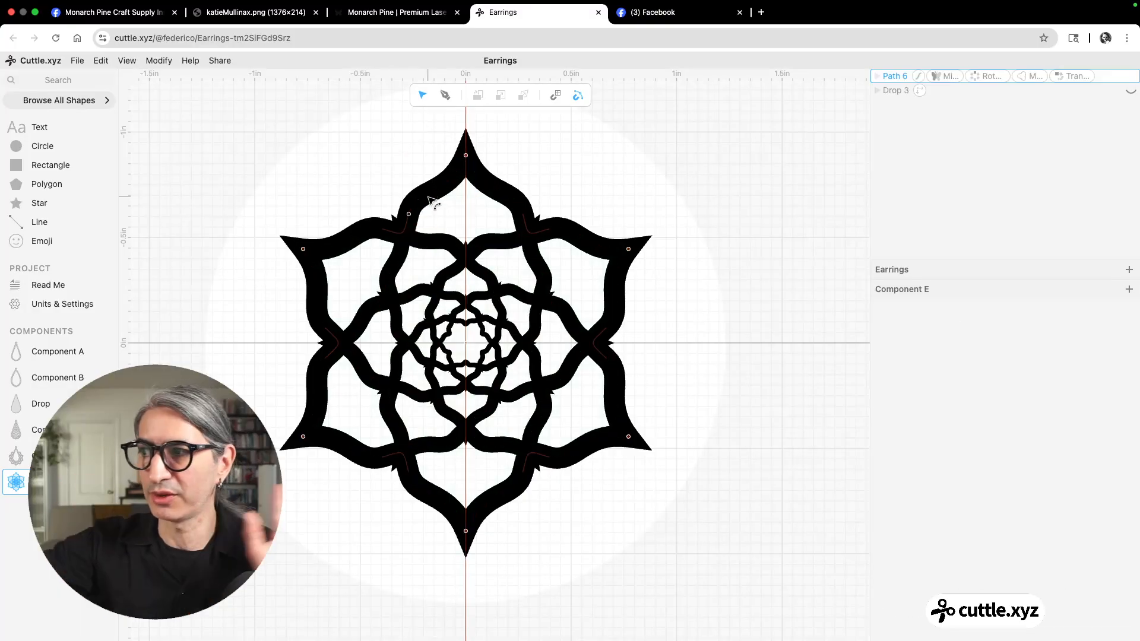
# Edit the base curve by moving its tip anchor point slightly down along the vertical axis
pyautogui.click(449, 179)
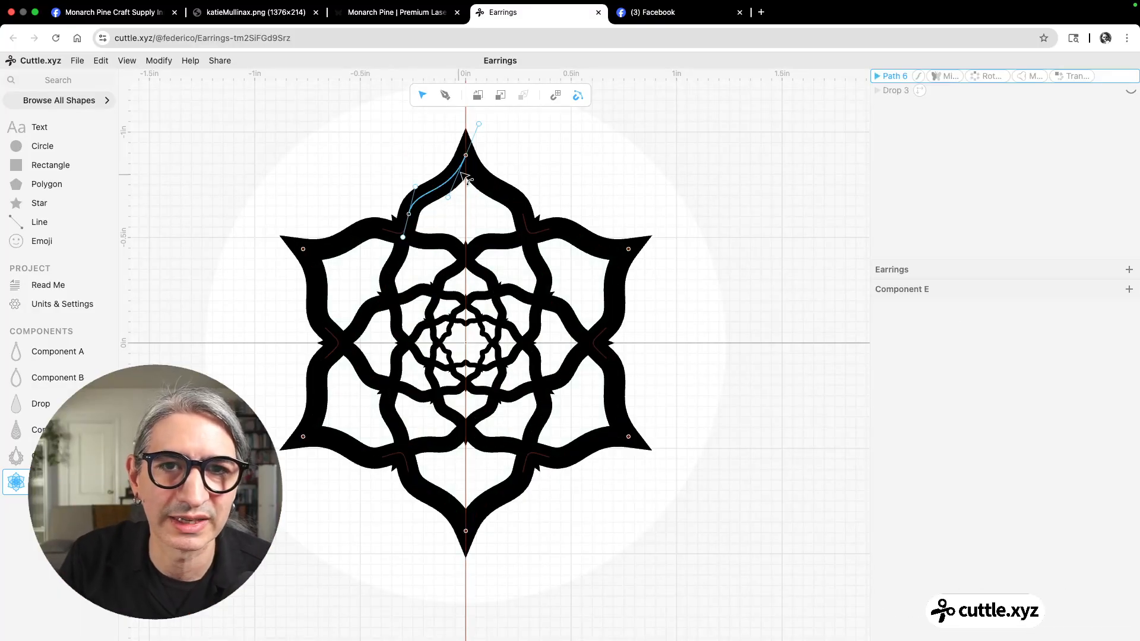
pyautogui.moveTo(468, 158); pyautogui.dragTo(467, 169)
pyautogui.click(707, 245)
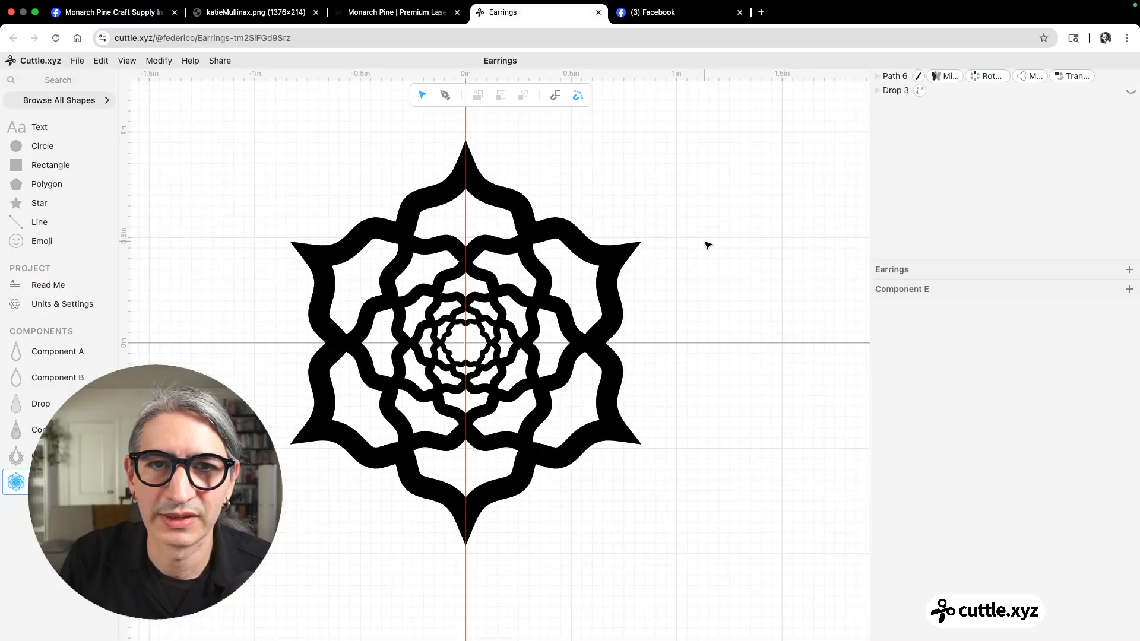
pyautogui.scroll(-5, 725, 283)
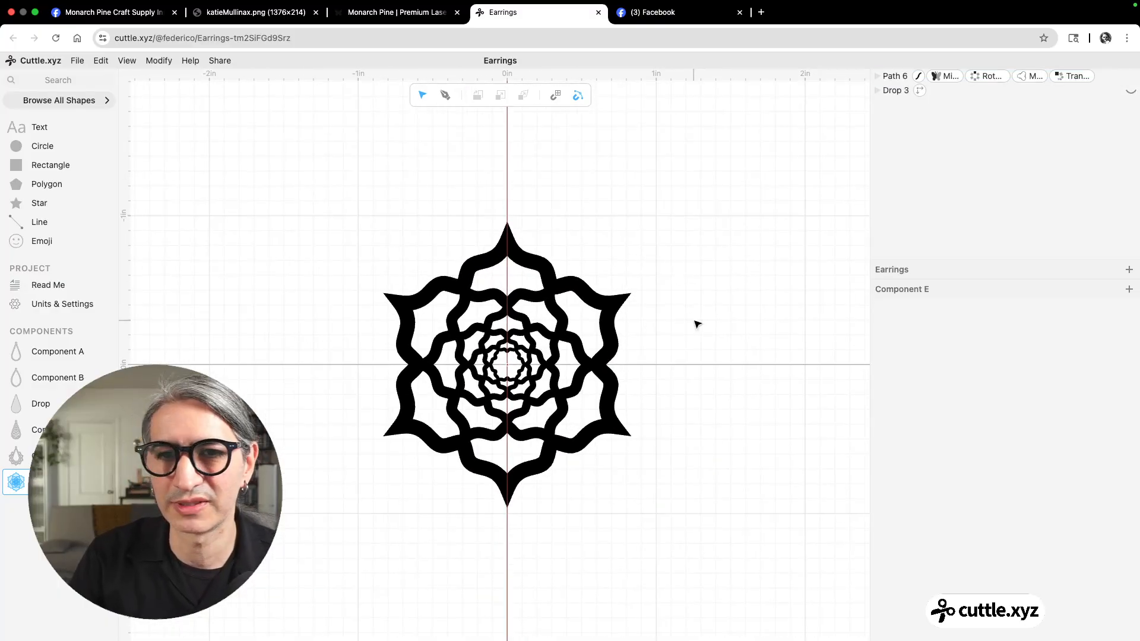
# Place a Drop component over the motif at x 0, y -1.29 and give it a non-hairline stroke
pyautogui.moveTo(16, 405); pyautogui.dragTo(506, 174)
pyautogui.click(880, 469)
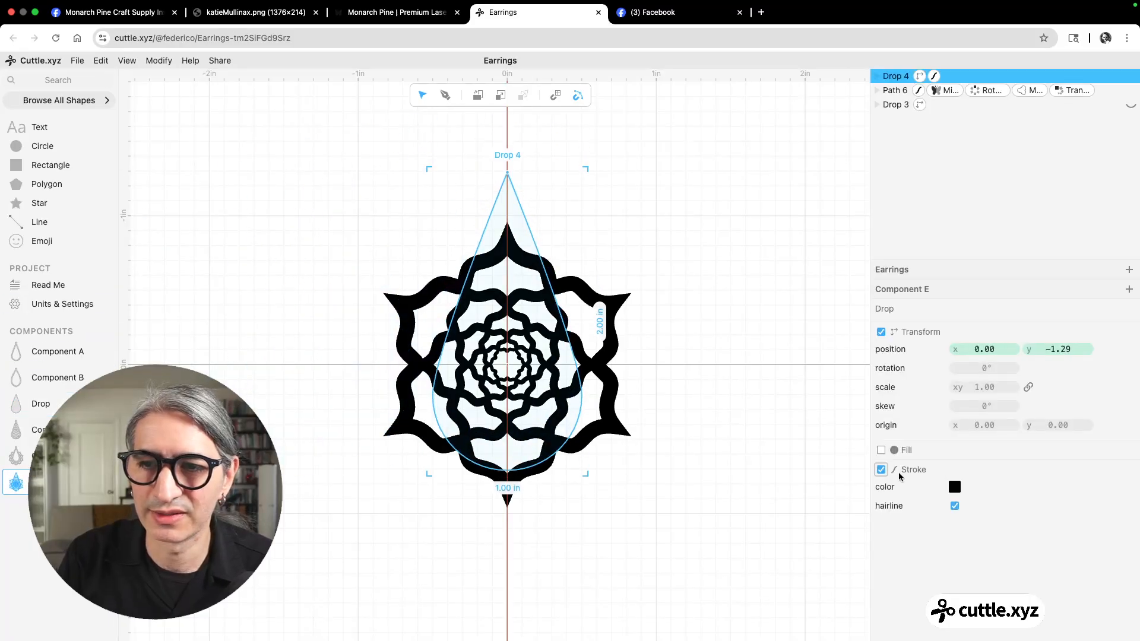
pyautogui.click(954, 507)
pyautogui.click(802, 491)
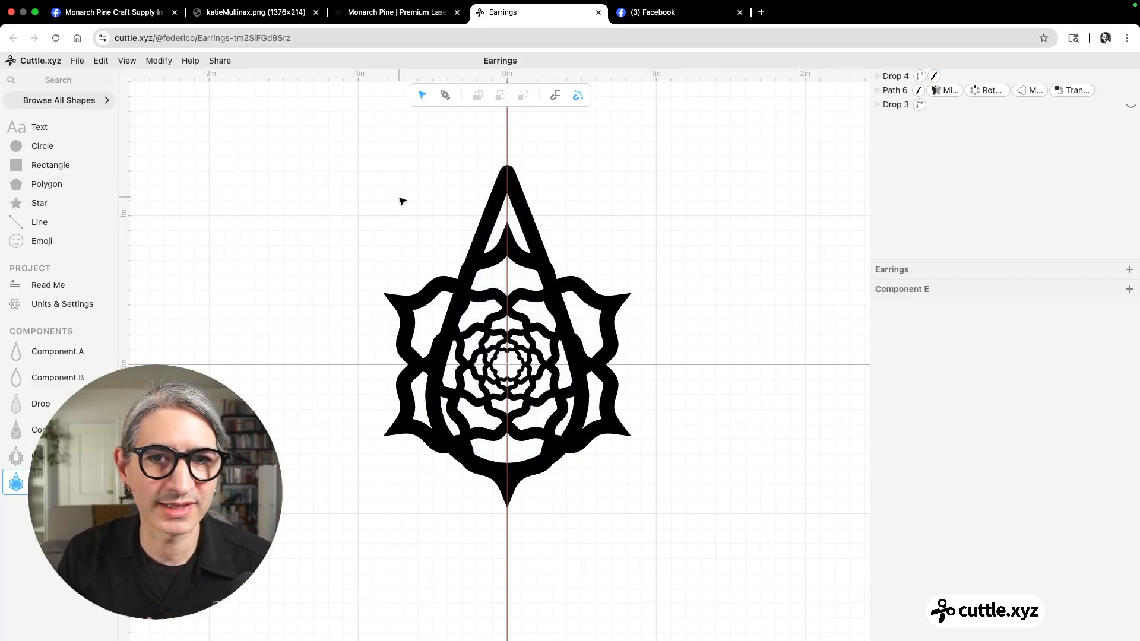
# Mask the motif with the drop and enable keepMask to retain the drop outline as a frame
pyautogui.moveTo(364, 165); pyautogui.dragTo(677, 495)
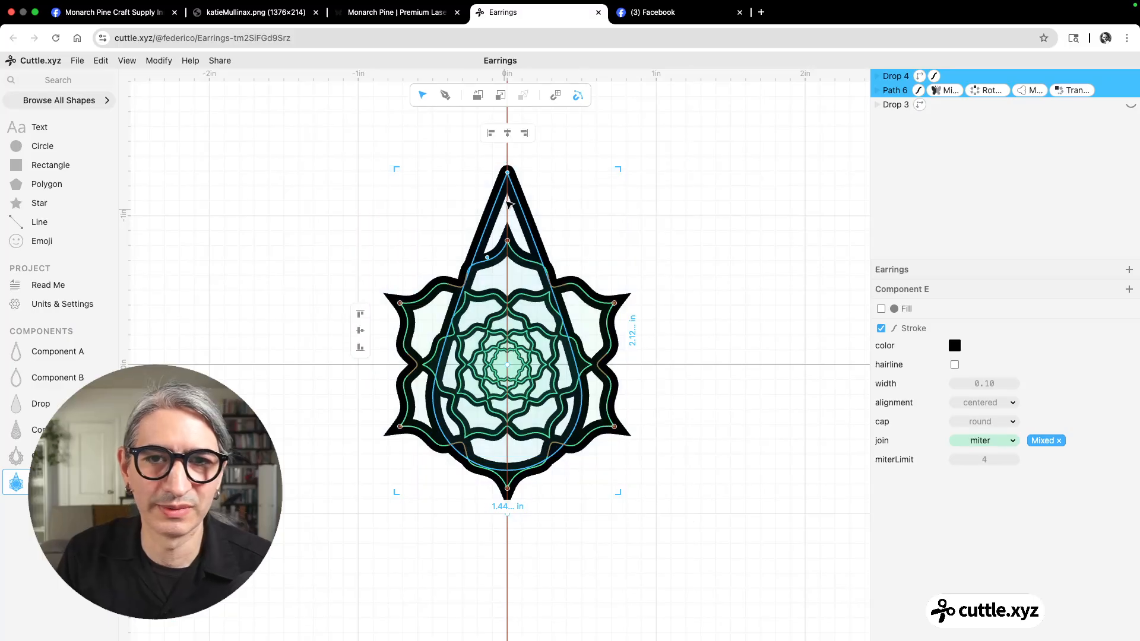
pyautogui.click(156, 63)
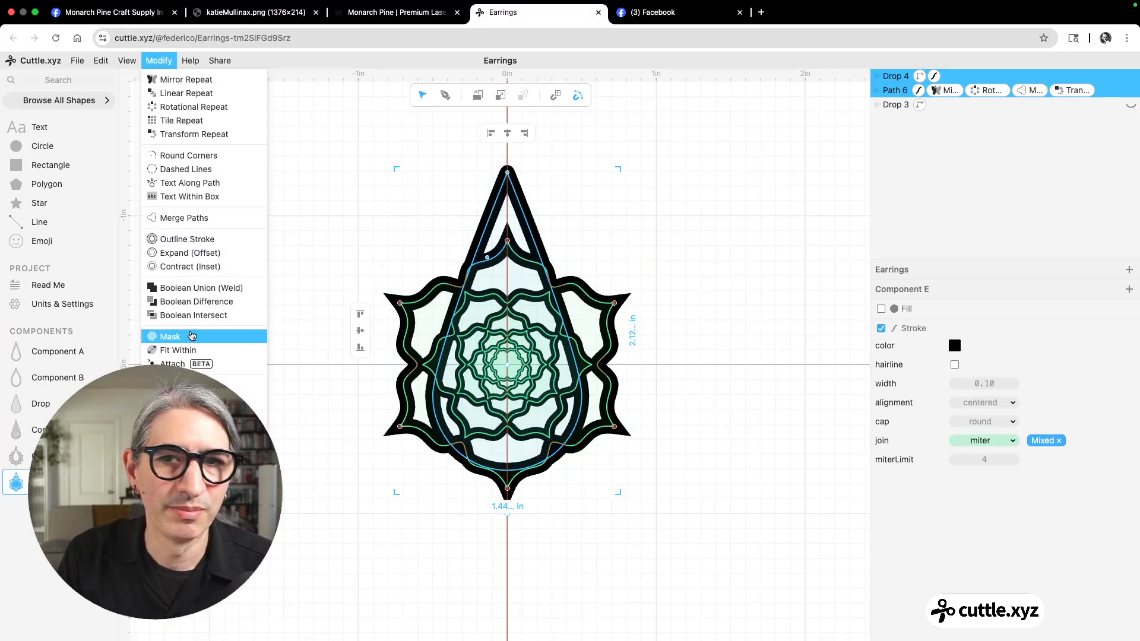
pyautogui.click(195, 336)
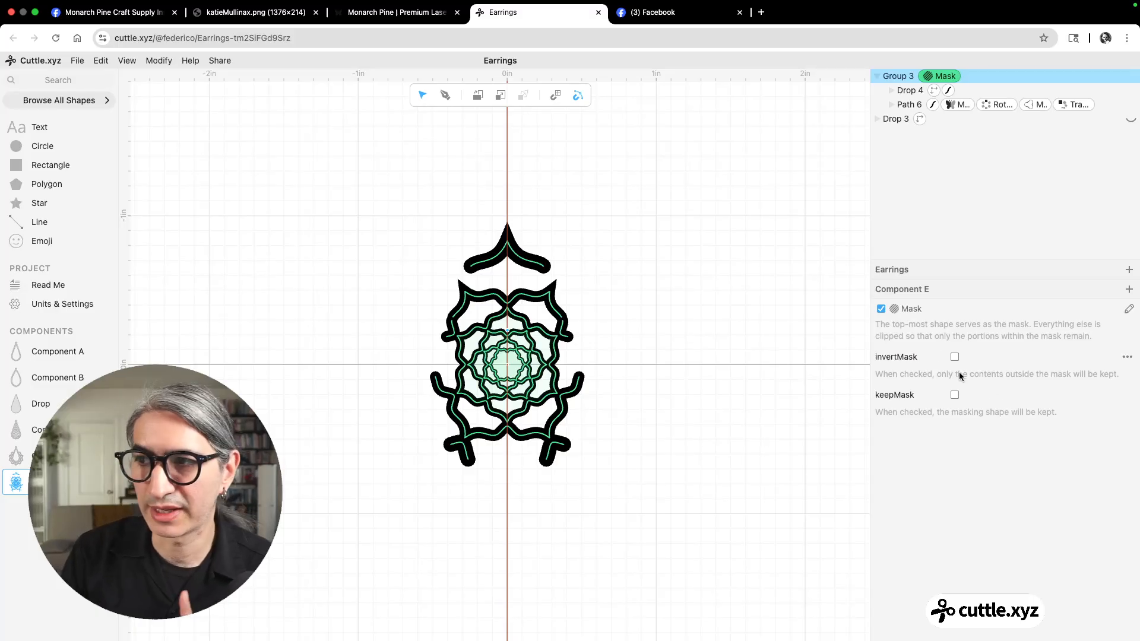
pyautogui.click(953, 396)
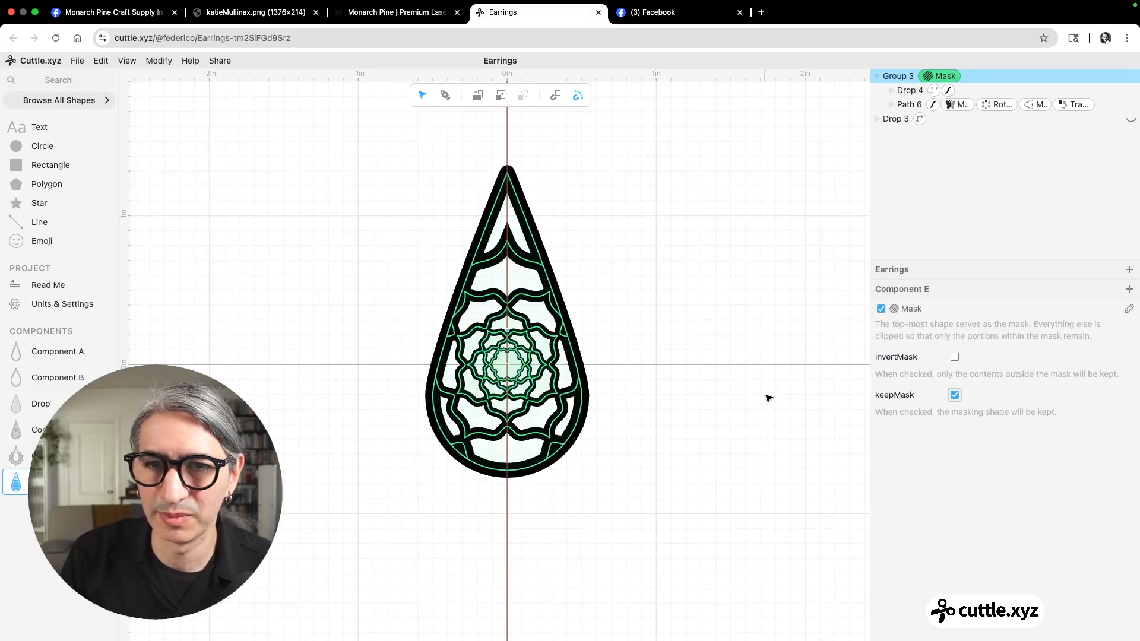
pyautogui.click(745, 384)
pyautogui.scroll(3, 690, 354)
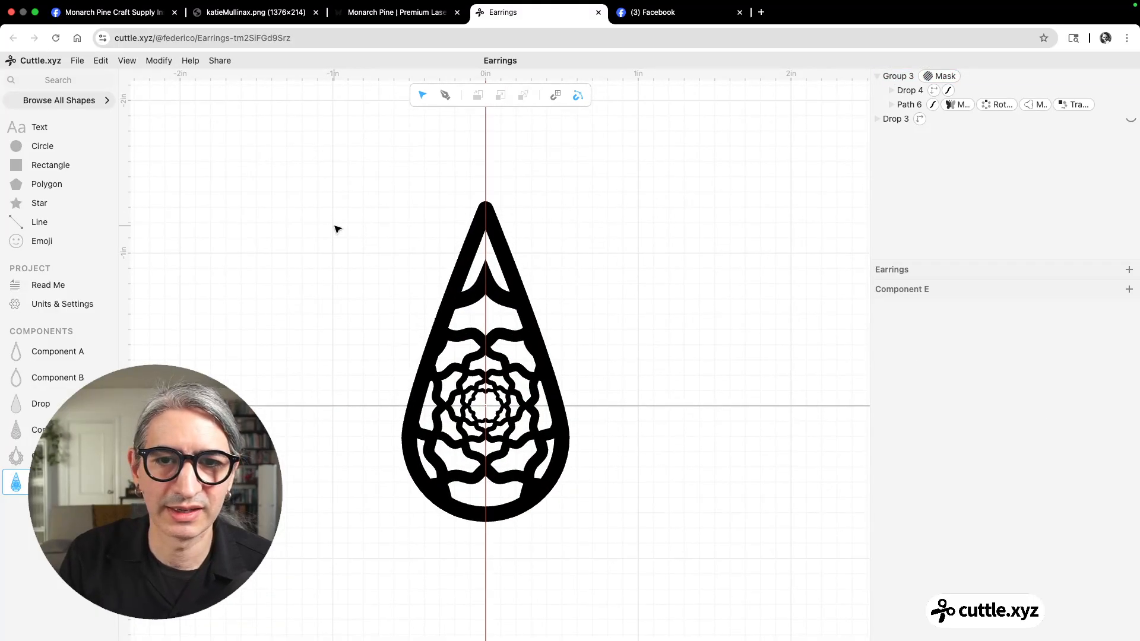
# Flatten the masked group and enable strokeResult to turn the fills into cut outlines
pyautogui.click(470, 249)
pyautogui.click(159, 61)
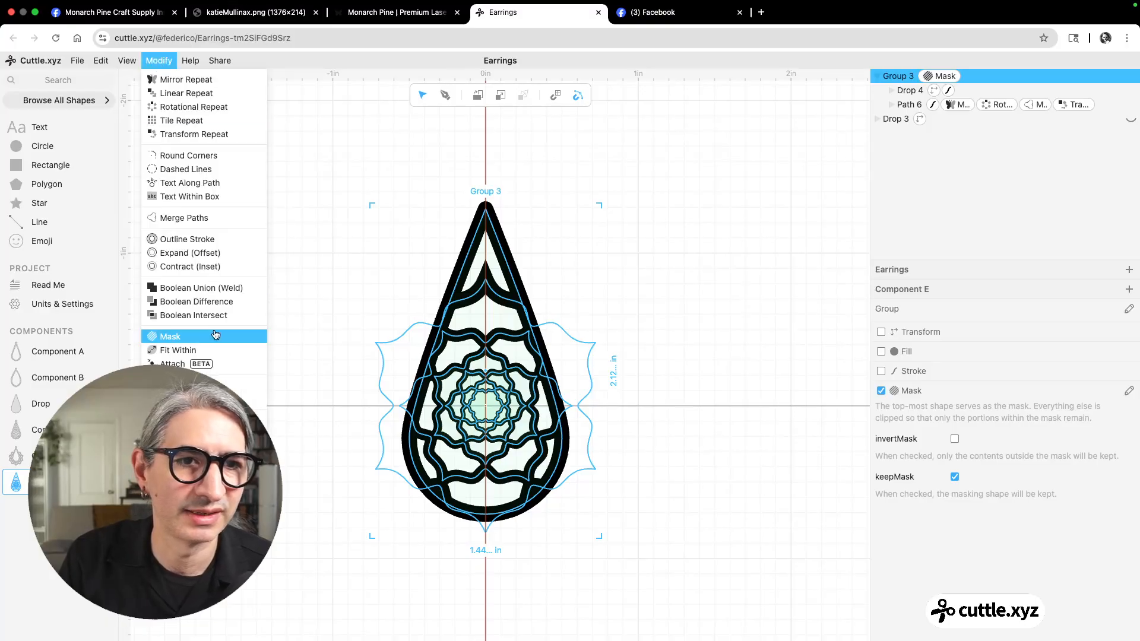
pyautogui.click(178, 385)
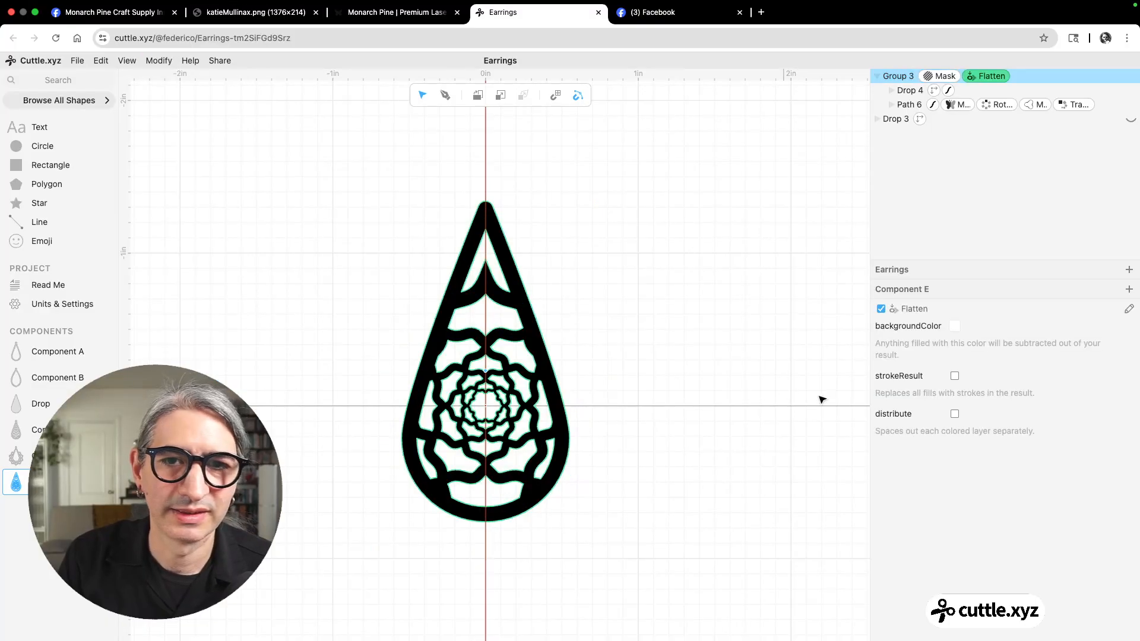
pyautogui.click(954, 378)
pyautogui.click(742, 365)
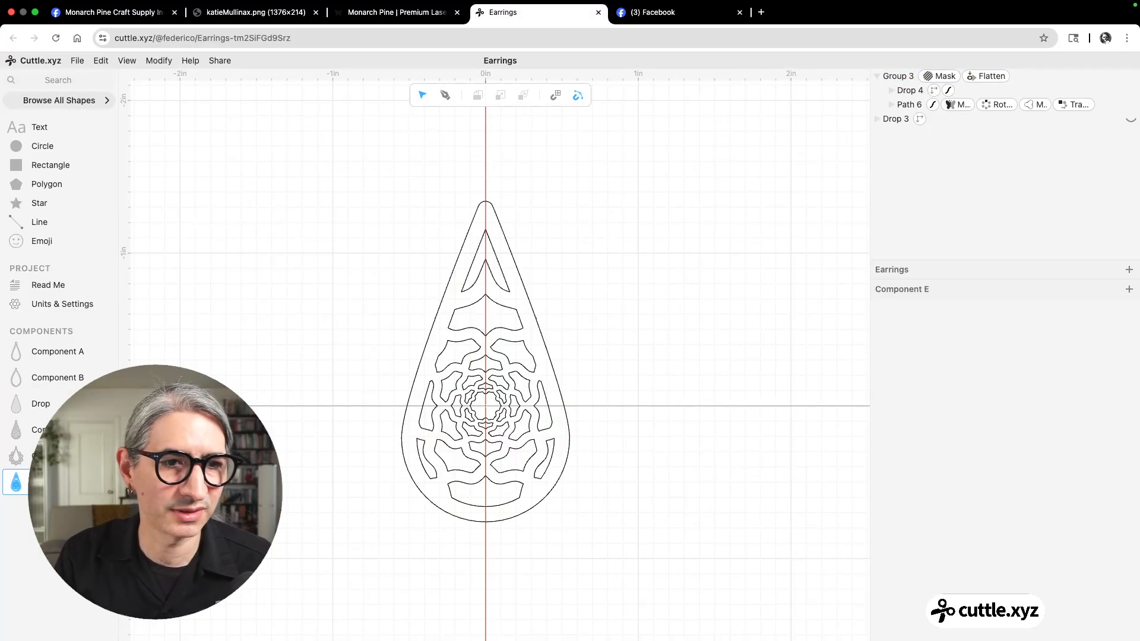
# Try to copy the Add Hole modifier from Component D's group into the drop design in Component E
pyautogui.click(30, 453)
pyautogui.click(1001, 76)
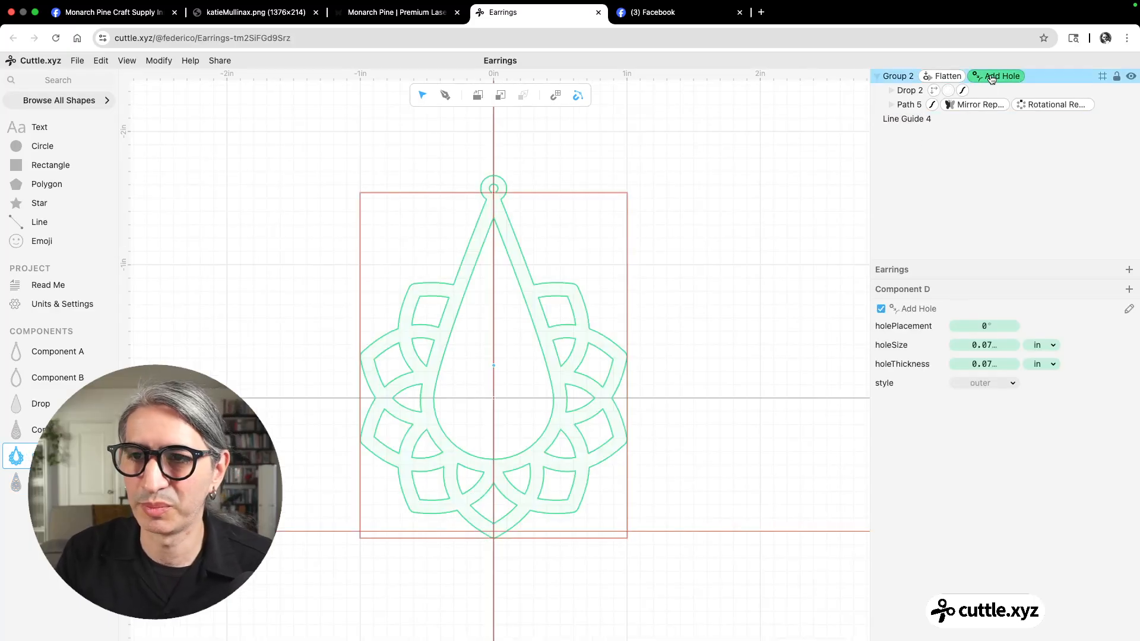
pyautogui.press('super+c')
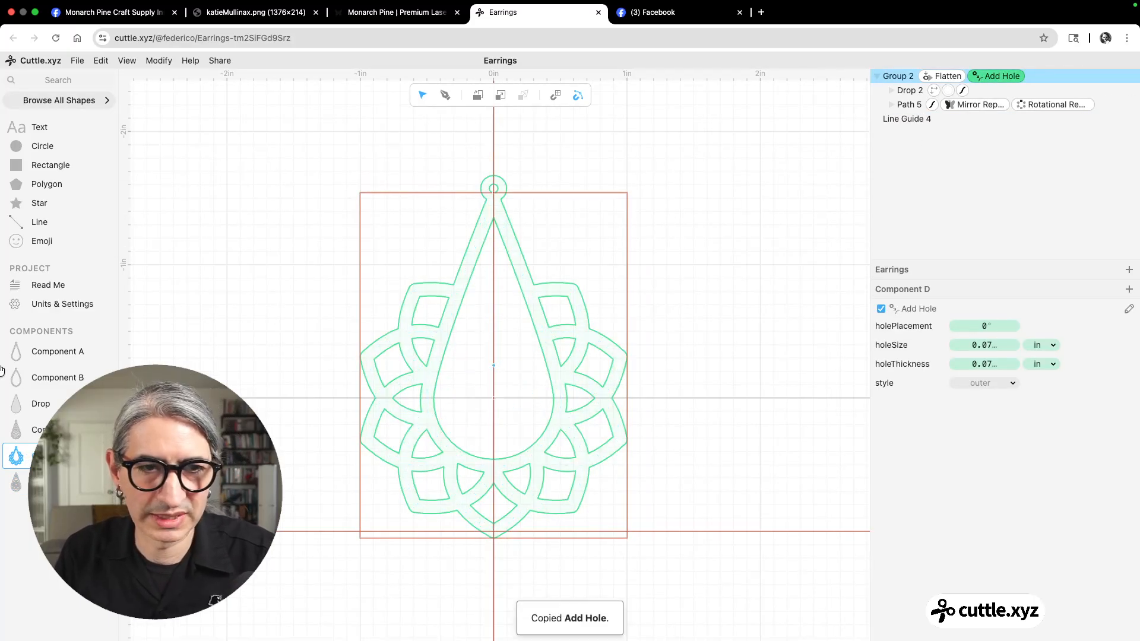
pyautogui.click(16, 482)
pyautogui.press('super+v')
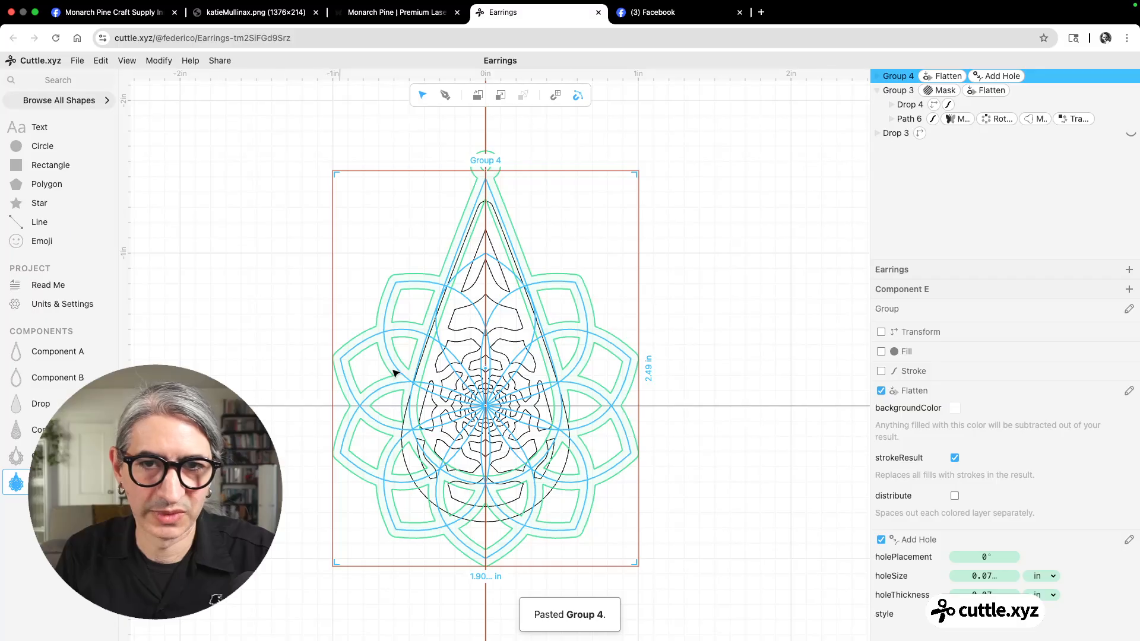
# Copy the Add Hole modifier from the pasted Group 4 and delete that group from Component E
pyautogui.click(728, 317)
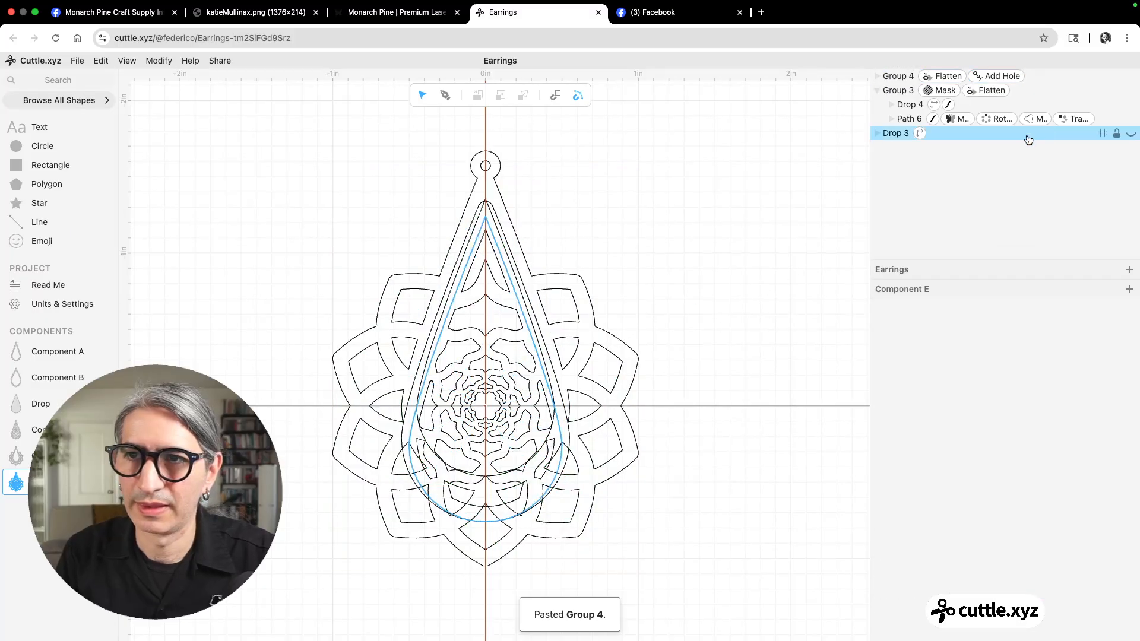
pyautogui.click(1000, 77)
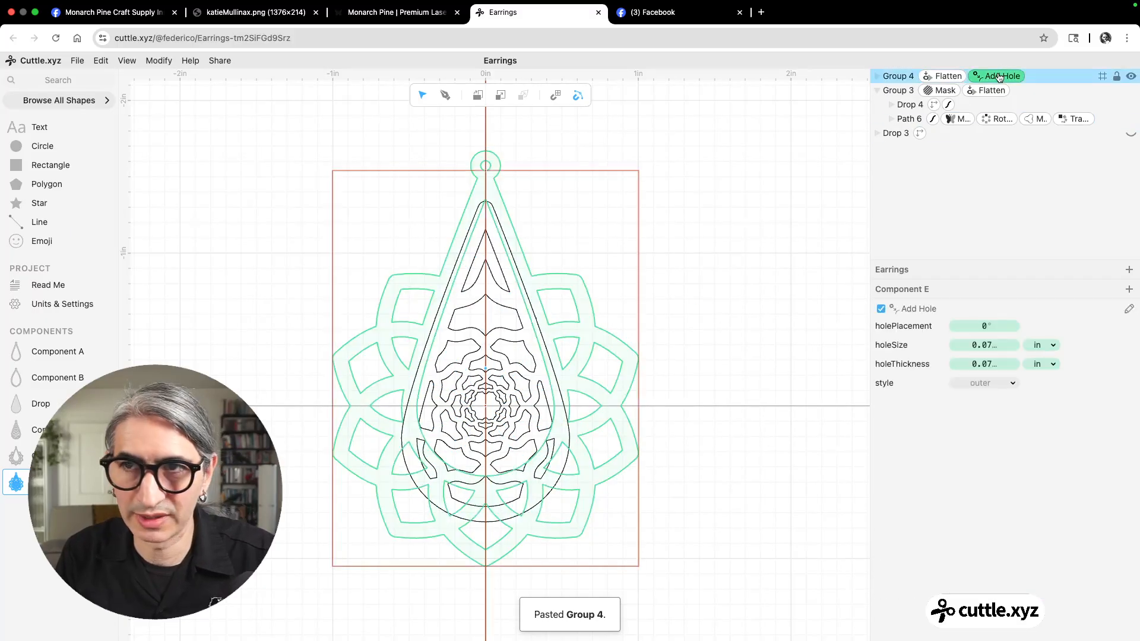
pyautogui.press('BackSpace')
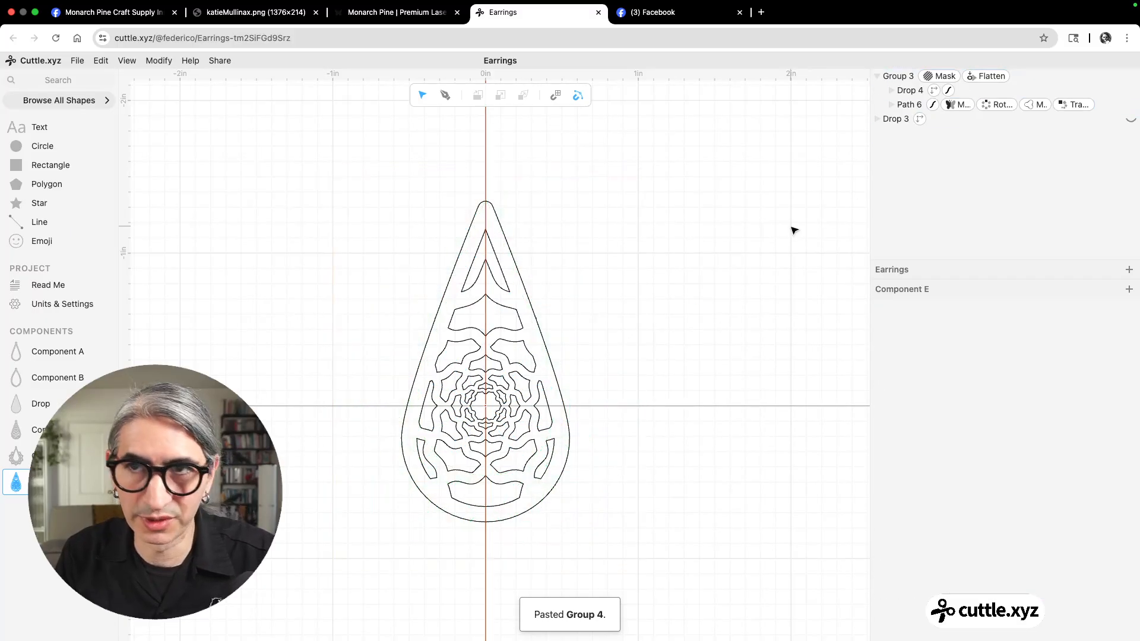
# Collapse the masked and flattened drop group, Group 3, and paste the copied Add Hole modifier onto it
pyautogui.click(877, 76)
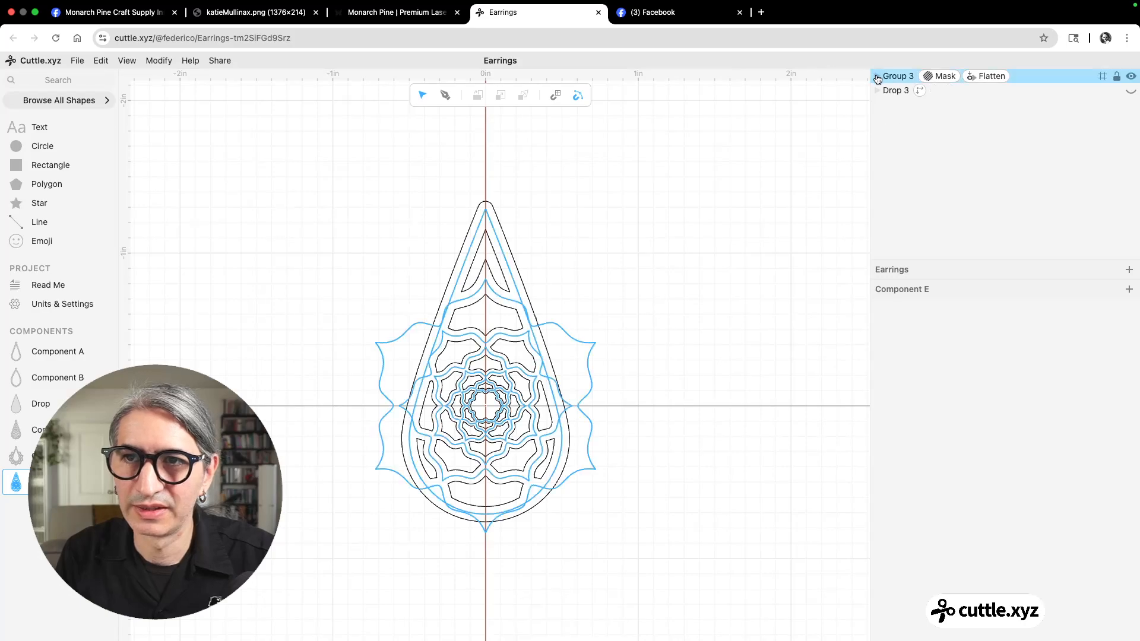
pyautogui.click(908, 76)
pyautogui.click(905, 77)
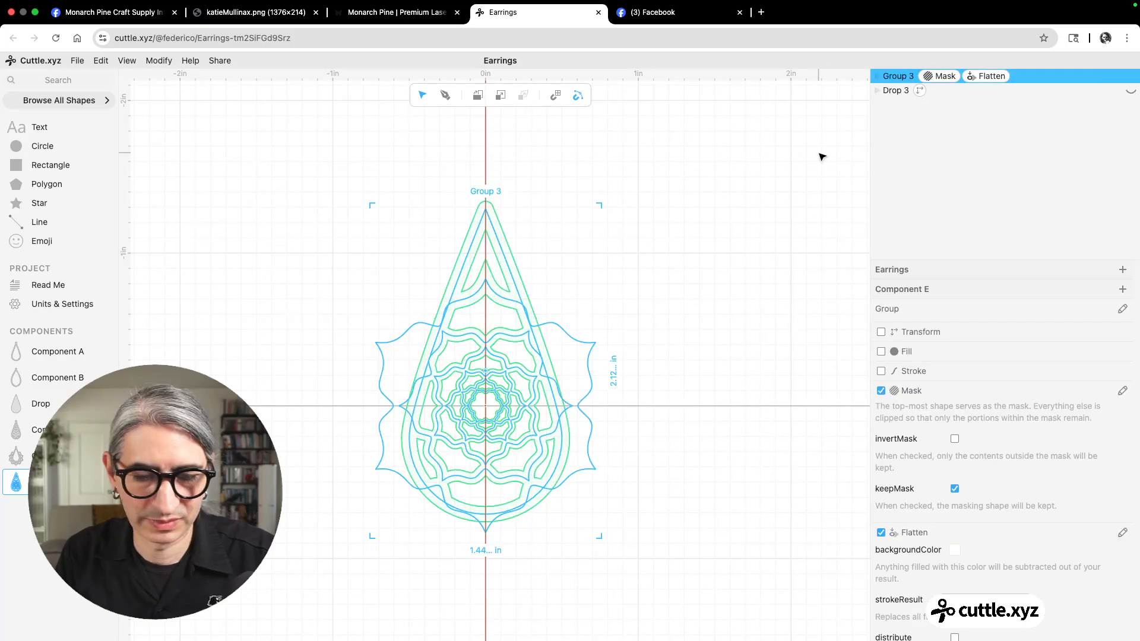
pyautogui.press('super+v')
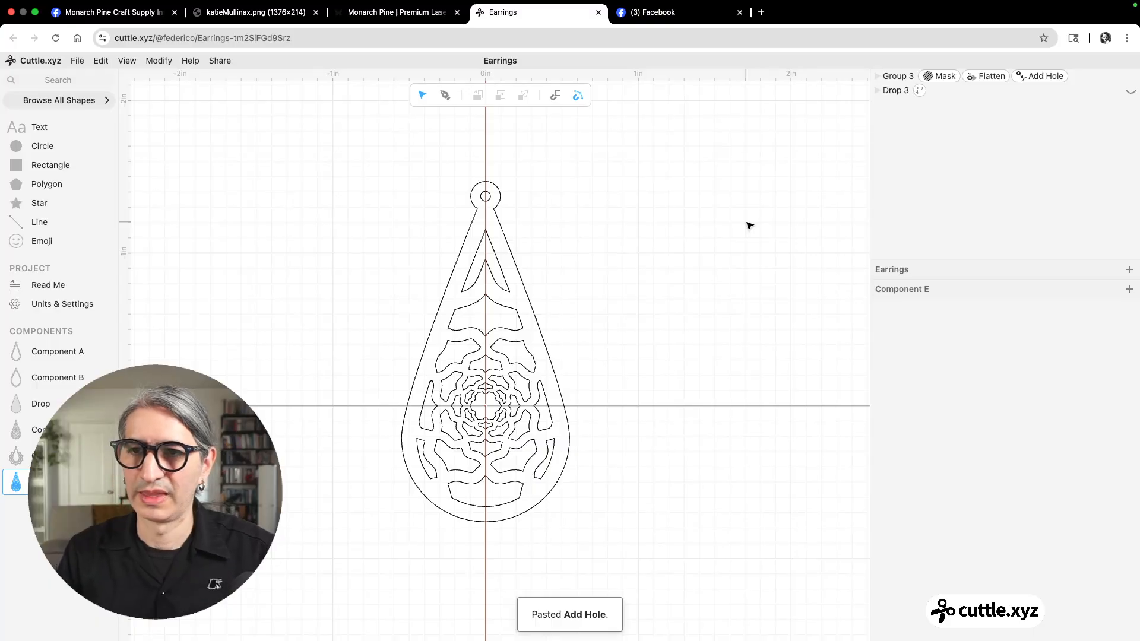